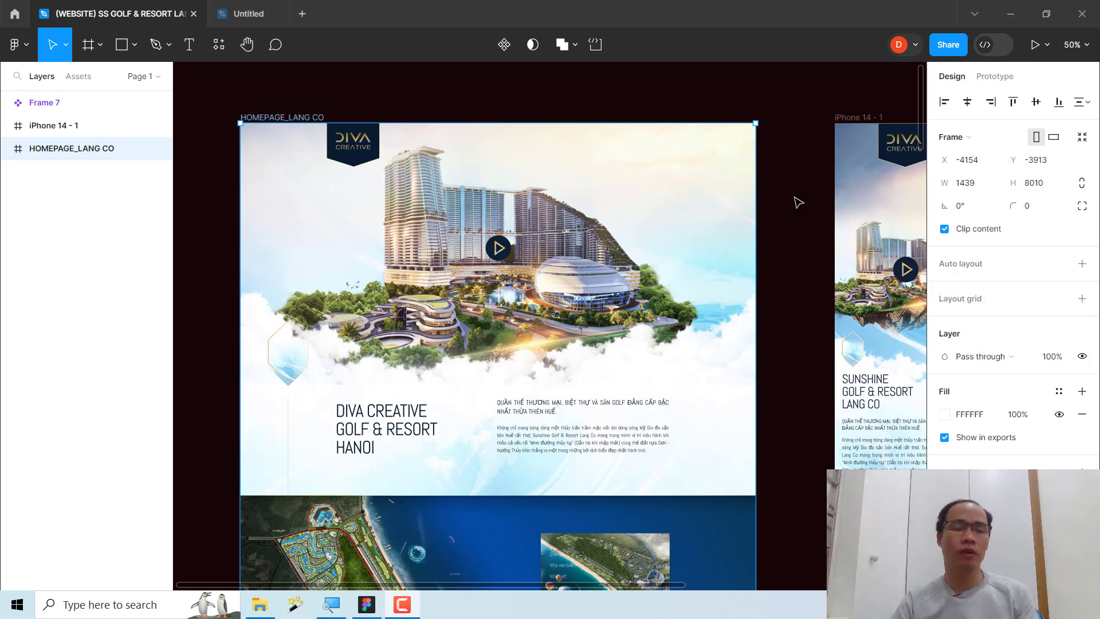
Close the Untitled draft tab, keeping (WEBSITE) SS GOLF open, and start a new file
{"action": "left_click", "coordinate": [245, 11]}
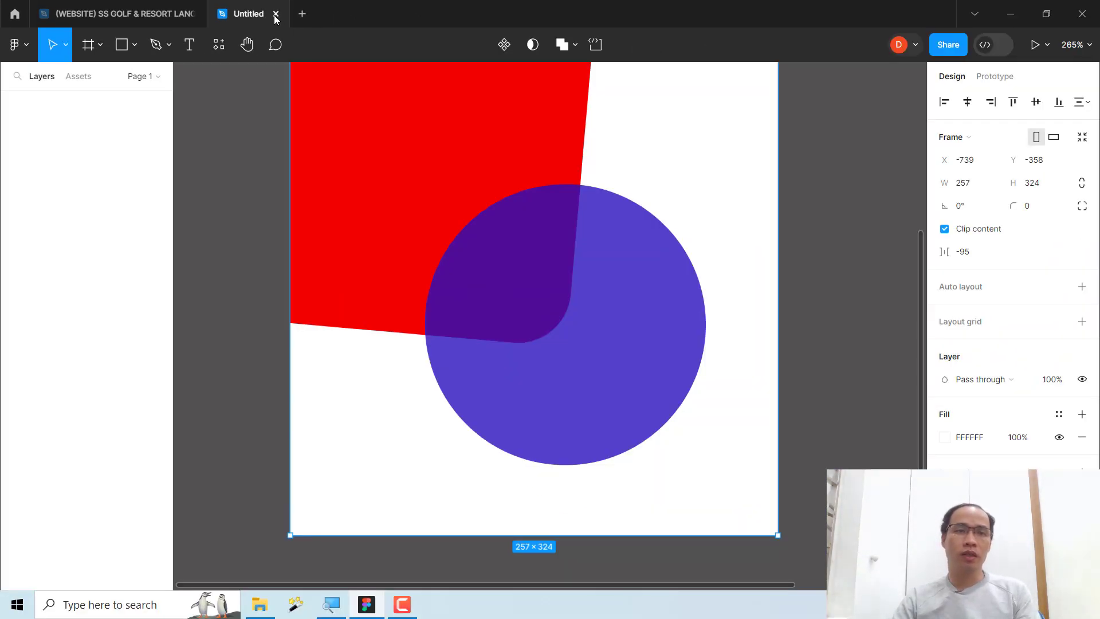
{"action": "left_click", "coordinate": [276, 15]}
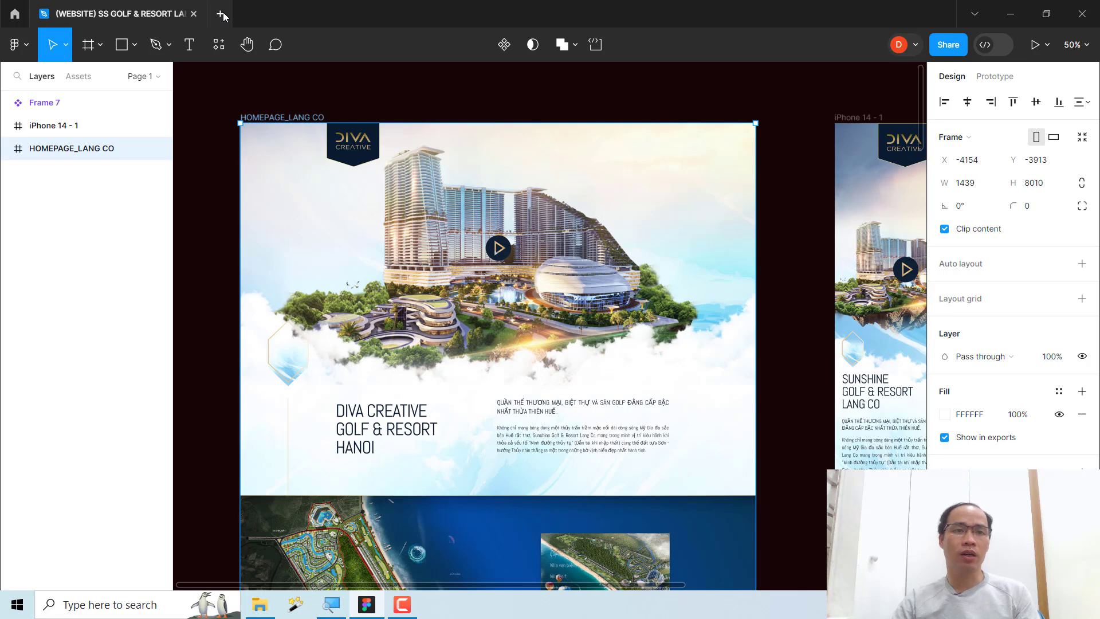
{"action": "left_click", "coordinate": [222, 12]}
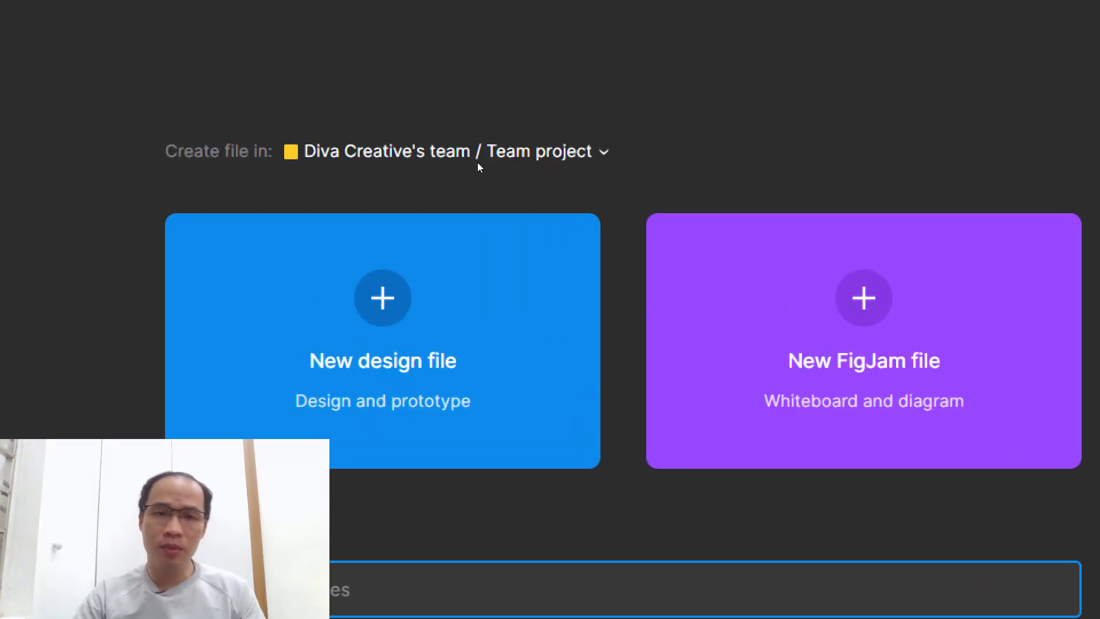
Set the file location to Drafts and create a new blank design file
{"action": "left_click", "coordinate": [475, 151]}
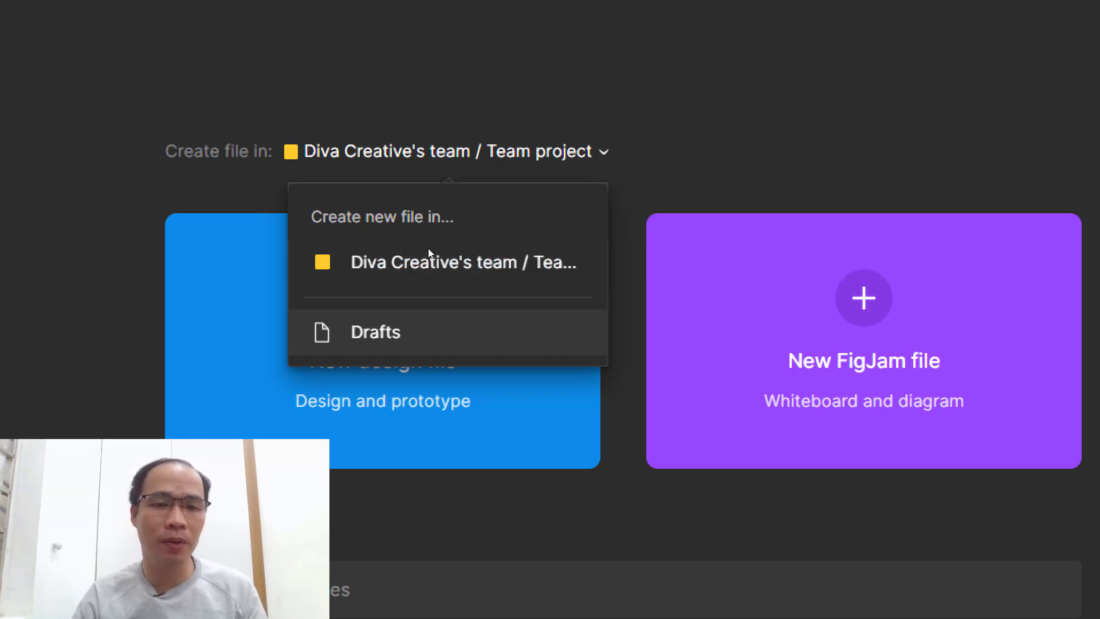
{"action": "key", "text": "Return"}
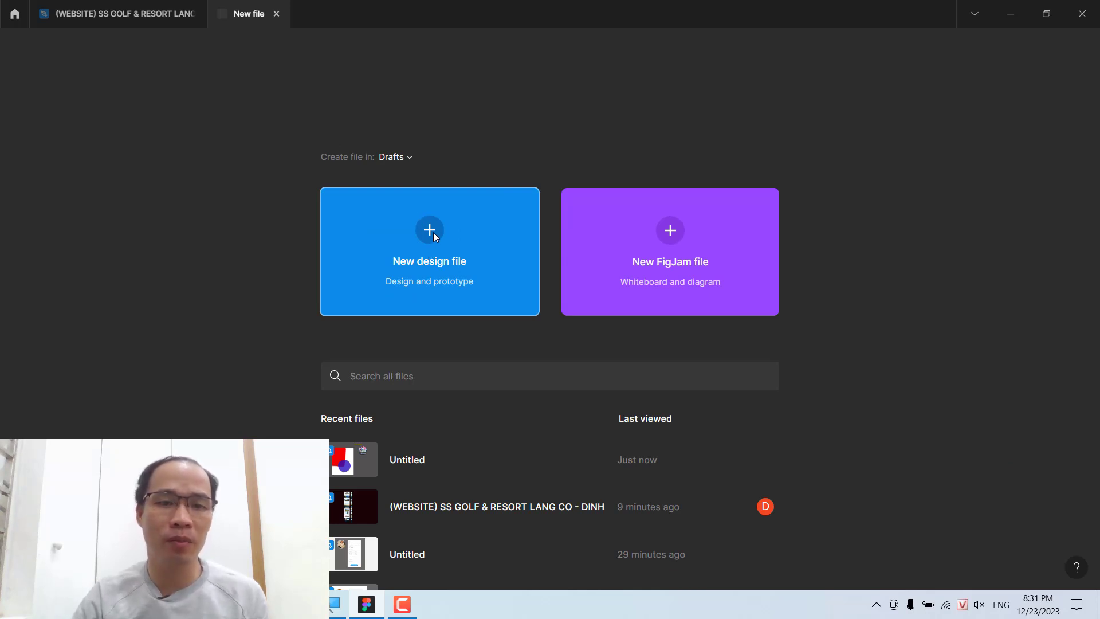
{"action": "left_click", "coordinate": [425, 245]}
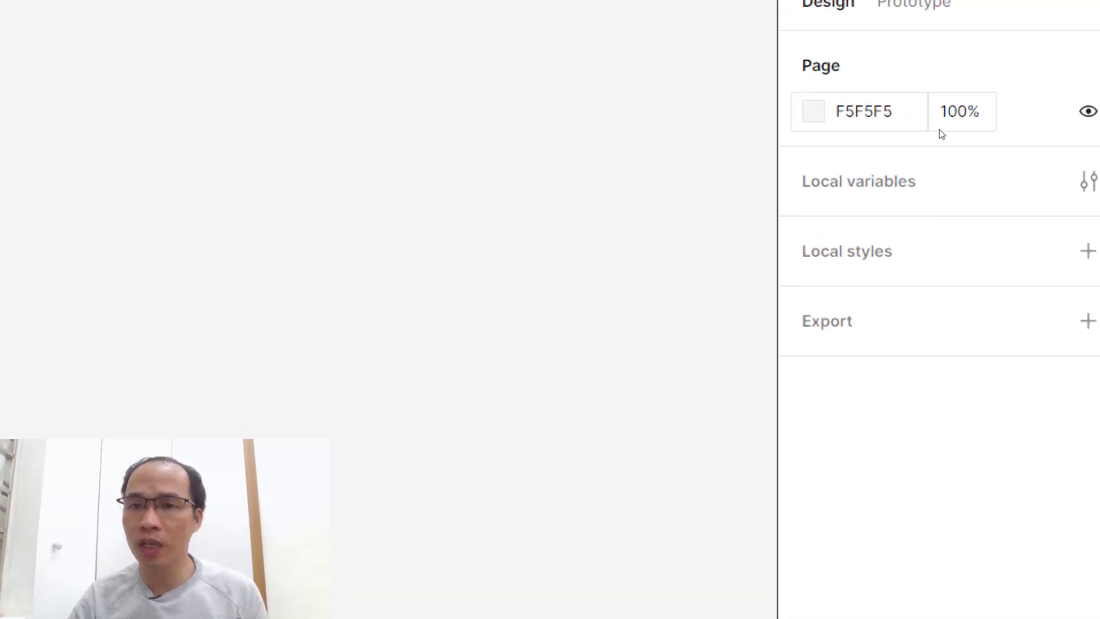
Set the page background colour to grey 6D6D6D at 100%
{"action": "left_click", "coordinate": [945, 137]}
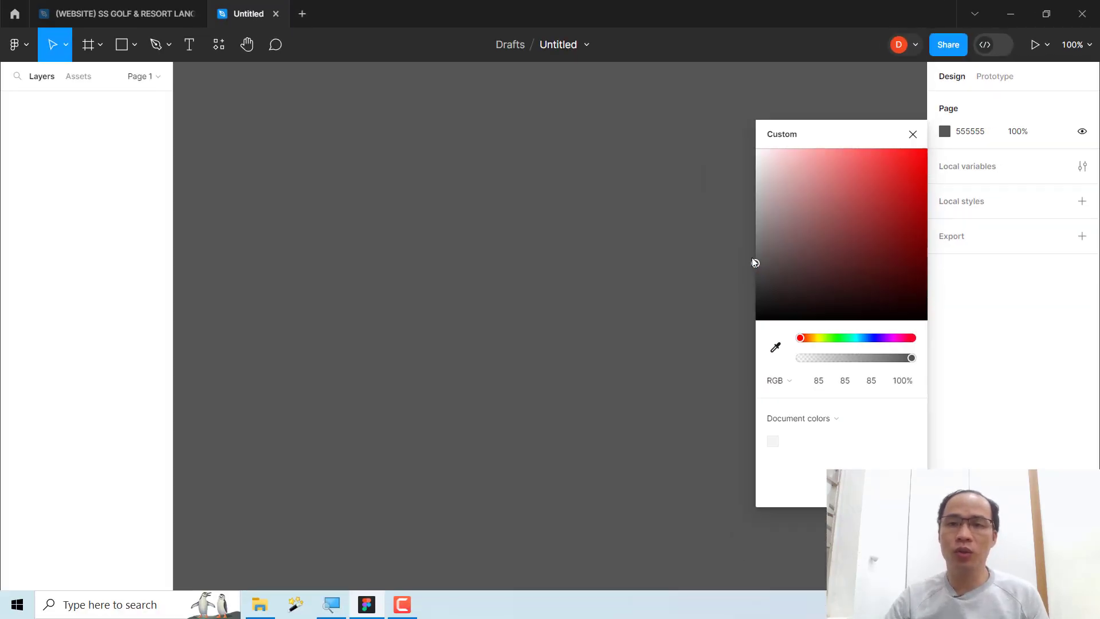
{"action": "left_click_drag", "start_coordinate": [768, 255], "coordinate": [754, 246]}
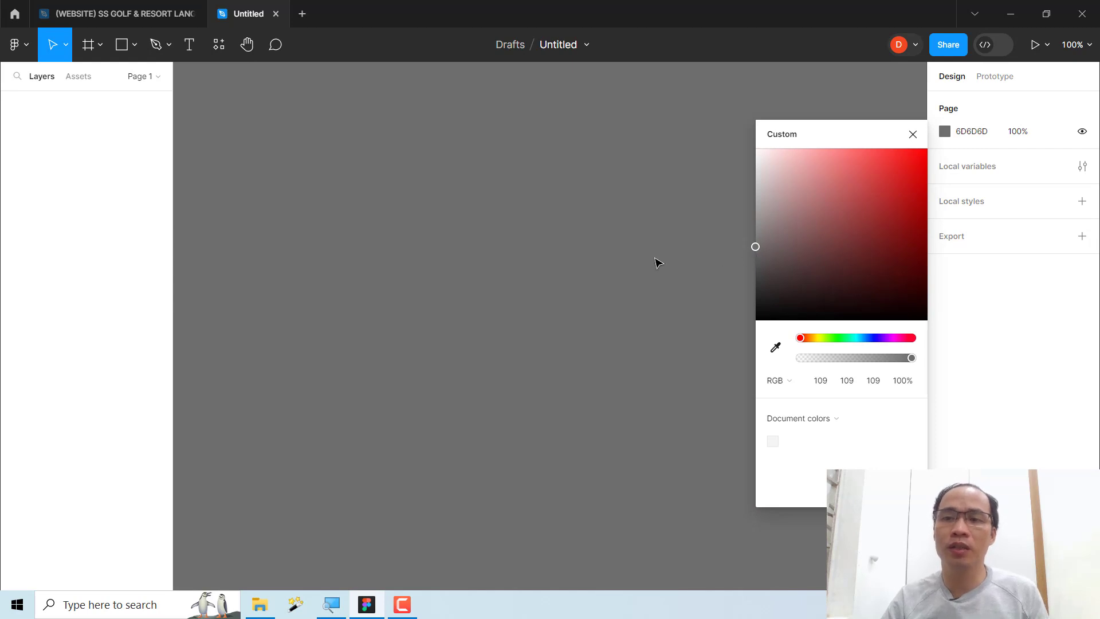
{"action": "left_click", "coordinate": [913, 136]}
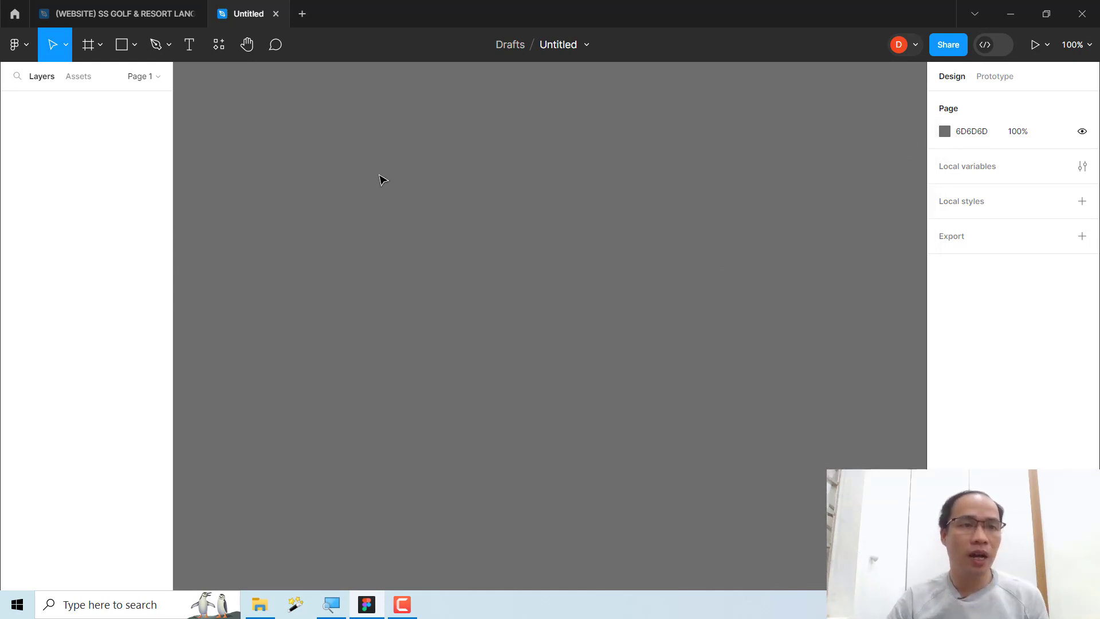
Draw a square near the canvas centre and fill it red FF0000
{"action": "left_click", "coordinate": [131, 46]}
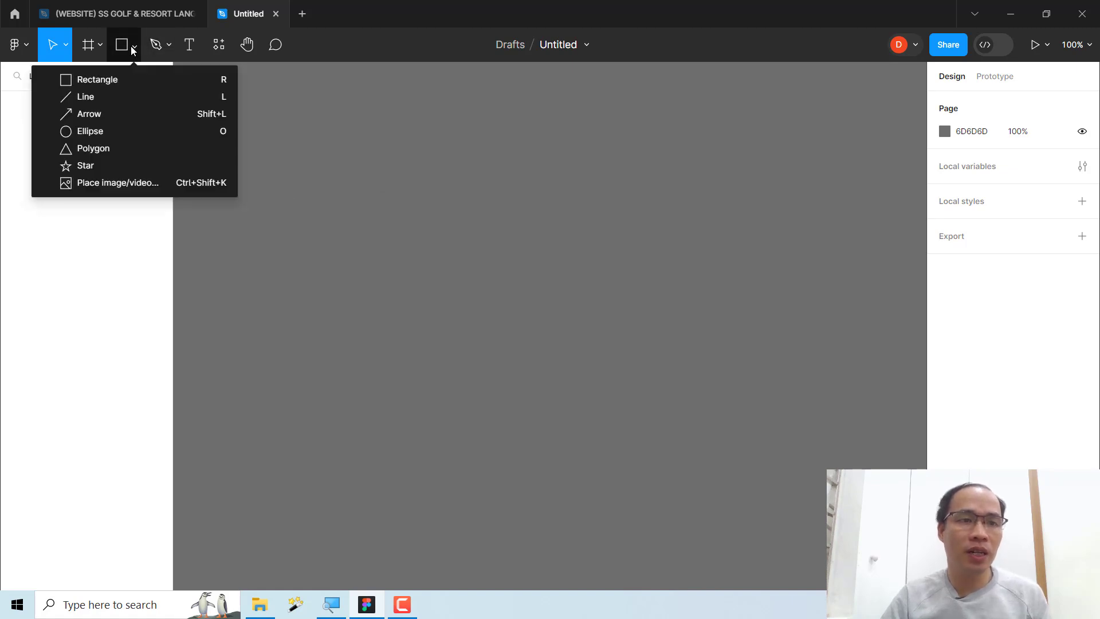
{"action": "left_click", "coordinate": [128, 47]}
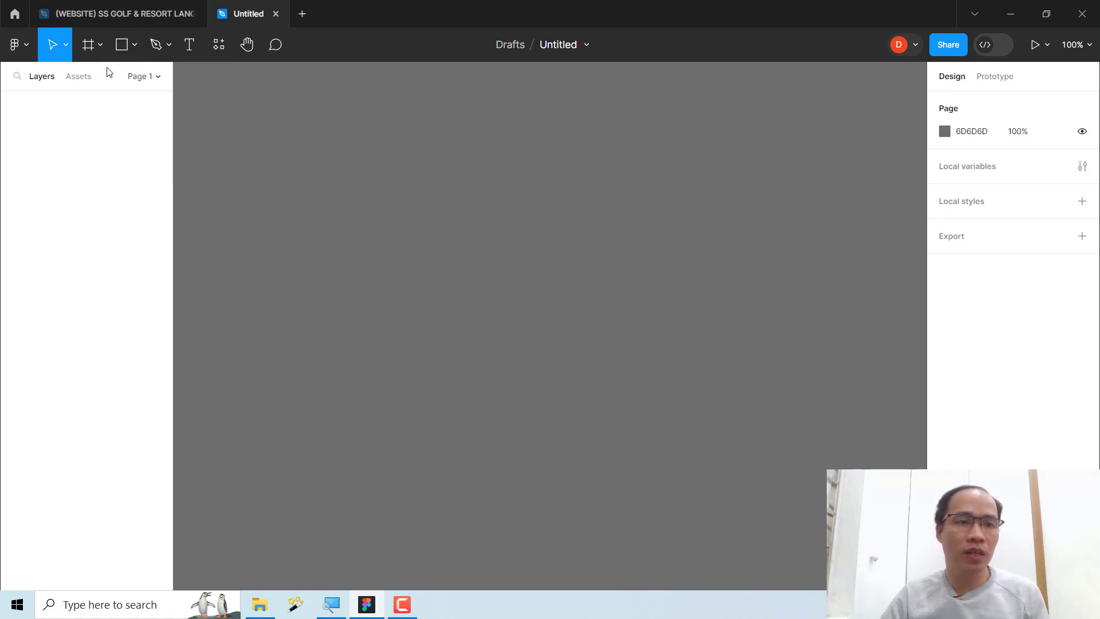
{"action": "left_click", "coordinate": [132, 47]}
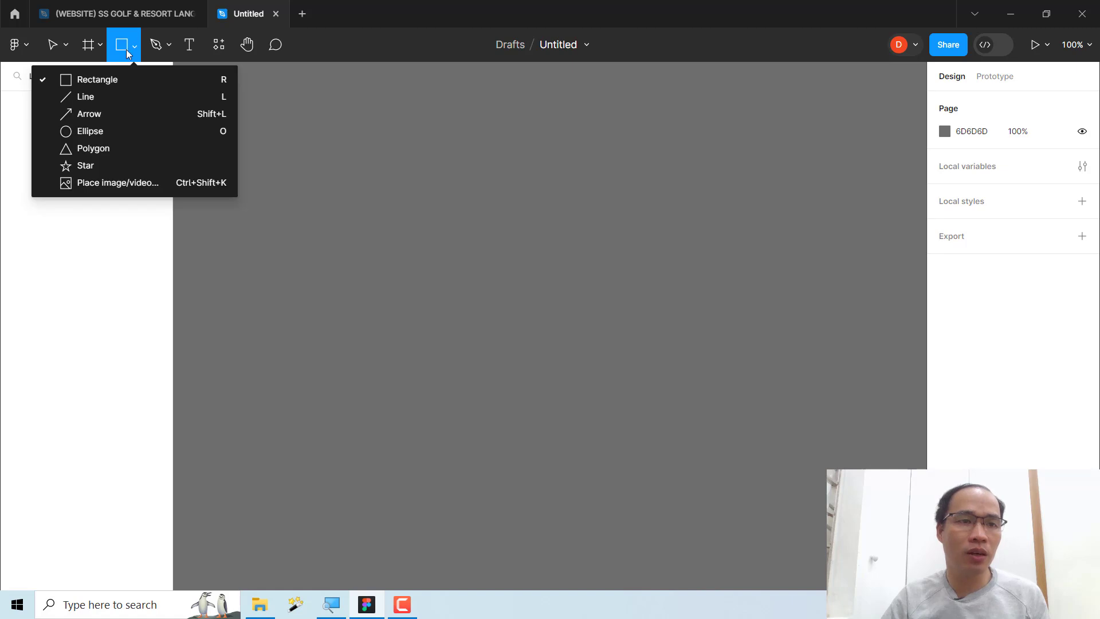
{"action": "left_click", "coordinate": [108, 81]}
{"action": "mouse_move", "coordinate": [388, 239]}
{"action": "left_mouse_down"}
{"action": "mouse_move", "coordinate": [576, 401]}
{"action": "mouse_move", "coordinate": [507, 369]}
{"action": "left_mouse_up"}
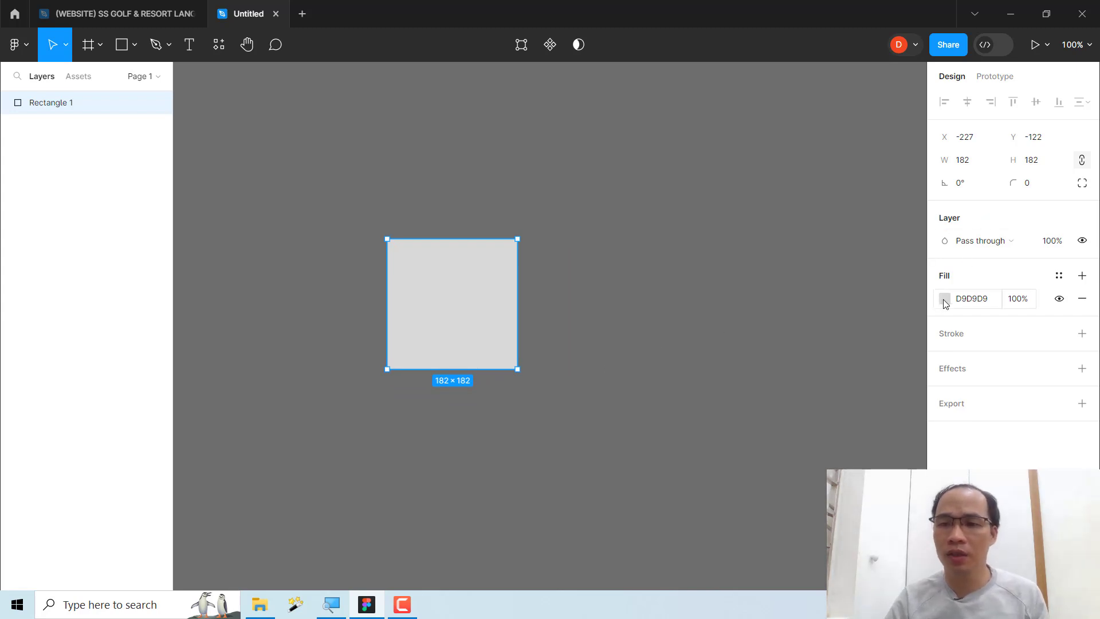
{"action": "left_click", "coordinate": [946, 299]}
{"action": "left_click_drag", "start_coordinate": [882, 278], "coordinate": [927, 220]}
{"action": "left_click", "coordinate": [648, 254]}
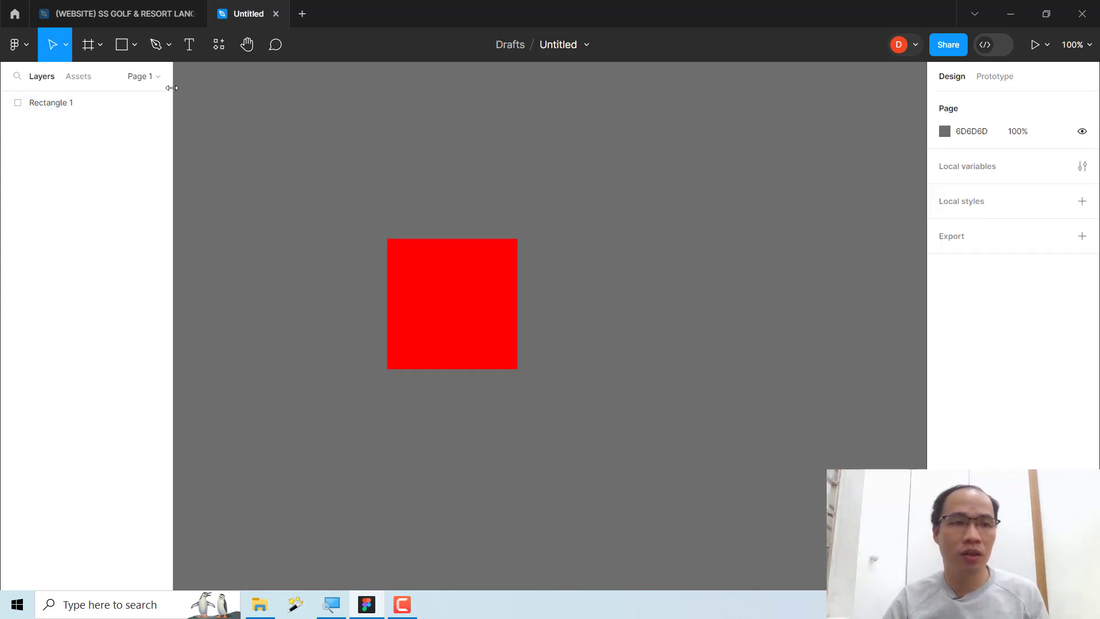
Draw a bright green 80FF00 circle overlapping the square's lower-right corner
{"action": "left_click", "coordinate": [134, 45]}
{"action": "left_click", "coordinate": [111, 130]}
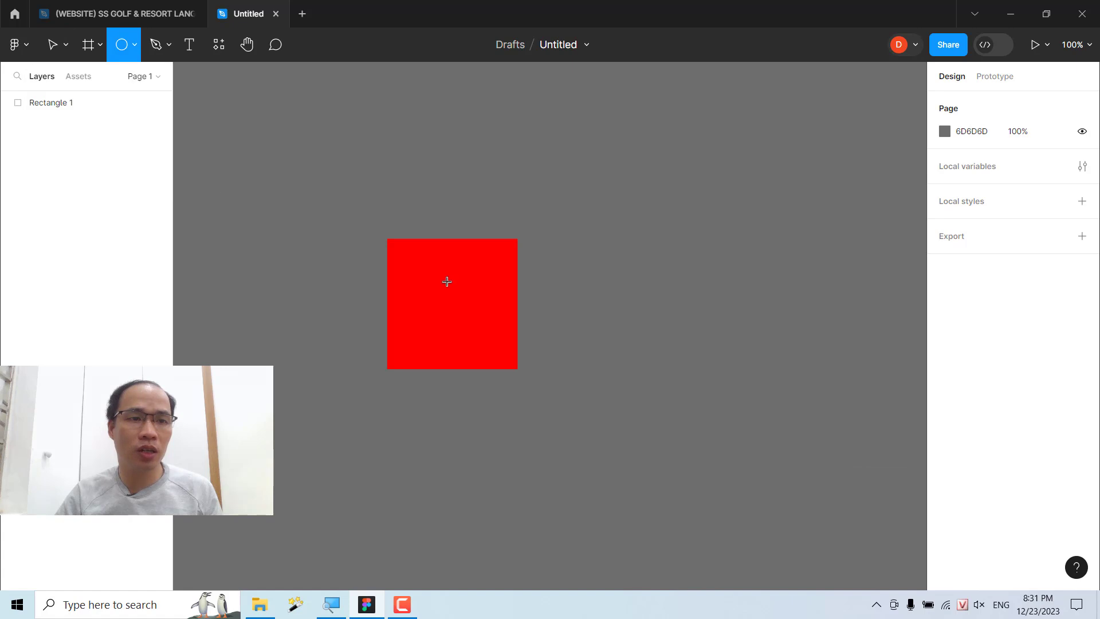
{"action": "left_click_drag", "start_coordinate": [564, 408], "coordinate": [460, 304]}
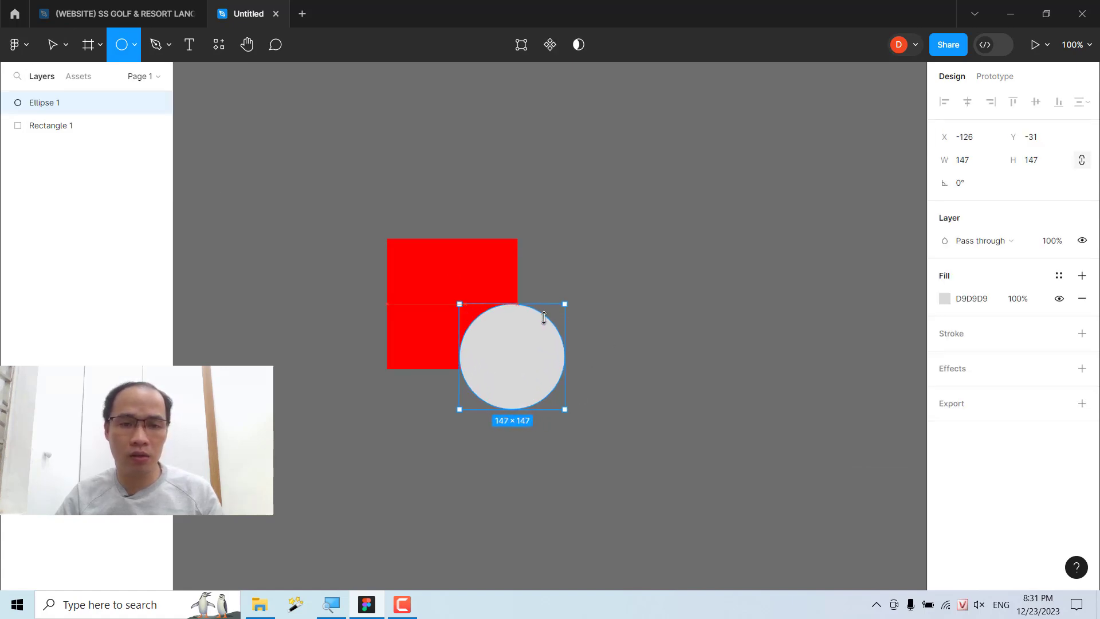
{"action": "left_click", "coordinate": [945, 298]}
{"action": "mouse_move", "coordinate": [894, 263]}
{"action": "left_mouse_down"}
{"action": "mouse_move", "coordinate": [926, 226]}
{"action": "mouse_move", "coordinate": [838, 357]}
{"action": "mouse_move", "coordinate": [924, 224]}
{"action": "left_mouse_up"}
{"action": "left_click", "coordinate": [831, 411]}
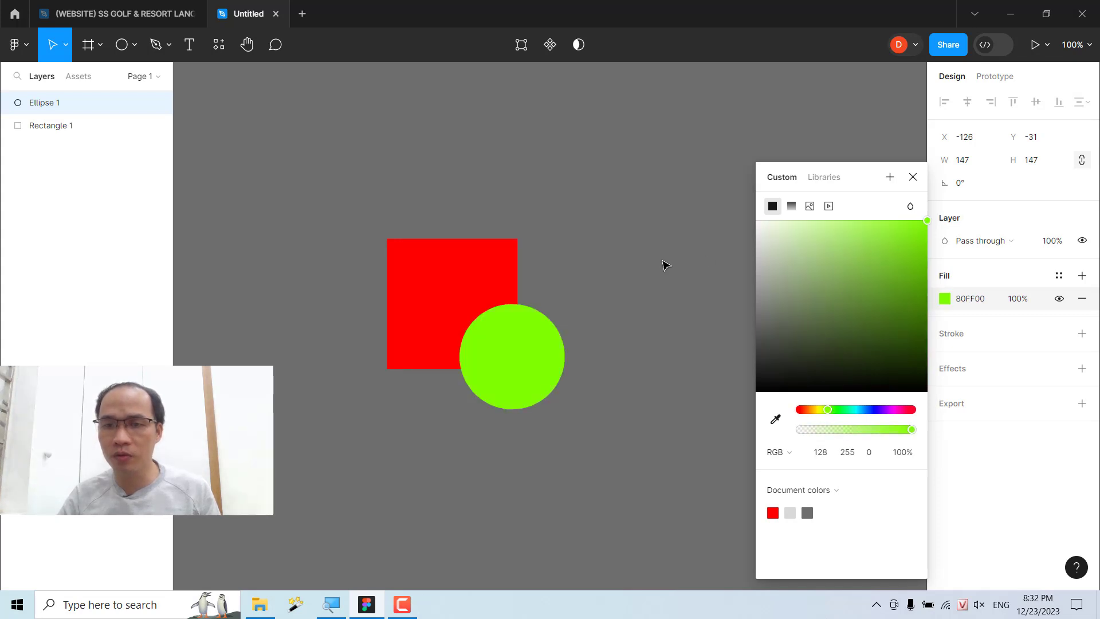
{"action": "left_click", "coordinate": [664, 266]}
Draw a magenta triangle on top of the square and circle
{"action": "left_click", "coordinate": [135, 44]}
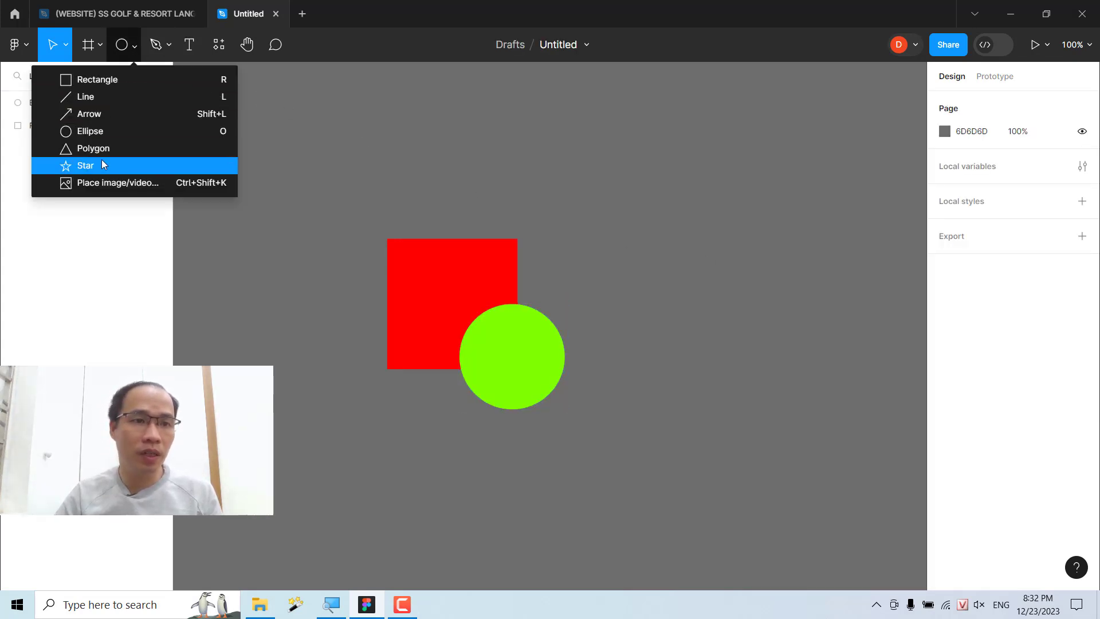
{"action": "key", "text": "Escape"}
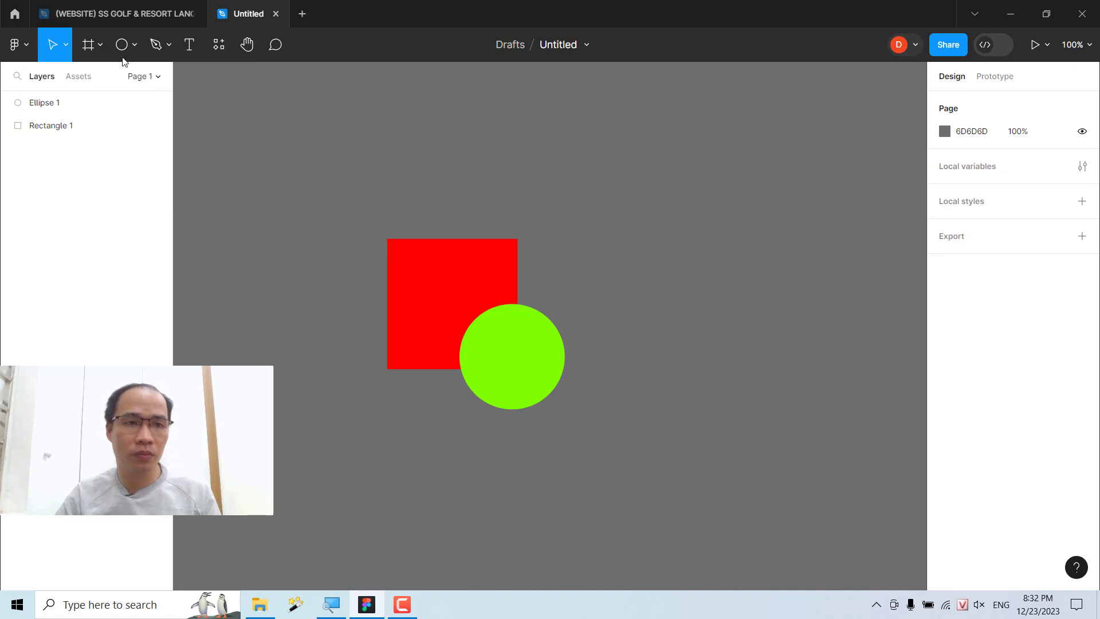
{"action": "left_click", "coordinate": [121, 46]}
{"action": "left_click", "coordinate": [136, 50]}
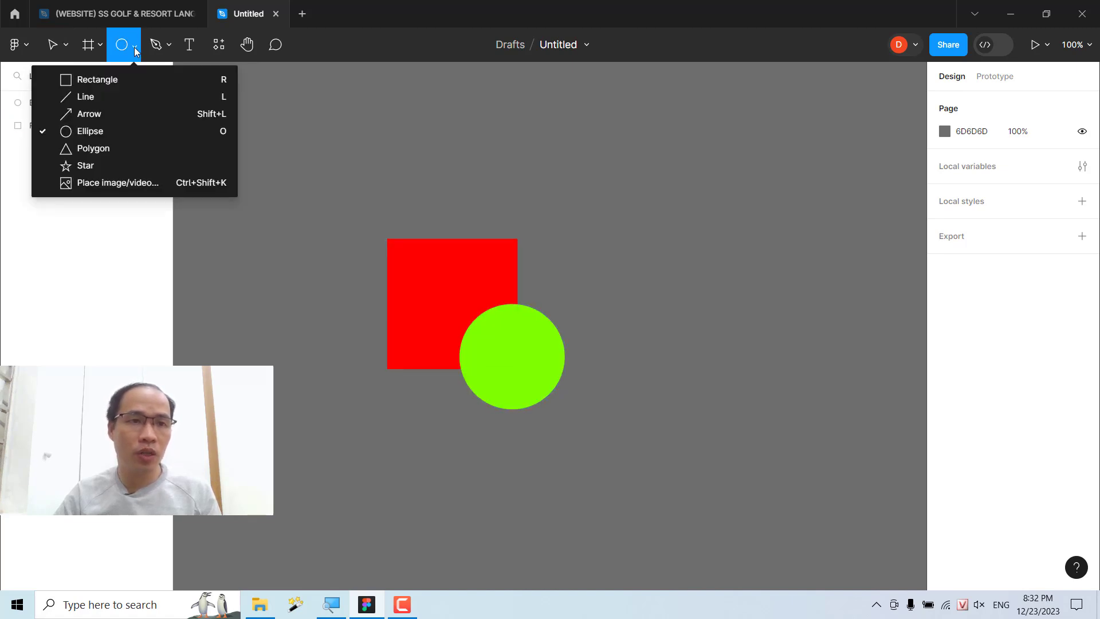
{"action": "left_click", "coordinate": [129, 151]}
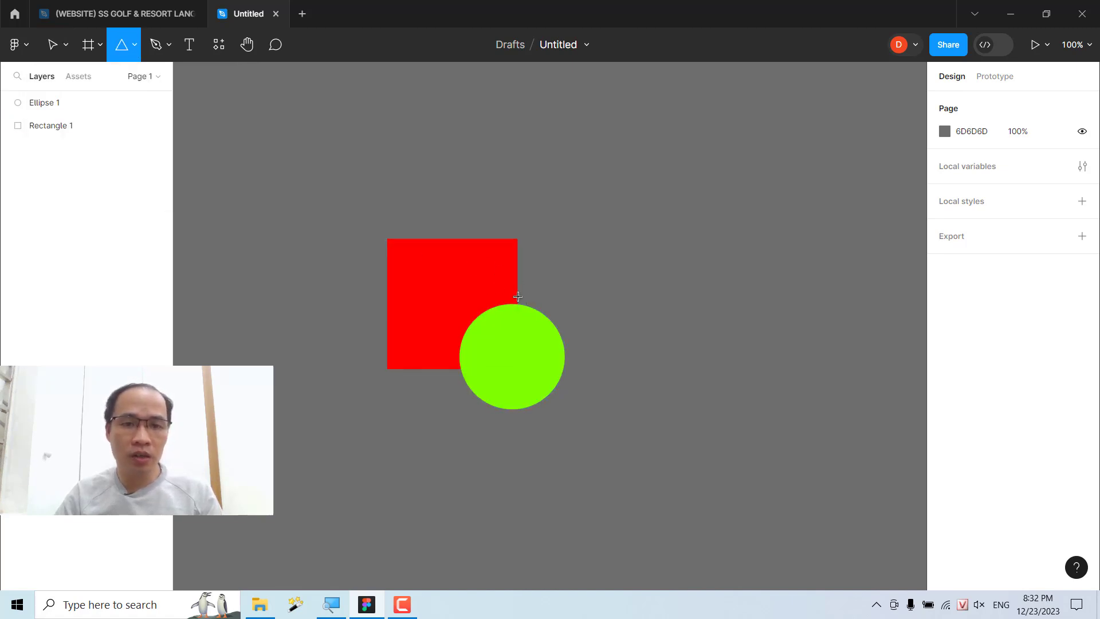
{"action": "left_click_drag", "start_coordinate": [469, 251], "coordinate": [578, 358]}
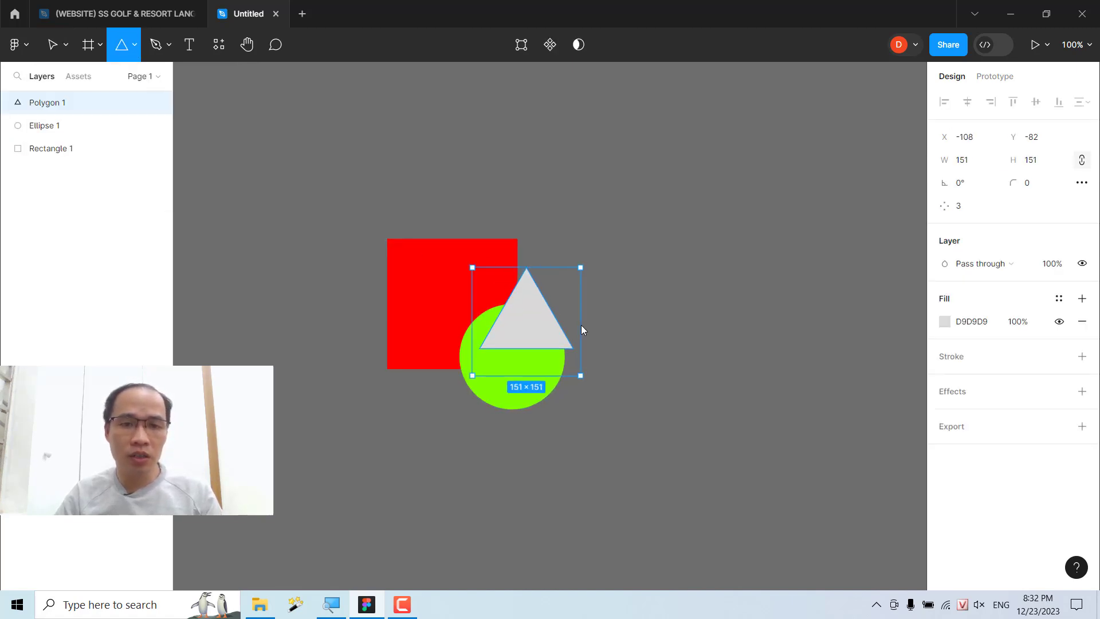
{"action": "left_click", "coordinate": [946, 322]}
{"action": "left_click_drag", "start_coordinate": [822, 410], "coordinate": [891, 410]}
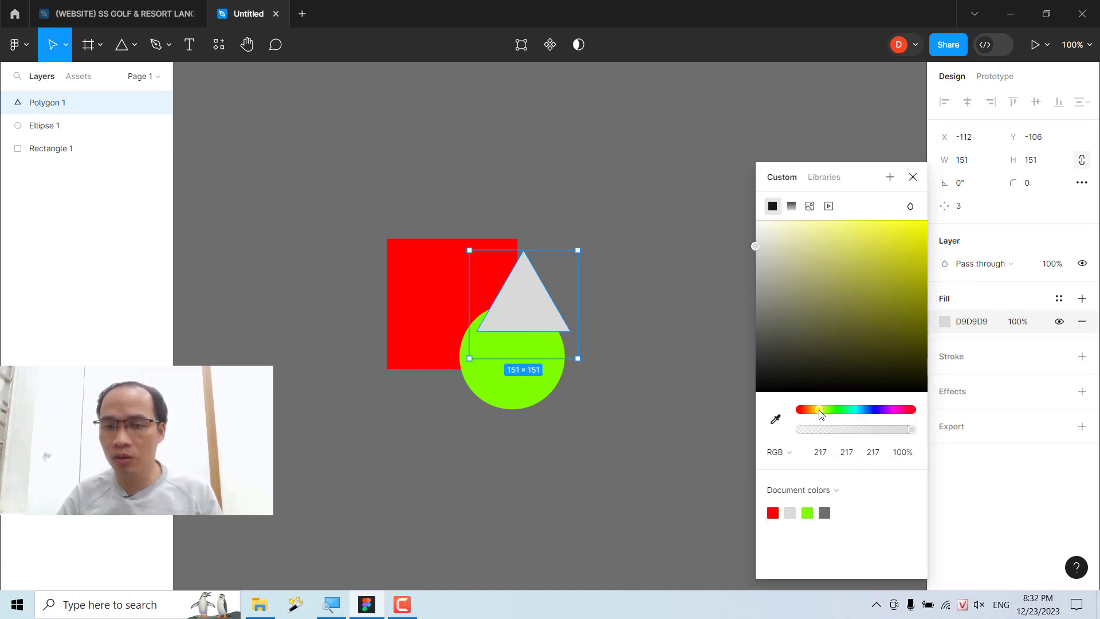
{"action": "left_click", "coordinate": [882, 289]}
{"action": "left_click", "coordinate": [653, 287]}
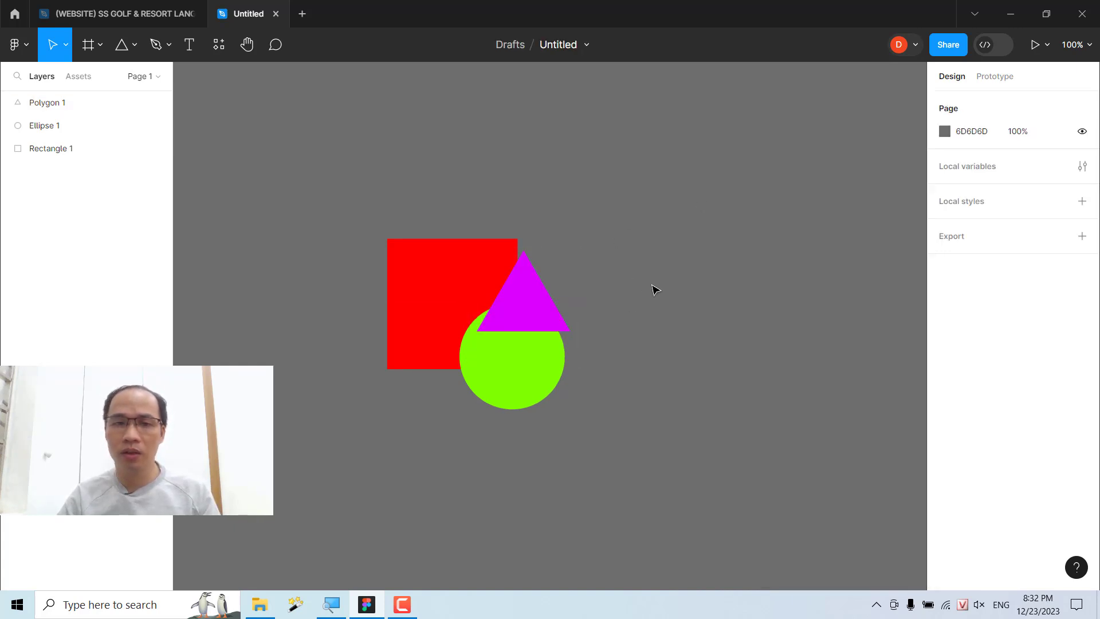
Zoom in and reposition the magenta triangle and red square
{"action": "left_click", "coordinate": [626, 455]}
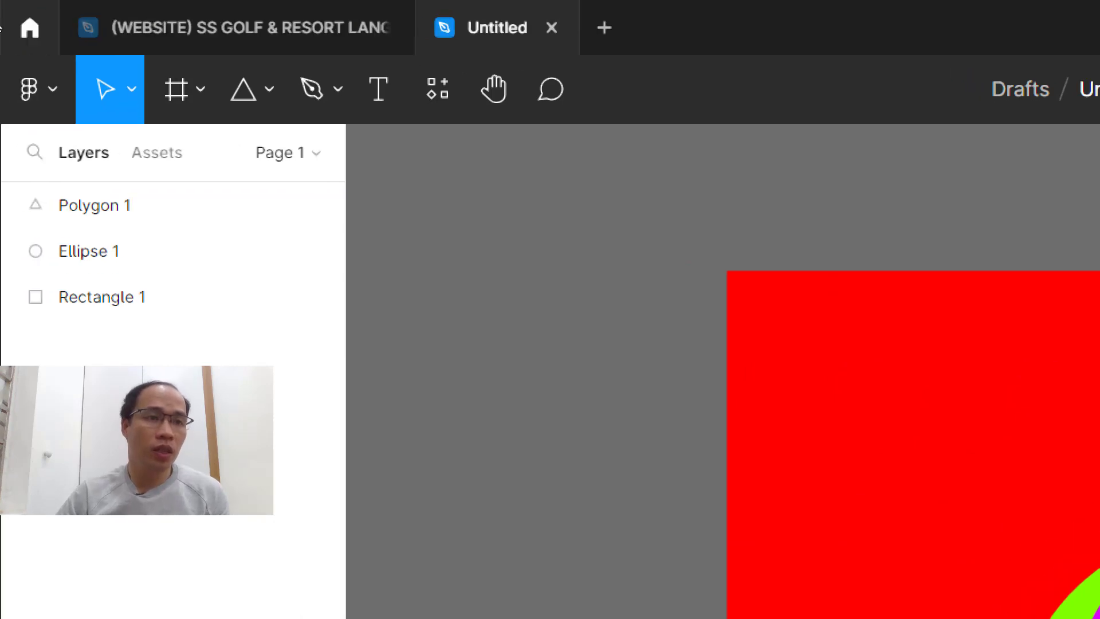
{"action": "left_click", "coordinate": [67, 48]}
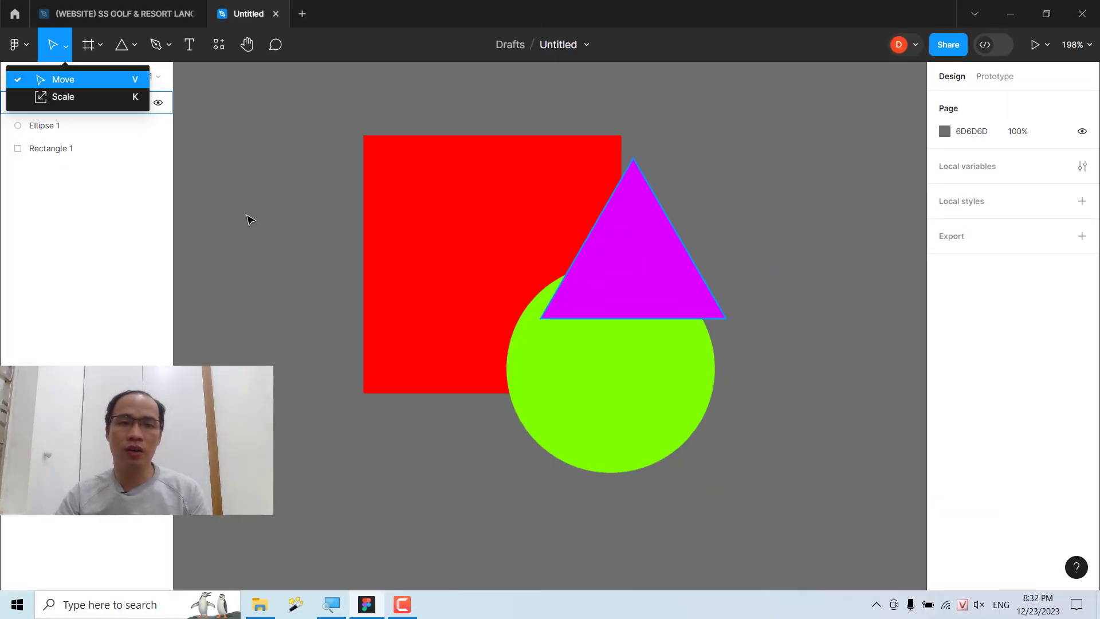
{"action": "left_click", "coordinate": [535, 277]}
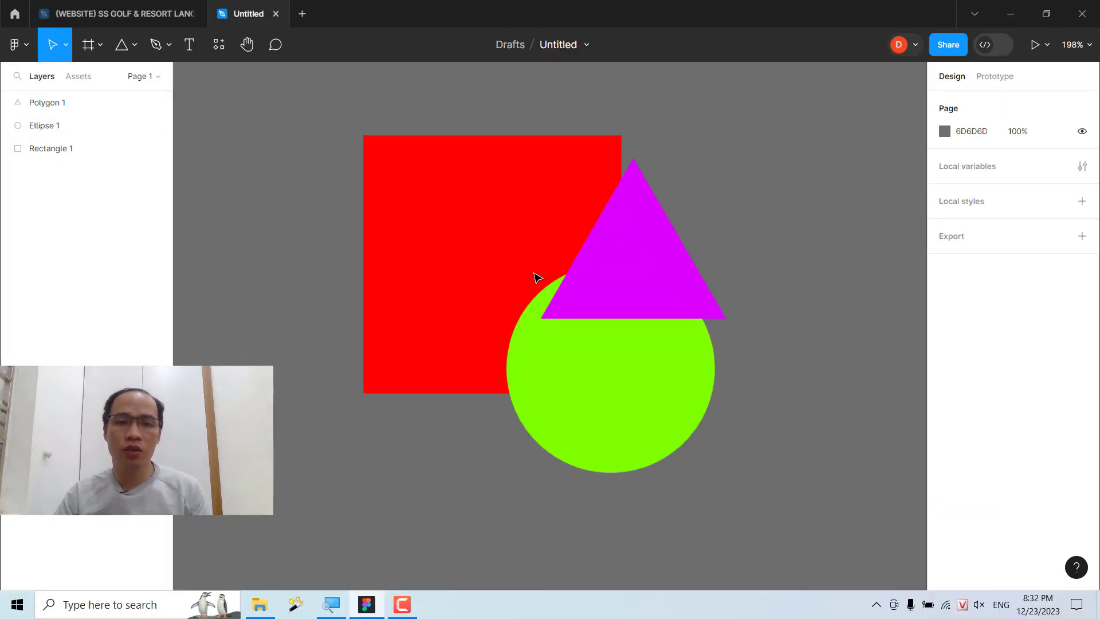
{"action": "left_click", "coordinate": [645, 282]}
{"action": "left_click_drag", "start_coordinate": [645, 282], "coordinate": [675, 359]}
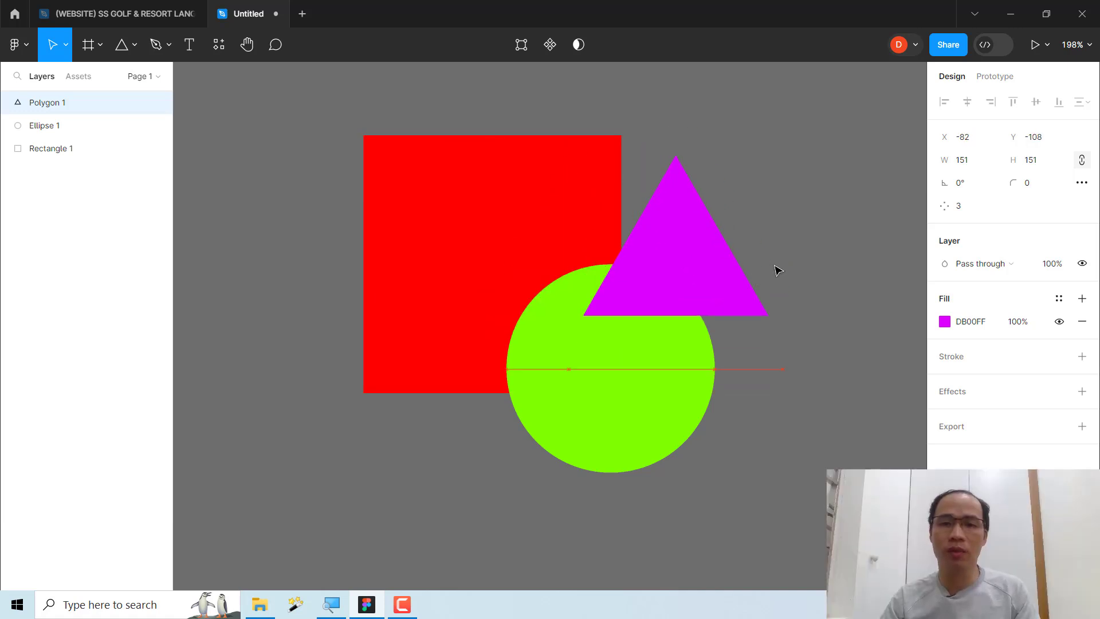
{"action": "left_click_drag", "start_coordinate": [675, 360], "coordinate": [836, 331]}
{"action": "left_click_drag", "start_coordinate": [447, 232], "coordinate": [518, 277]}
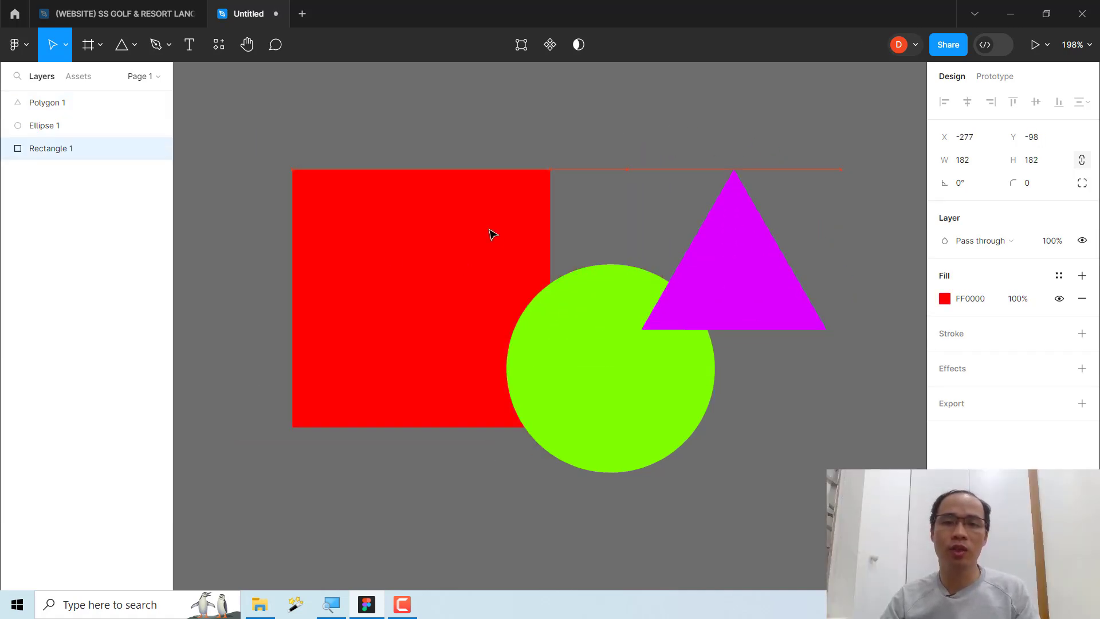
{"action": "left_click_drag", "start_coordinate": [635, 397], "coordinate": [548, 408]}
{"action": "left_click", "coordinate": [567, 217]}
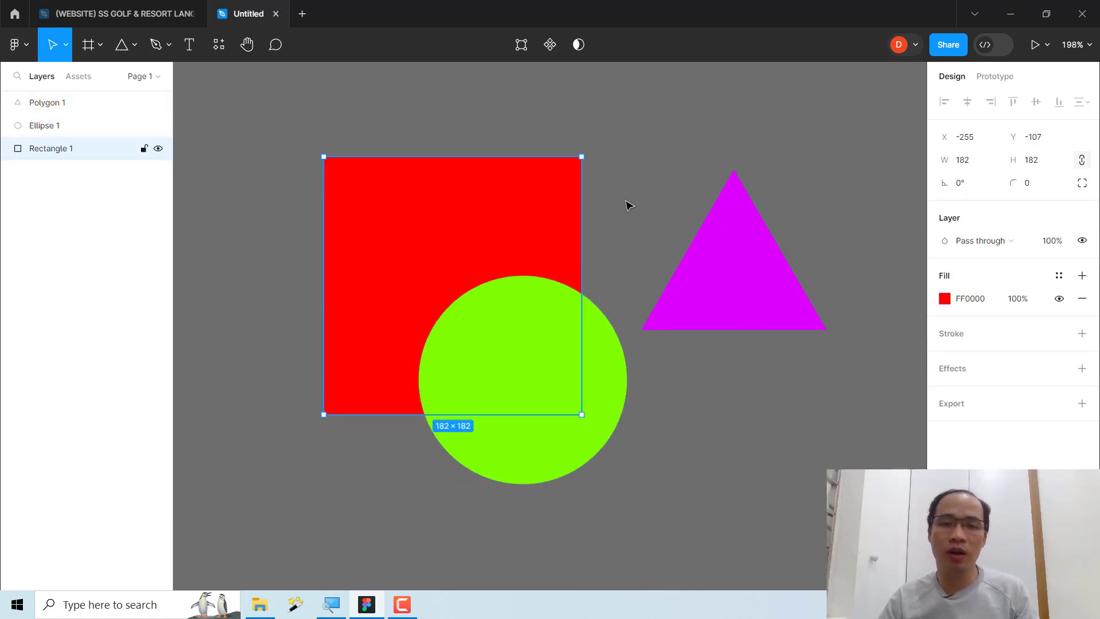
{"action": "left_click_drag", "start_coordinate": [573, 212], "coordinate": [673, 202]}
{"action": "left_click_drag", "start_coordinate": [725, 290], "coordinate": [584, 318]}
Move the green circle and triangle over the red square's top edge
{"action": "left_click_drag", "start_coordinate": [555, 213], "coordinate": [319, 232]}
{"action": "left_click_drag", "start_coordinate": [449, 229], "coordinate": [664, 228]}
{"action": "left_click_drag", "start_coordinate": [535, 352], "coordinate": [529, 225]}
{"action": "left_click_drag", "start_coordinate": [818, 308], "coordinate": [551, 428]}
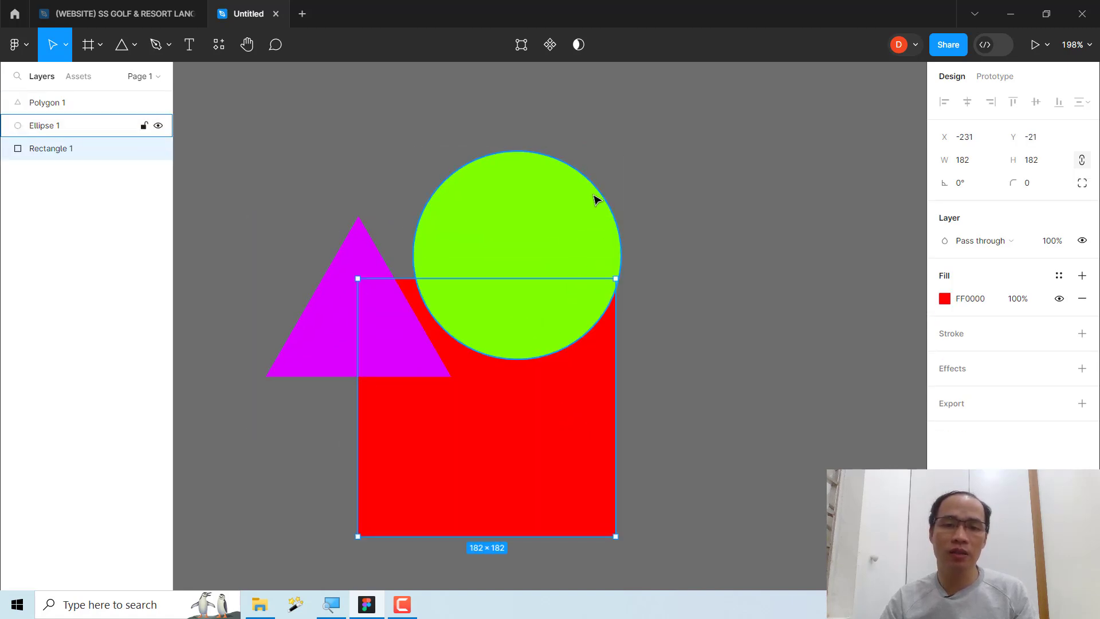
{"action": "left_click_drag", "start_coordinate": [596, 197], "coordinate": [602, 128]}
{"action": "left_click_drag", "start_coordinate": [373, 247], "coordinate": [370, 148]}
{"action": "left_click", "coordinate": [555, 400]}
{"action": "left_click_drag", "start_coordinate": [487, 390], "coordinate": [517, 314]}
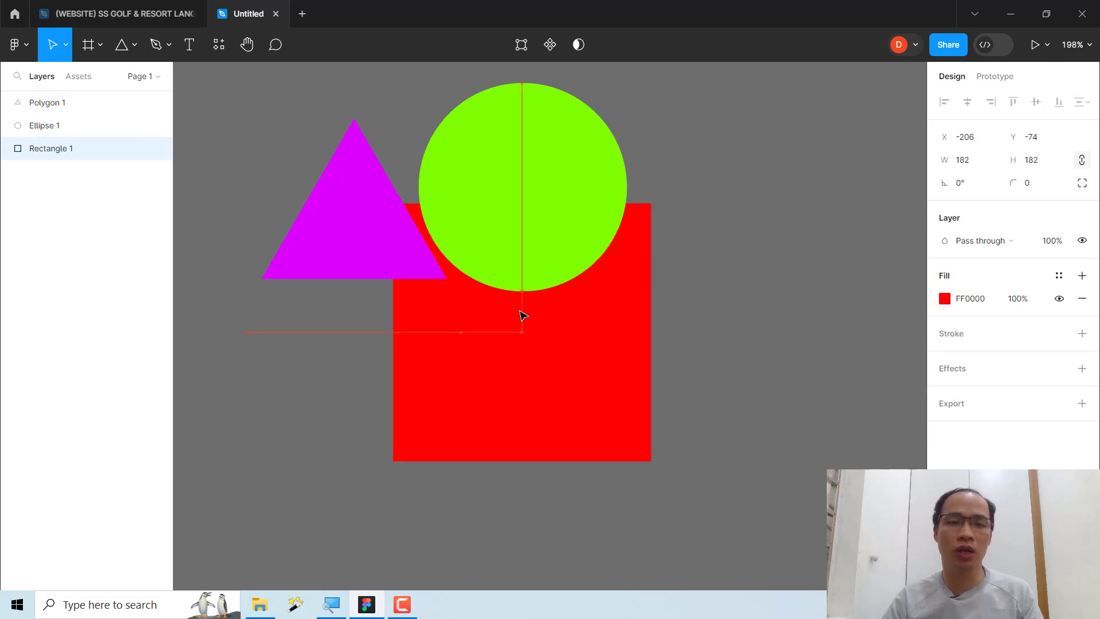
{"action": "mouse_move", "coordinate": [519, 180]}
{"action": "left_mouse_down"}
{"action": "mouse_move", "coordinate": [514, 198]}
{"action": "mouse_move", "coordinate": [534, 177]}
{"action": "left_mouse_up"}
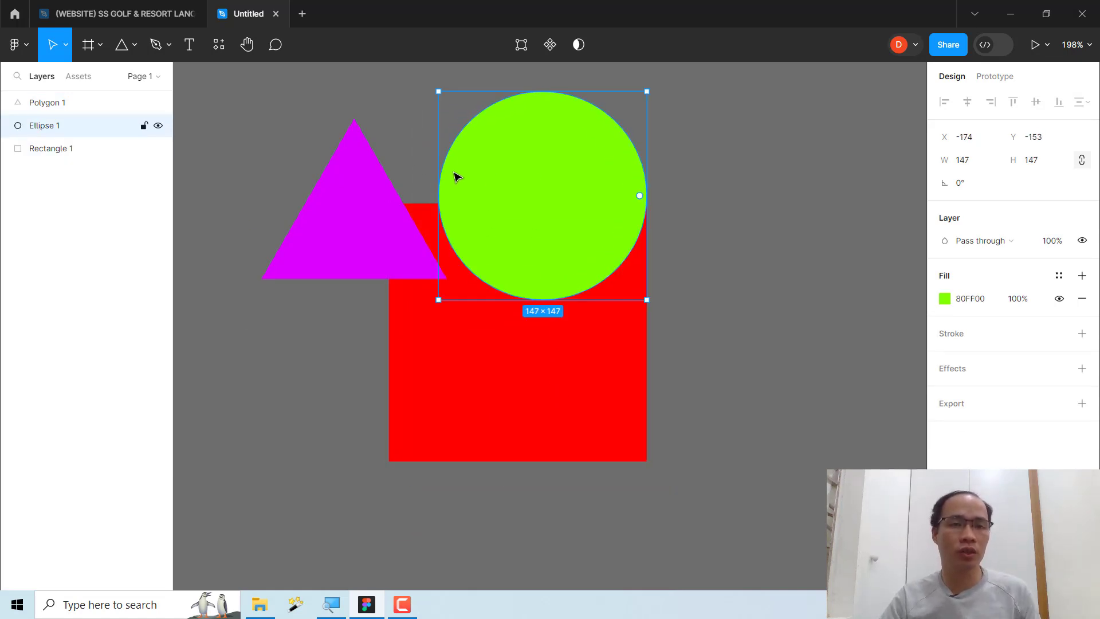
{"action": "left_click_drag", "start_coordinate": [356, 208], "coordinate": [369, 225]}
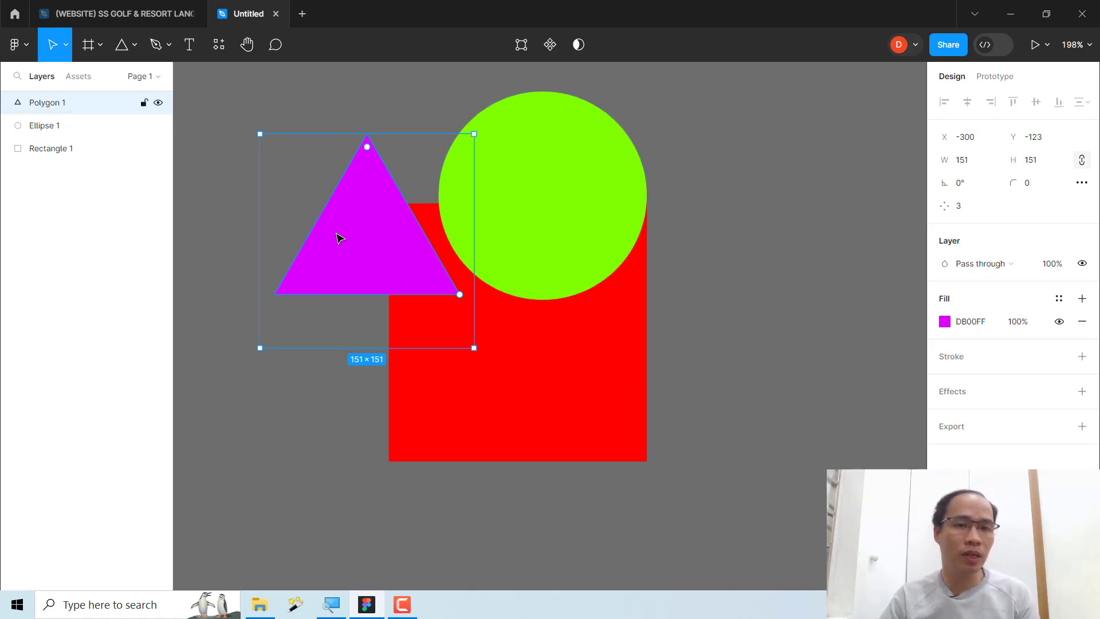
{"action": "left_click_drag", "start_coordinate": [339, 239], "coordinate": [384, 229]}
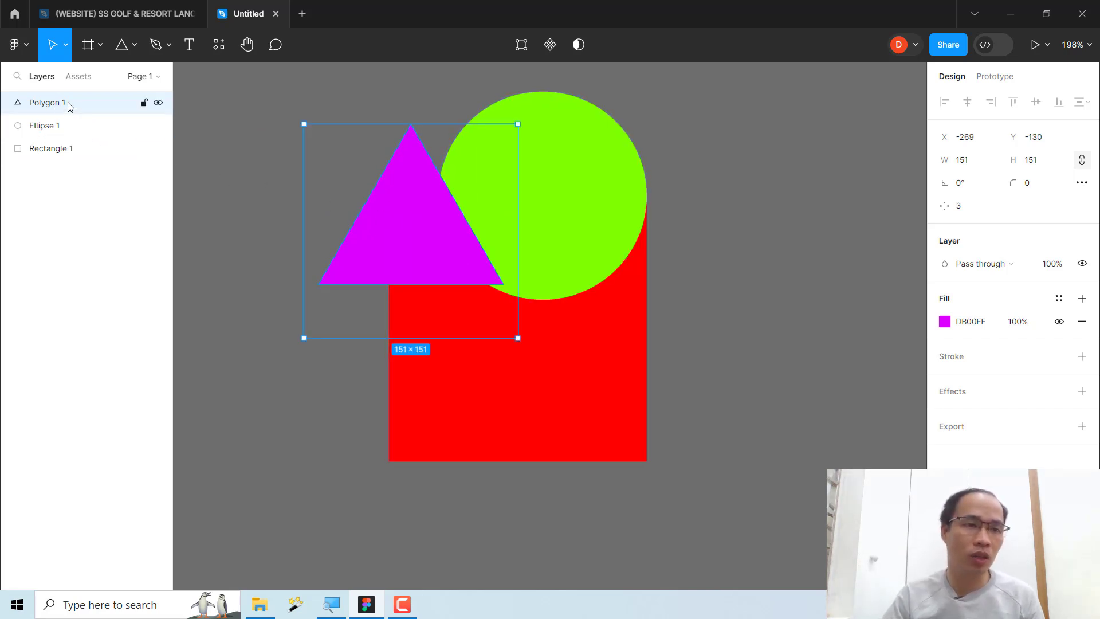
Reorder the layers and send the red square to the back
{"action": "left_click_drag", "start_coordinate": [68, 106], "coordinate": [67, 165]}
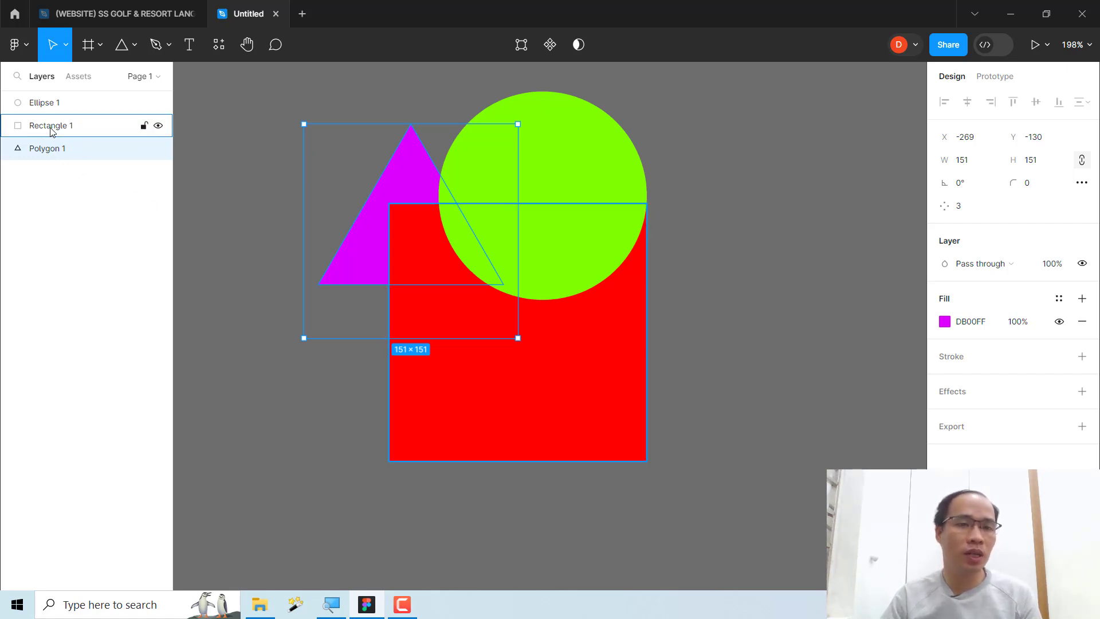
{"action": "left_click_drag", "start_coordinate": [51, 130], "coordinate": [65, 99]}
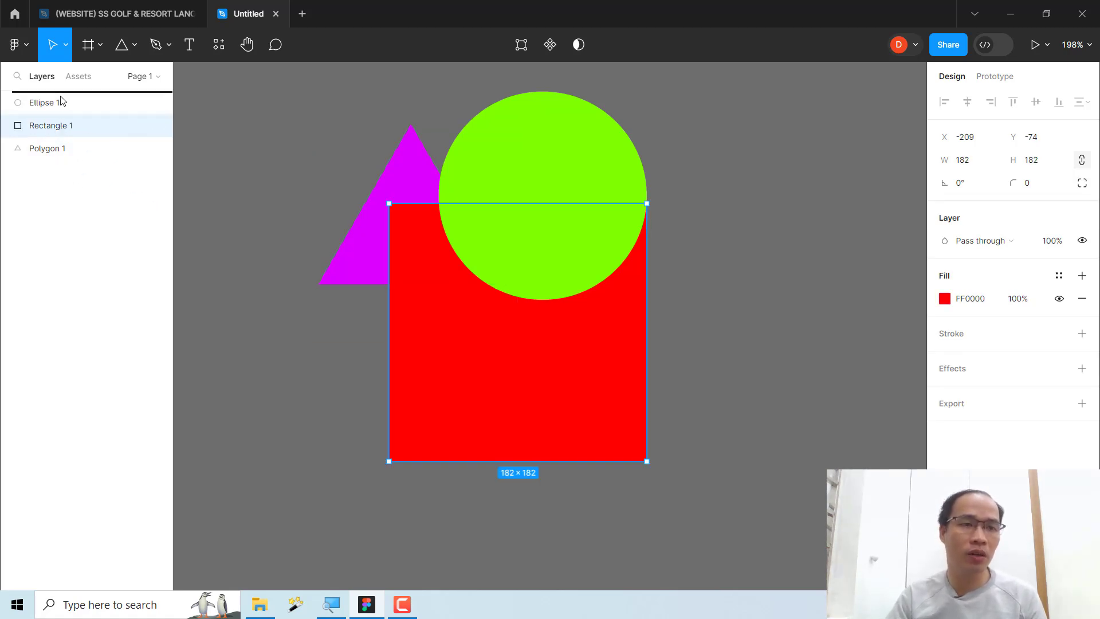
{"action": "left_click", "coordinate": [312, 348]}
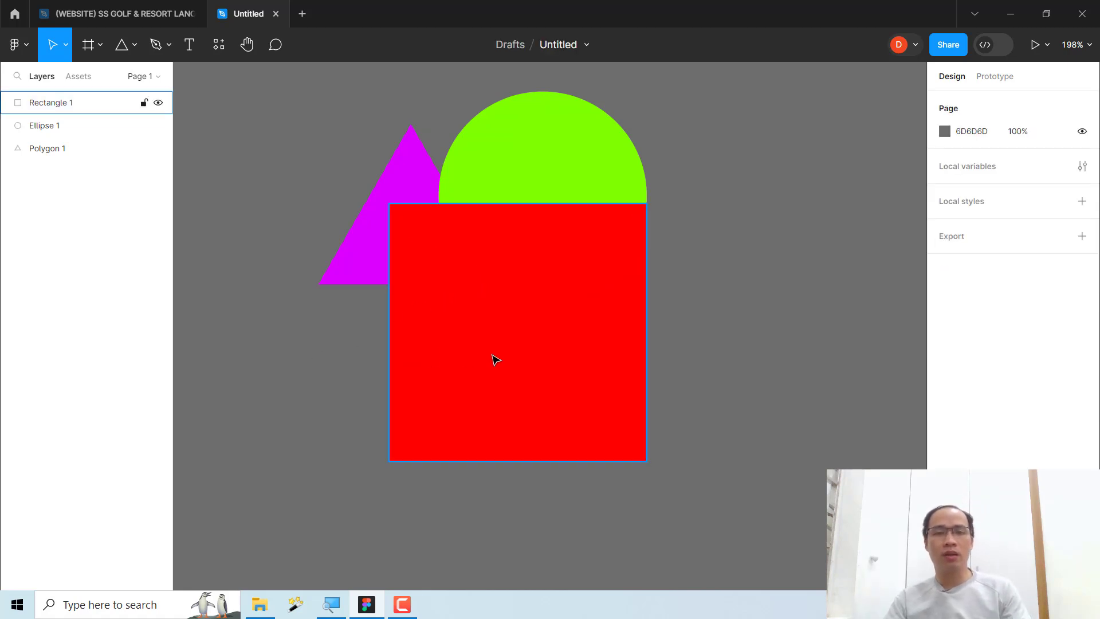
{"action": "left_click_drag", "start_coordinate": [494, 359], "coordinate": [489, 332]}
{"action": "right_click", "coordinate": [482, 277]}
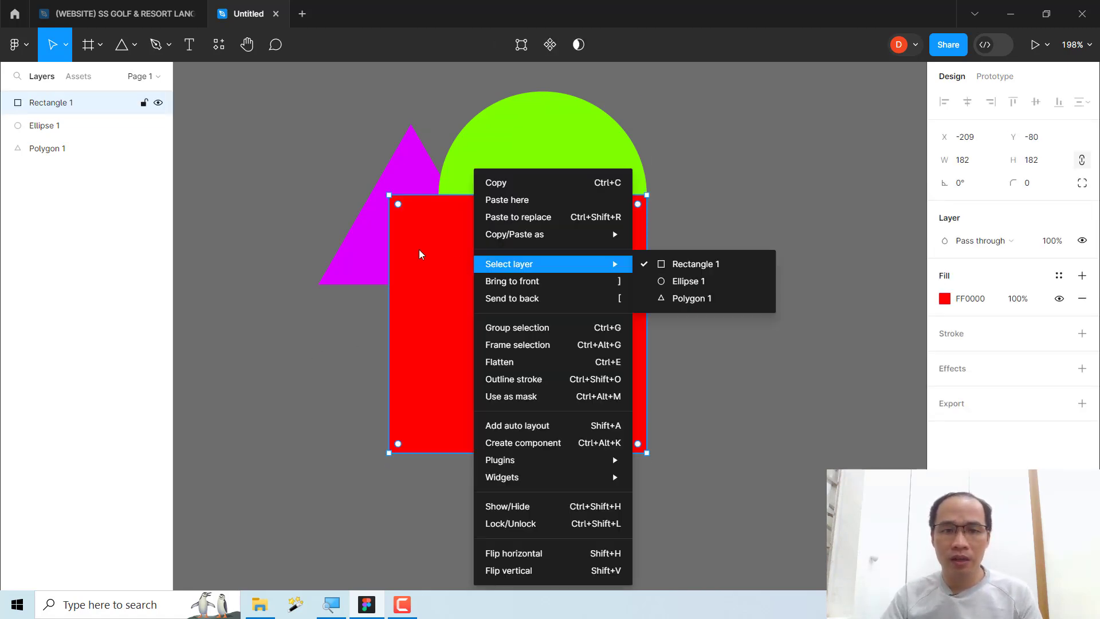
{"action": "left_click", "coordinate": [422, 255]}
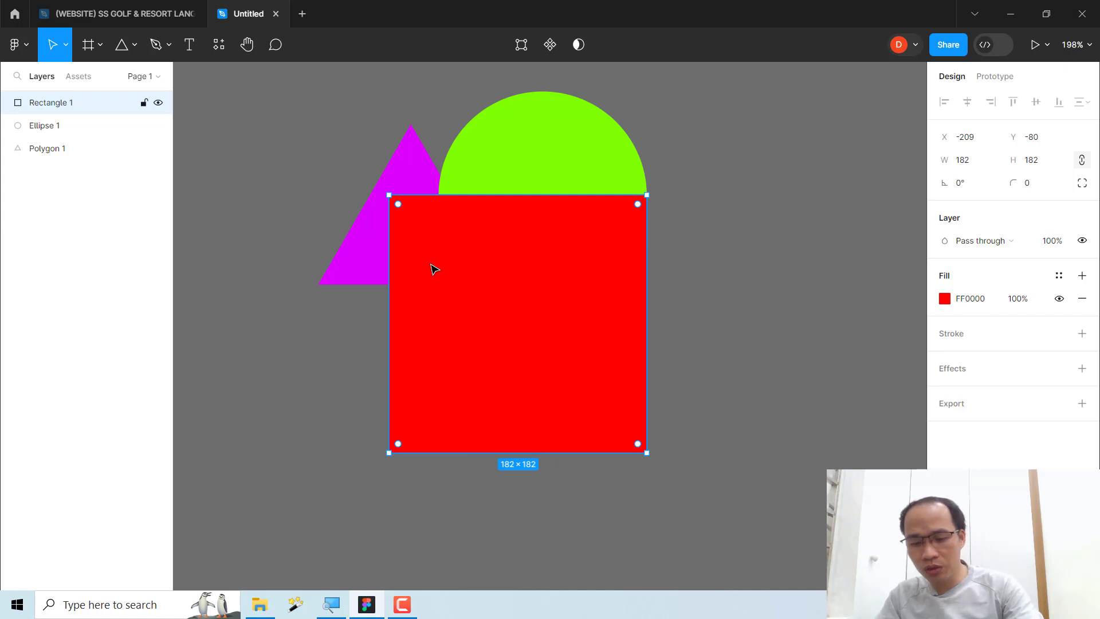
{"action": "key", "text": "ctrl+shift+bracketleft"}
{"action": "left_click", "coordinate": [776, 332]}
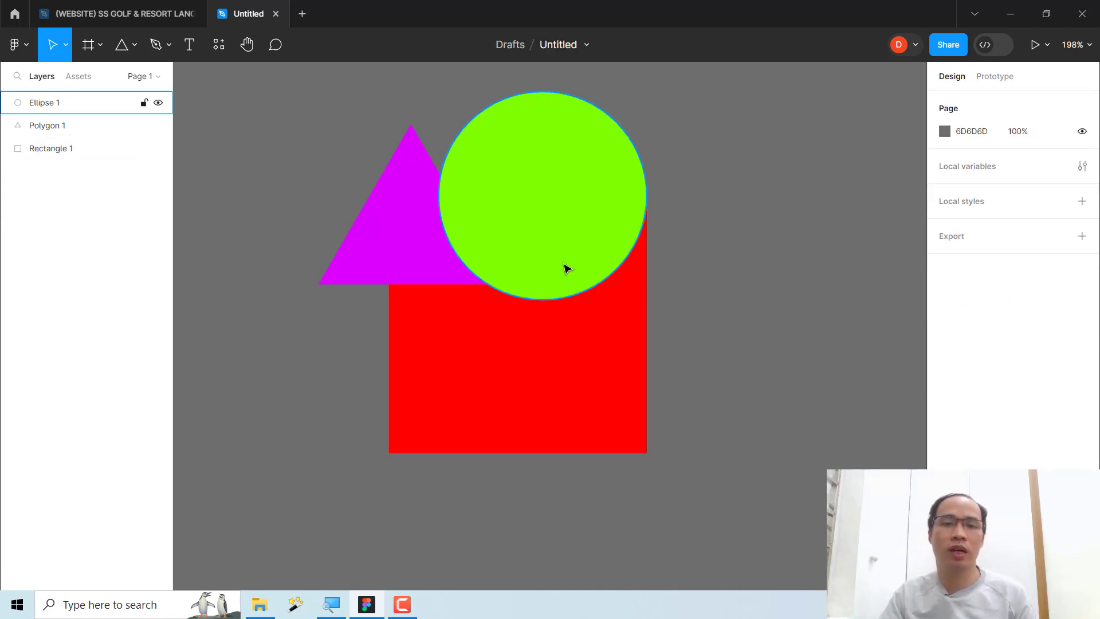
Send the triangle behind the red square, then shrink the square from its corner
{"action": "left_click", "coordinate": [578, 292]}
{"action": "left_click_drag", "start_coordinate": [577, 293], "coordinate": [623, 321]}
{"action": "left_click_drag", "start_coordinate": [418, 248], "coordinate": [448, 293]}
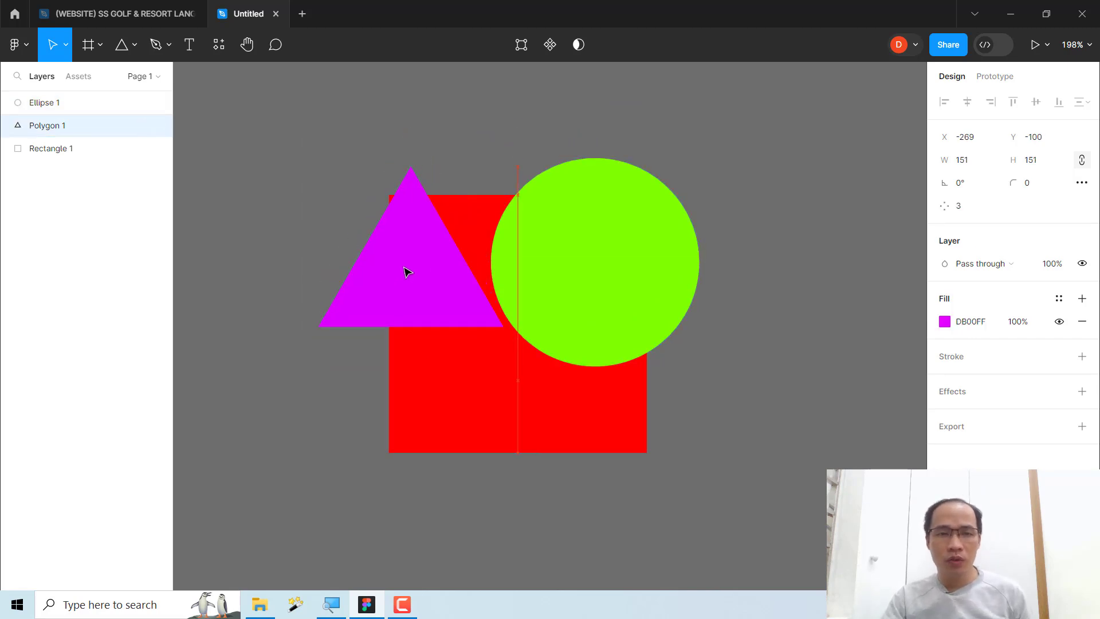
{"action": "key", "text": "shift+Left"}
{"action": "key", "text": "shift+Left"}
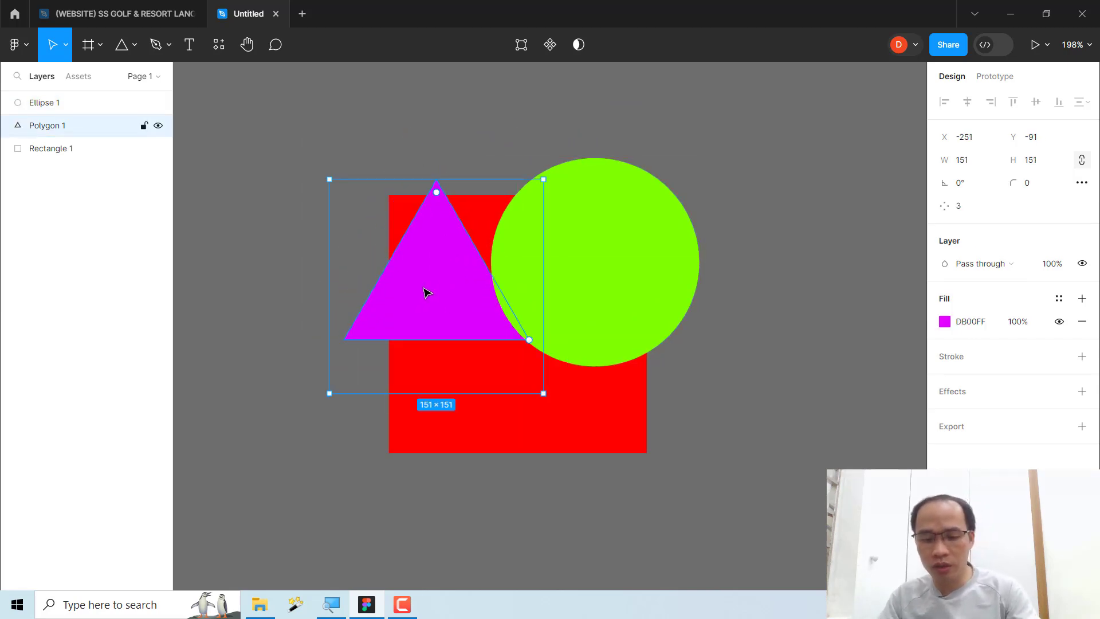
{"action": "key", "text": "ctrl+bracketleft"}
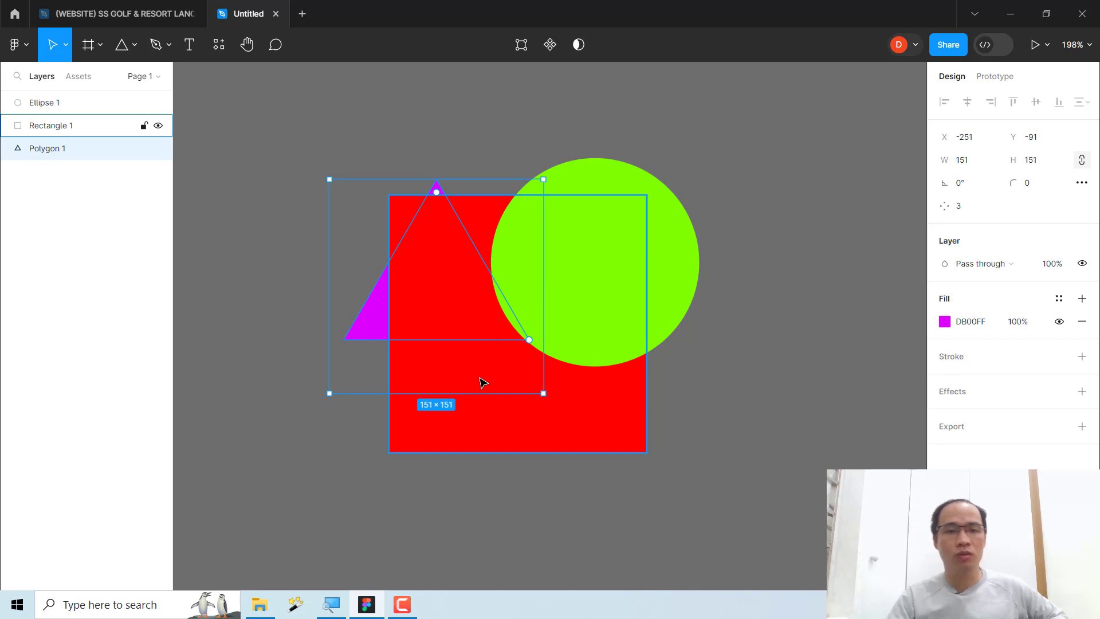
{"action": "left_click", "coordinate": [531, 427]}
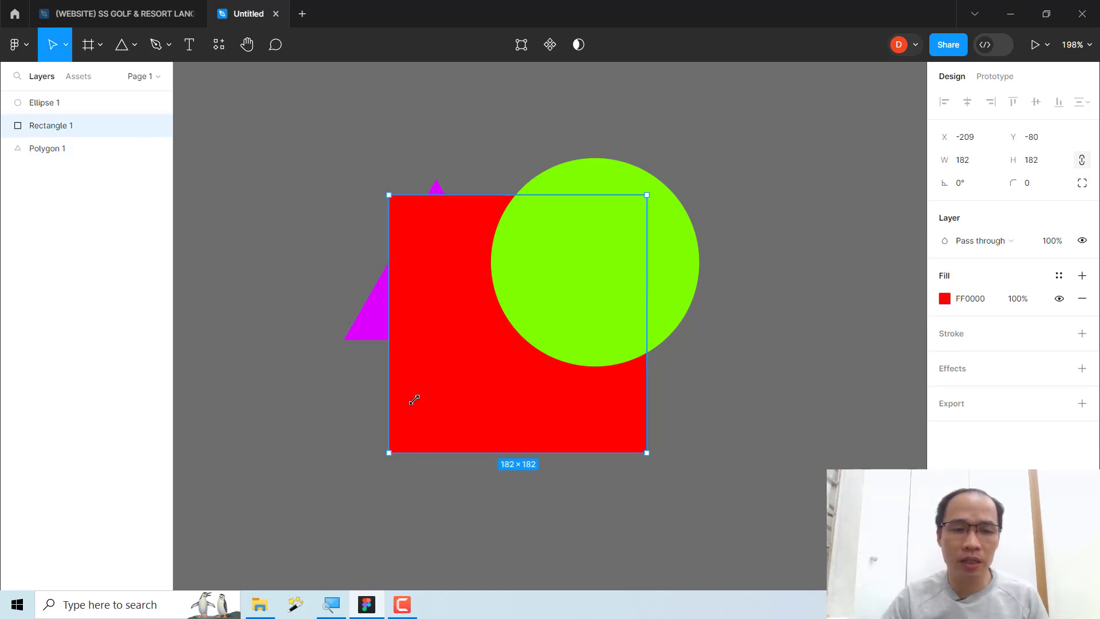
{"action": "left_click_drag", "start_coordinate": [415, 400], "coordinate": [425, 380]}
{"action": "left_click", "coordinate": [285, 229]}
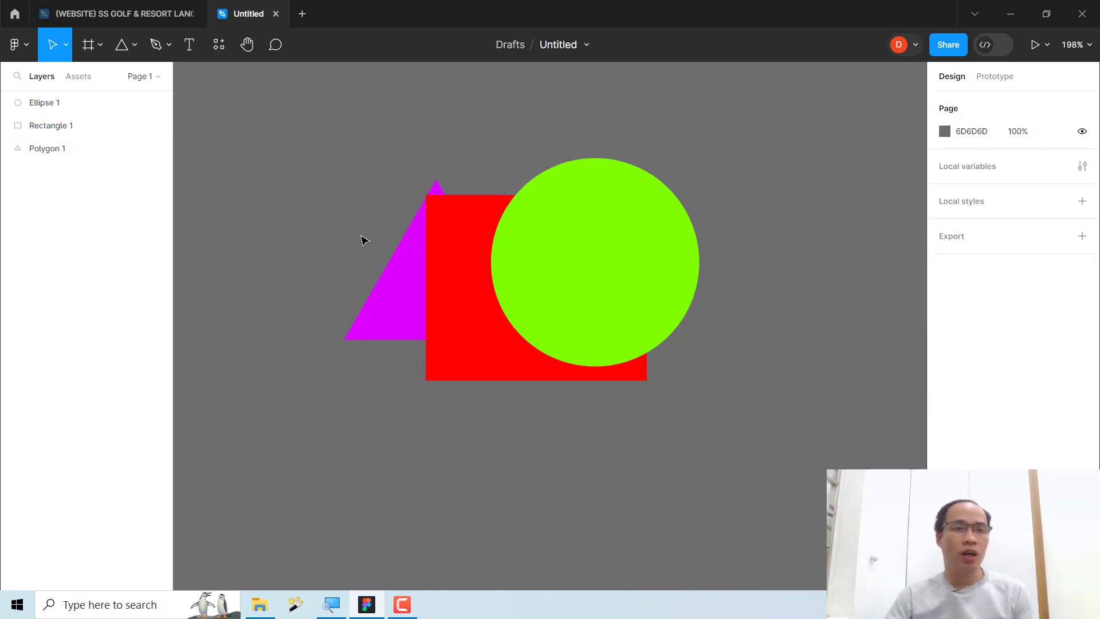
Draw a new frame on the canvas to the left of the shapes
{"action": "left_click", "coordinate": [101, 50]}
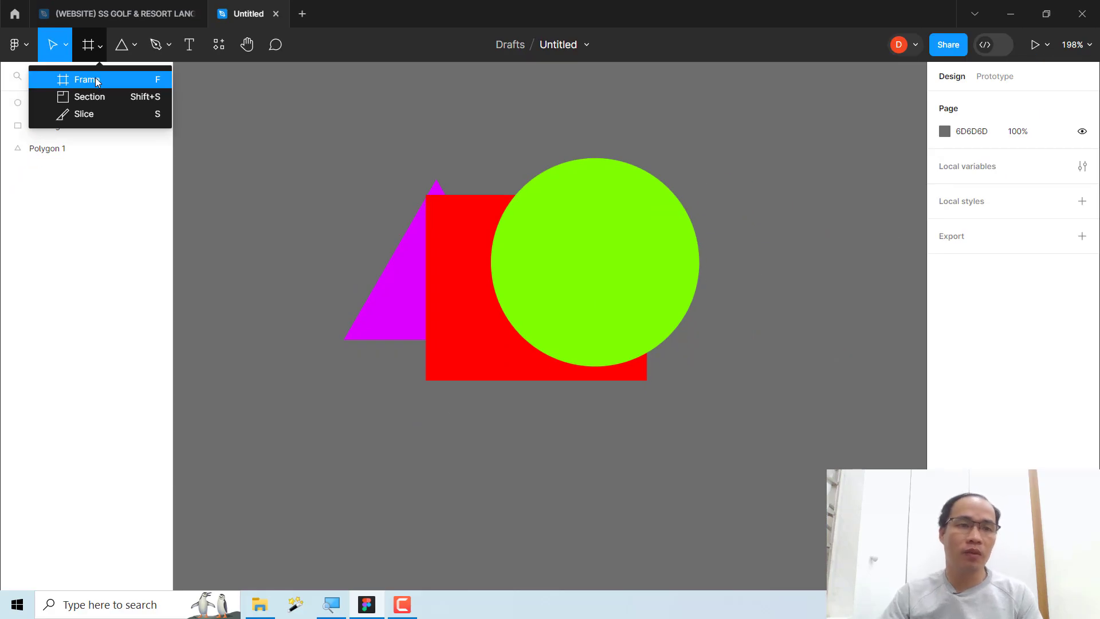
{"action": "left_click", "coordinate": [95, 80]}
{"action": "left_click_drag", "start_coordinate": [213, 105], "coordinate": [370, 414]}
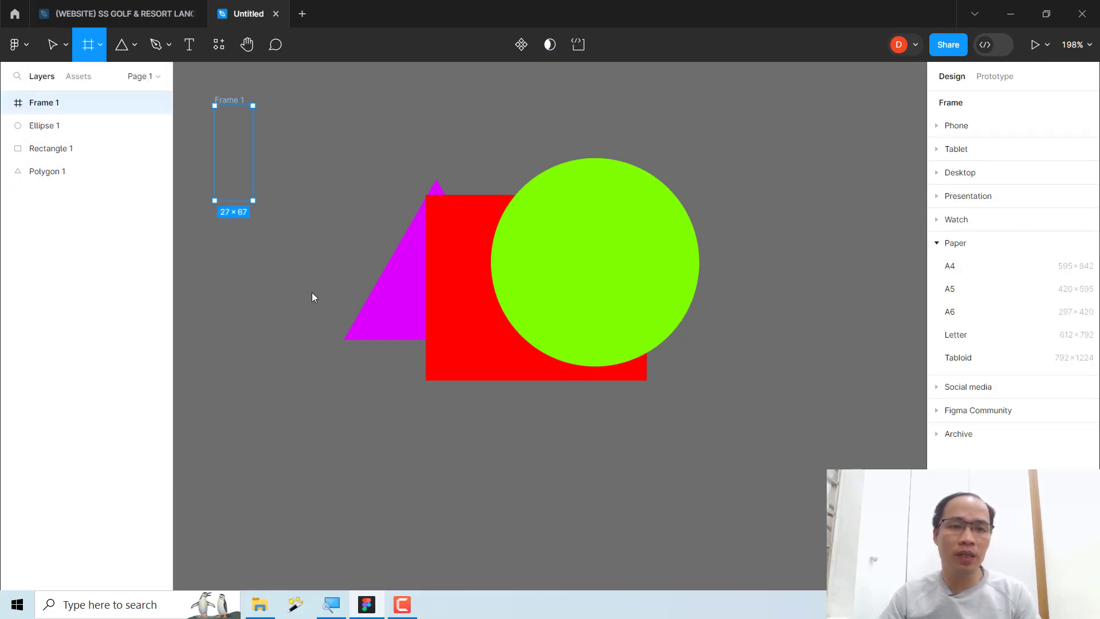
{"action": "left_click_drag", "start_coordinate": [290, 283], "coordinate": [571, 314]}
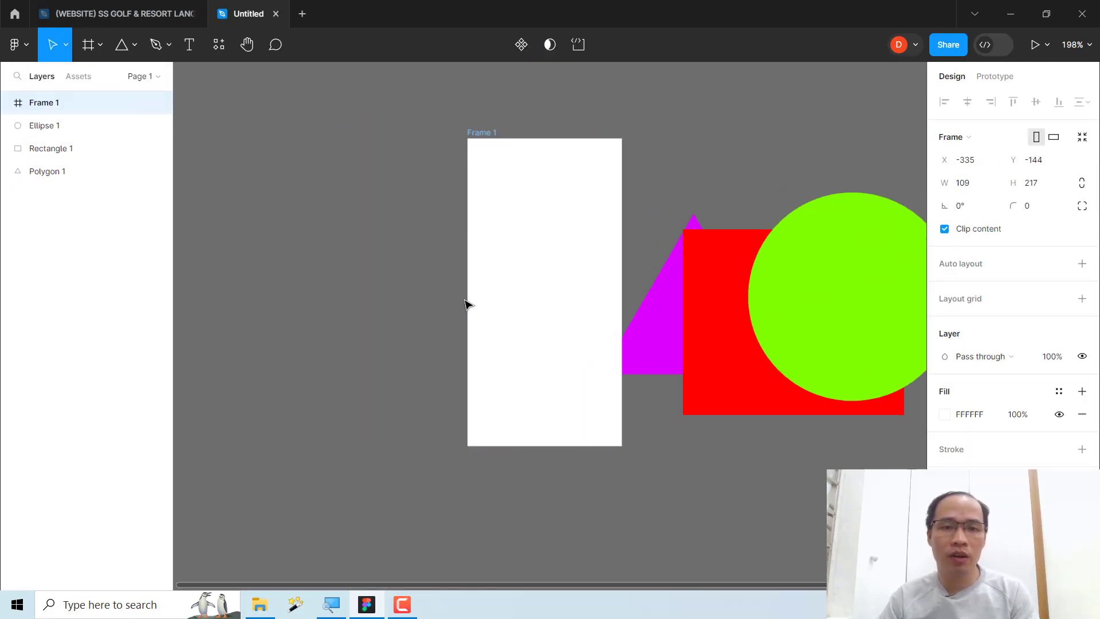
{"action": "left_click_drag", "start_coordinate": [528, 283], "coordinate": [462, 287]}
{"action": "left_click_drag", "start_coordinate": [360, 117], "coordinate": [576, 469]}
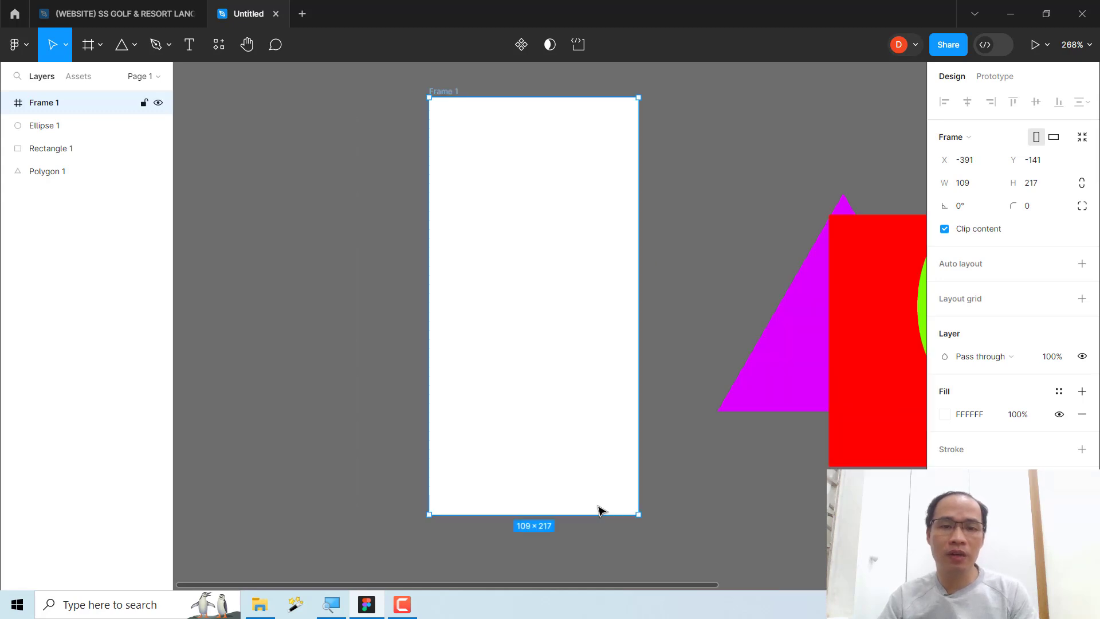
Resize Frame 1 to iPhone 14 & 15 Pro Max (430×932) and place it left of the shapes
{"action": "left_click", "coordinate": [961, 143]}
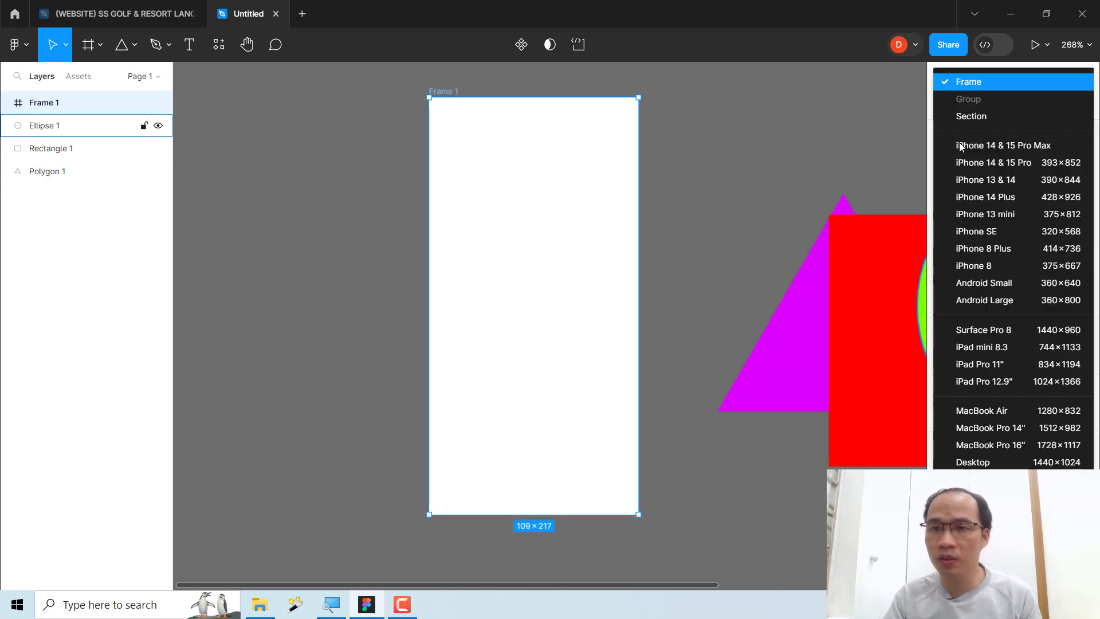
{"action": "left_click", "coordinate": [994, 145]}
{"action": "left_click_drag", "start_coordinate": [640, 233], "coordinate": [458, 233]}
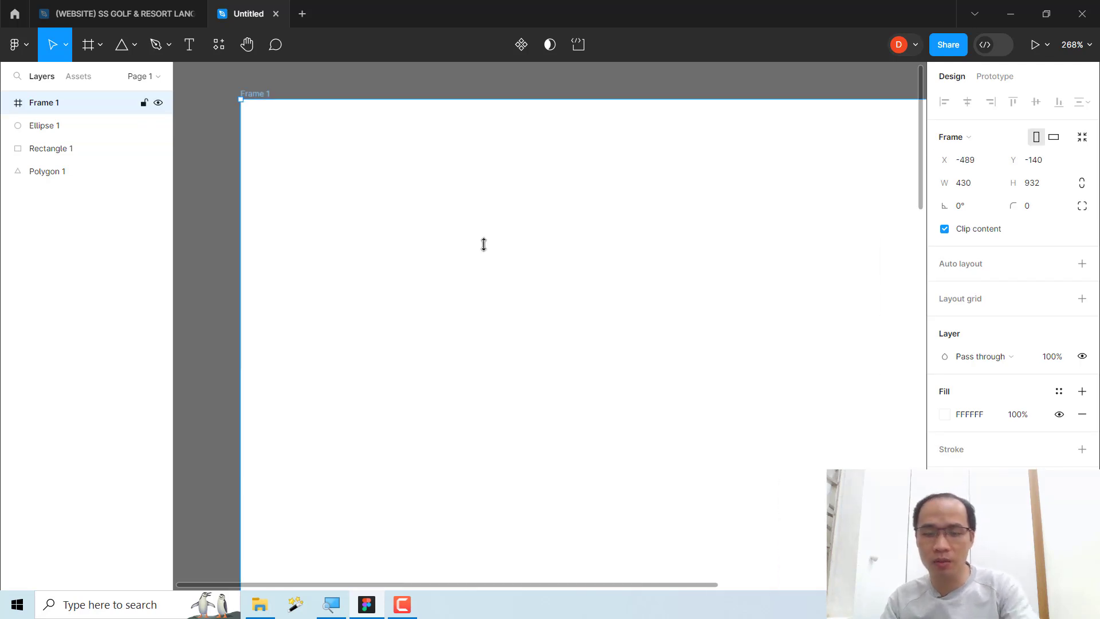
{"action": "scroll", "coordinate": [484, 244], "scroll_direction": "down", "scroll_amount": 5}
{"action": "left_click_drag", "start_coordinate": [561, 339], "coordinate": [539, 314]}
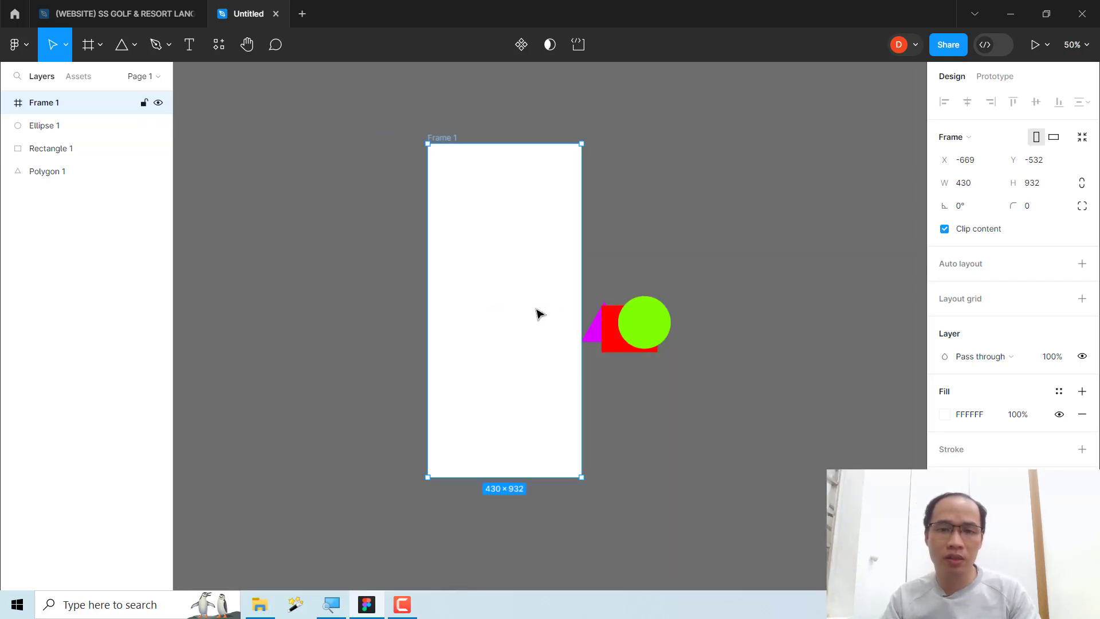
{"action": "left_click", "coordinate": [719, 292]}
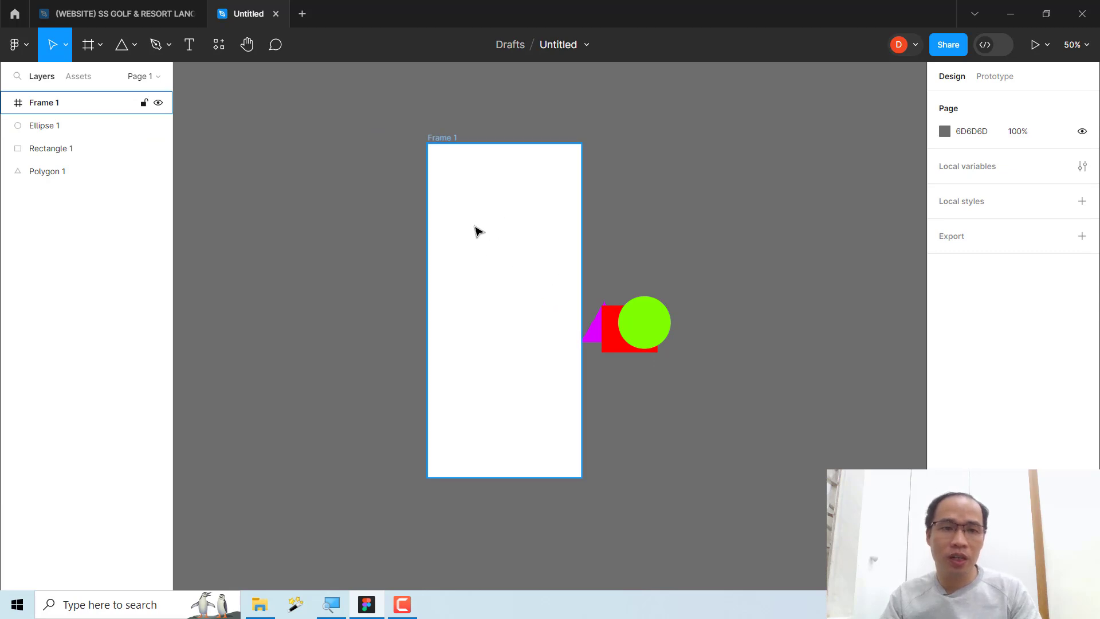
{"action": "left_click_drag", "start_coordinate": [475, 231], "coordinate": [461, 231]}
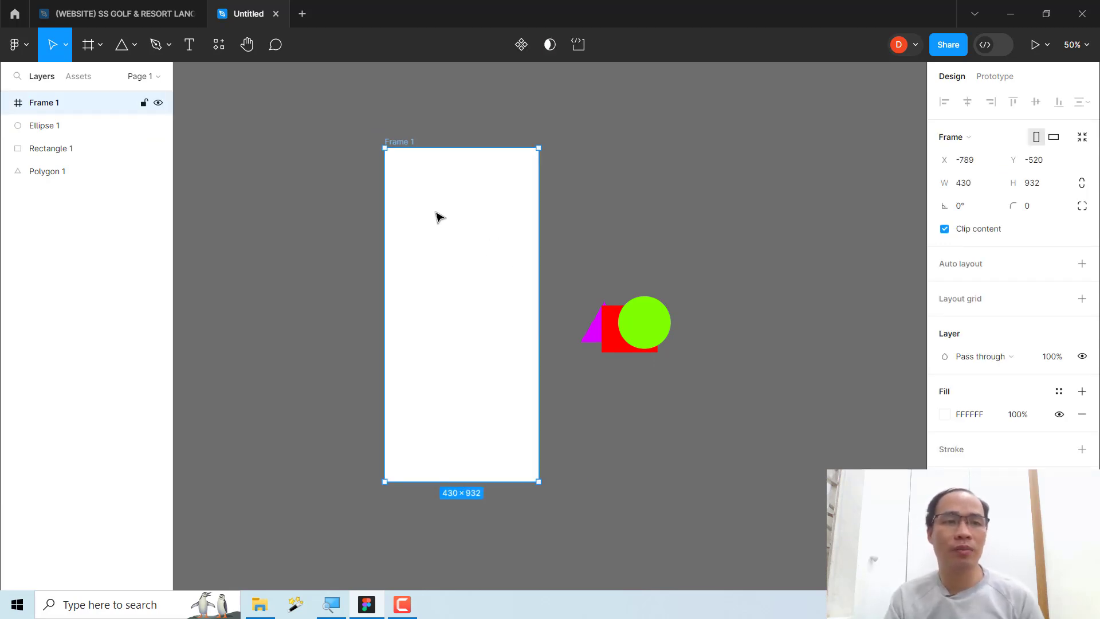
{"action": "left_click", "coordinate": [665, 275]}
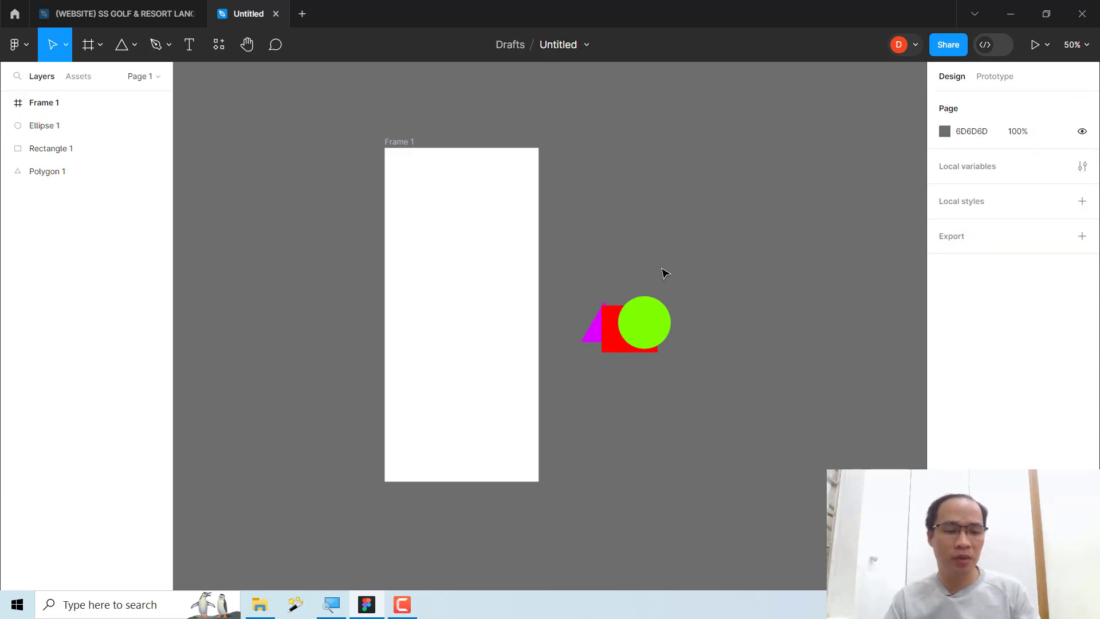
Zoom in and browse the shape list: Rectangle, Line, Arrow, Ellipse, Polygon, Star
{"action": "left_click_drag", "start_coordinate": [340, 124], "coordinate": [761, 491]}
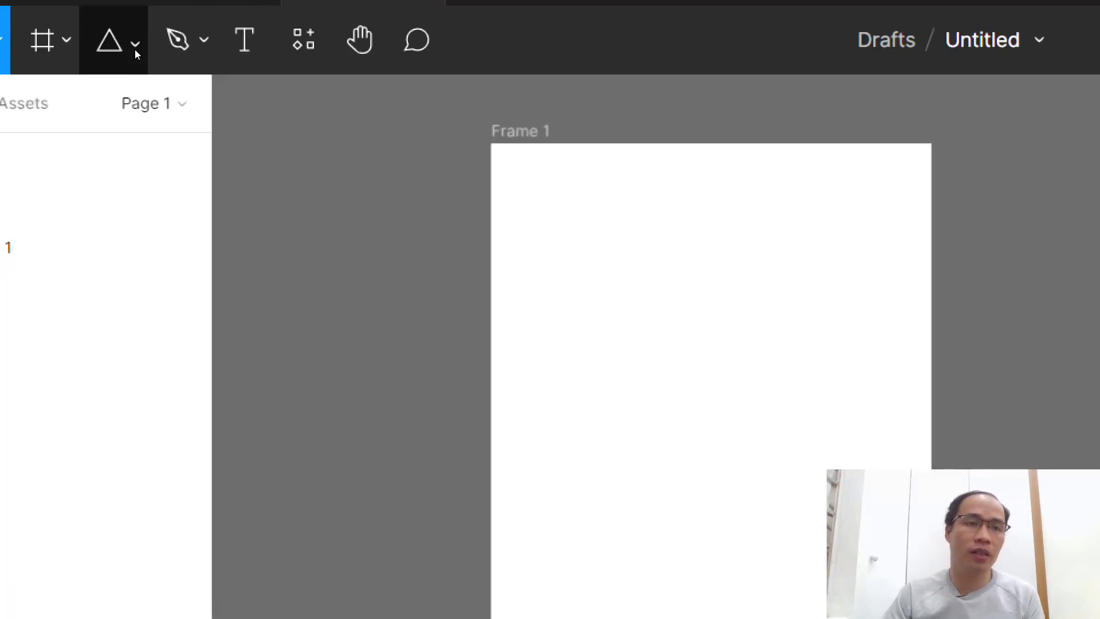
{"action": "left_click", "coordinate": [135, 50]}
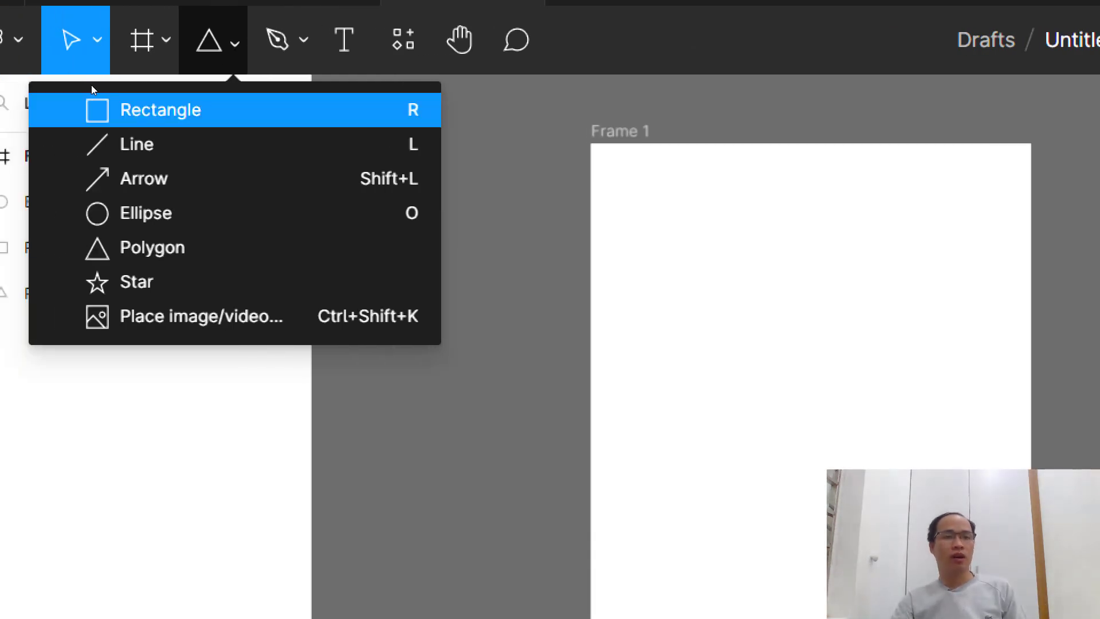
{"action": "key", "text": "Down"}
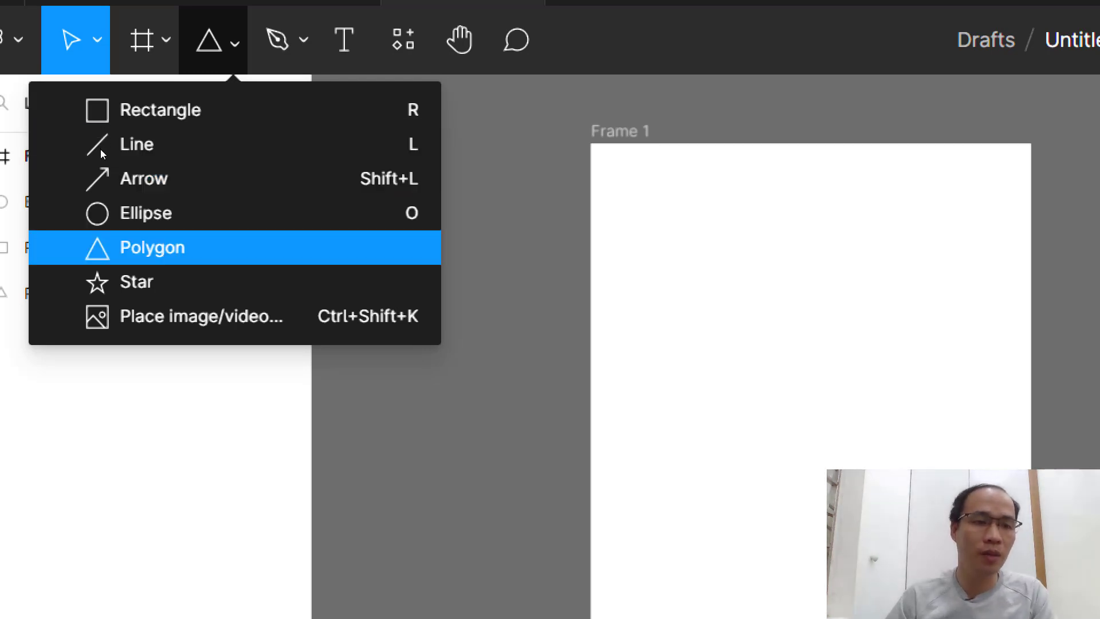
{"action": "key", "text": "Down"}
{"action": "key", "text": "Down"}
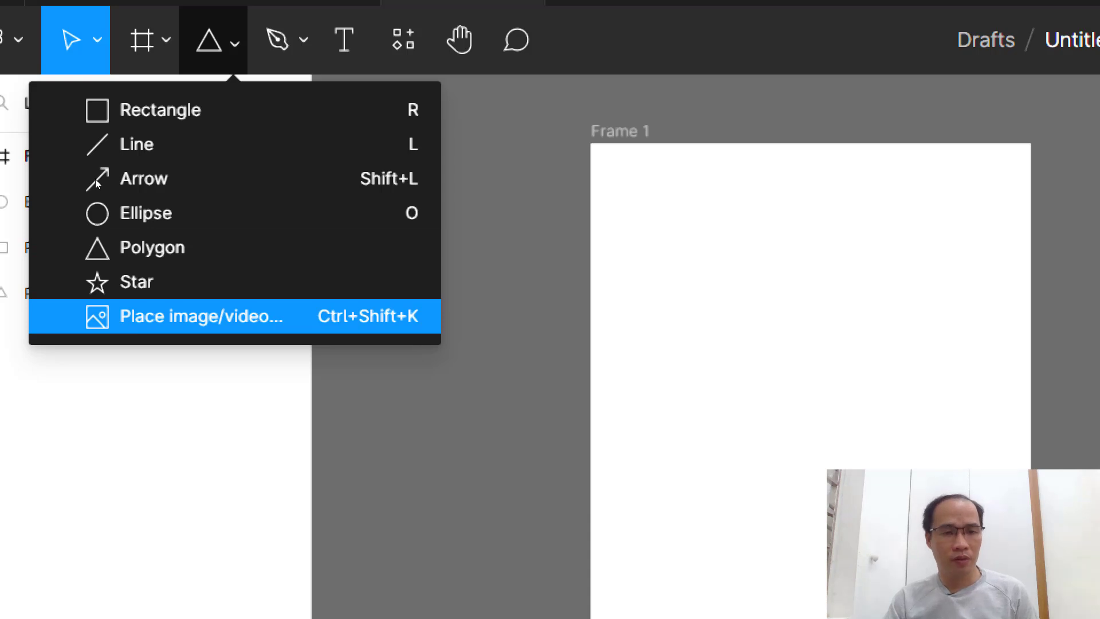
{"action": "key", "text": "Up"}
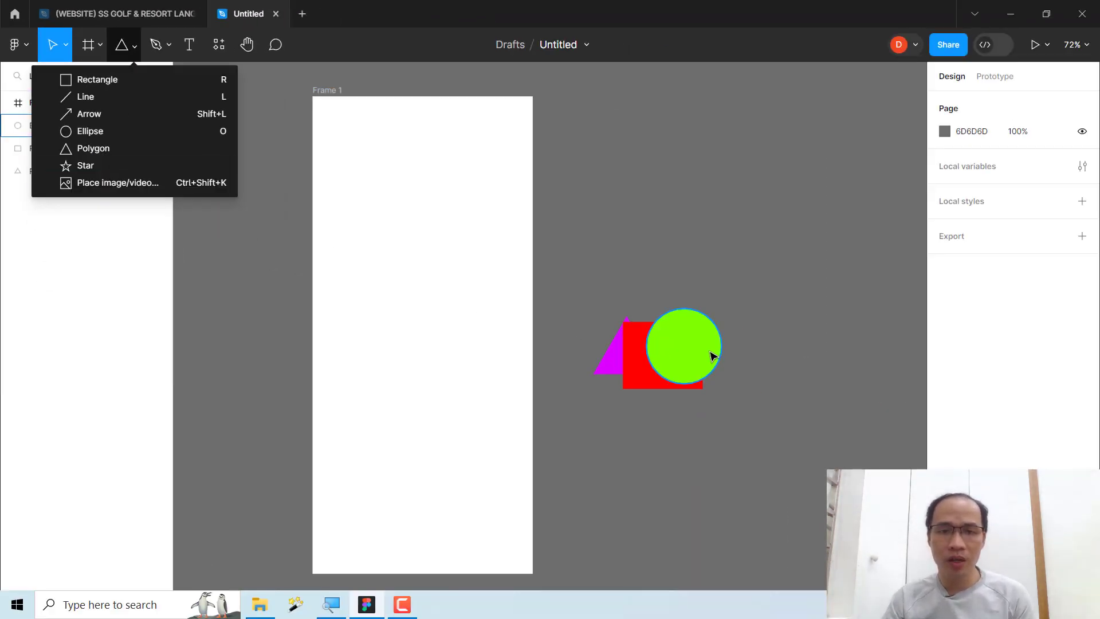
Drag the circle, rectangle and triangle into Frame 1, then zoom out to fit the frame
{"action": "left_click_drag", "start_coordinate": [713, 357], "coordinate": [444, 261]}
{"action": "left_click_drag", "start_coordinate": [648, 359], "coordinate": [417, 364]}
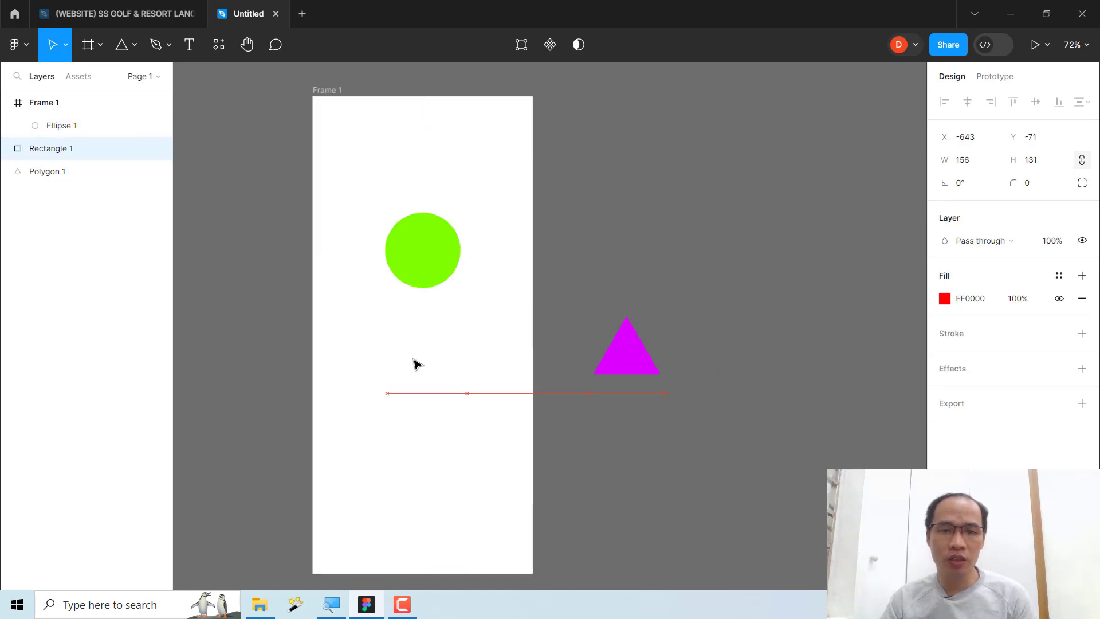
{"action": "mouse_move", "coordinate": [627, 350]}
{"action": "left_mouse_down"}
{"action": "mouse_move", "coordinate": [435, 202]}
{"action": "mouse_move", "coordinate": [423, 155]}
{"action": "left_mouse_up"}
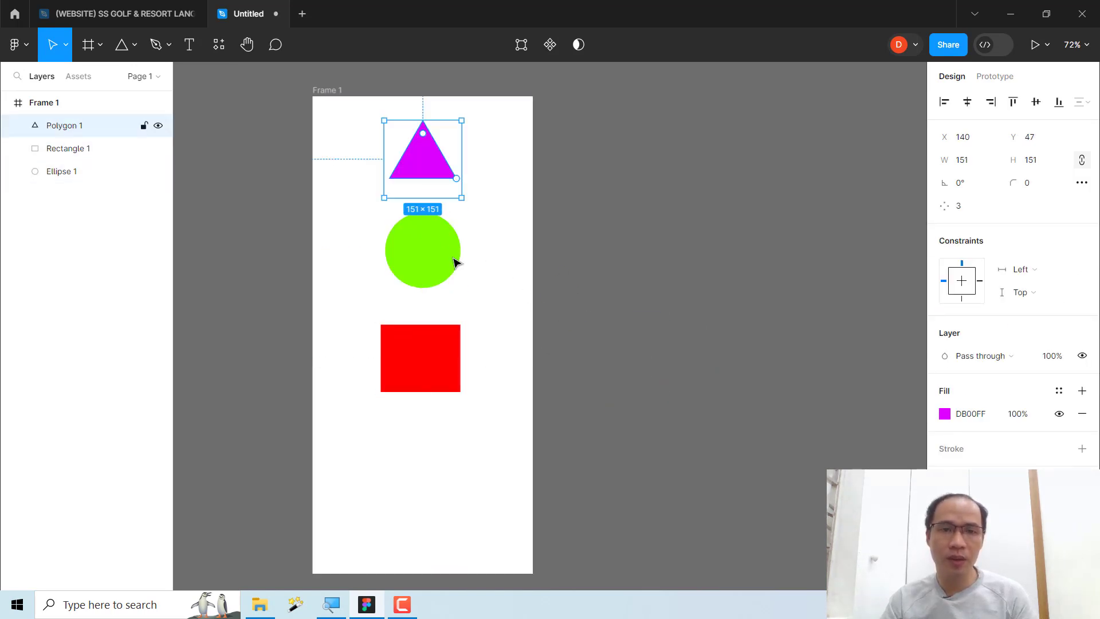
{"action": "key", "text": "z"}
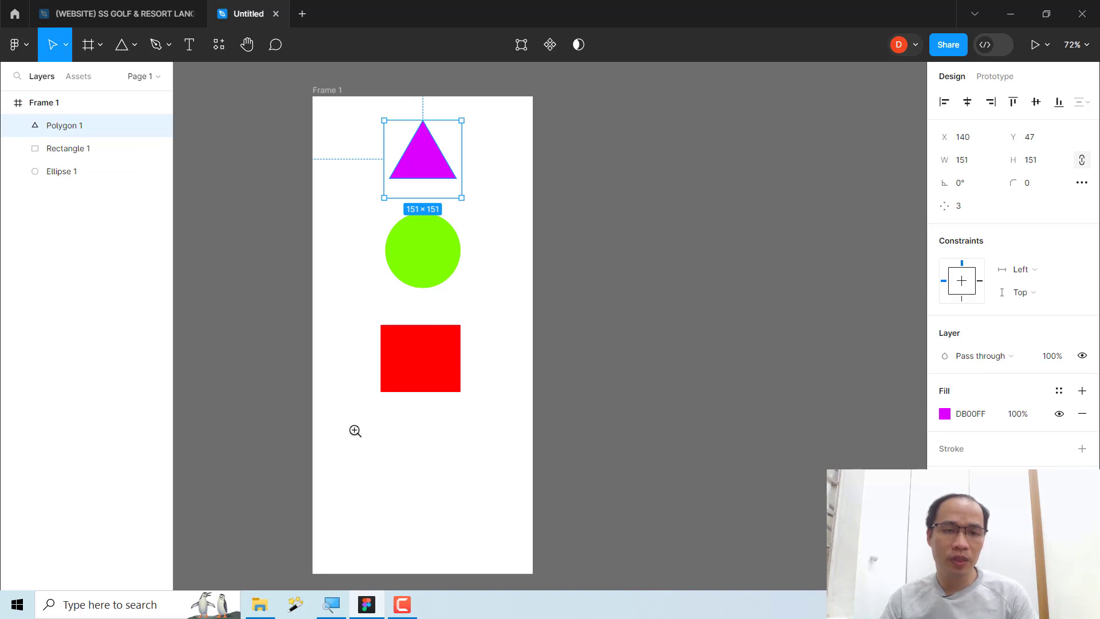
{"action": "left_click_drag", "start_coordinate": [356, 430], "coordinate": [585, 549]}
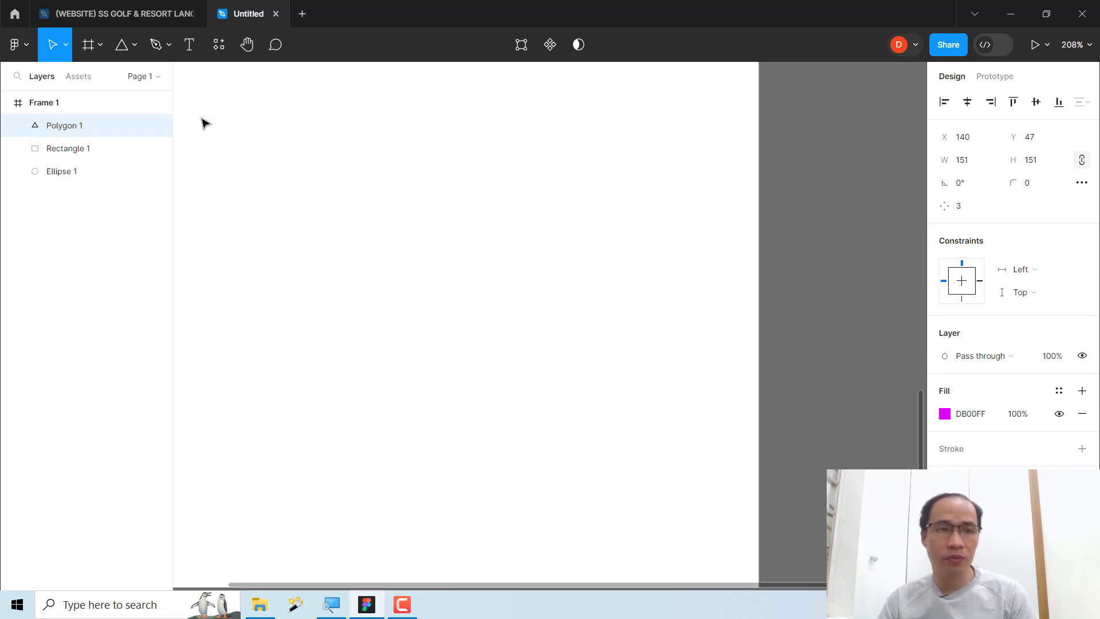
{"action": "left_click", "coordinate": [132, 48]}
{"action": "key", "text": "Escape"}
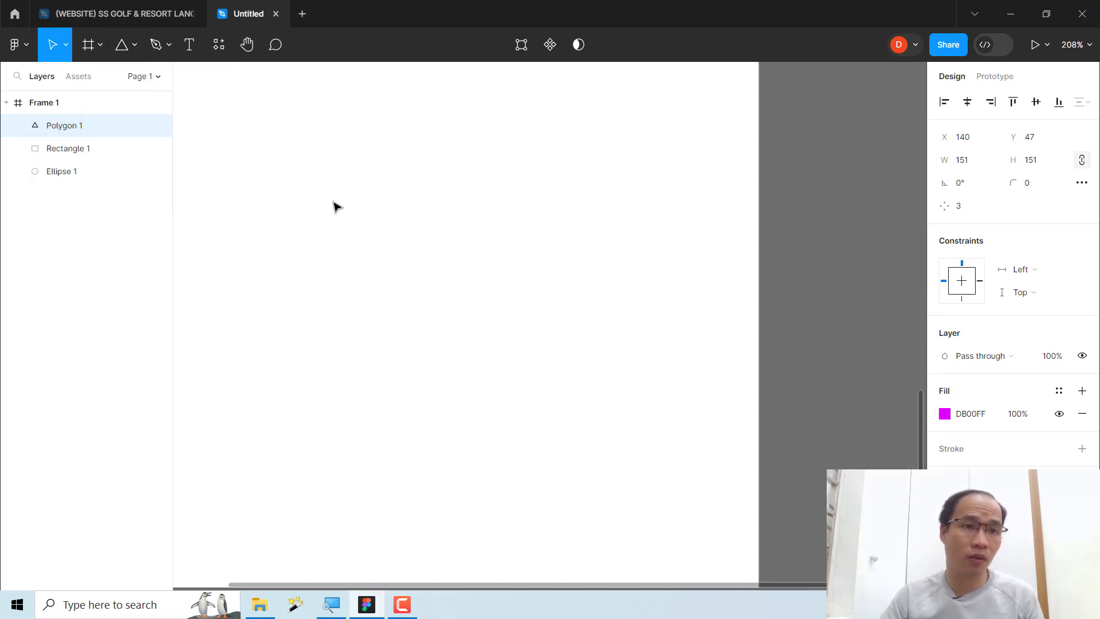
{"action": "left_click", "coordinate": [303, 179]}
{"action": "key", "text": "minus"}
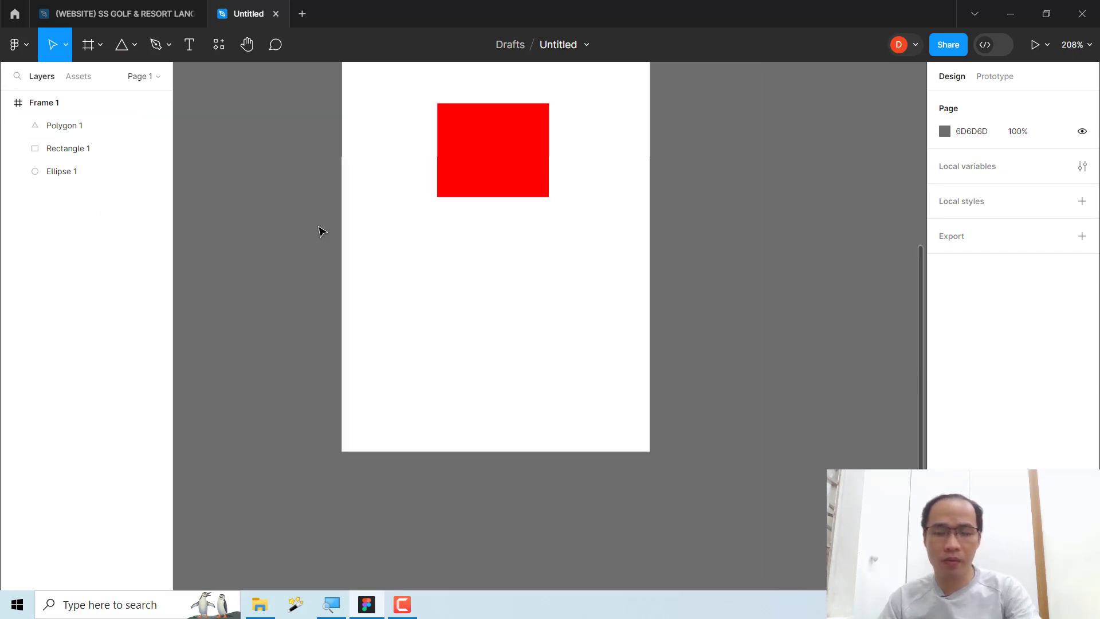
{"action": "key", "text": "minus"}
Draw a new 136×136 square below the red rectangle in Frame 1
{"action": "left_click", "coordinate": [132, 48]}
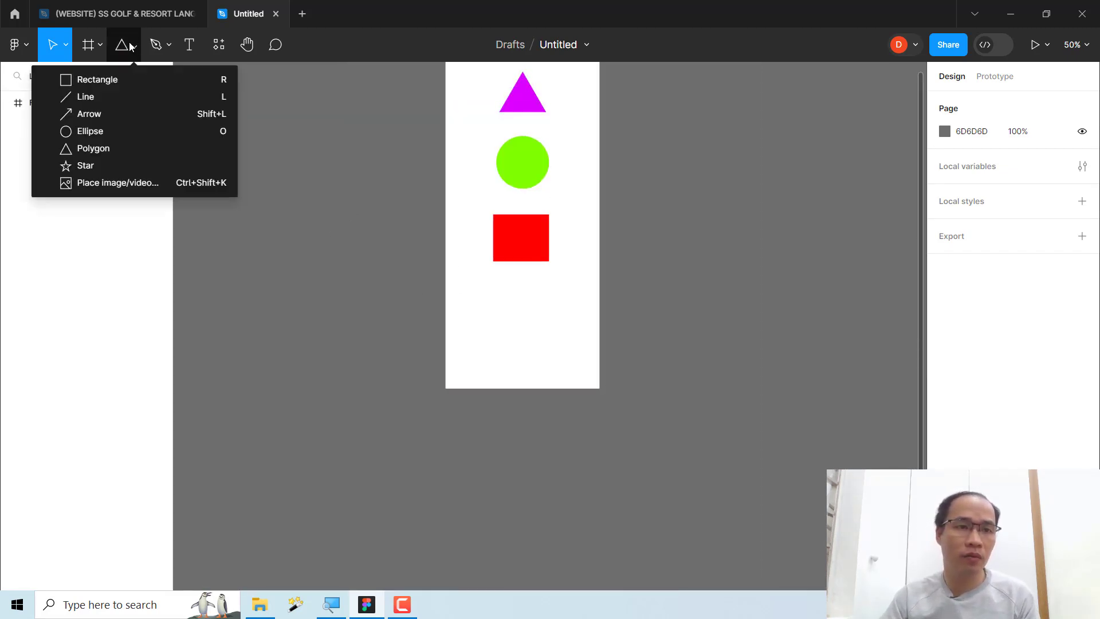
{"action": "key", "text": "Escape"}
{"action": "left_click_drag", "start_coordinate": [491, 300], "coordinate": [547, 358]}
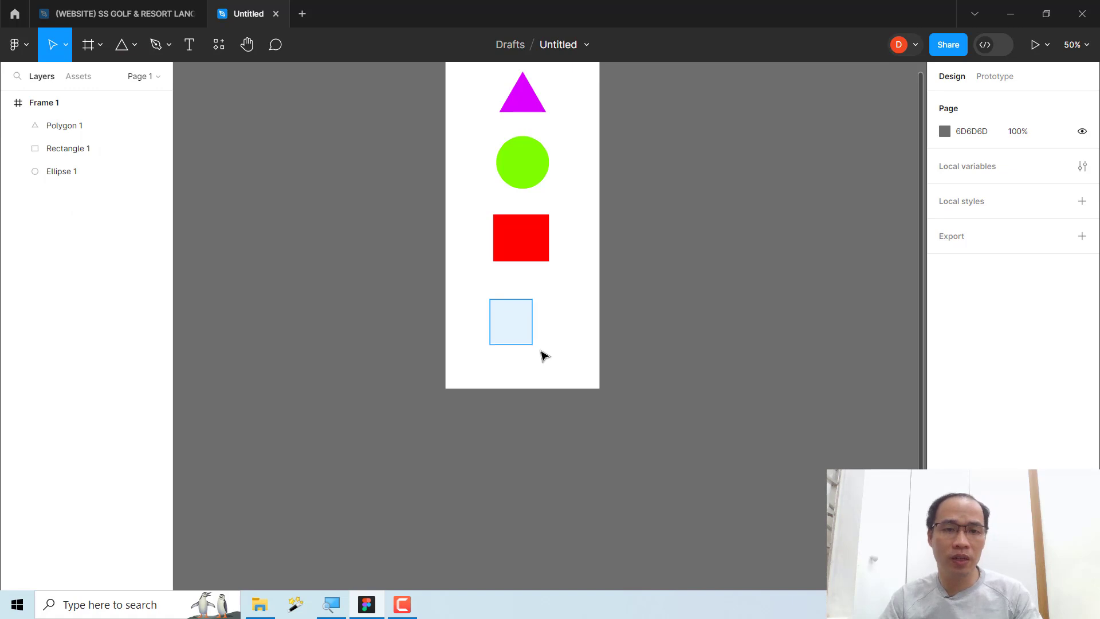
{"action": "left_click", "coordinate": [119, 50]}
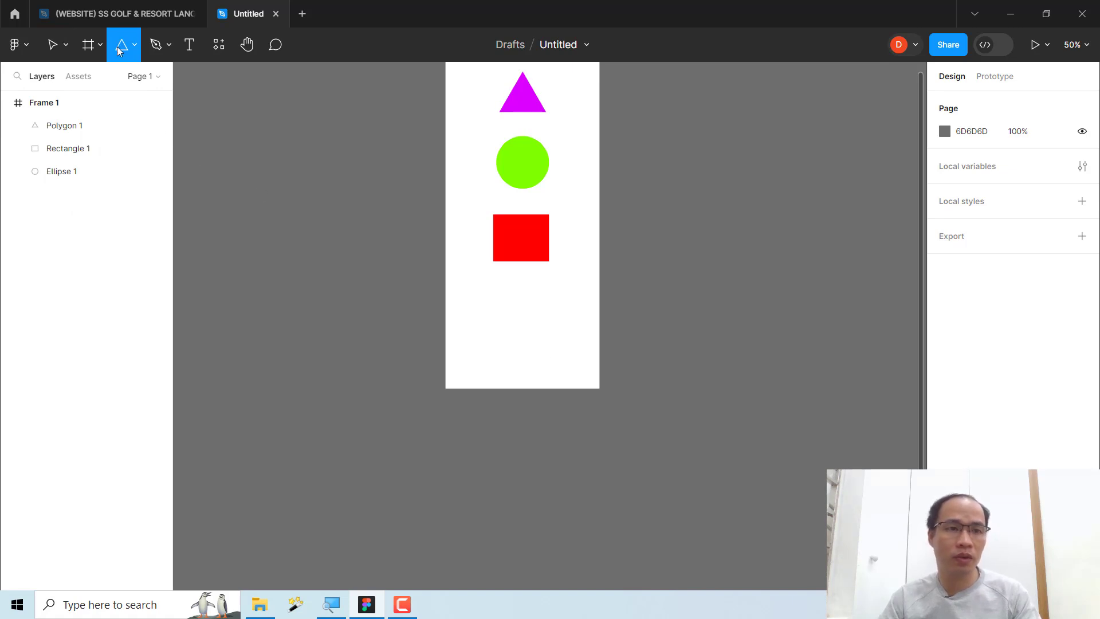
{"action": "left_click", "coordinate": [135, 46]}
{"action": "left_click", "coordinate": [110, 80]}
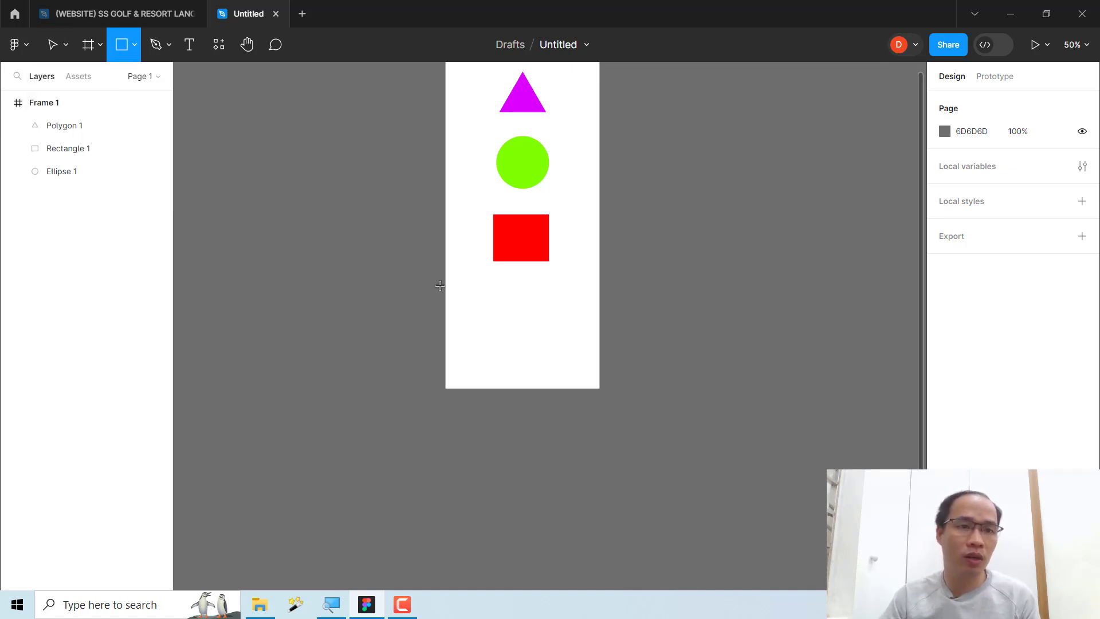
{"action": "left_click_drag", "start_coordinate": [489, 294], "coordinate": [554, 358]}
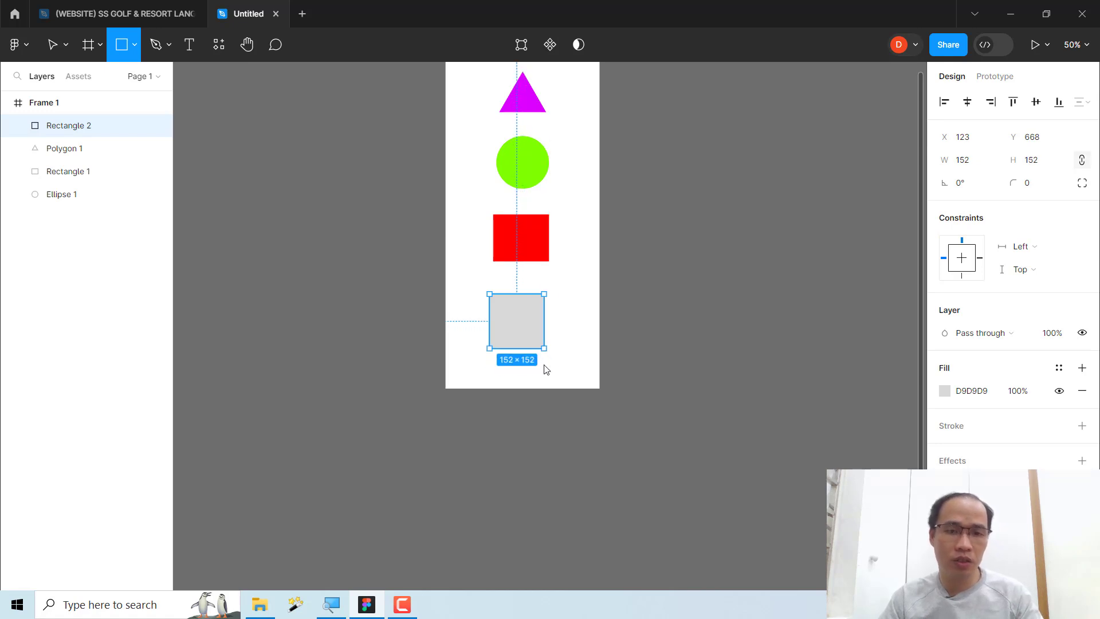
{"action": "left_click_drag", "start_coordinate": [554, 358], "coordinate": [538, 343]}
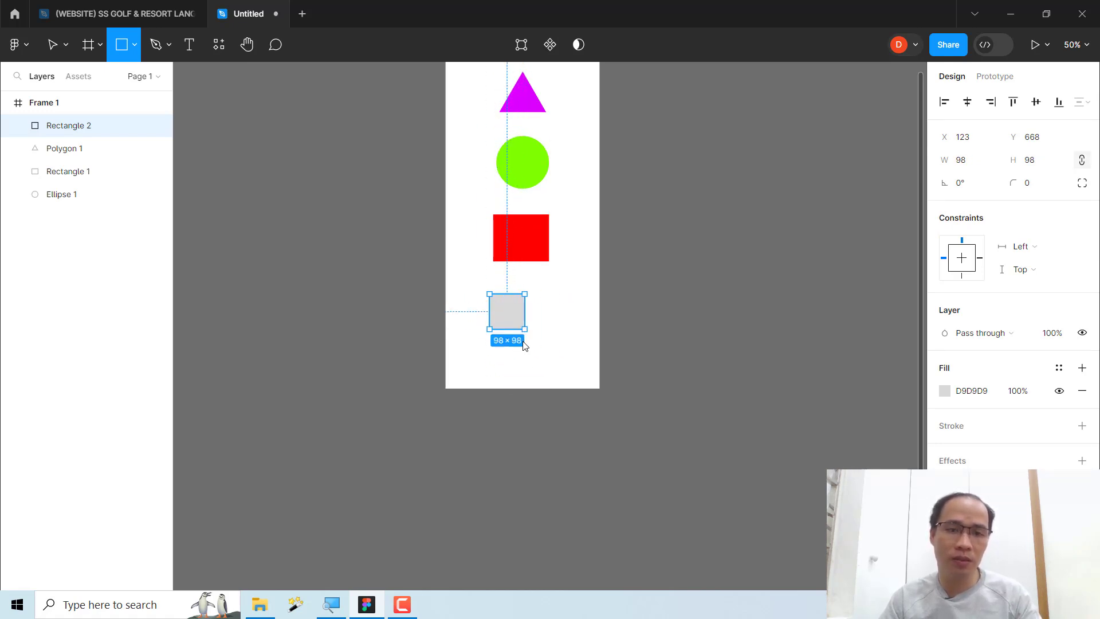
{"action": "left_click_drag", "start_coordinate": [459, 270], "coordinate": [579, 384]}
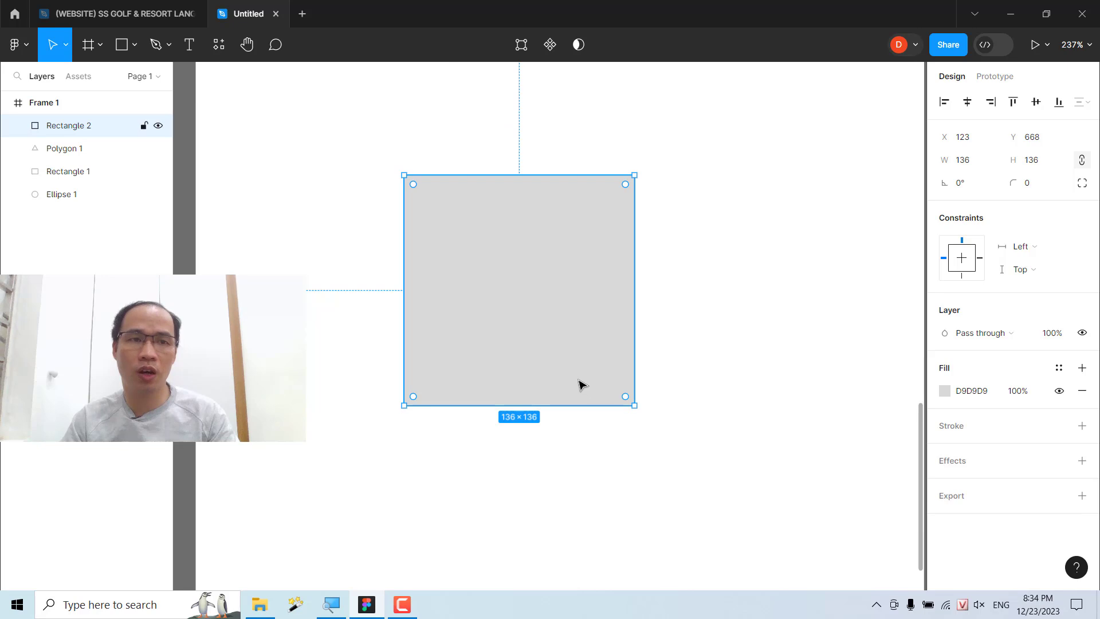
{"action": "left_click_drag", "start_coordinate": [540, 315], "coordinate": [508, 301]}
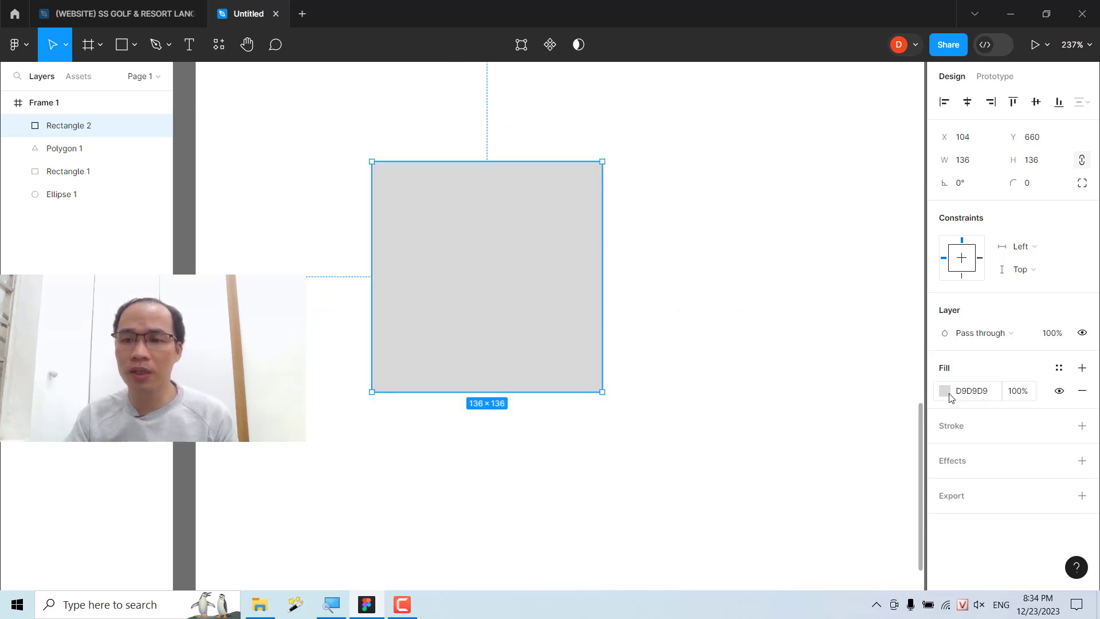
Change the new square's fill to dark red
{"action": "left_click", "coordinate": [944, 390]}
{"action": "left_click", "coordinate": [884, 299]}
{"action": "left_click", "coordinate": [675, 255]}
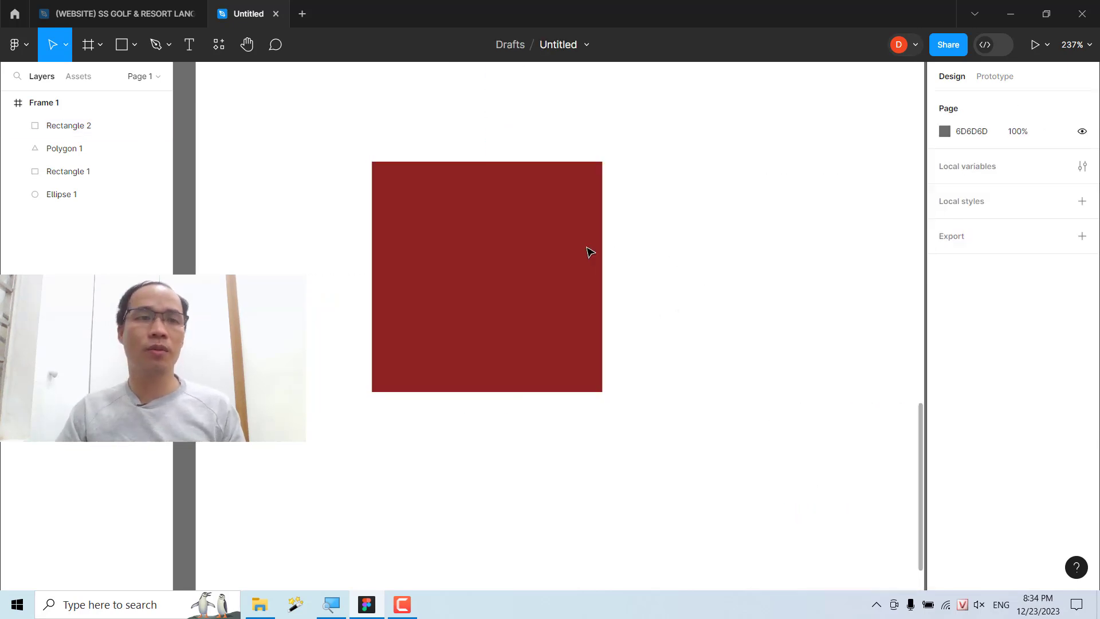
{"action": "left_click", "coordinate": [164, 47]}
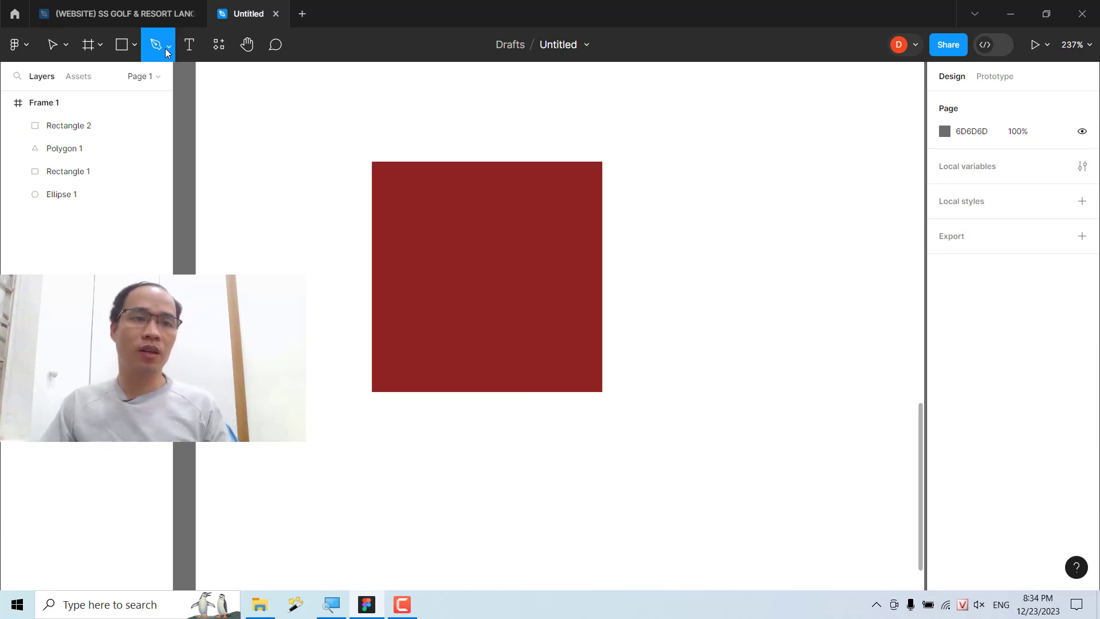
Draw a pen path tracing the bottom, right, top and left sides of the dark red square
{"action": "left_click", "coordinate": [170, 54]}
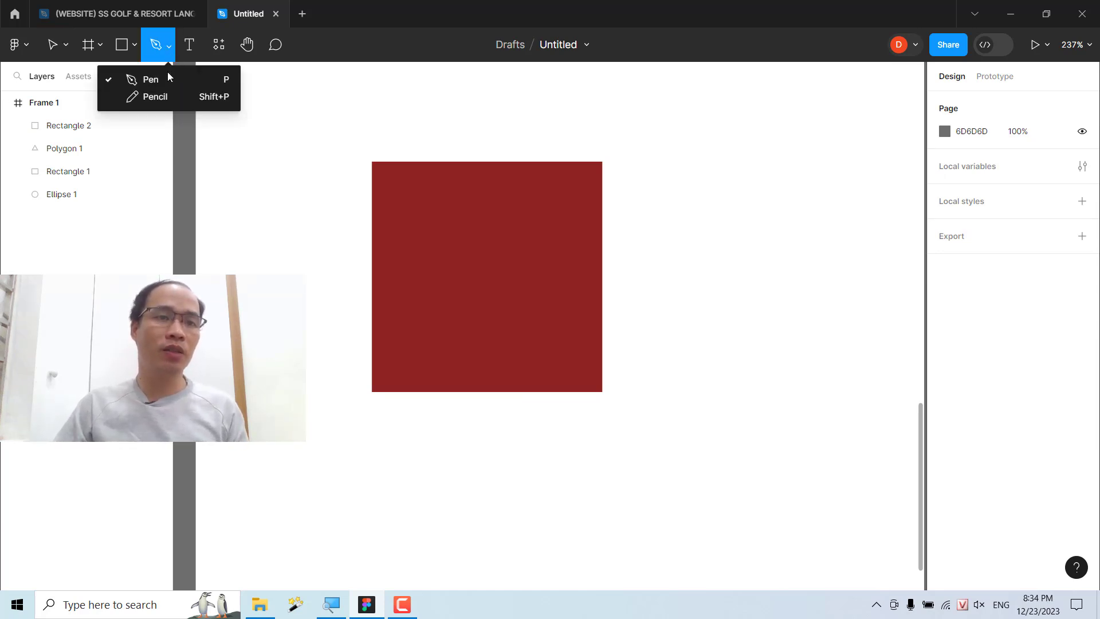
{"action": "left_click", "coordinate": [150, 80]}
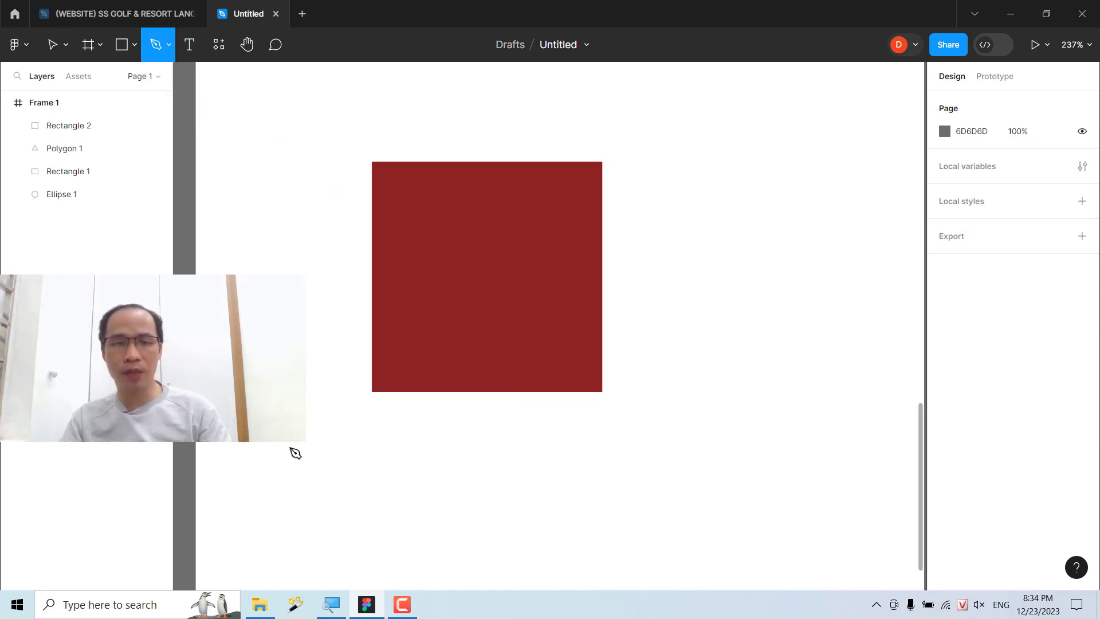
{"action": "left_click", "coordinate": [278, 458]}
{"action": "left_click", "coordinate": [678, 458]}
{"action": "left_click", "coordinate": [677, 108]}
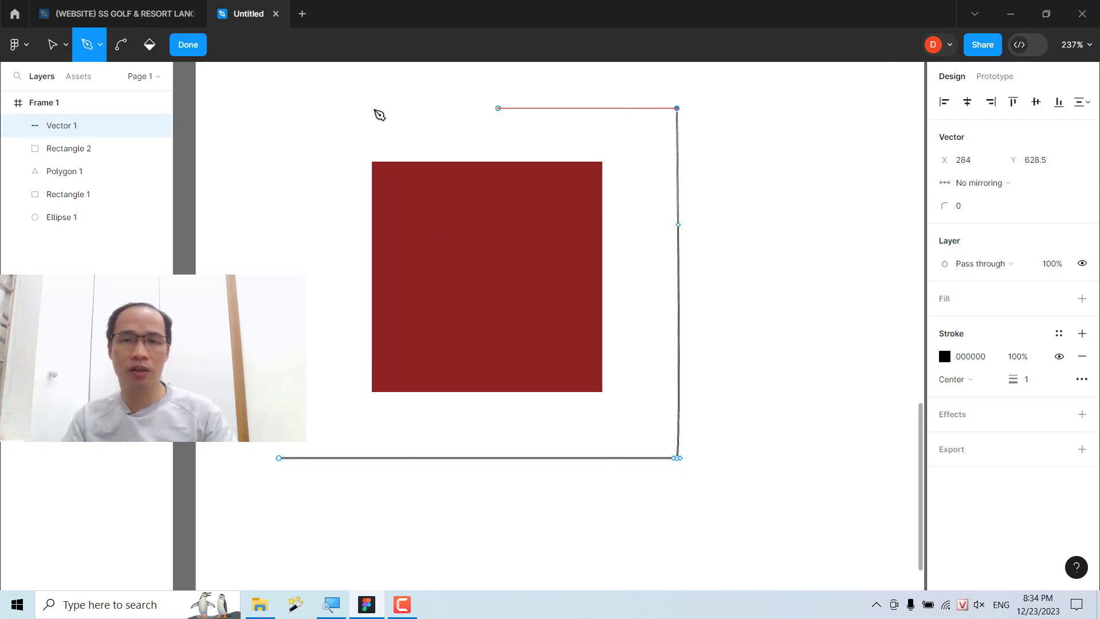
{"action": "left_click", "coordinate": [313, 108]}
{"action": "left_click", "coordinate": [313, 506]}
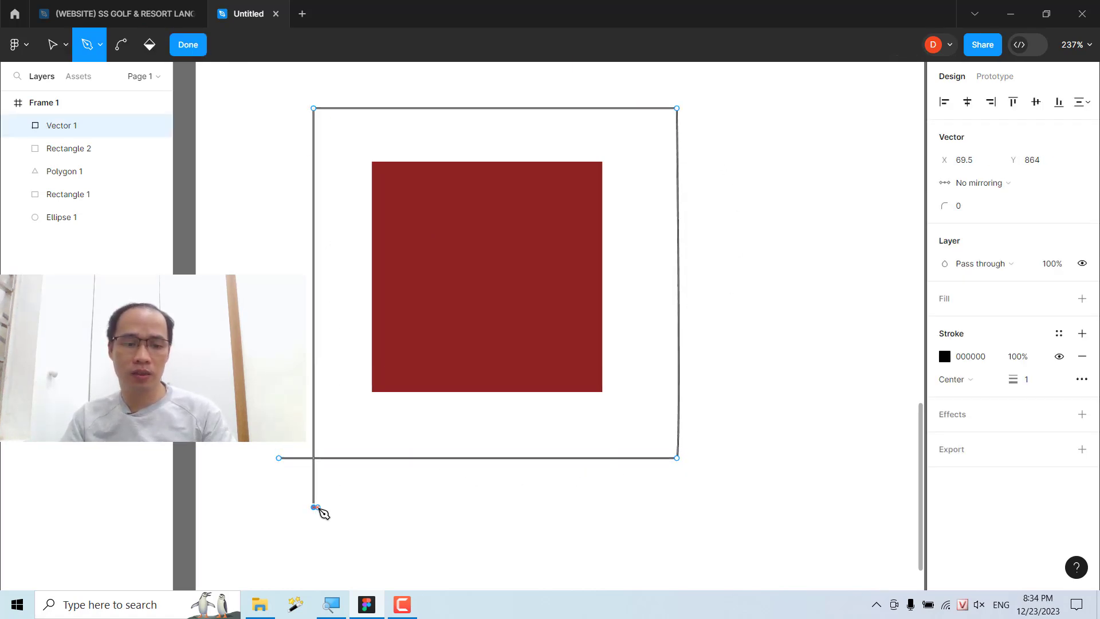
{"action": "key", "text": "Escape"}
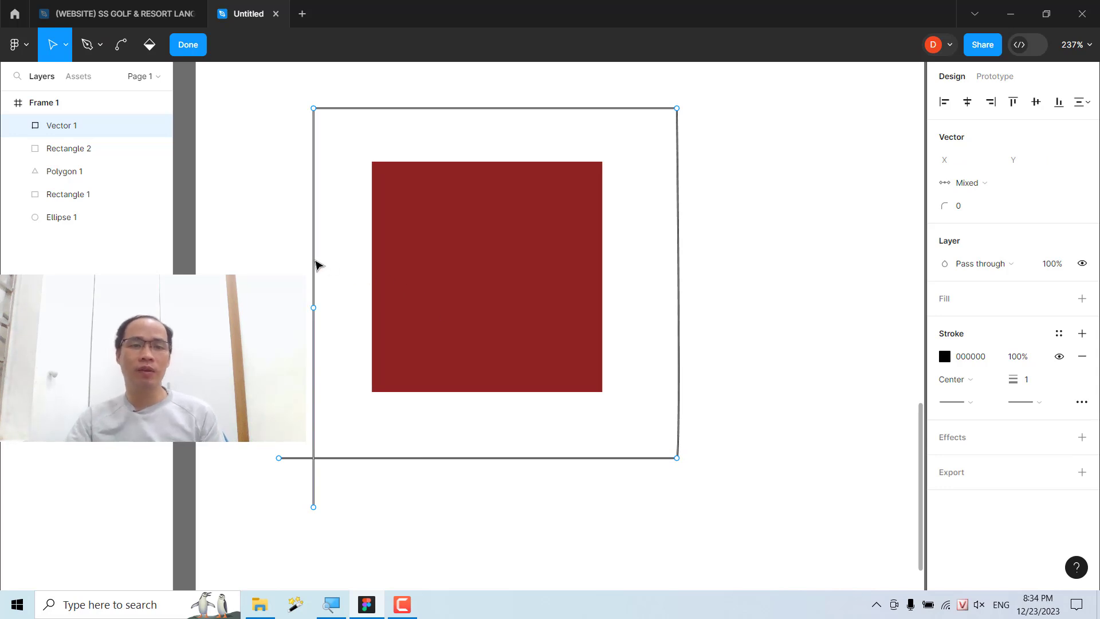
Give the outline a 3-px red CD3131 stroke, centre-aligned, and finish editing it
{"action": "left_click", "coordinate": [314, 262]}
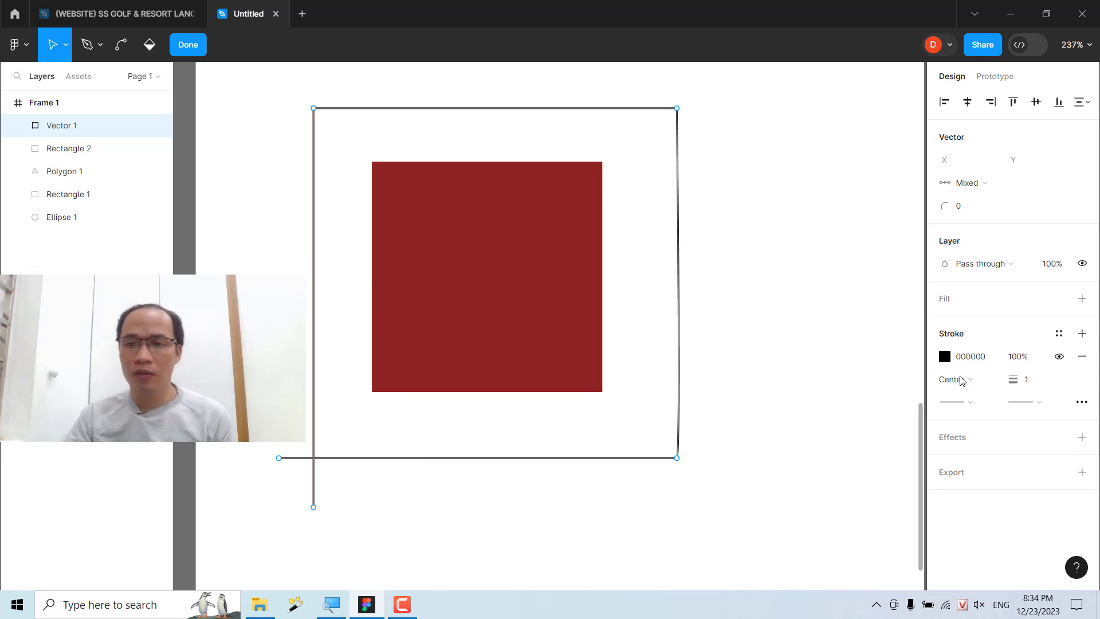
{"action": "left_click", "coordinate": [945, 357]}
{"action": "mouse_move", "coordinate": [865, 246]}
{"action": "left_mouse_down"}
{"action": "mouse_move", "coordinate": [869, 235]}
{"action": "mouse_move", "coordinate": [911, 242]}
{"action": "left_mouse_up"}
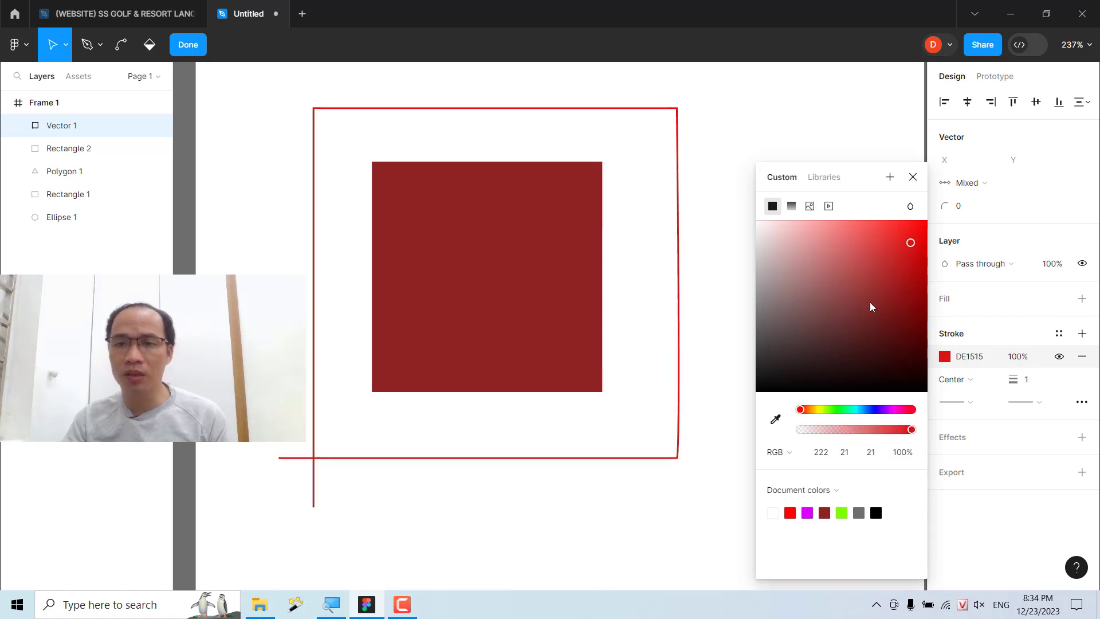
{"action": "left_click_drag", "start_coordinate": [871, 303], "coordinate": [886, 254]}
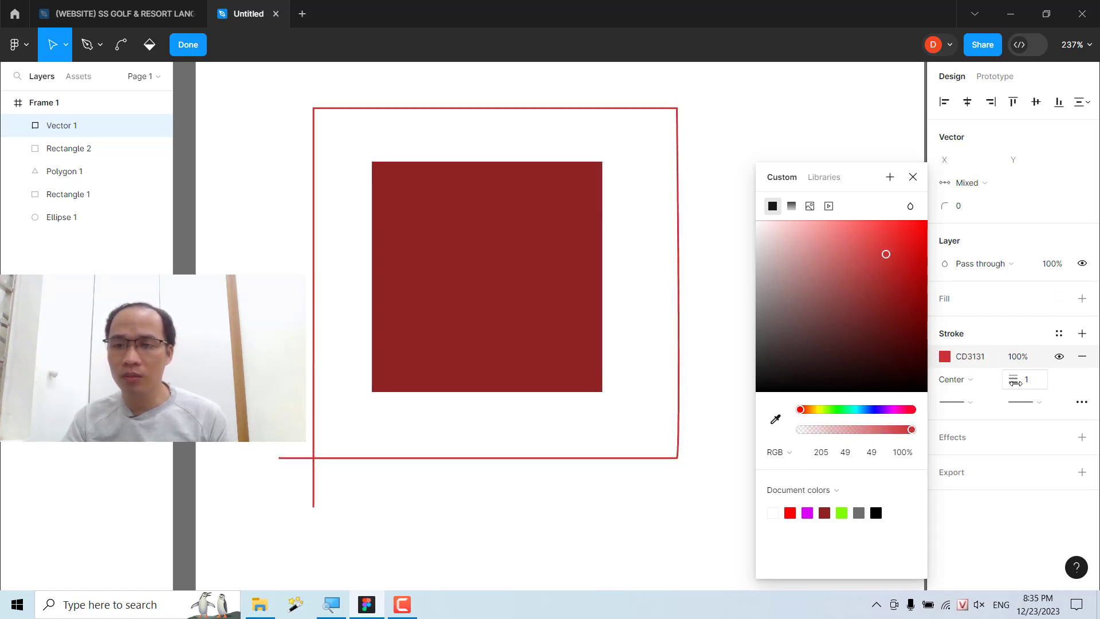
{"action": "left_click_drag", "start_coordinate": [1016, 382], "coordinate": [1021, 387]}
{"action": "left_click", "coordinate": [970, 404]}
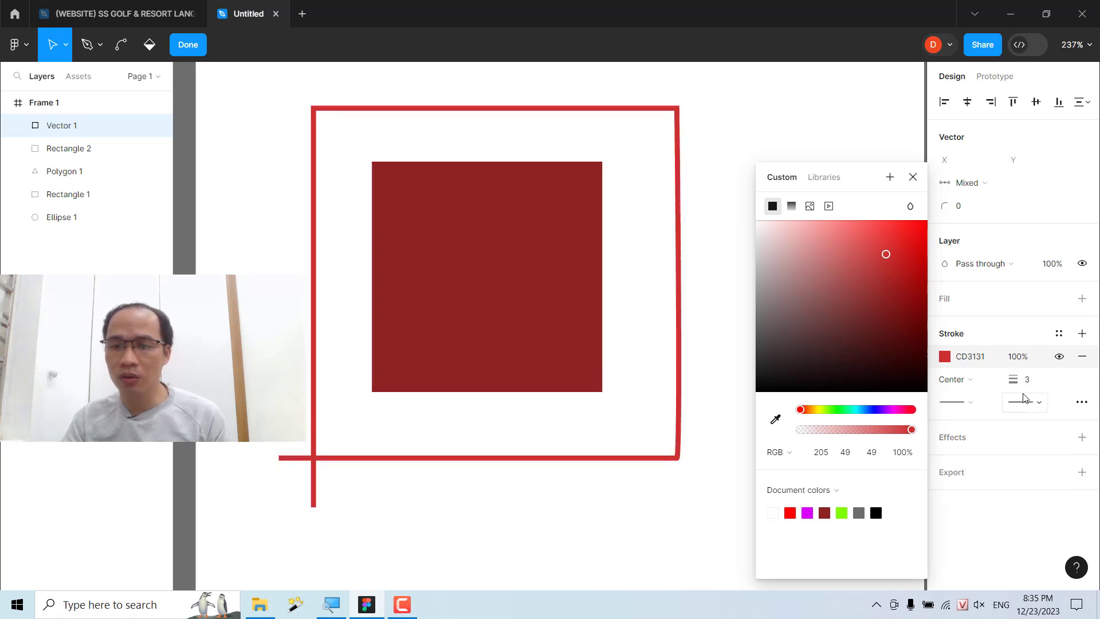
{"action": "left_click", "coordinate": [956, 379]}
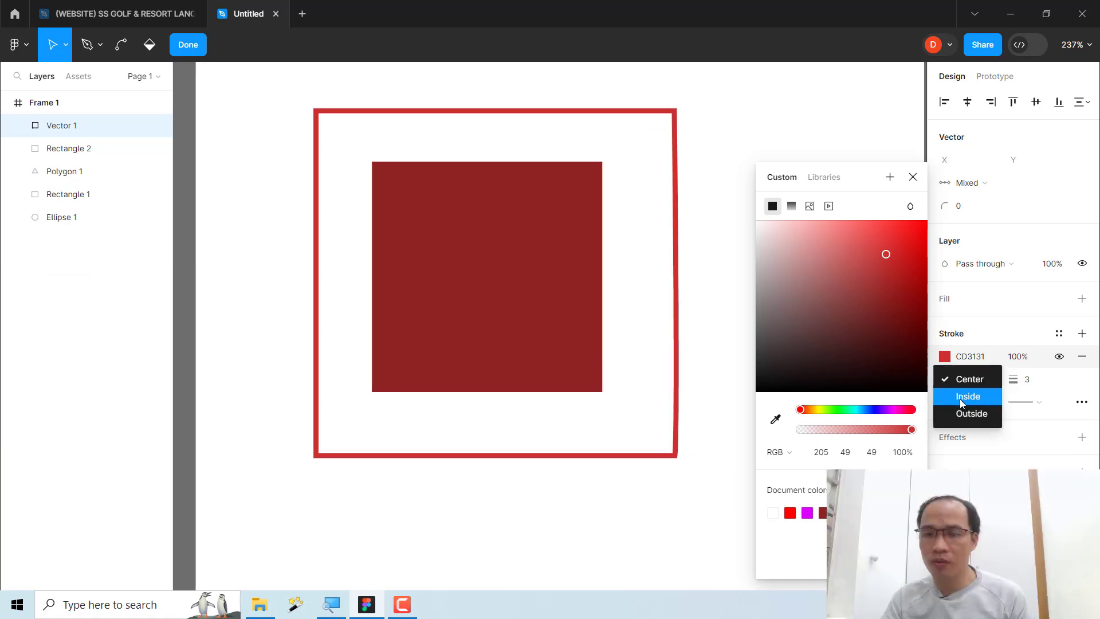
{"action": "left_click", "coordinate": [968, 397]}
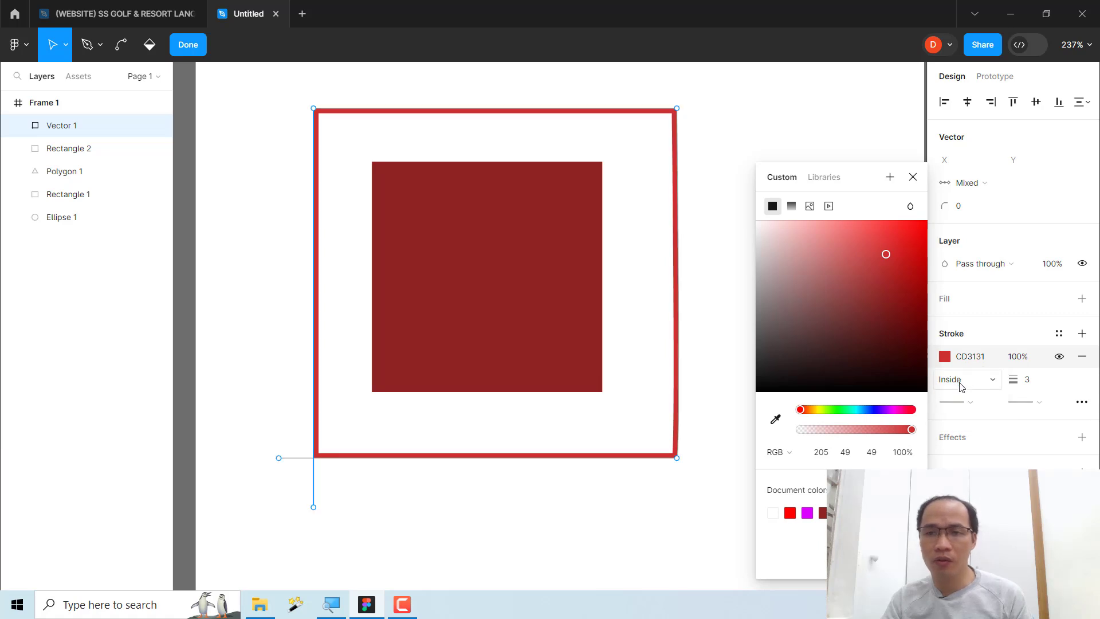
{"action": "left_click", "coordinate": [962, 380]}
{"action": "left_click", "coordinate": [962, 363]}
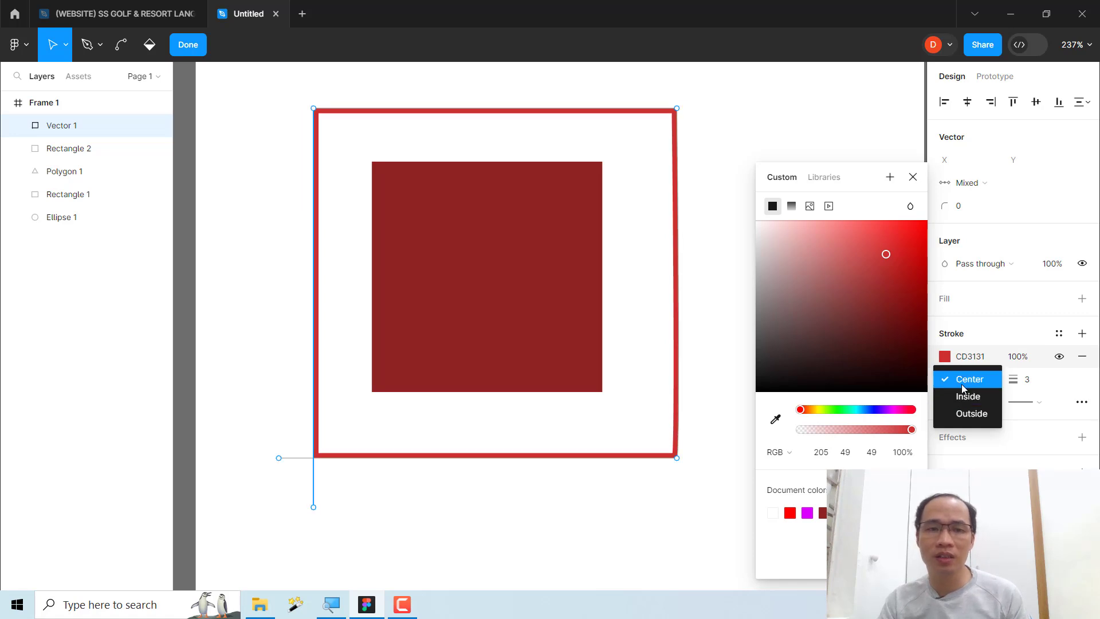
{"action": "left_click", "coordinate": [962, 382]}
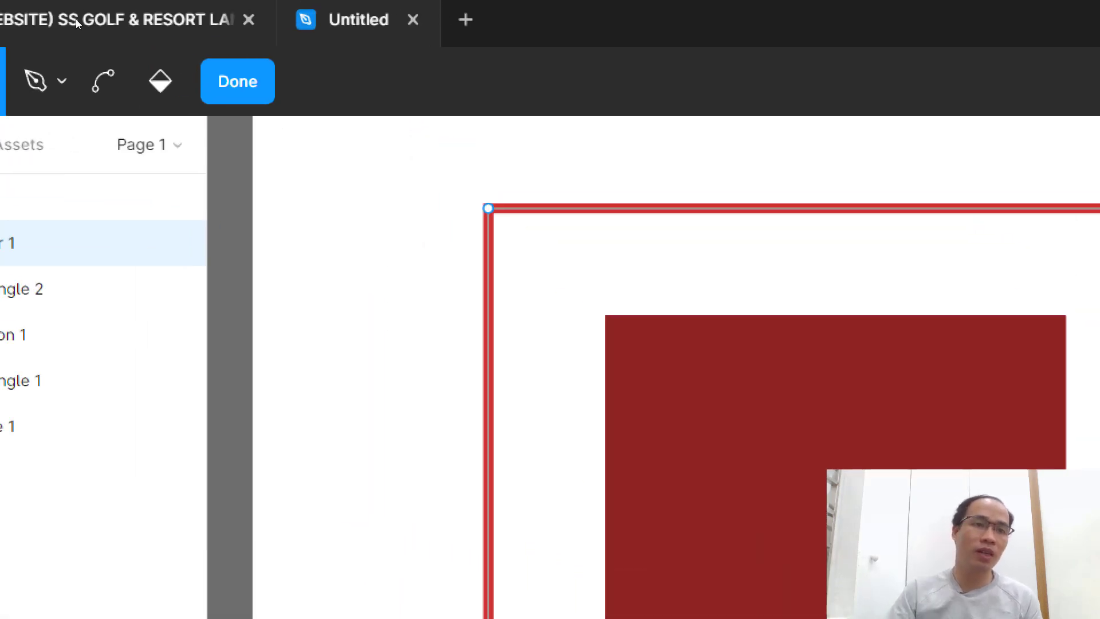
{"action": "key", "text": "Escape"}
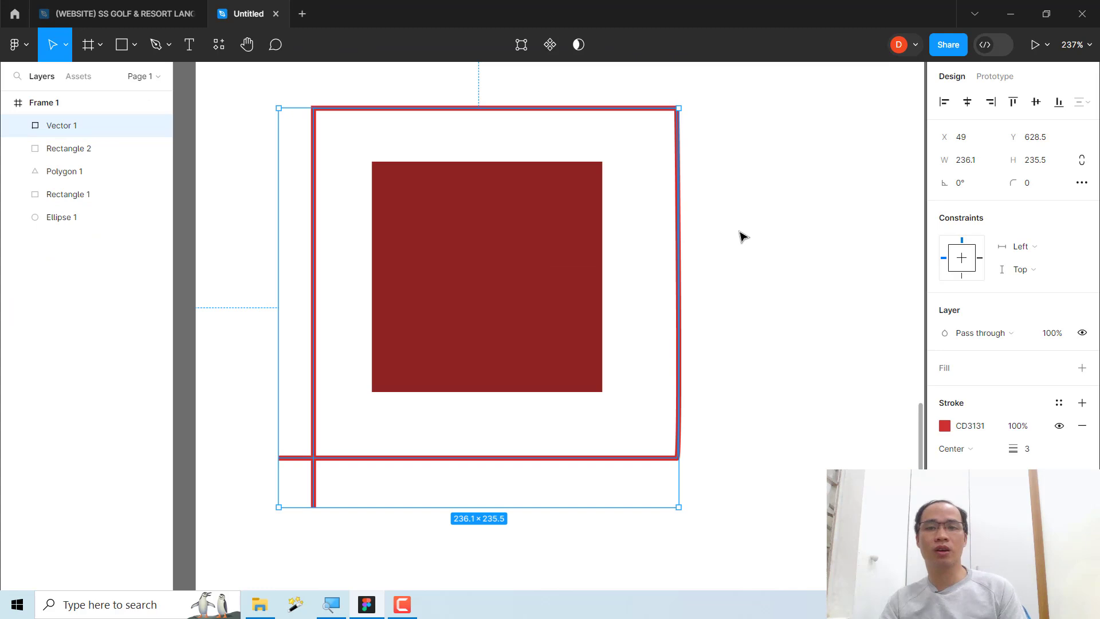
Nudge the red outline down-left, then add a DIVA CREATIVE text box inside the square
{"action": "left_click", "coordinate": [722, 237]}
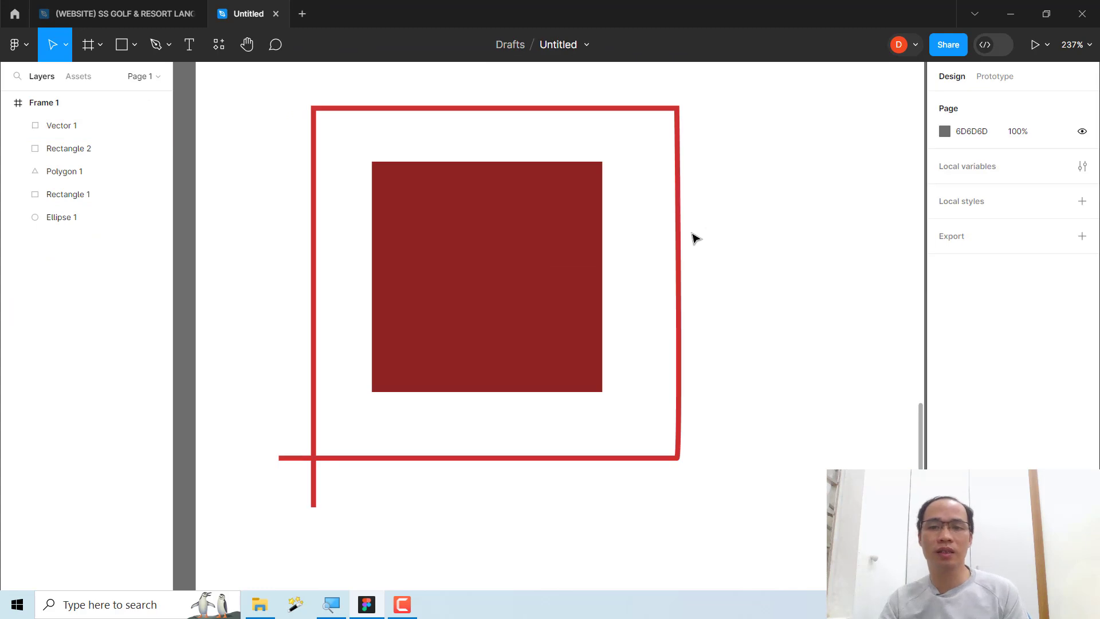
{"action": "left_click_drag", "start_coordinate": [676, 238], "coordinate": [671, 257]}
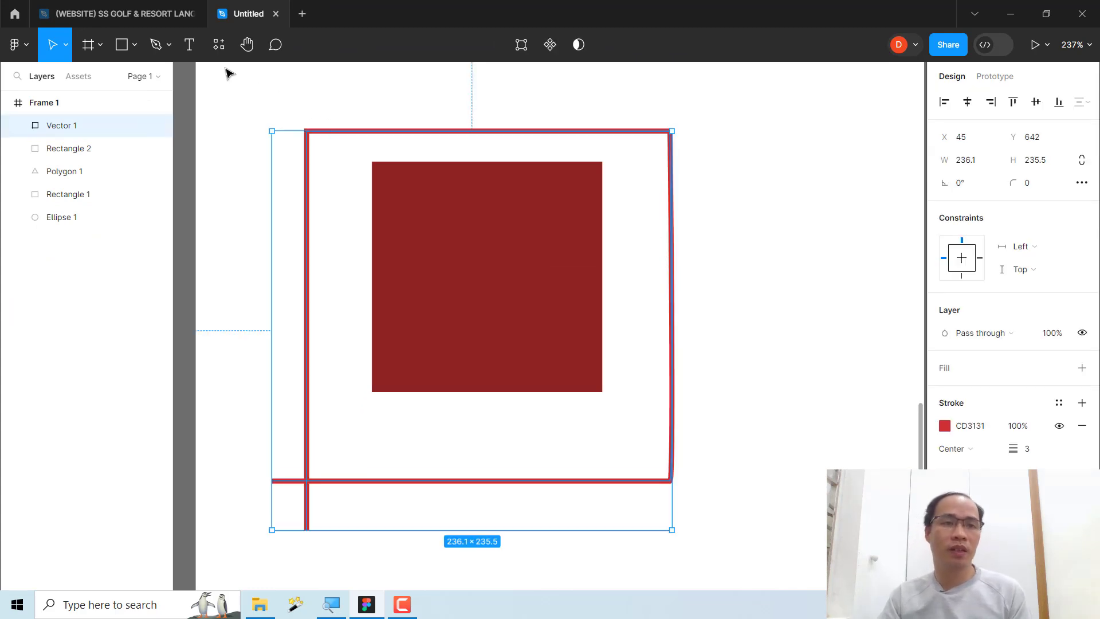
{"action": "left_click", "coordinate": [190, 45]}
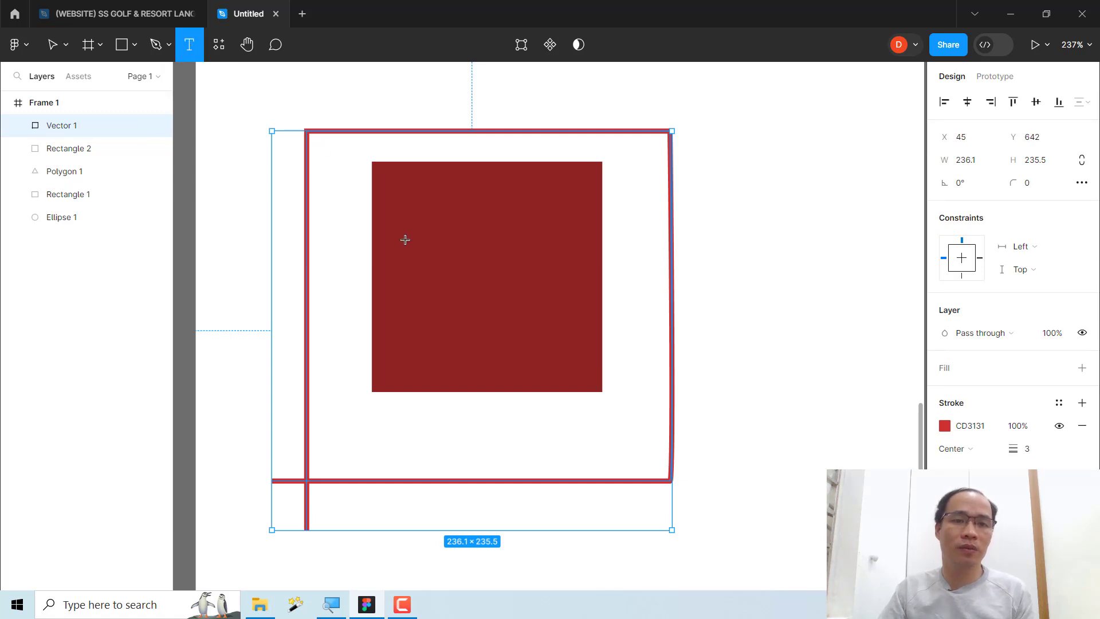
{"action": "left_click", "coordinate": [435, 274]}
{"action": "type", "text": "DIVA CREATIVE"}
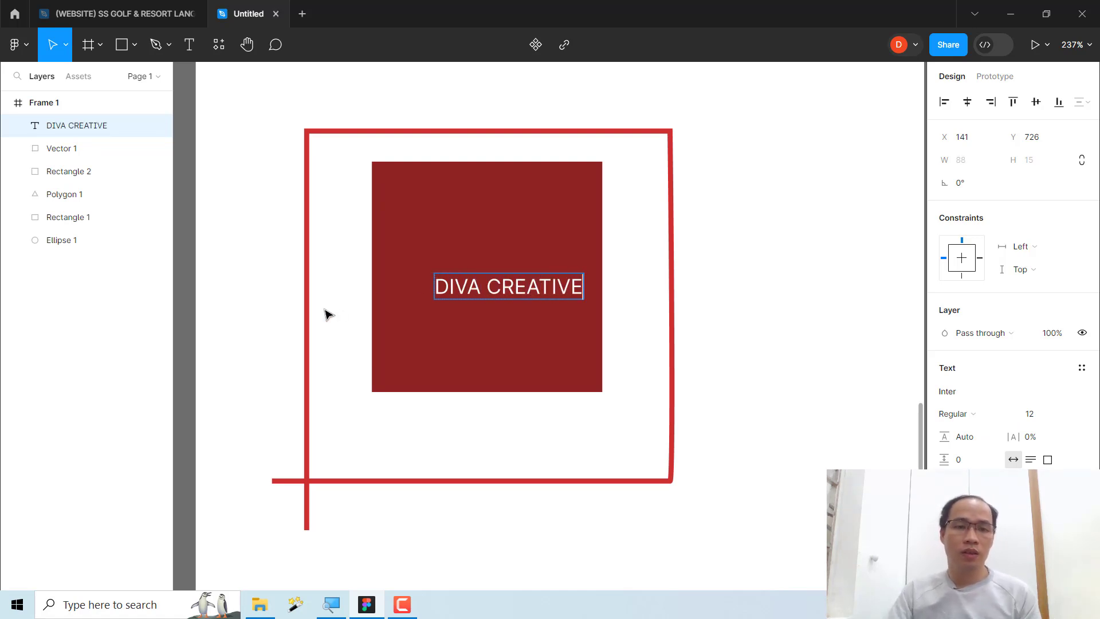
{"action": "key", "text": "Escape"}
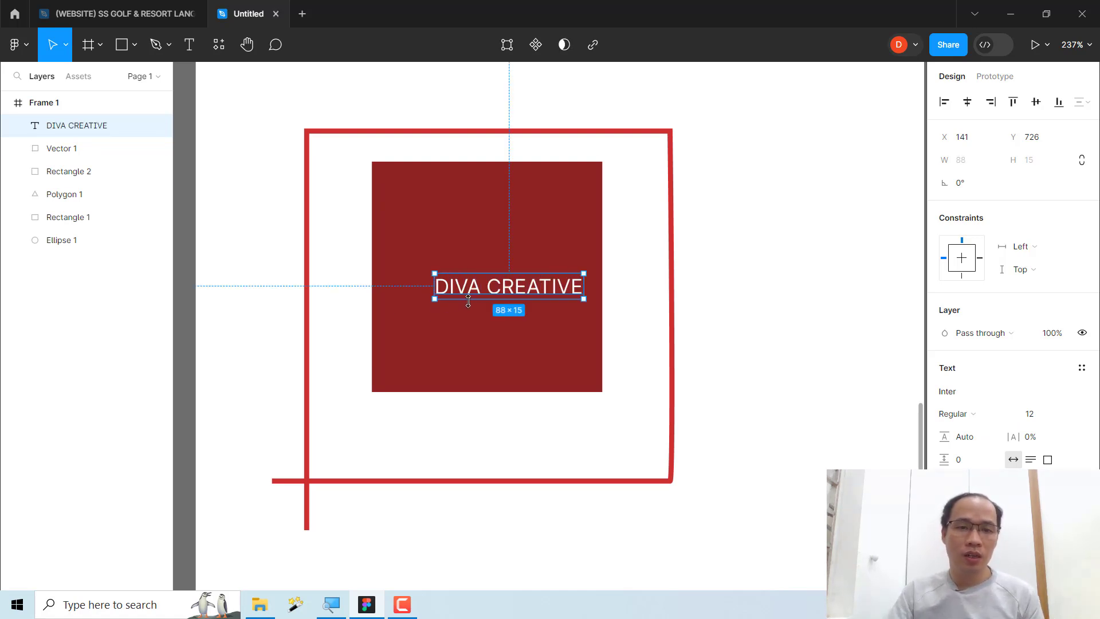
Centre the DIVA CREATIVE text in the square and keep its layer on top in Layers
{"action": "left_click_drag", "start_coordinate": [487, 300], "coordinate": [465, 278]}
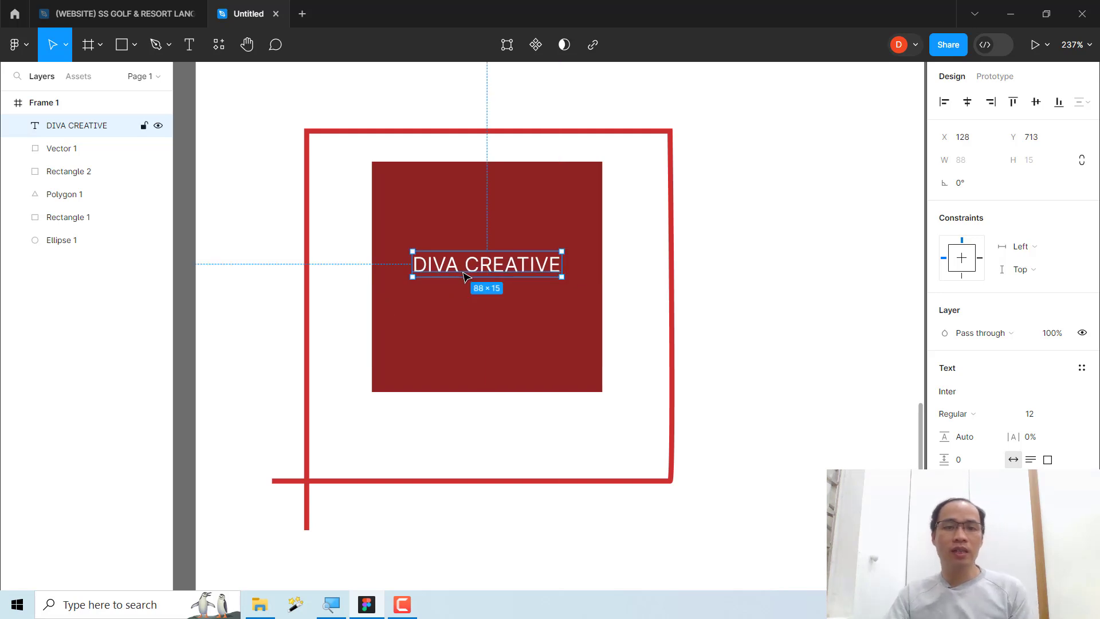
{"action": "left_click", "coordinate": [464, 274]}
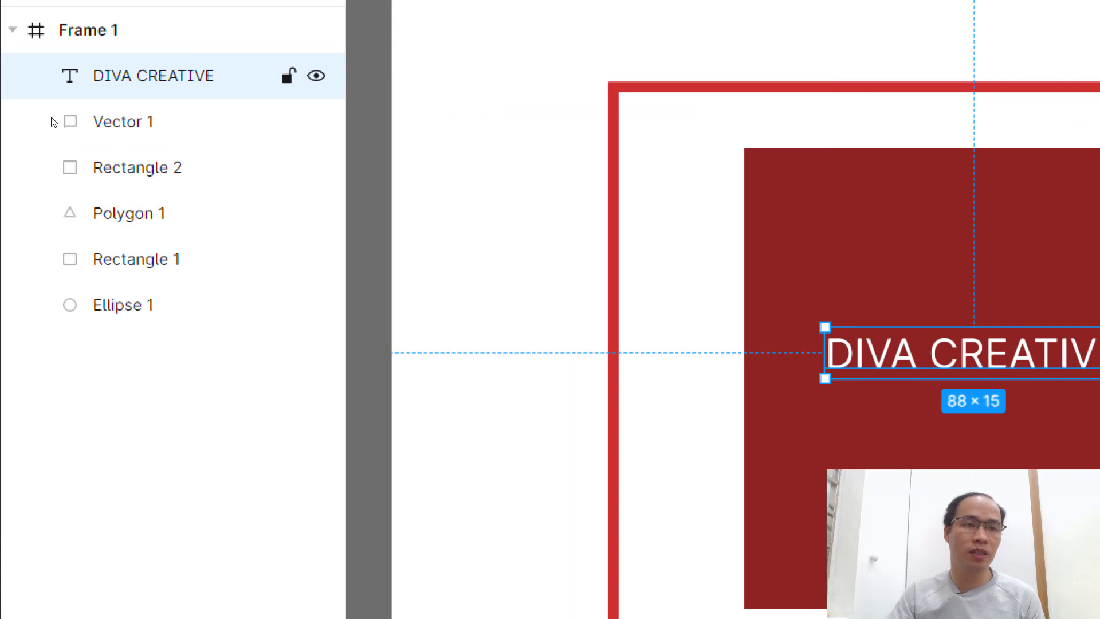
{"action": "left_click_drag", "start_coordinate": [82, 125], "coordinate": [80, 328]}
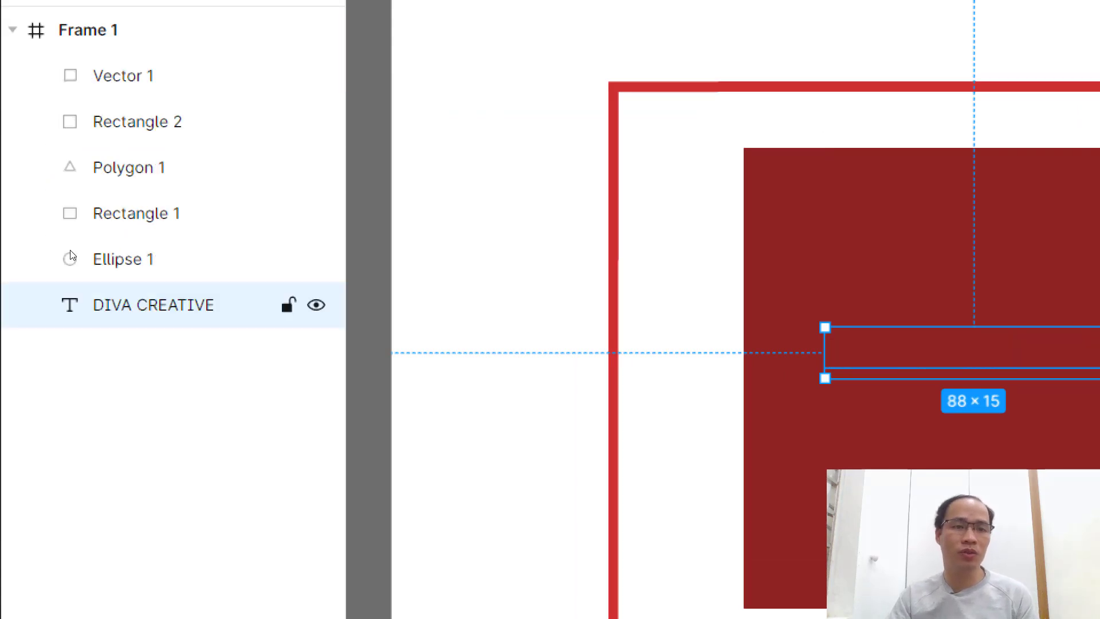
{"action": "left_click_drag", "start_coordinate": [96, 165], "coordinate": [92, 57]}
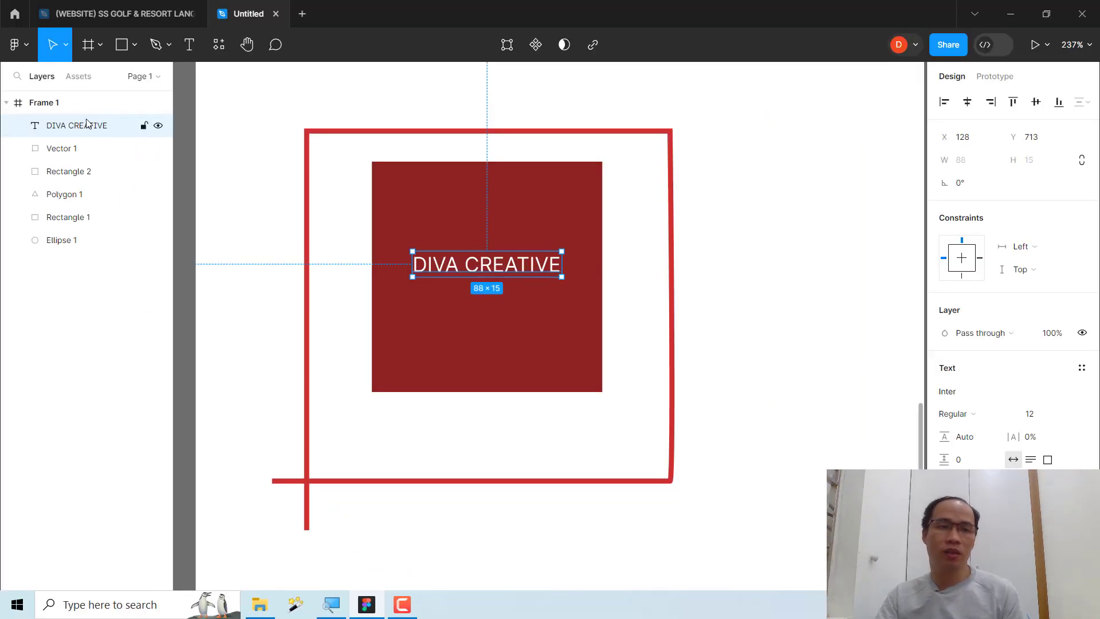
Move the red outline lower within Frame 1
{"action": "left_click", "coordinate": [344, 212]}
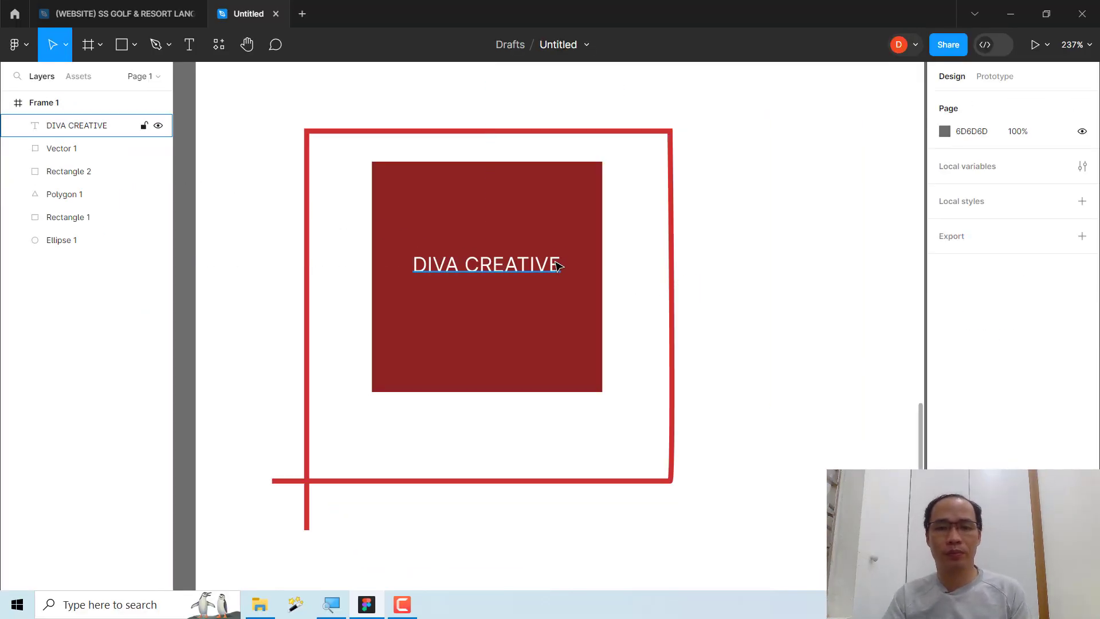
{"action": "scroll", "coordinate": [553, 270], "scroll_direction": "up", "scroll_amount": 2}
{"action": "scroll", "coordinate": [533, 344], "scroll_direction": "up", "scroll_amount": 4}
{"action": "left_click", "coordinate": [548, 497]}
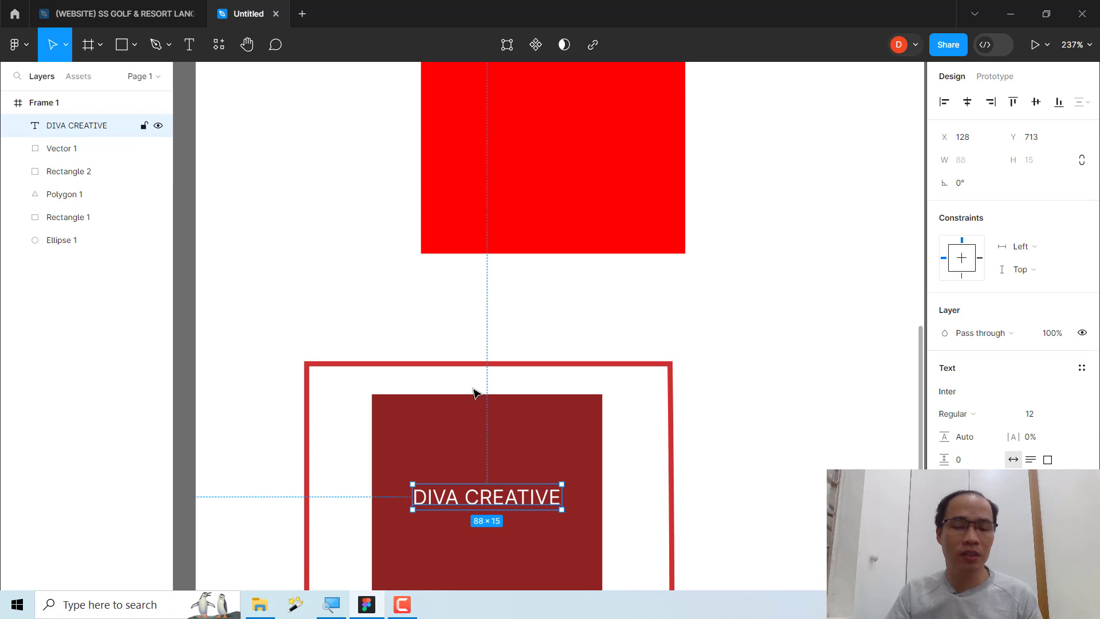
{"action": "scroll", "coordinate": [521, 368], "scroll_direction": "down", "scroll_amount": 2}
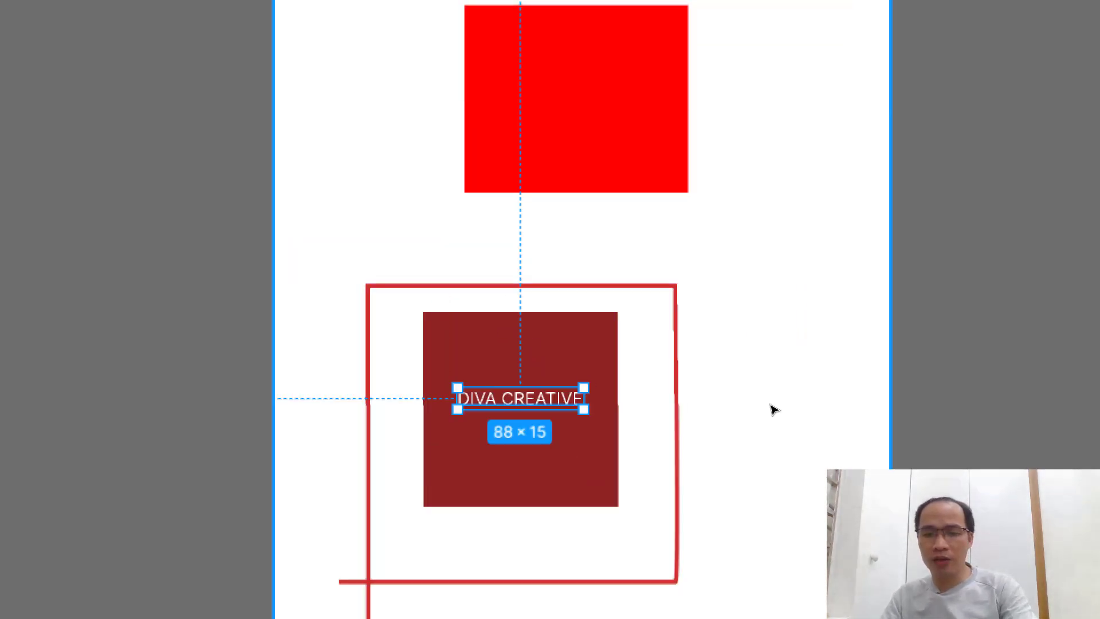
{"action": "key", "text": "Escape"}
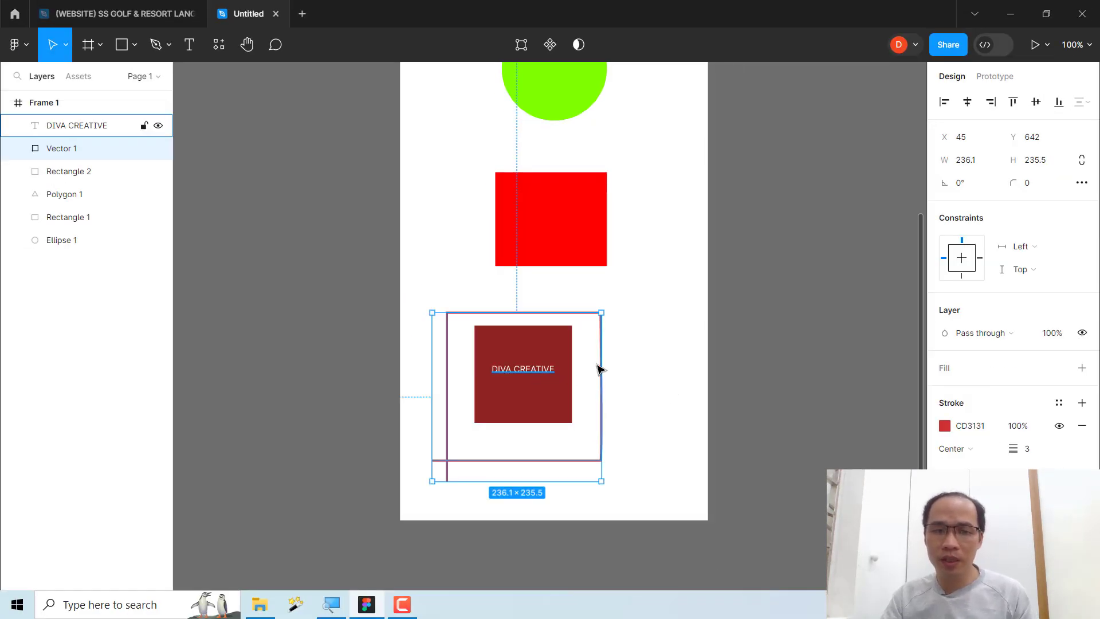
{"action": "left_click_drag", "start_coordinate": [598, 368], "coordinate": [537, 371]}
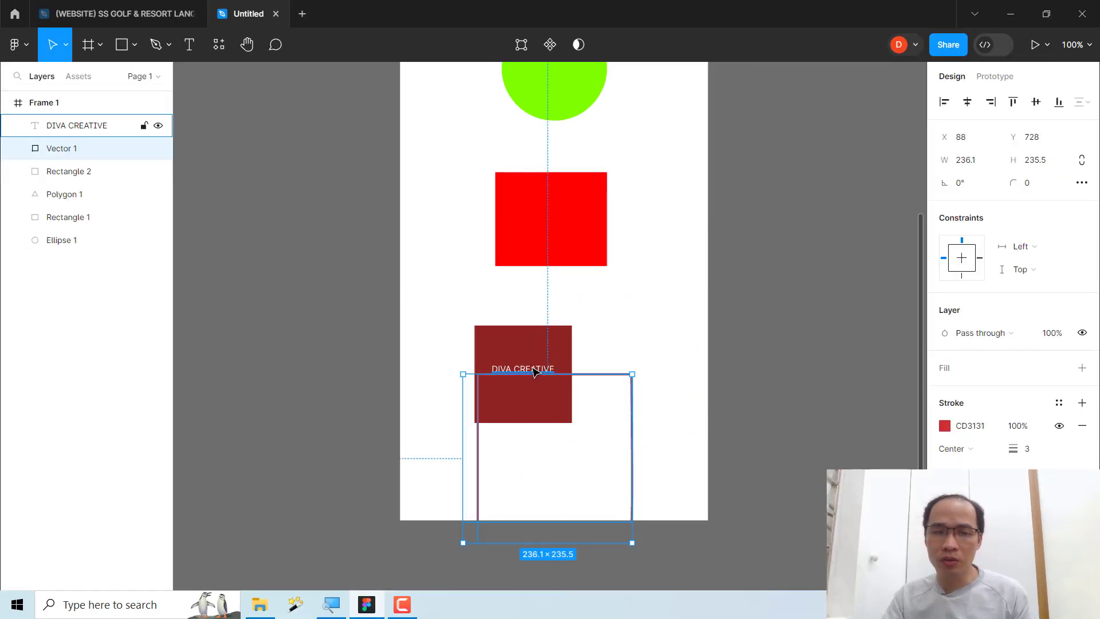
Drag the DIVA CREATIVE text out of Frame 1 onto the canvas, then zoom in and select it
{"action": "left_click_drag", "start_coordinate": [533, 372], "coordinate": [815, 334]}
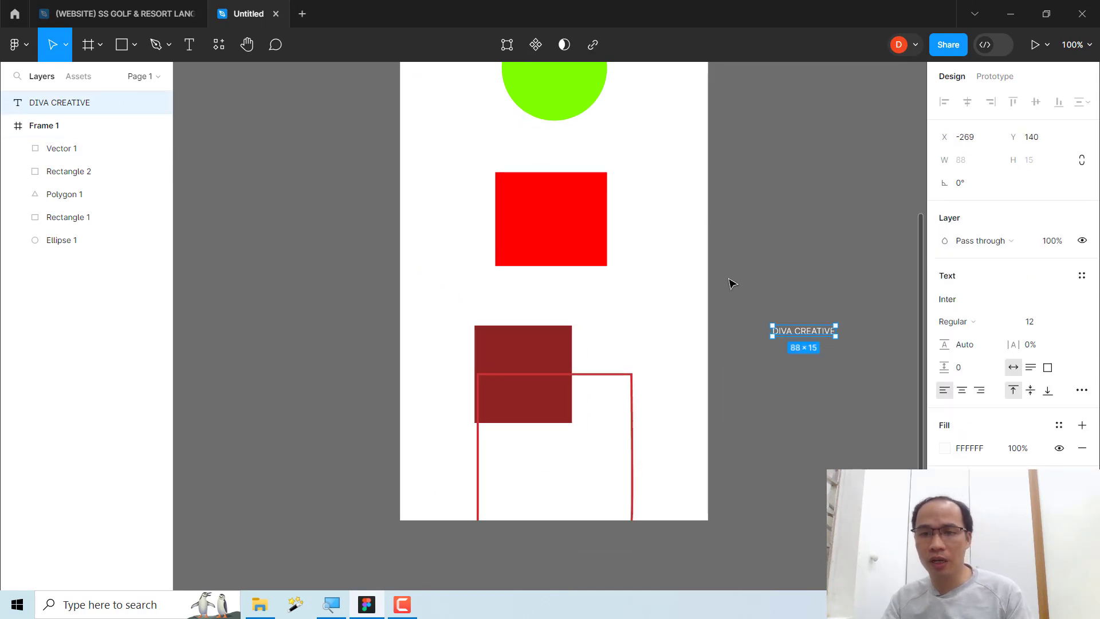
{"action": "key", "text": "super"}
{"action": "left_click", "coordinate": [771, 297]}
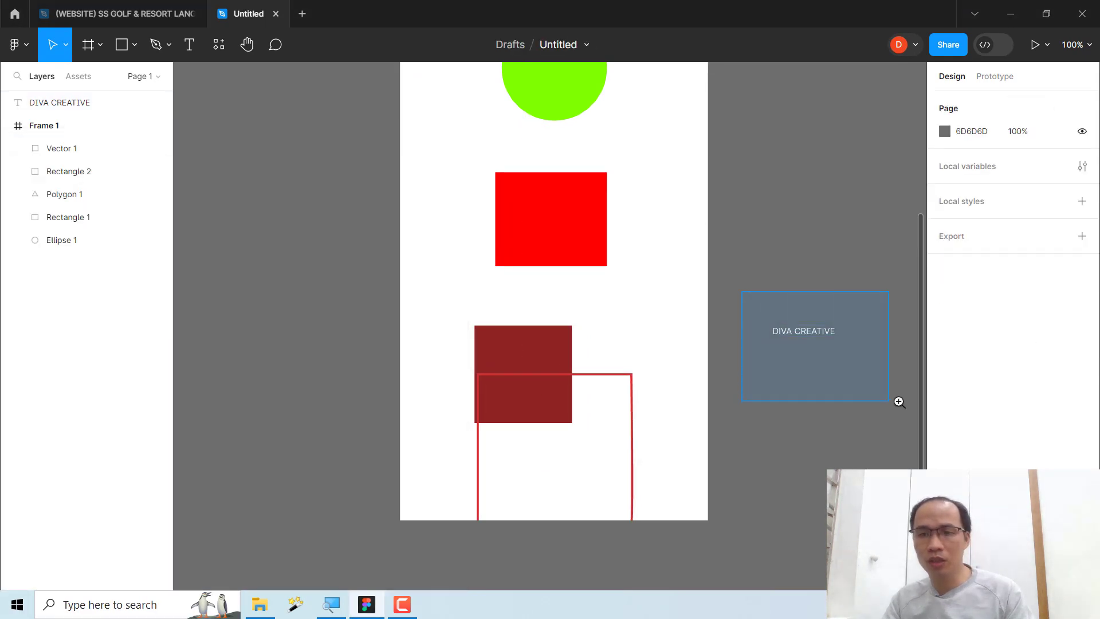
{"action": "left_click_drag", "start_coordinate": [899, 402], "coordinate": [899, 402]}
{"action": "left_click", "coordinate": [582, 254]}
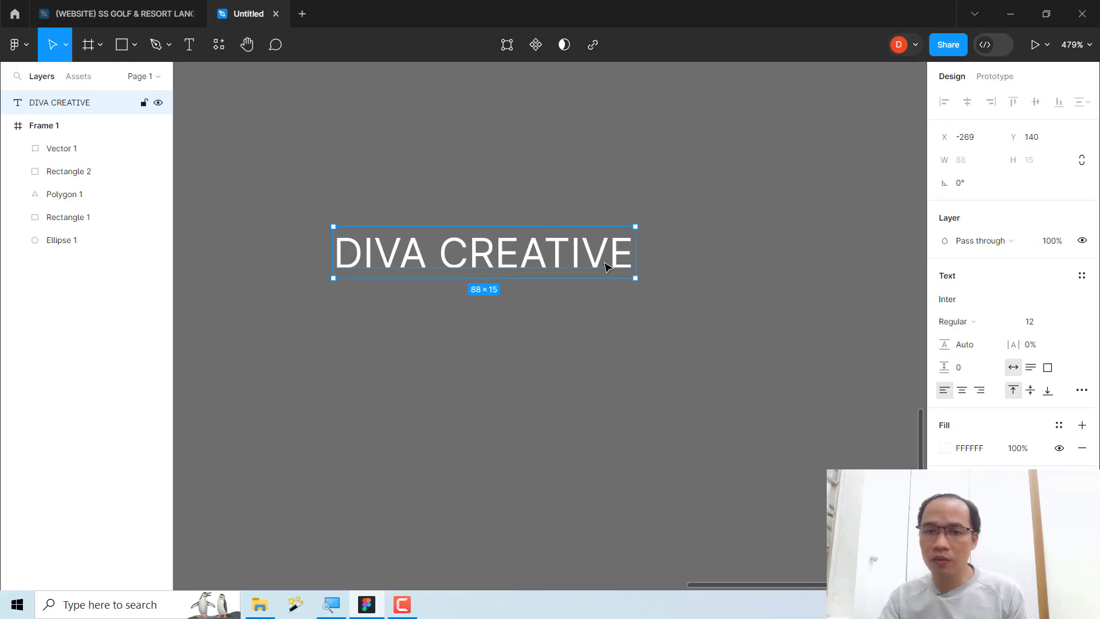
Set the DIVA CREATIVE text to Roboto Mono Medium Italic, size 30
{"action": "left_click_drag", "start_coordinate": [607, 264], "coordinate": [816, 288]}
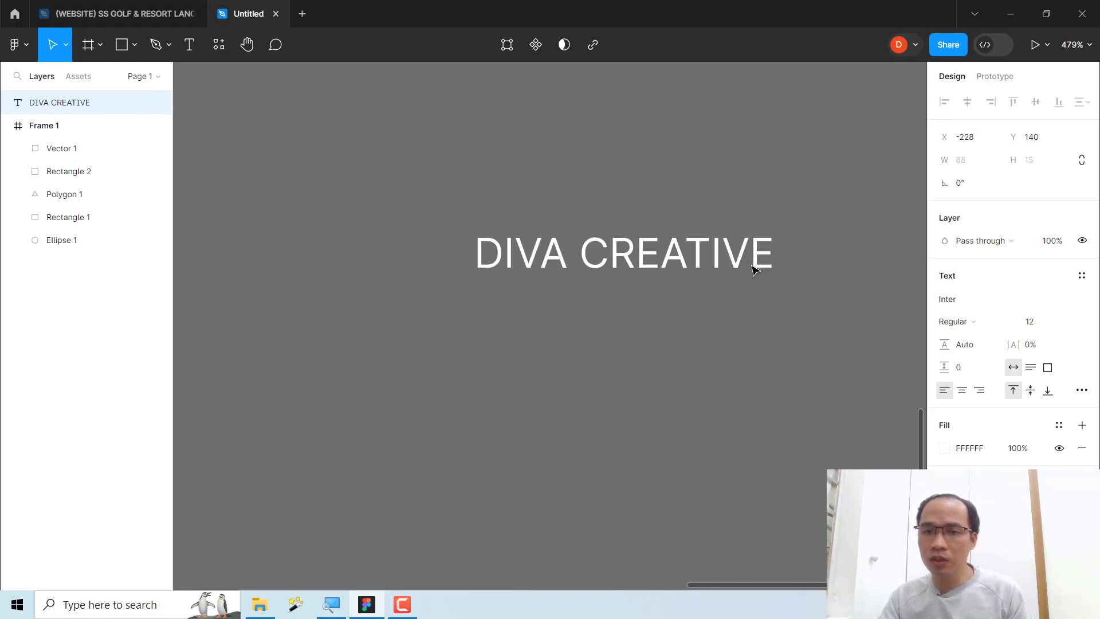
{"action": "left_click", "coordinate": [942, 307]}
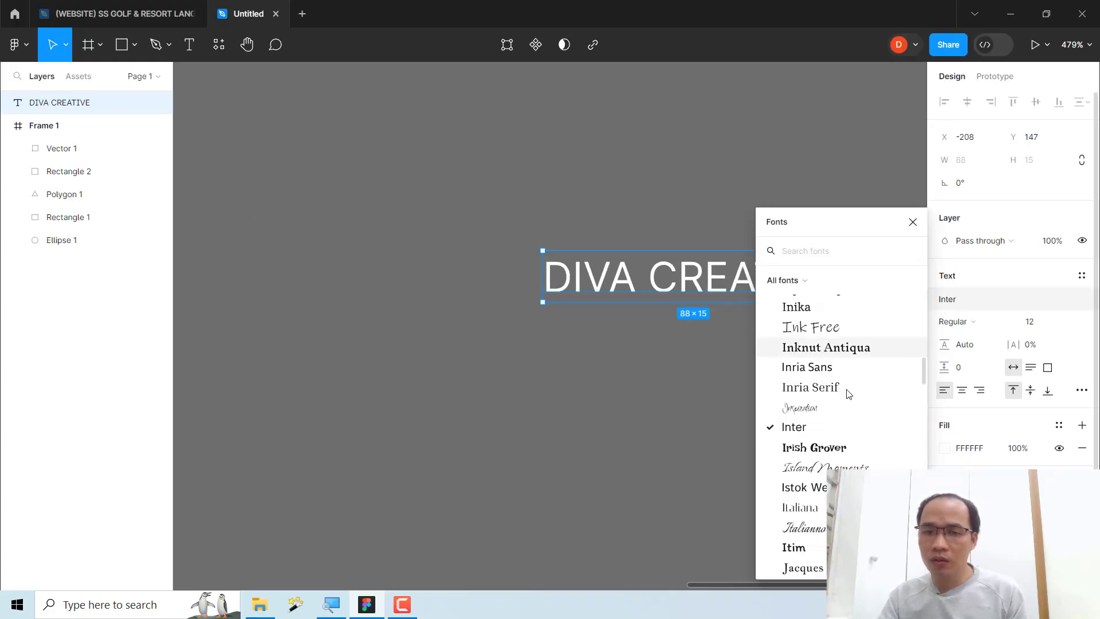
{"action": "left_click", "coordinate": [820, 509]}
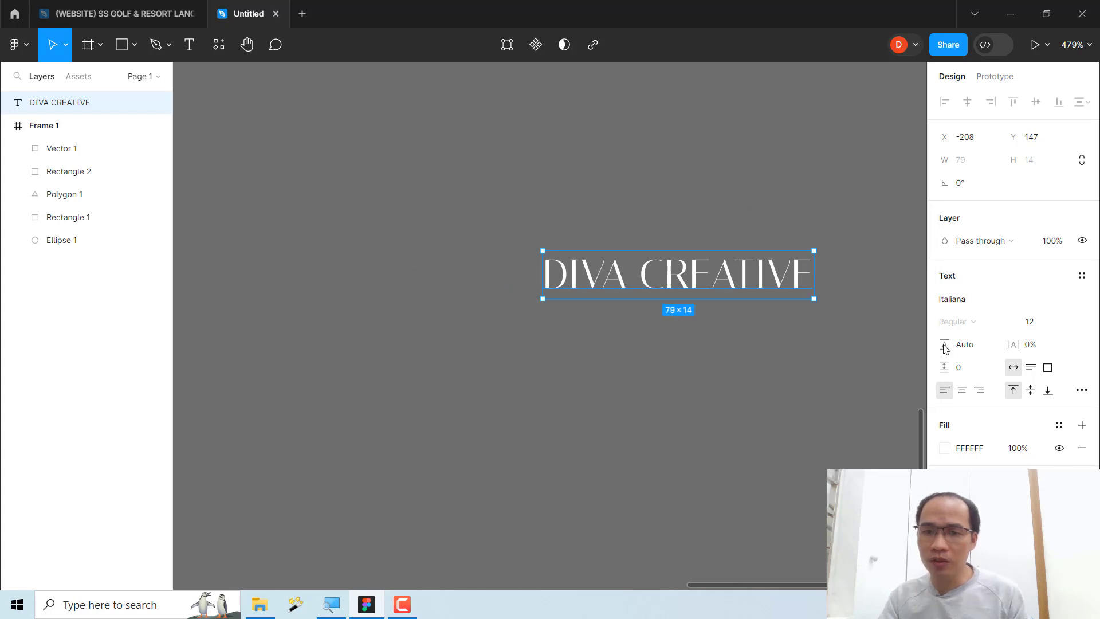
{"action": "left_click", "coordinate": [1041, 322]}
{"action": "type", "text": "30"}
{"action": "key", "text": "Return"}
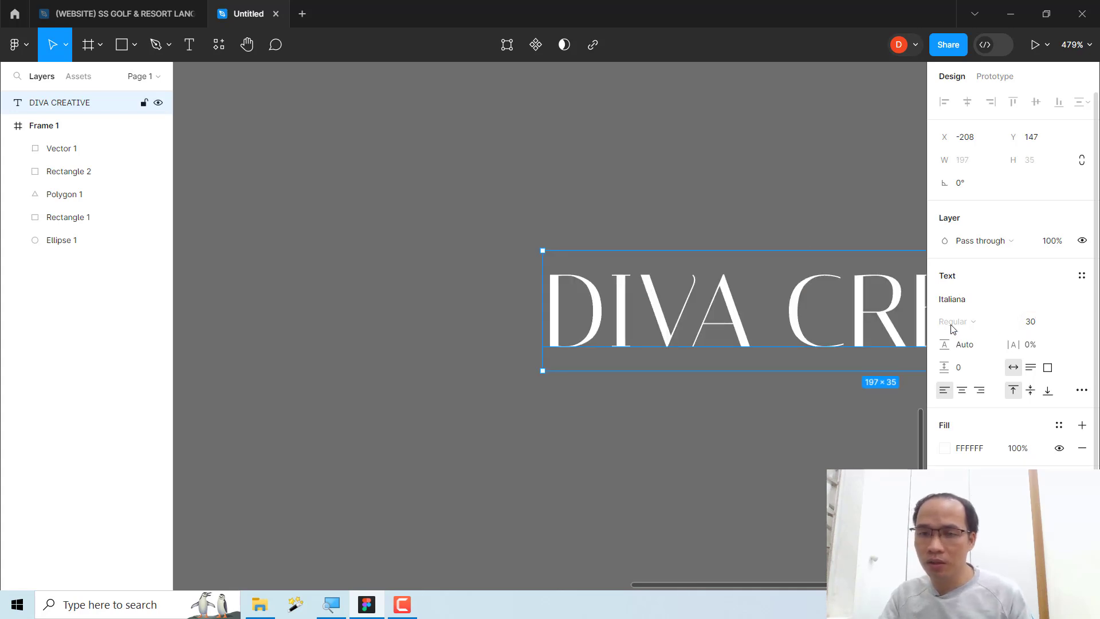
{"action": "left_click_drag", "start_coordinate": [752, 267], "coordinate": [526, 184]}
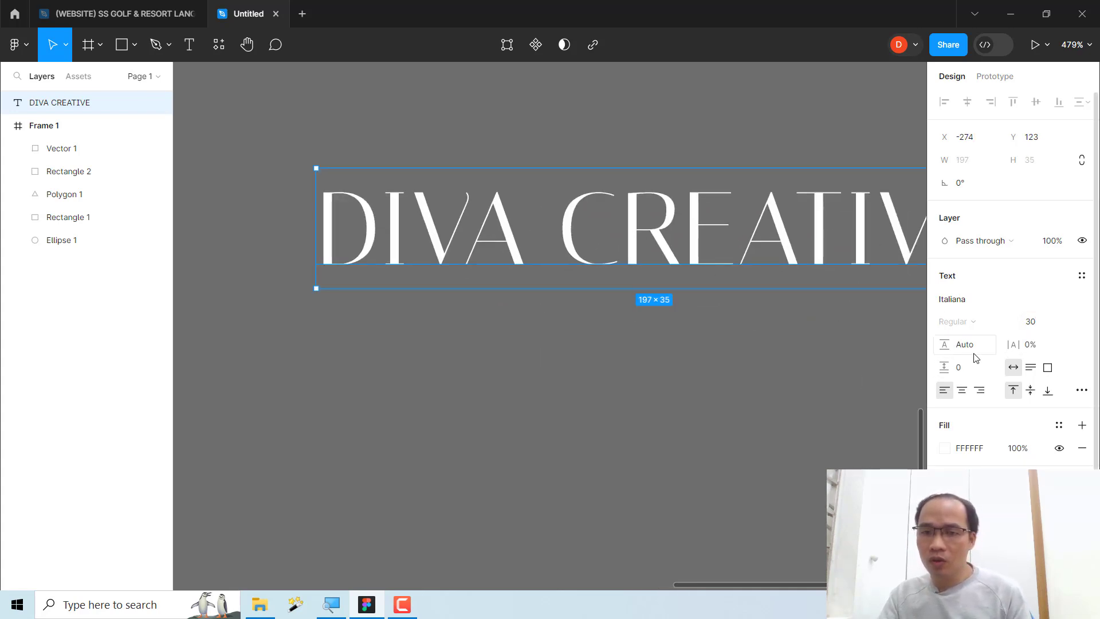
{"action": "left_click", "coordinate": [952, 299]}
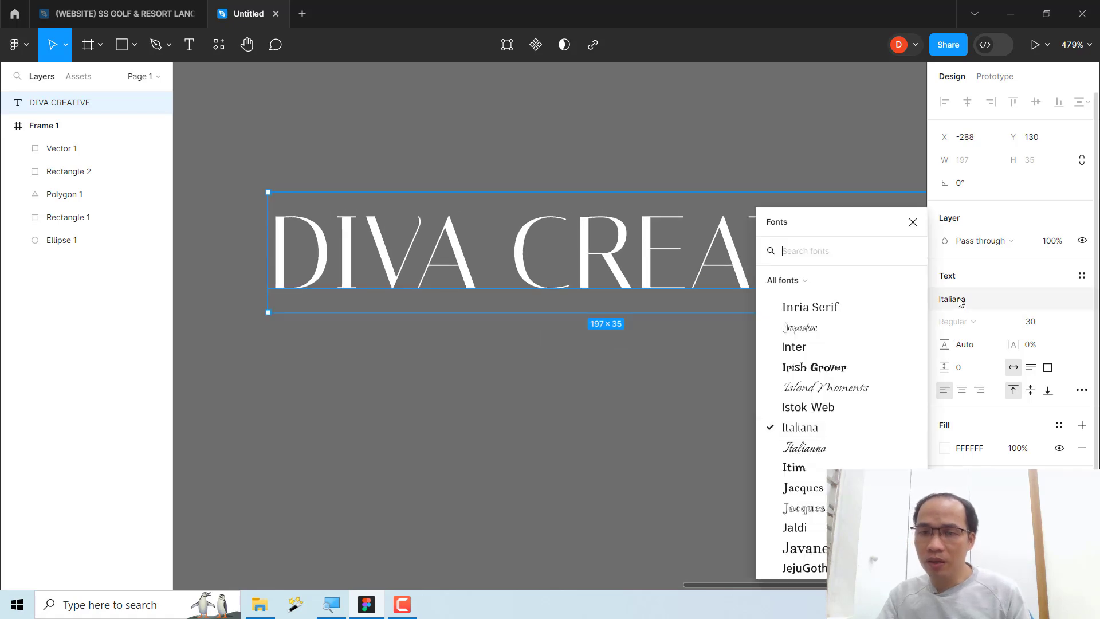
{"action": "left_click", "coordinate": [803, 568]}
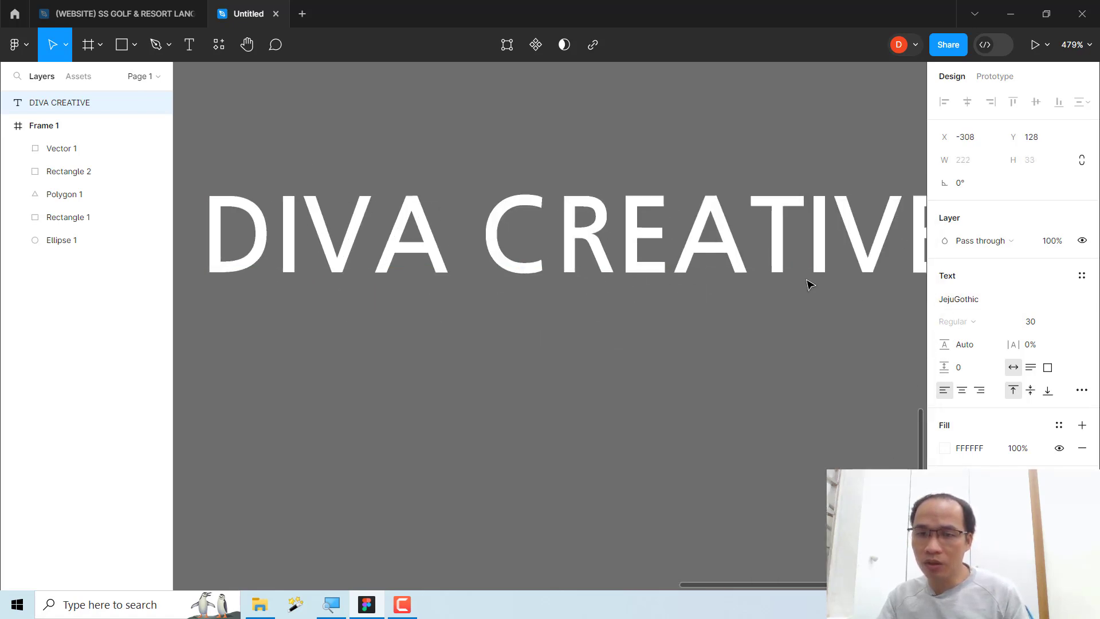
{"action": "left_click", "coordinate": [964, 299]}
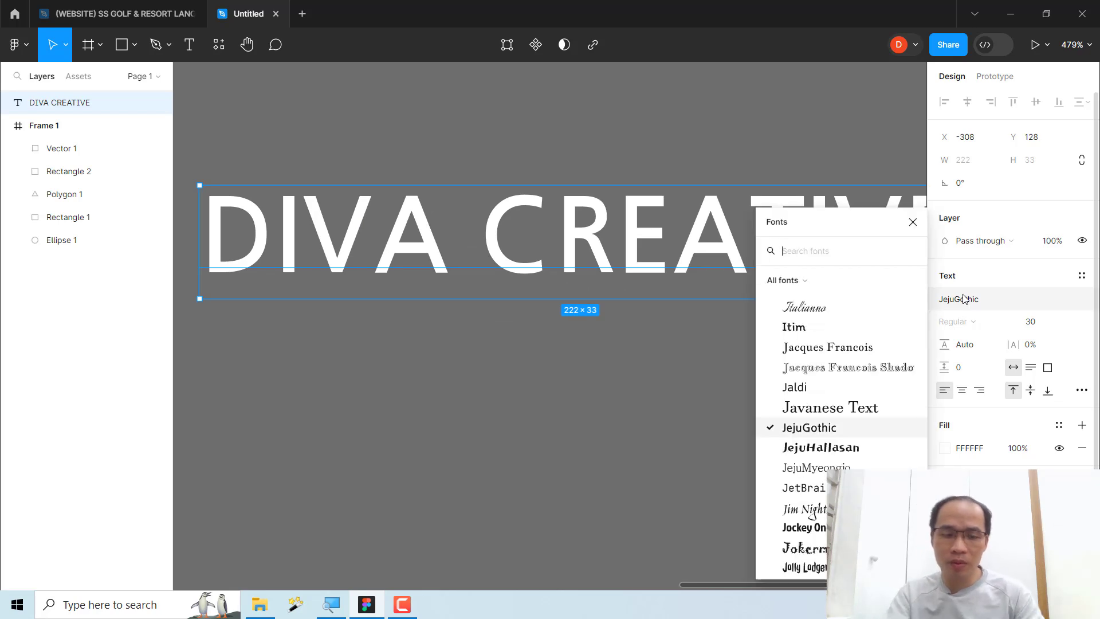
{"action": "type", "text": "ROB"}
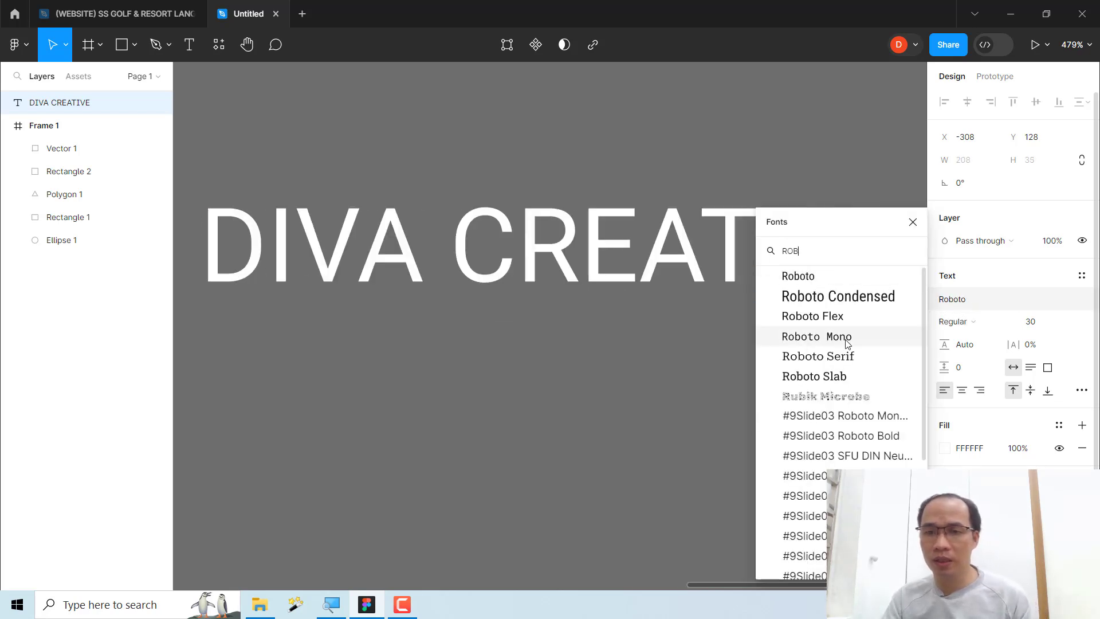
{"action": "left_click", "coordinate": [828, 337]}
{"action": "left_click", "coordinate": [981, 318]}
{"action": "mouse_move", "coordinate": [949, 395]}
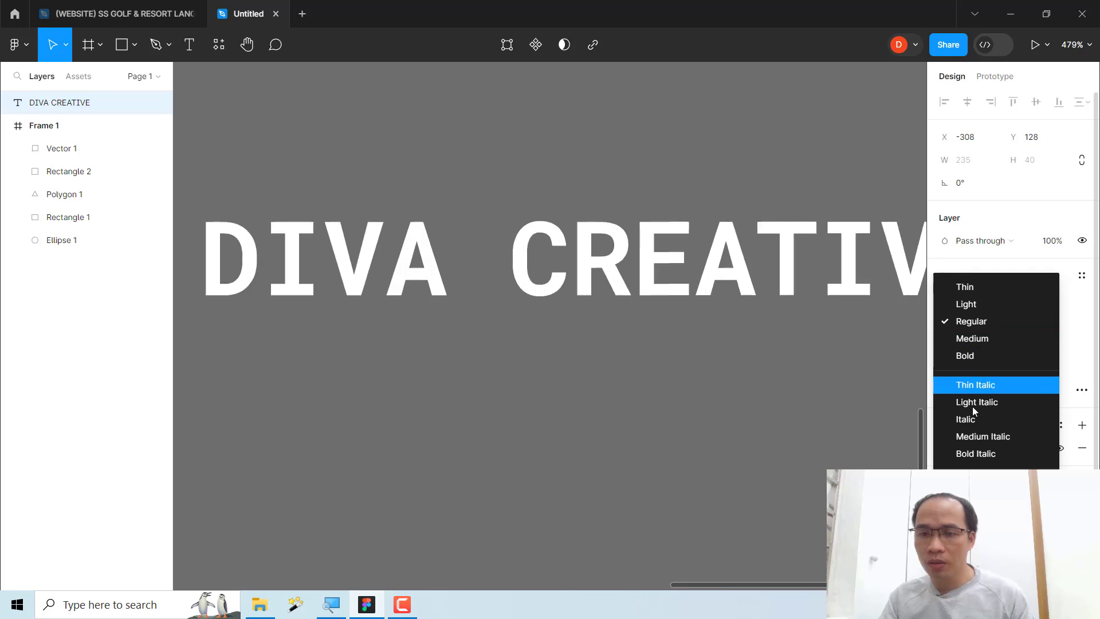
{"action": "left_click", "coordinate": [969, 437]}
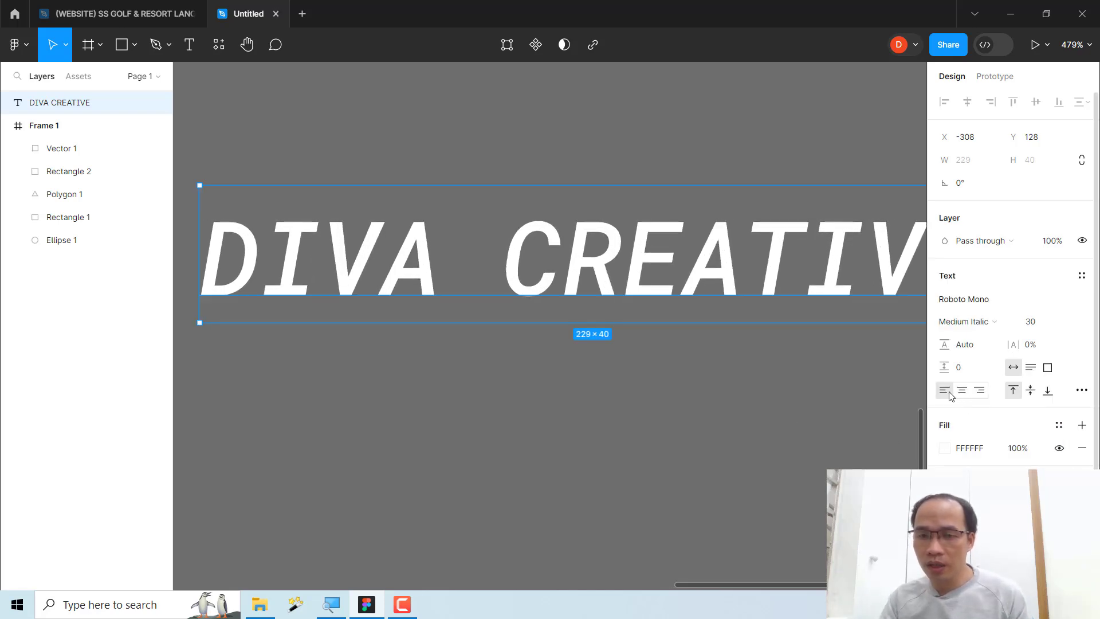
Centre-align the text horizontally and vertically and fill it red CE4747
{"action": "left_click", "coordinate": [981, 397]}
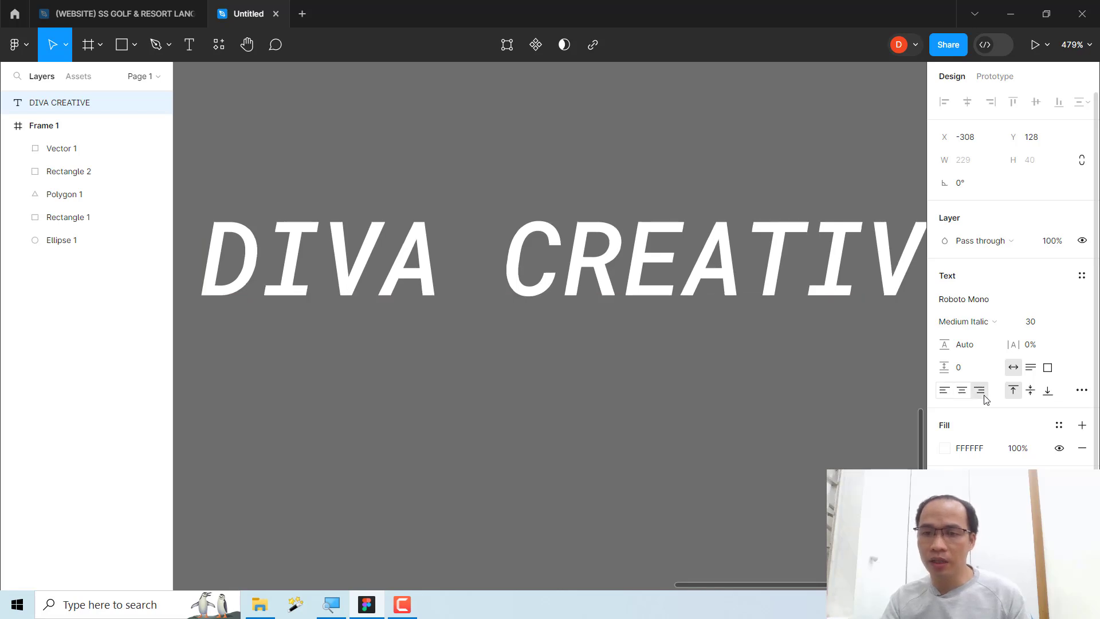
{"action": "left_click", "coordinate": [1031, 391]}
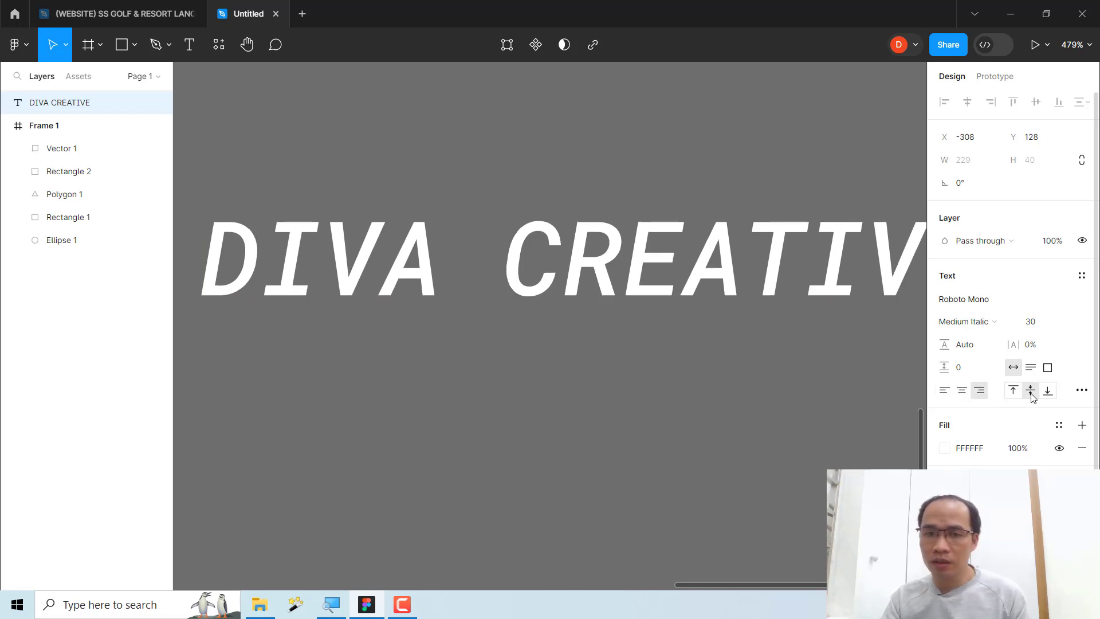
{"action": "left_click", "coordinate": [964, 392]}
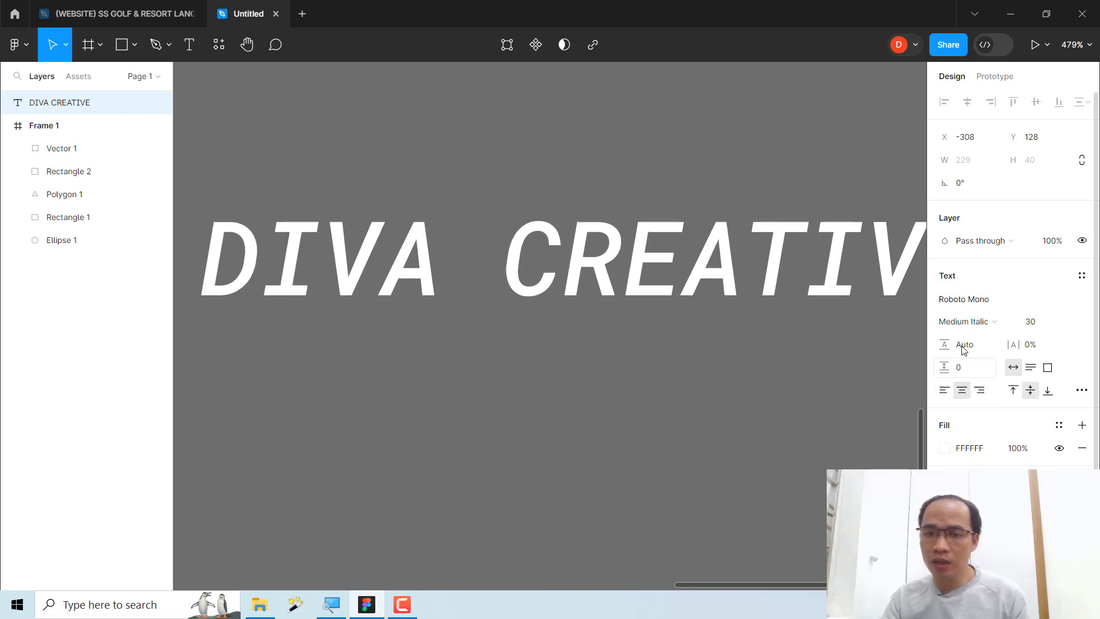
{"action": "left_click", "coordinate": [944, 448]}
{"action": "left_click", "coordinate": [868, 254]}
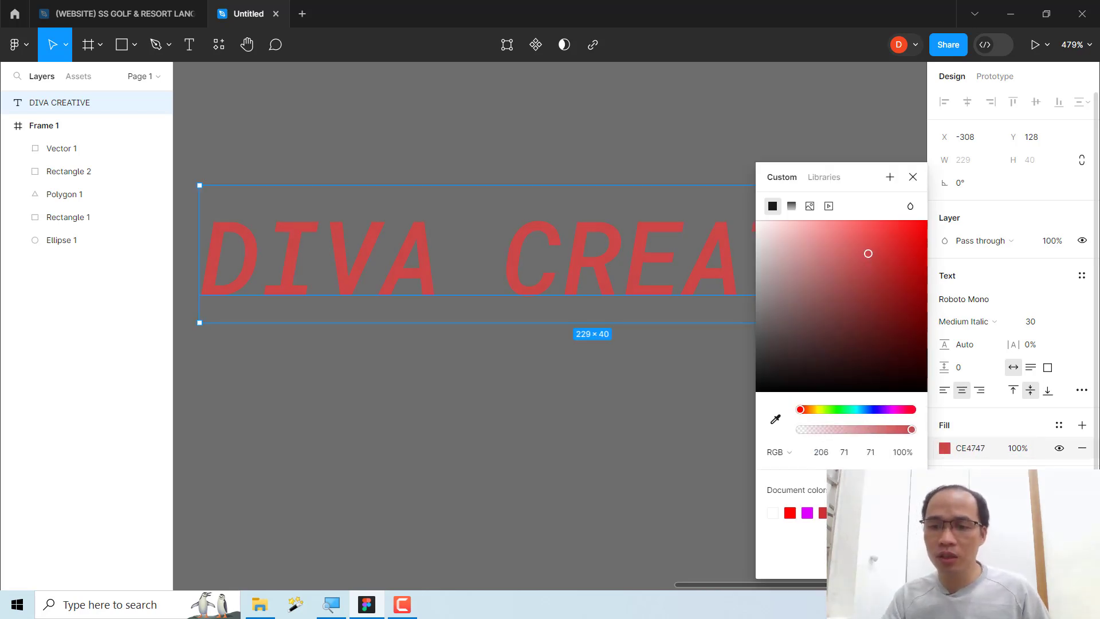
{"action": "left_click", "coordinate": [657, 427]}
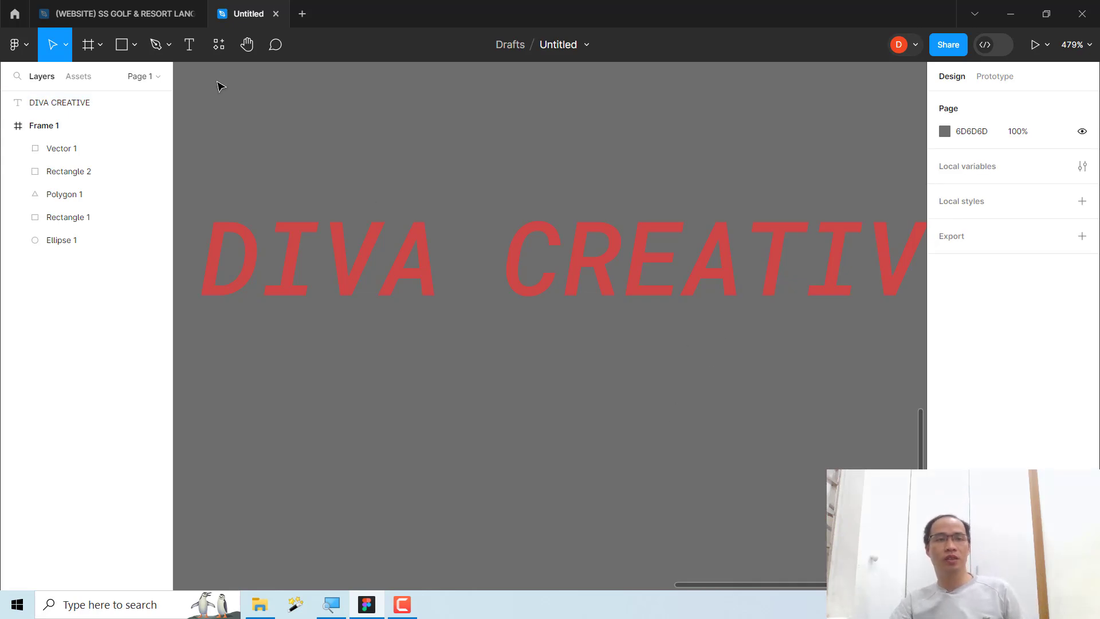
{"action": "scroll", "coordinate": [383, 212], "scroll_direction": "down", "scroll_amount": 5}
{"action": "scroll", "coordinate": [442, 258], "scroll_direction": "down", "scroll_amount": 3}
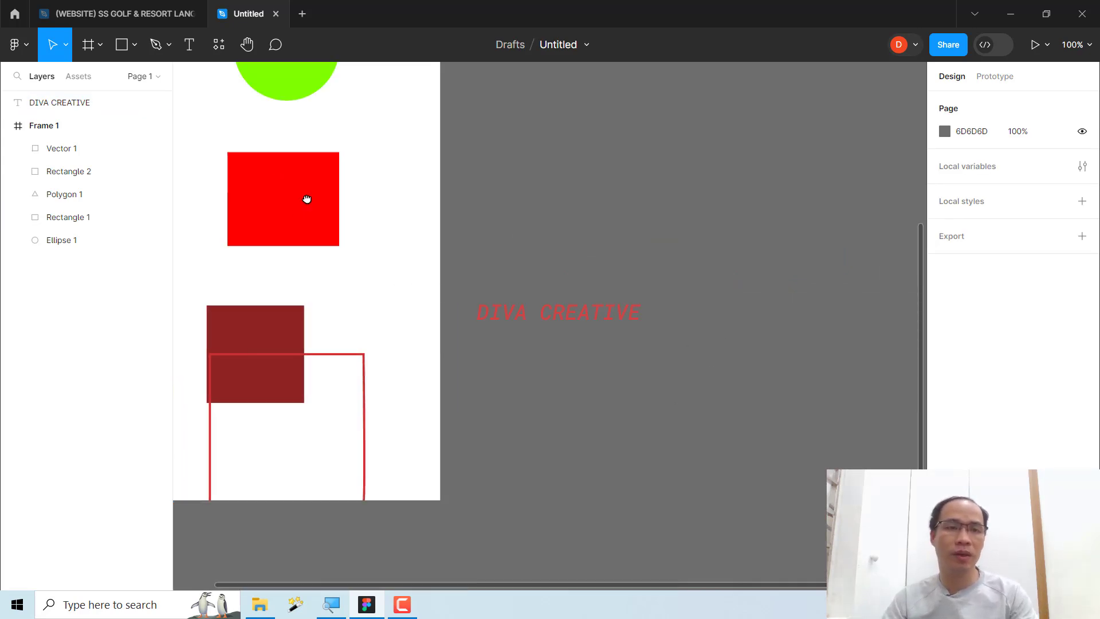
{"action": "left_click_drag", "start_coordinate": [307, 199], "coordinate": [496, 285]}
{"action": "scroll", "coordinate": [499, 286], "scroll_direction": "up", "scroll_amount": 2}
{"action": "left_click_drag", "start_coordinate": [336, 74], "coordinate": [730, 325]}
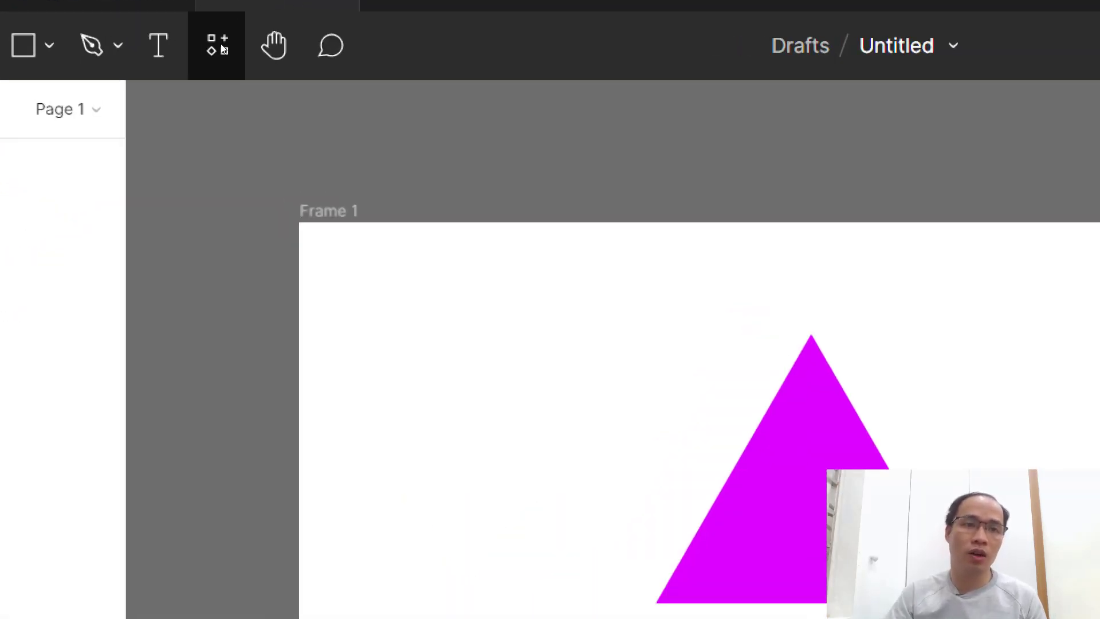
{"action": "left_click", "coordinate": [223, 49]}
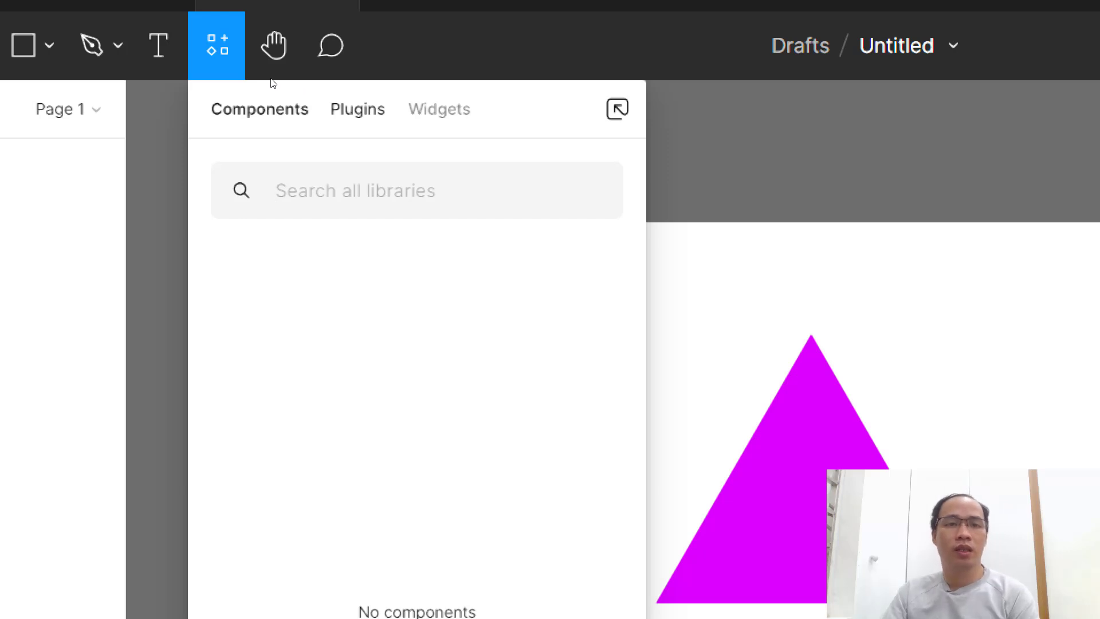
{"action": "left_click", "coordinate": [358, 109]}
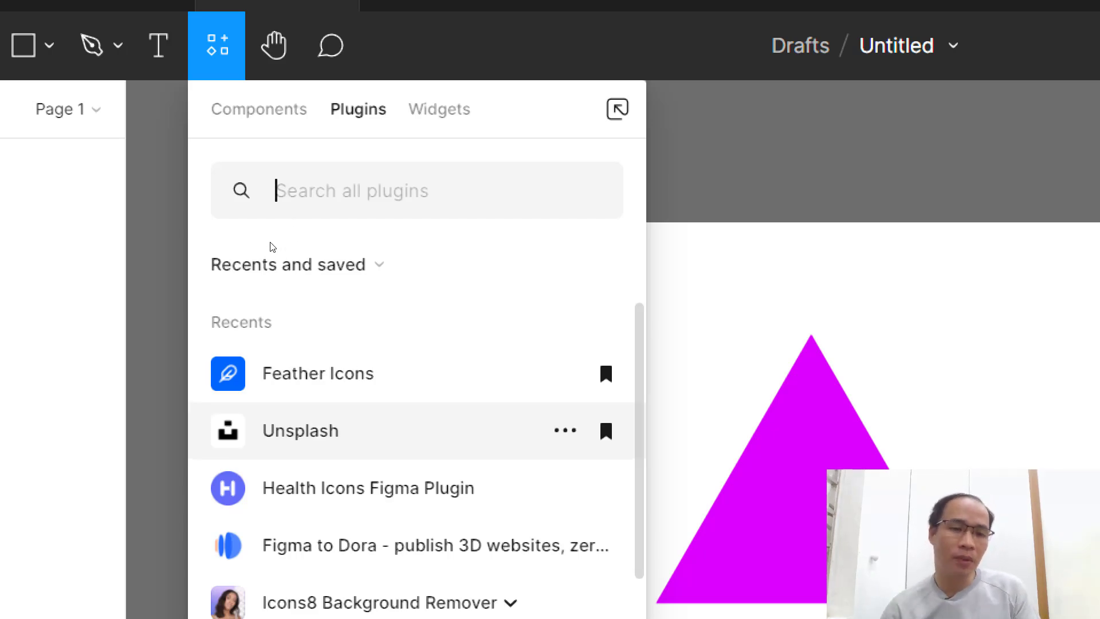
{"action": "key", "text": "Up"}
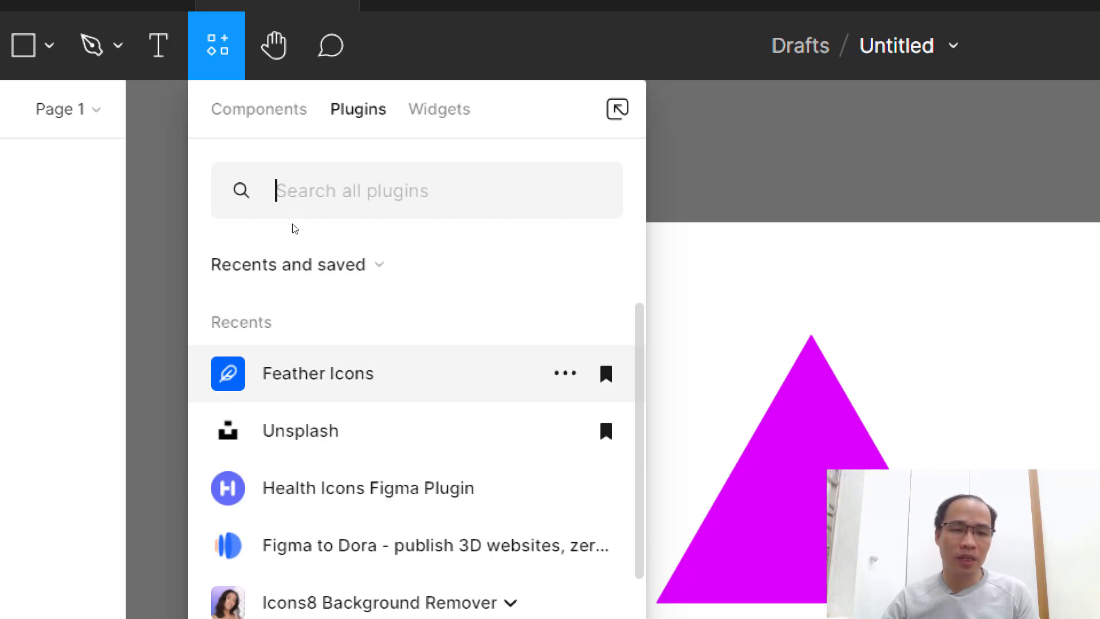
{"action": "key", "text": "Down"}
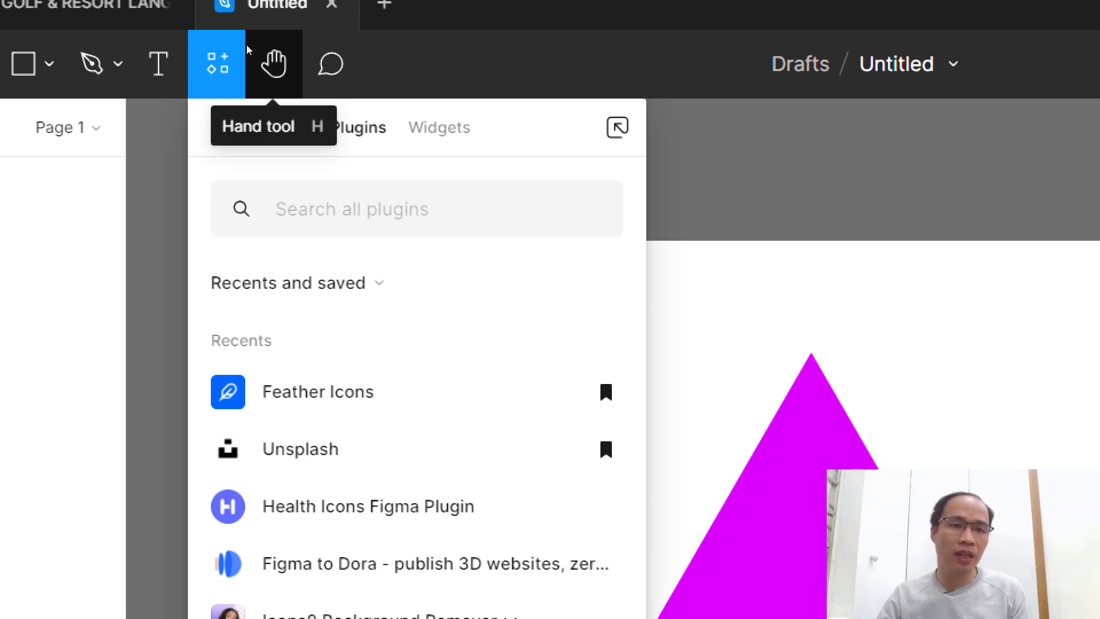
{"action": "left_click", "coordinate": [247, 49]}
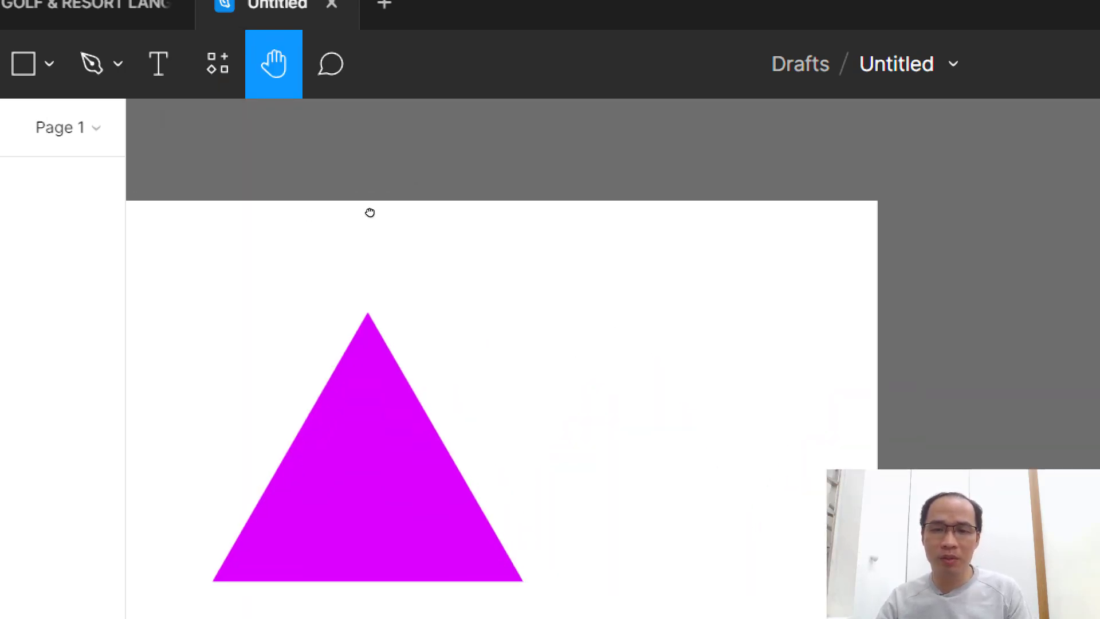
Open the (WEBSITE) SS GOLF & RESORT file and pan through its HOMEPAGE_LANG CO frame
{"action": "left_click", "coordinate": [122, 21]}
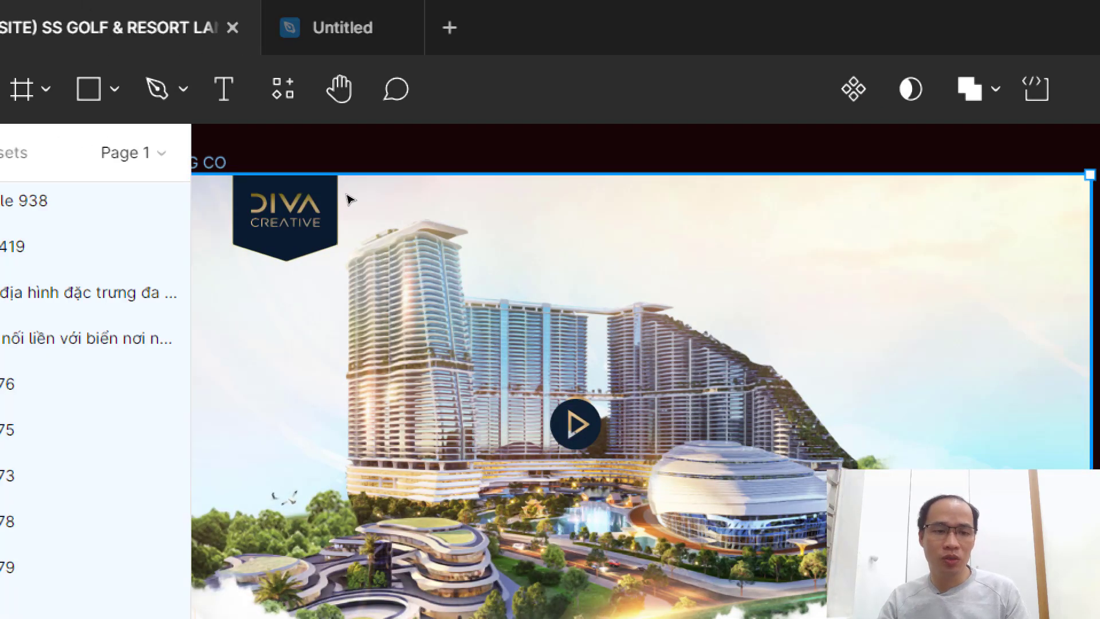
{"action": "key", "text": "h"}
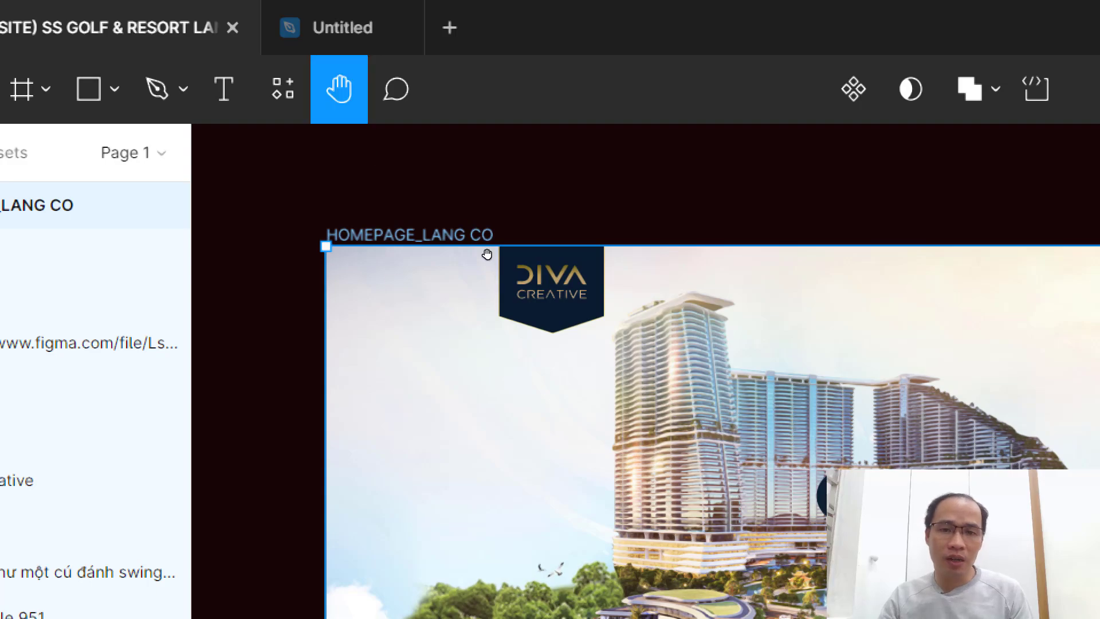
{"action": "scroll", "coordinate": [460, 246], "scroll_direction": "down", "scroll_amount": 5}
{"action": "scroll", "coordinate": [430, 223], "scroll_direction": "down", "scroll_amount": 2}
{"action": "scroll", "coordinate": [402, 201], "scroll_direction": "down", "scroll_amount": 3}
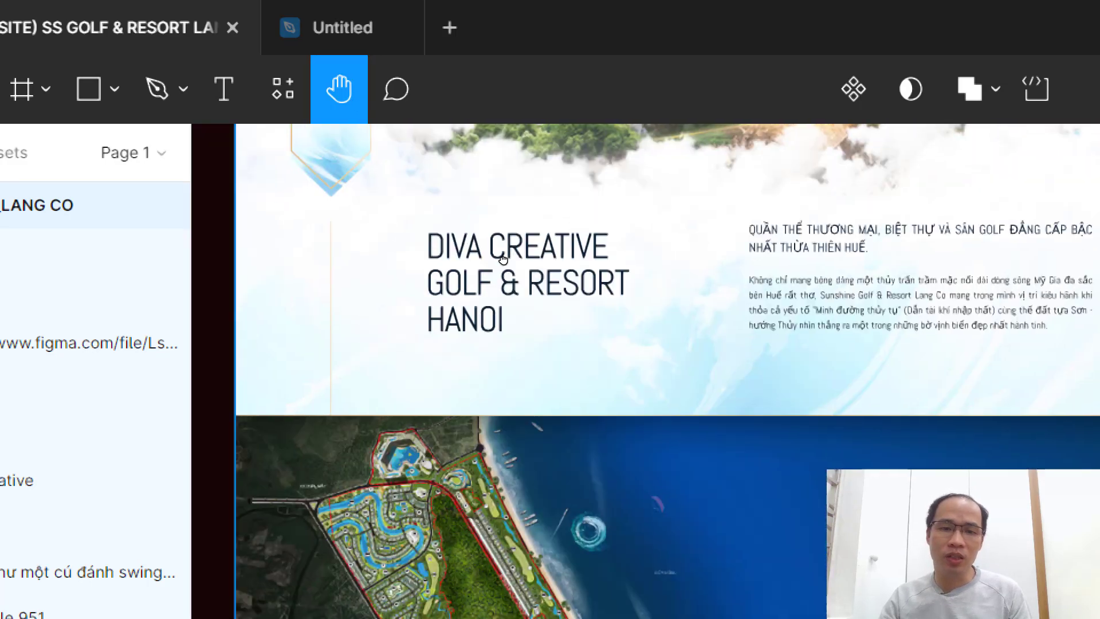
{"action": "scroll", "coordinate": [349, 162], "scroll_direction": "up", "scroll_amount": 2}
{"action": "scroll", "coordinate": [349, 162], "scroll_direction": "left", "scroll_amount": 5}
{"action": "scroll", "coordinate": [393, 233], "scroll_direction": "right", "scroll_amount": 5}
{"action": "scroll", "coordinate": [368, 239], "scroll_direction": "right", "scroll_amount": 3}
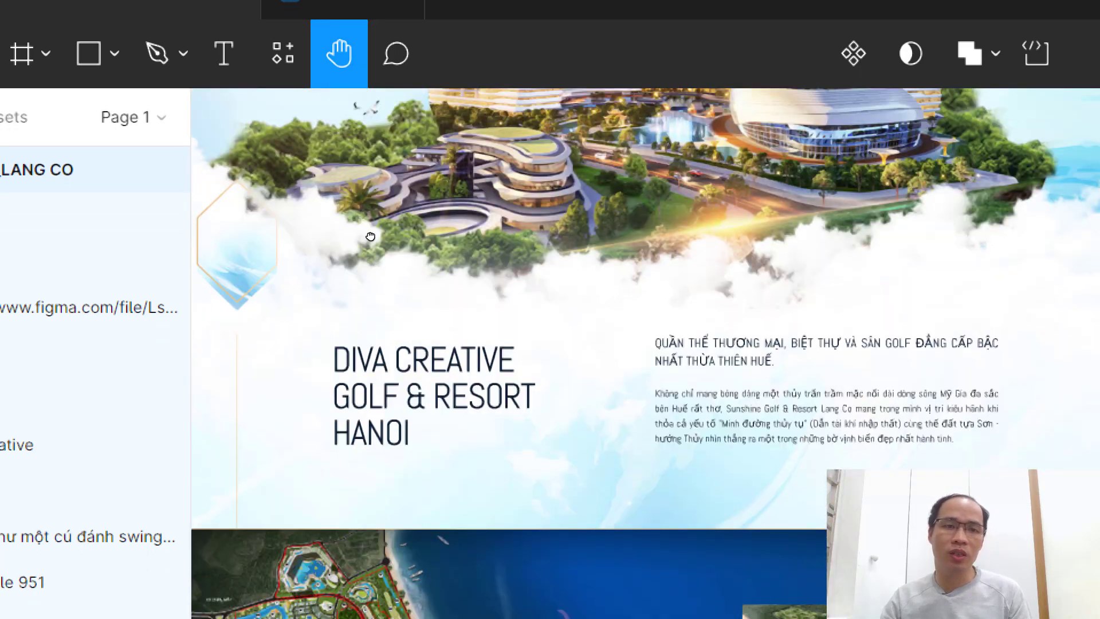
{"action": "scroll", "coordinate": [372, 265], "scroll_direction": "up", "scroll_amount": 2}
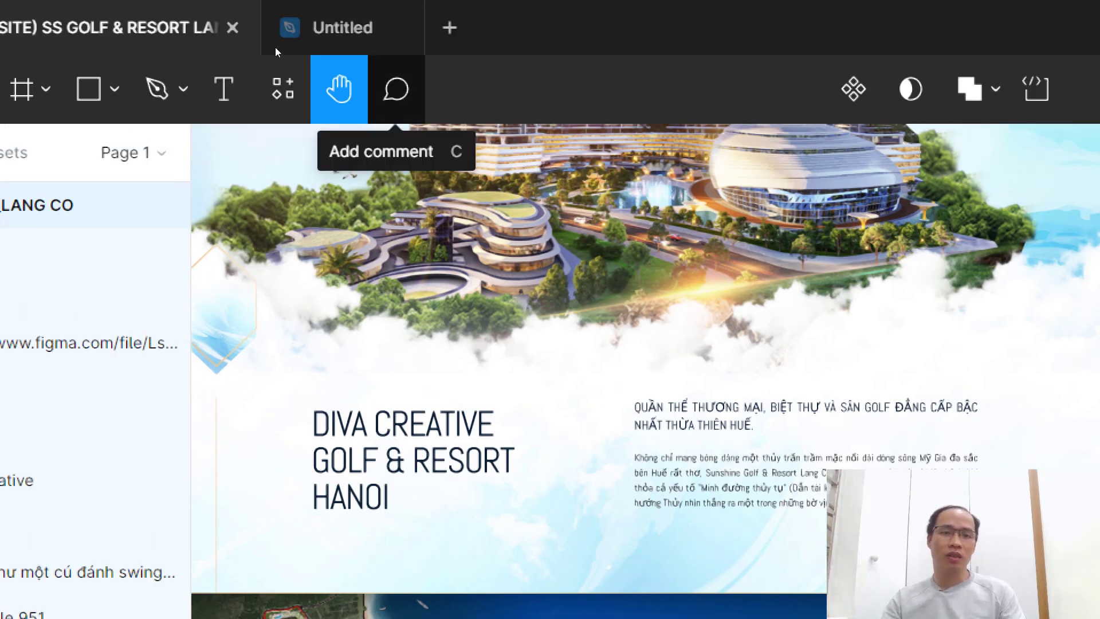
Post the comment 'Làm lại, chỗ này chưa được' beside the DIVA CREATIVE heading, then close it
{"action": "key", "text": "c"}
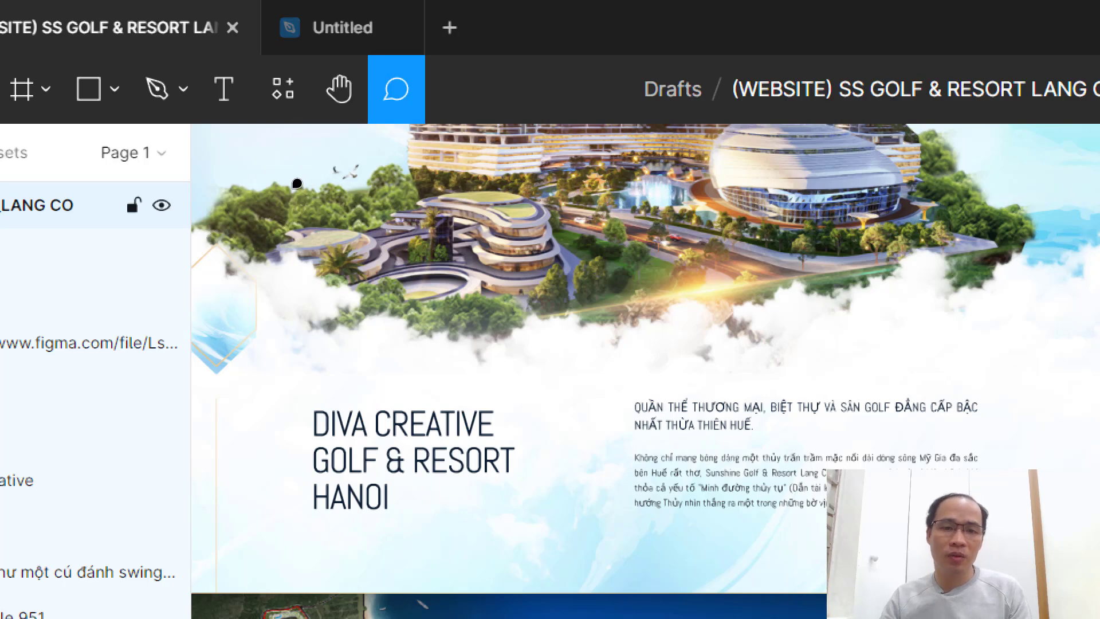
{"action": "left_click", "coordinate": [431, 380]}
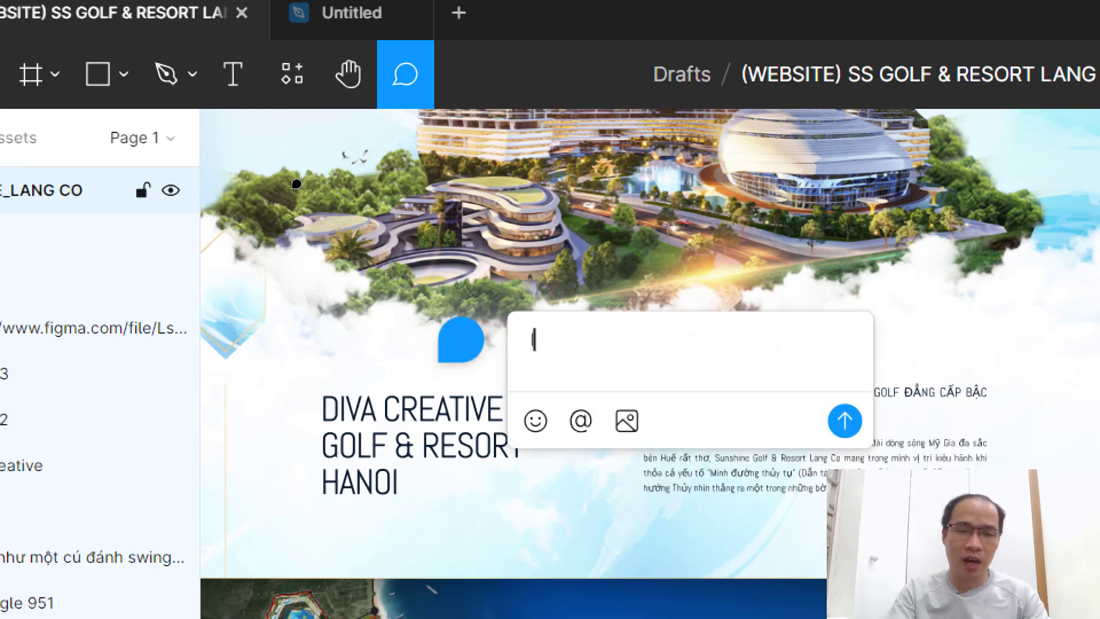
{"action": "type", "text": "IA"}
{"action": "key", "text": "BackSpace"}
{"action": "key", "text": "BackSpace"}
{"action": "type", "text": "Làm"}
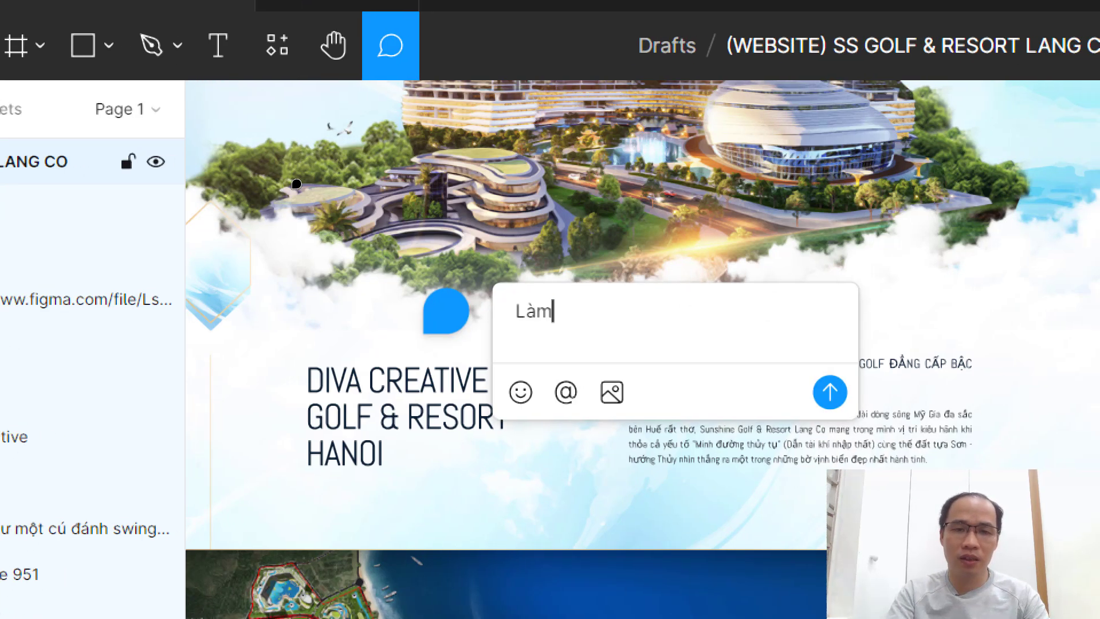
{"action": "type", "text": " lai, chỗ"}
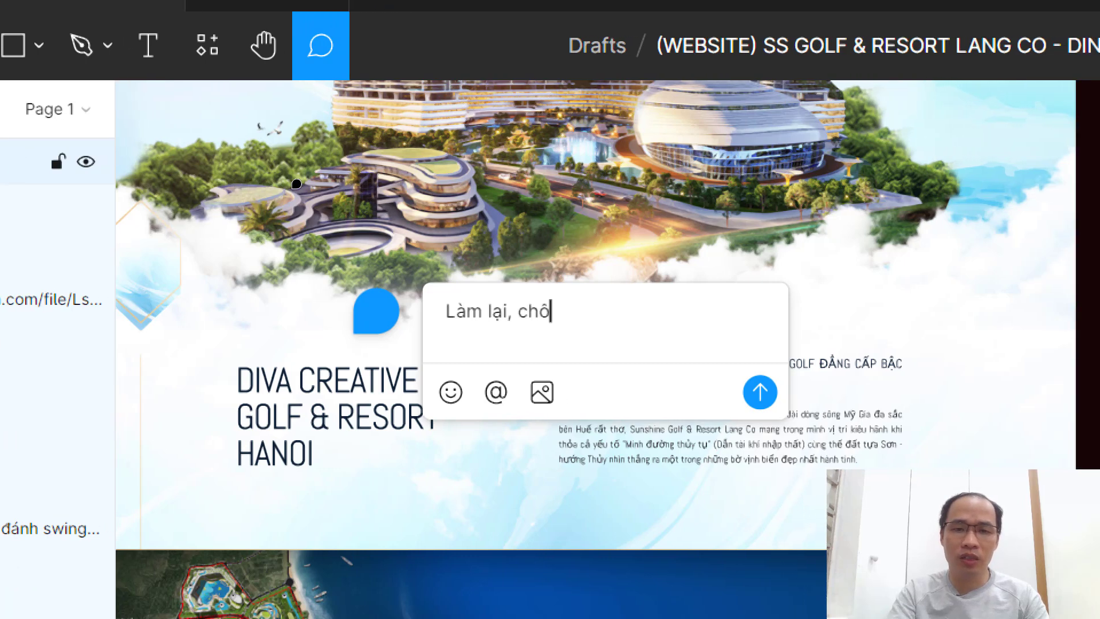
{"action": "type", "text": " này chưa đư"}
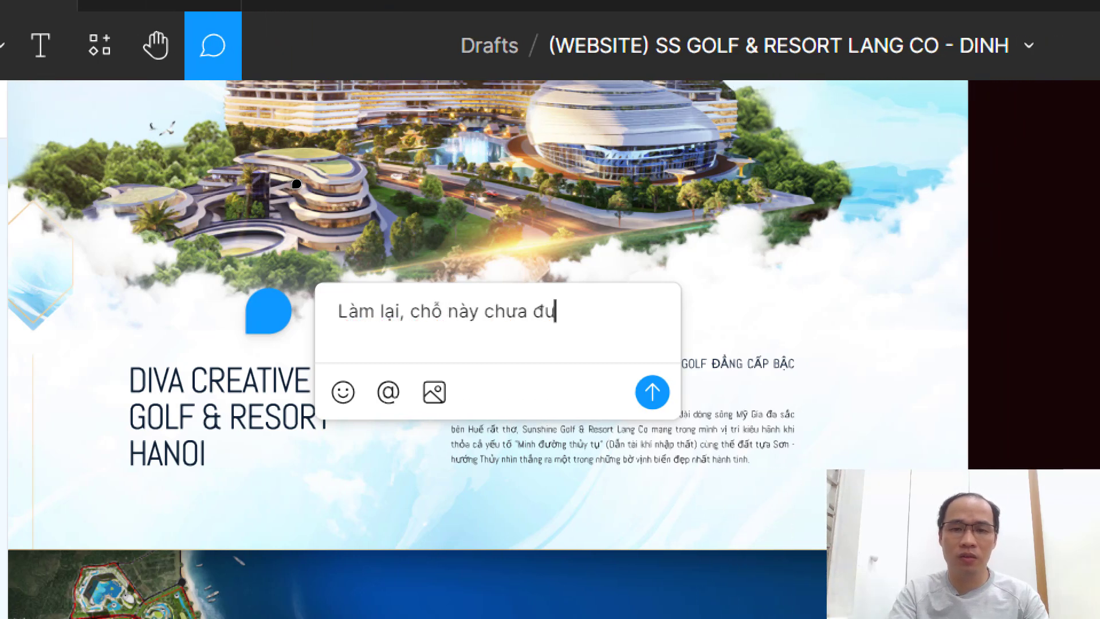
{"action": "type", "text": "ợc"}
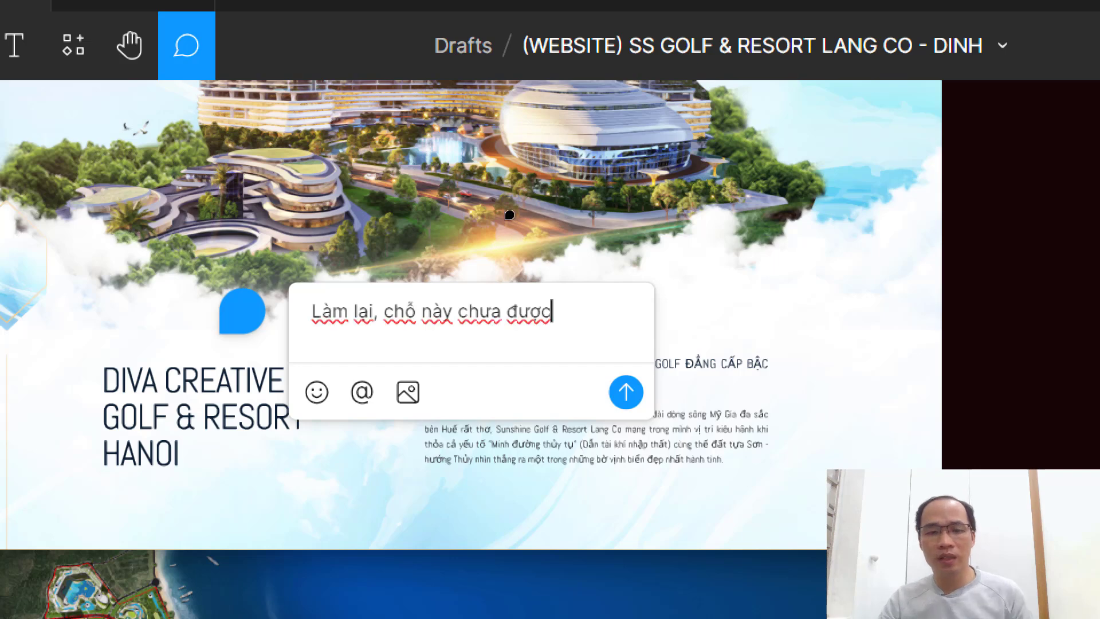
{"action": "key", "text": "Return"}
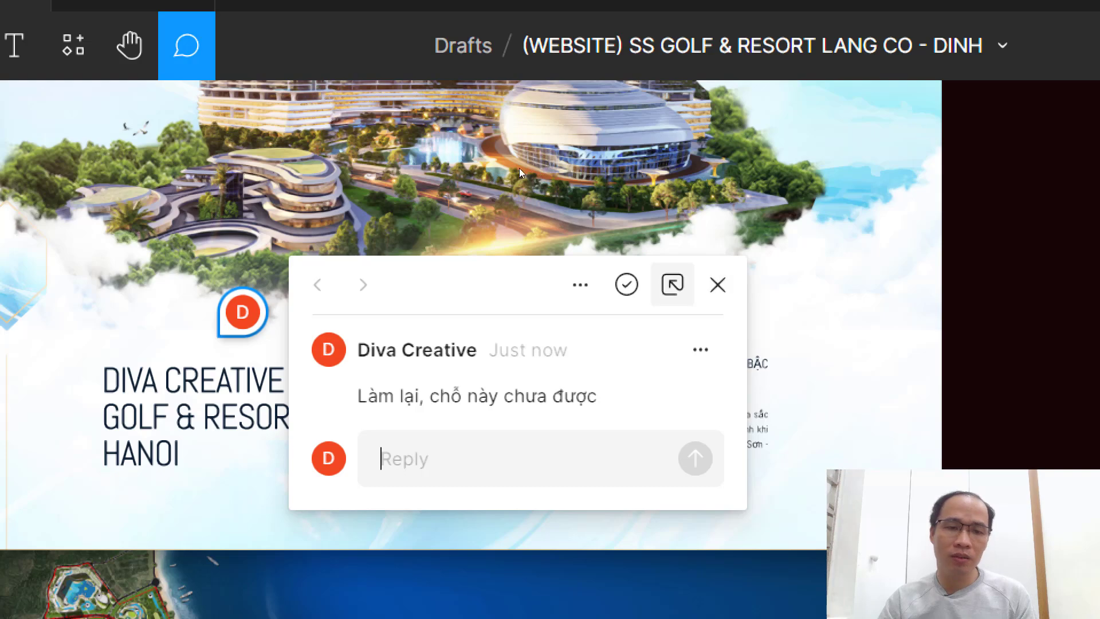
{"action": "key", "text": "Escape"}
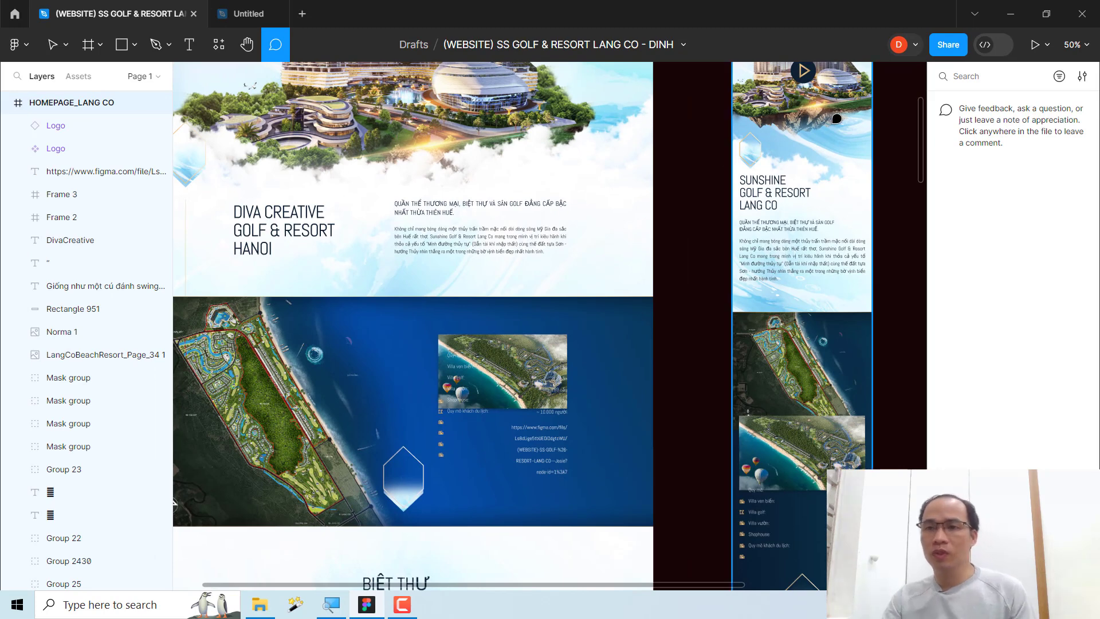
Back in the Untitled file, drag the magenta triangle down onto the green circle
{"action": "left_click", "coordinate": [256, 19]}
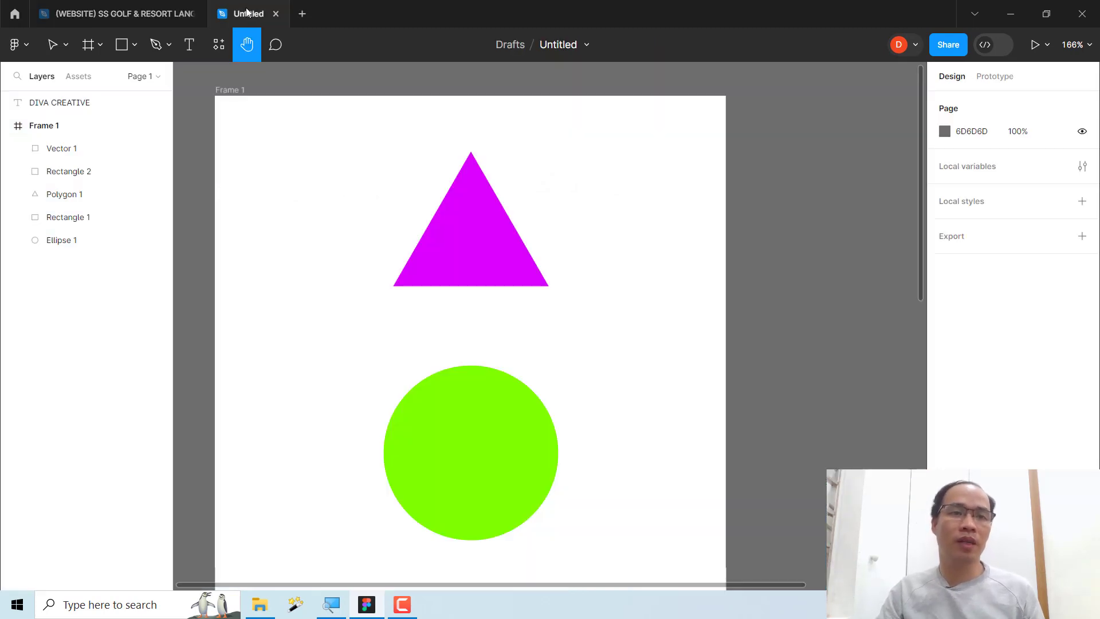
{"action": "key", "text": "v"}
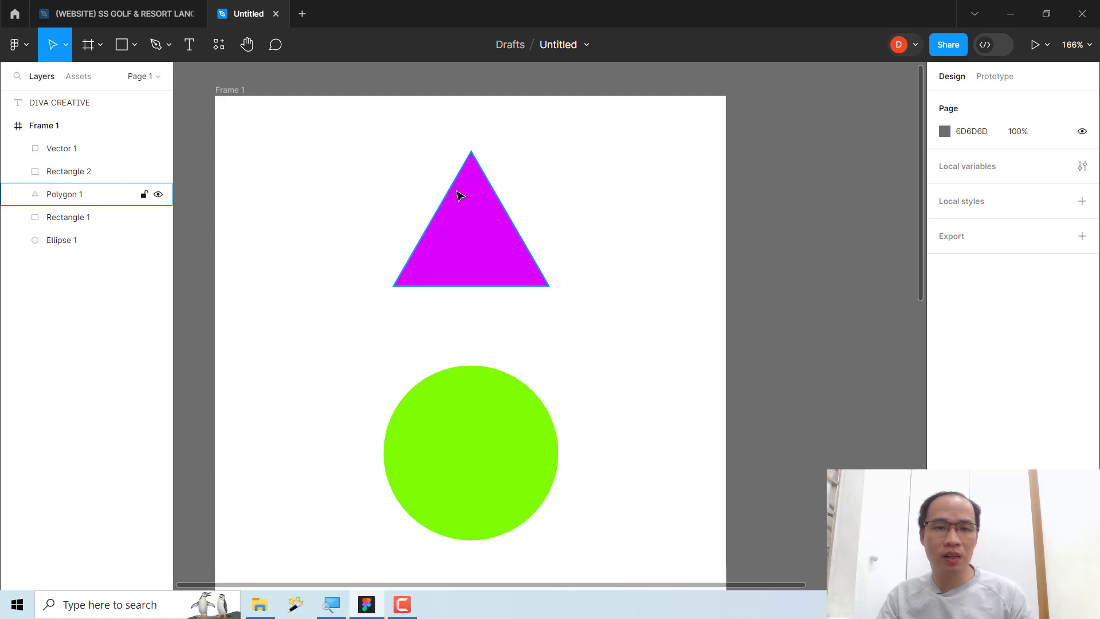
{"action": "left_click", "coordinate": [459, 196]}
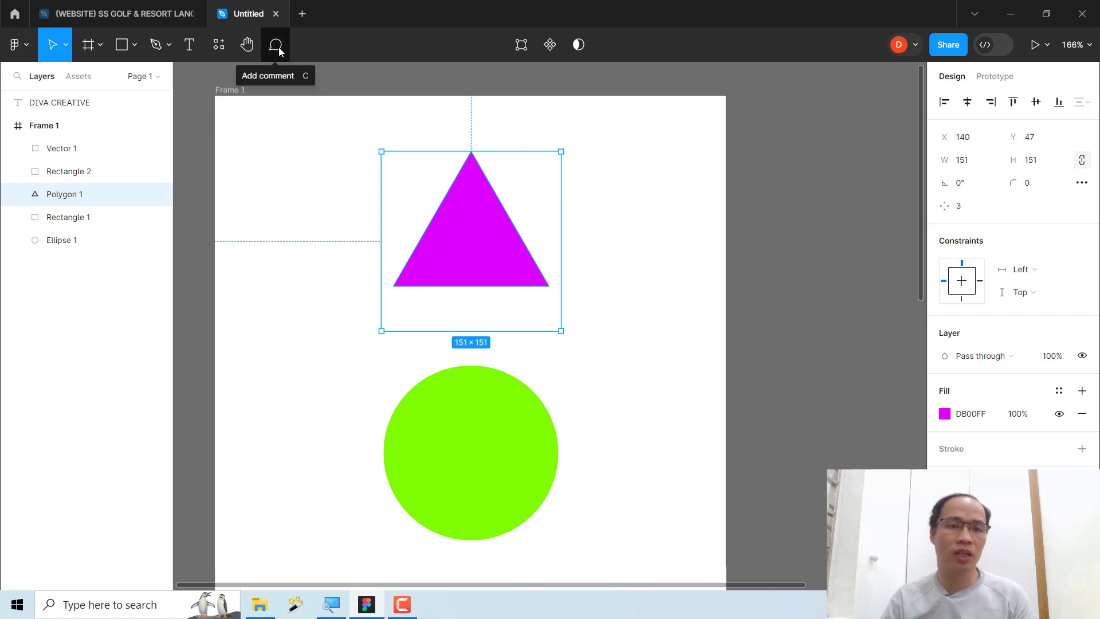
{"action": "left_click", "coordinate": [646, 206]}
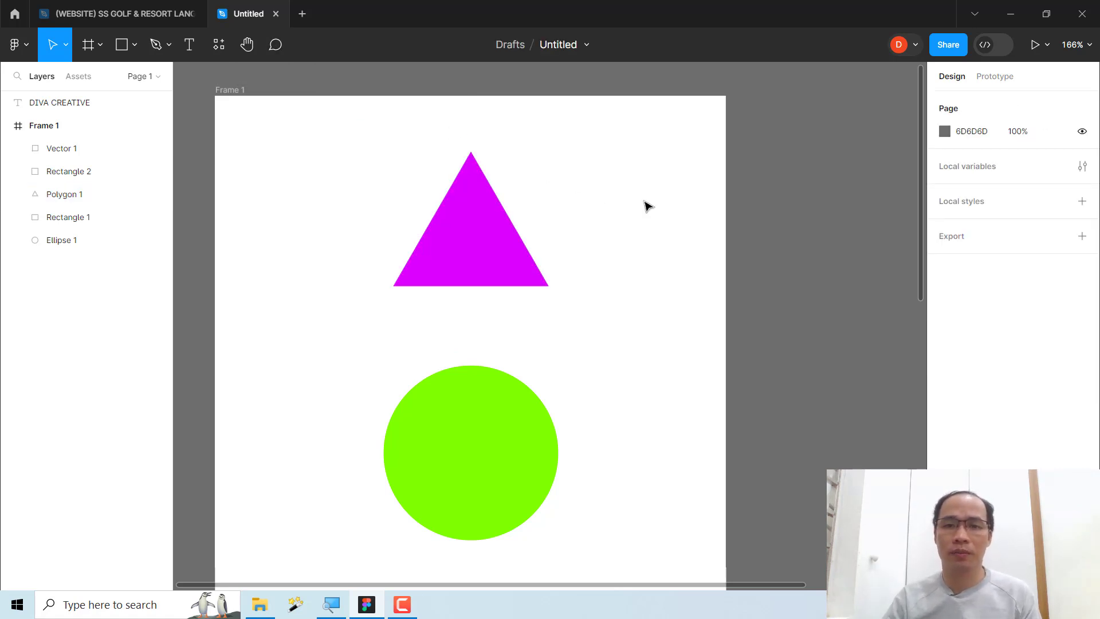
{"action": "mouse_move", "coordinate": [499, 258]}
{"action": "left_mouse_down"}
{"action": "mouse_move", "coordinate": [492, 379]}
{"action": "mouse_move", "coordinate": [493, 350]}
{"action": "left_mouse_up"}
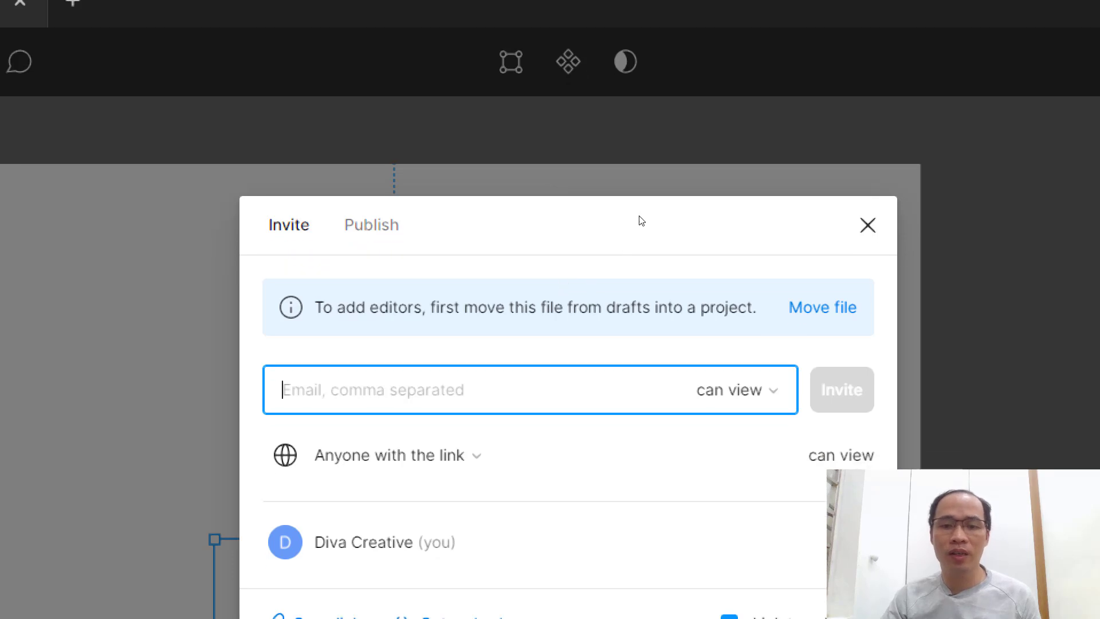
Leave the invite access at can view and close the sharing dialog
{"action": "key", "text": "Tab"}
{"action": "key", "text": "space"}
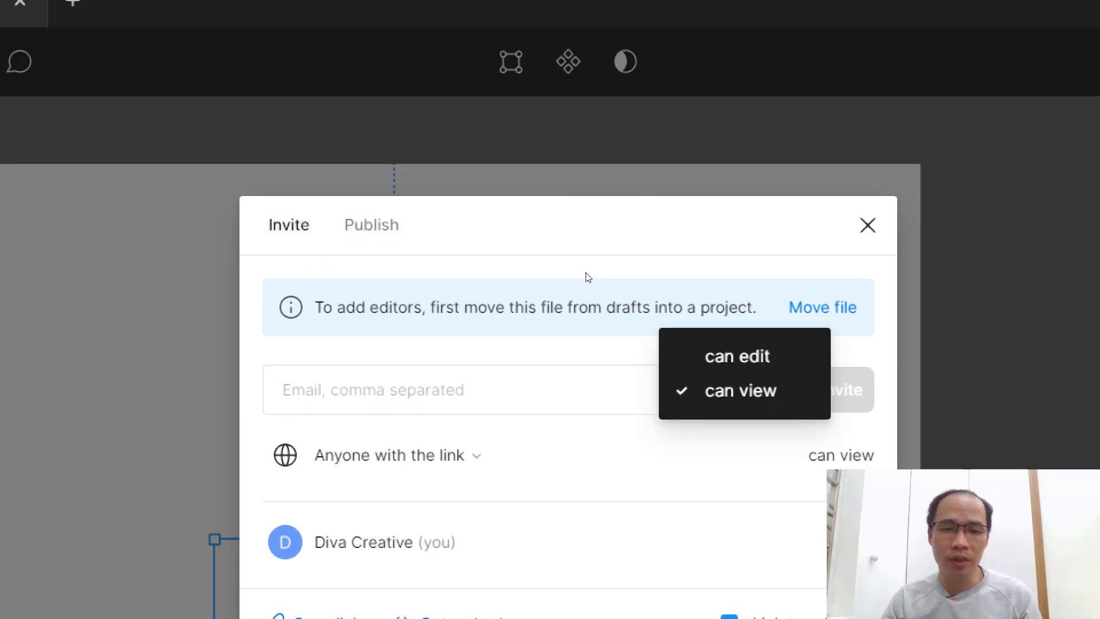
{"action": "key", "text": "Escape"}
{"action": "left_click", "coordinate": [697, 122]}
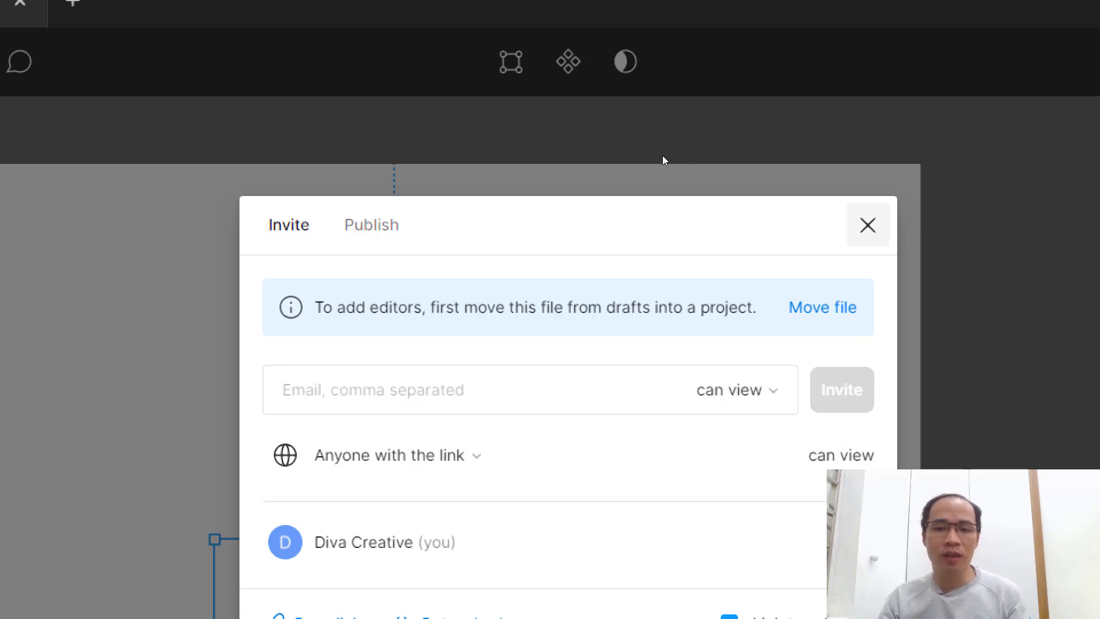
{"action": "key", "text": "Tab"}
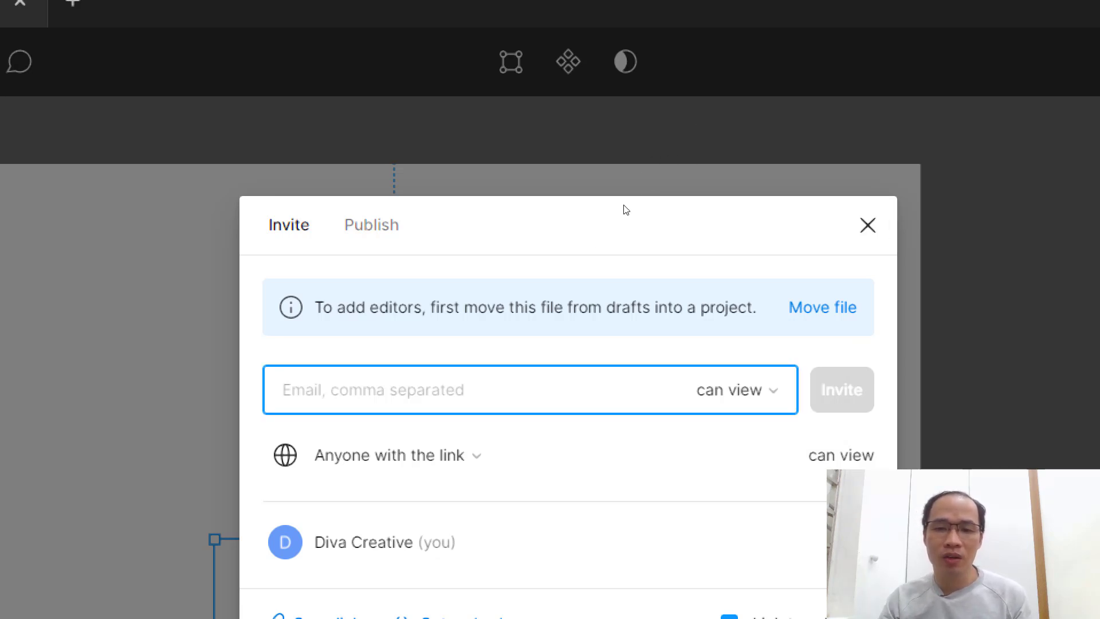
{"action": "key", "text": "Tab"}
{"action": "key", "text": "Up"}
{"action": "key", "text": "Tab"}
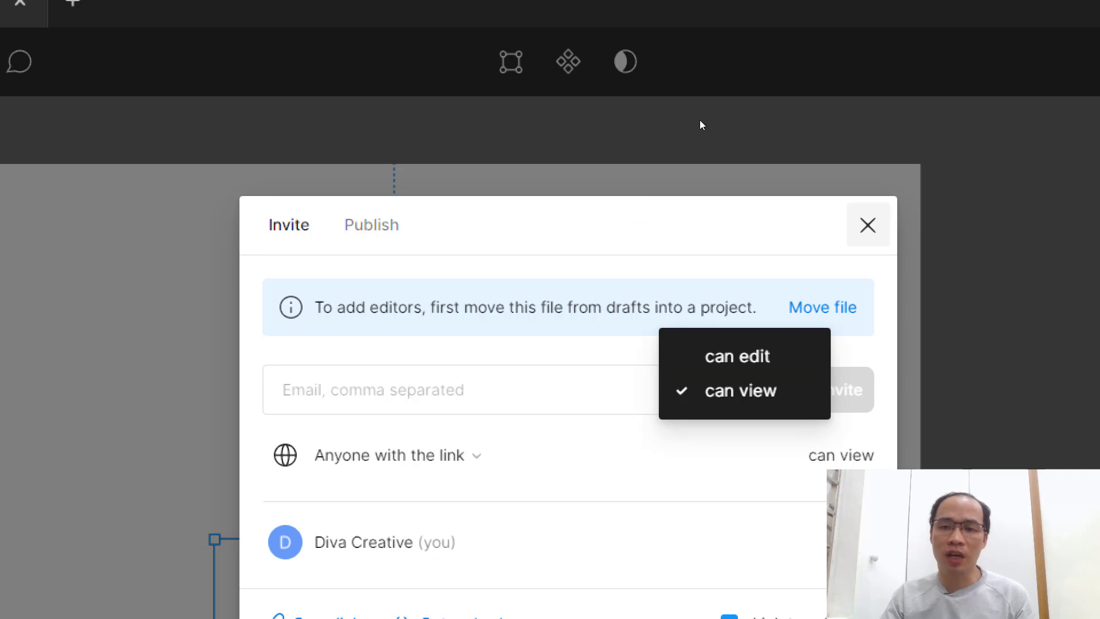
{"action": "key", "text": "Escape"}
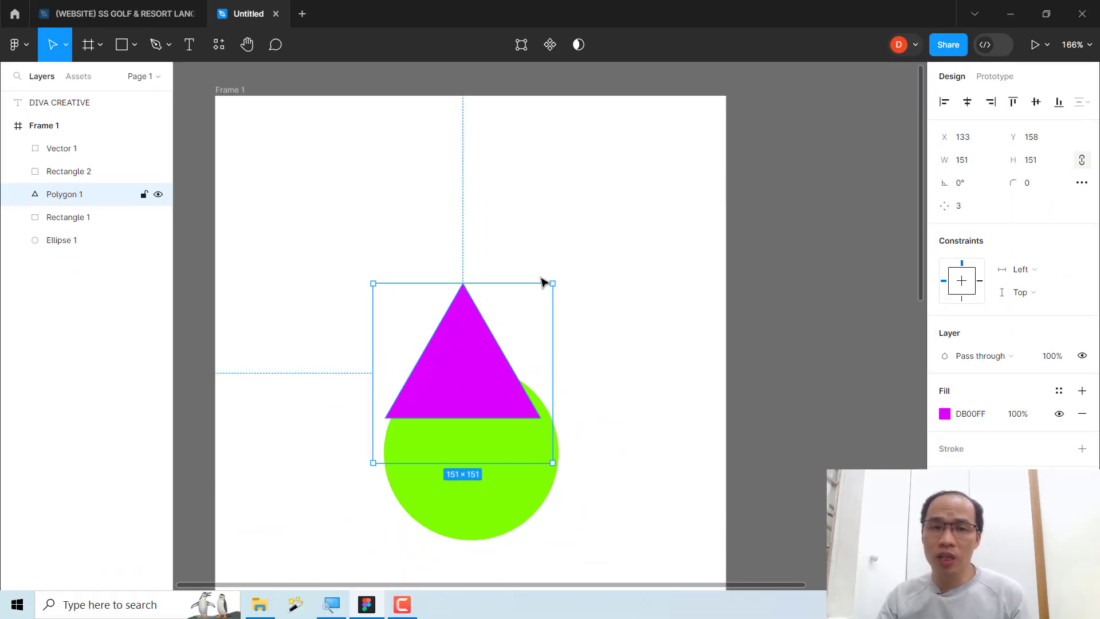
Centre the magenta triangle over the green circle with tops aligned, then shift both up-right
{"action": "left_click_drag", "start_coordinate": [545, 280], "coordinate": [610, 210]}
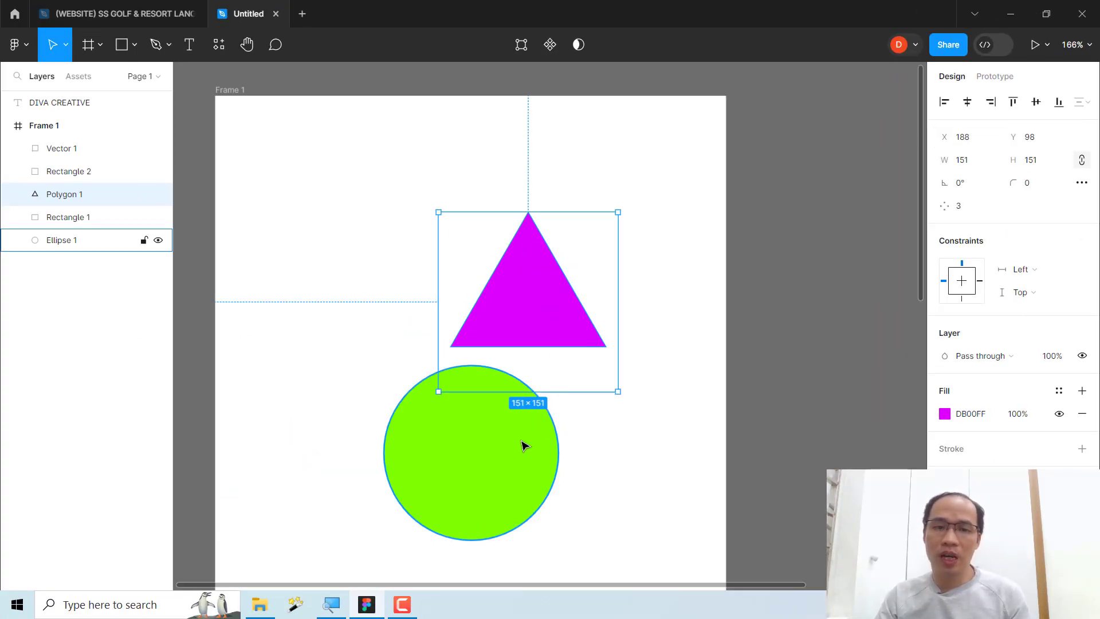
{"action": "left_click_drag", "start_coordinate": [523, 445], "coordinate": [551, 371]}
{"action": "left_click_drag", "start_coordinate": [334, 187], "coordinate": [648, 496]}
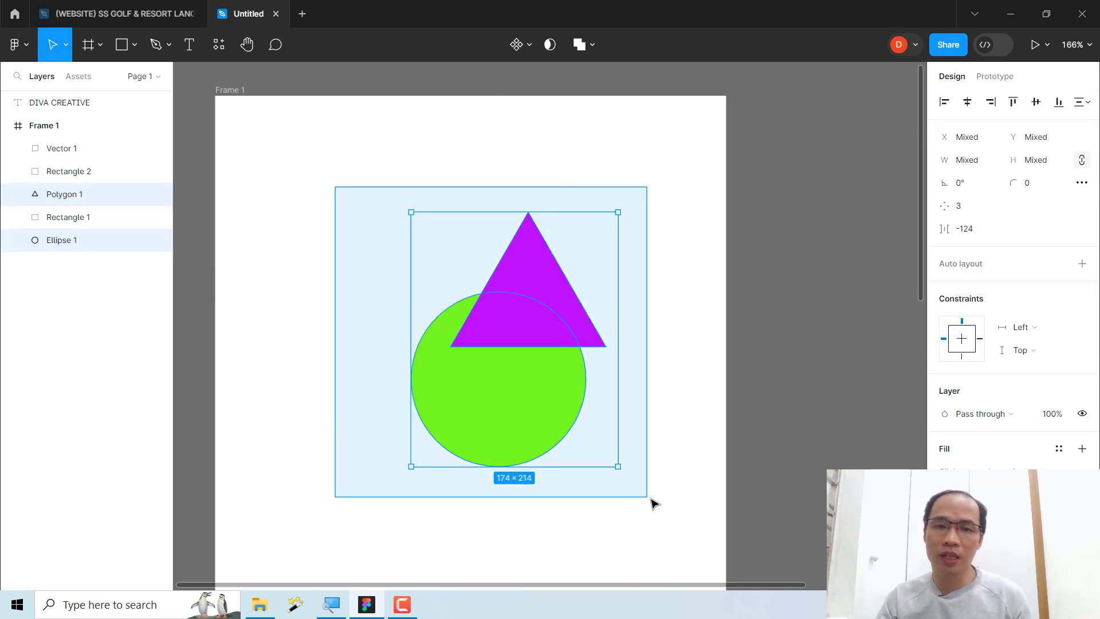
{"action": "left_click", "coordinate": [945, 102]}
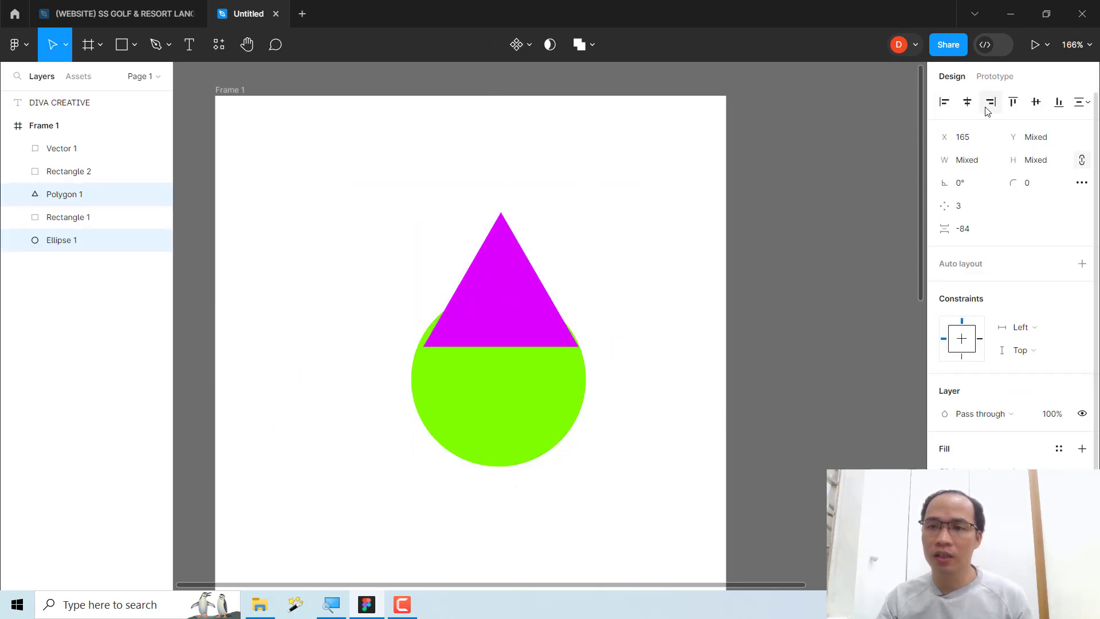
{"action": "left_click", "coordinate": [1013, 102]}
{"action": "left_click_drag", "start_coordinate": [523, 318], "coordinate": [610, 272]}
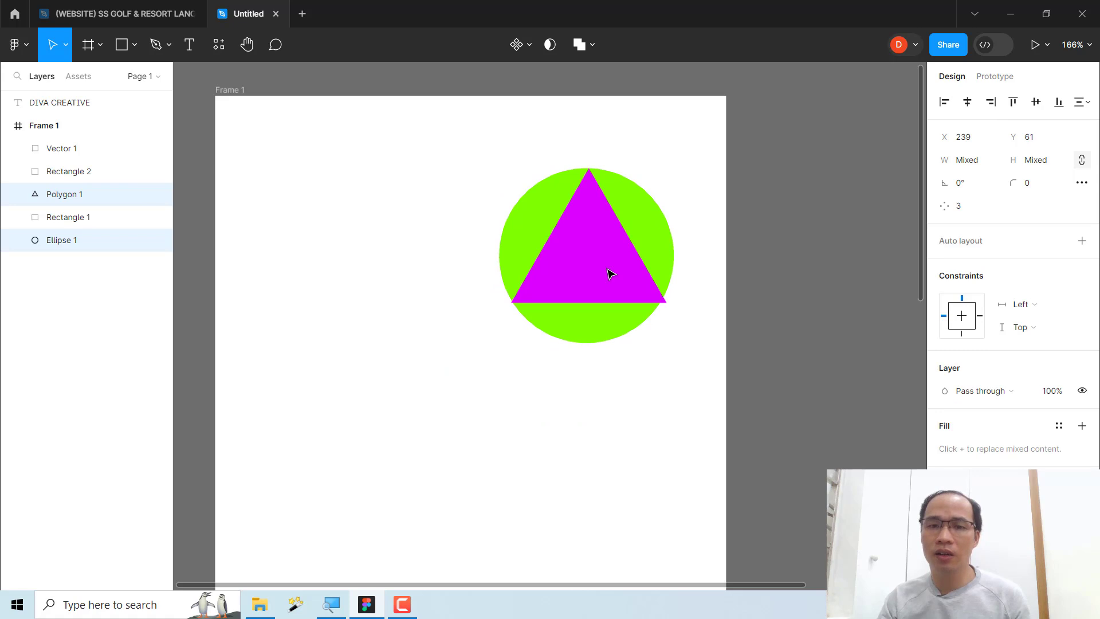
{"action": "left_click", "coordinate": [715, 198]}
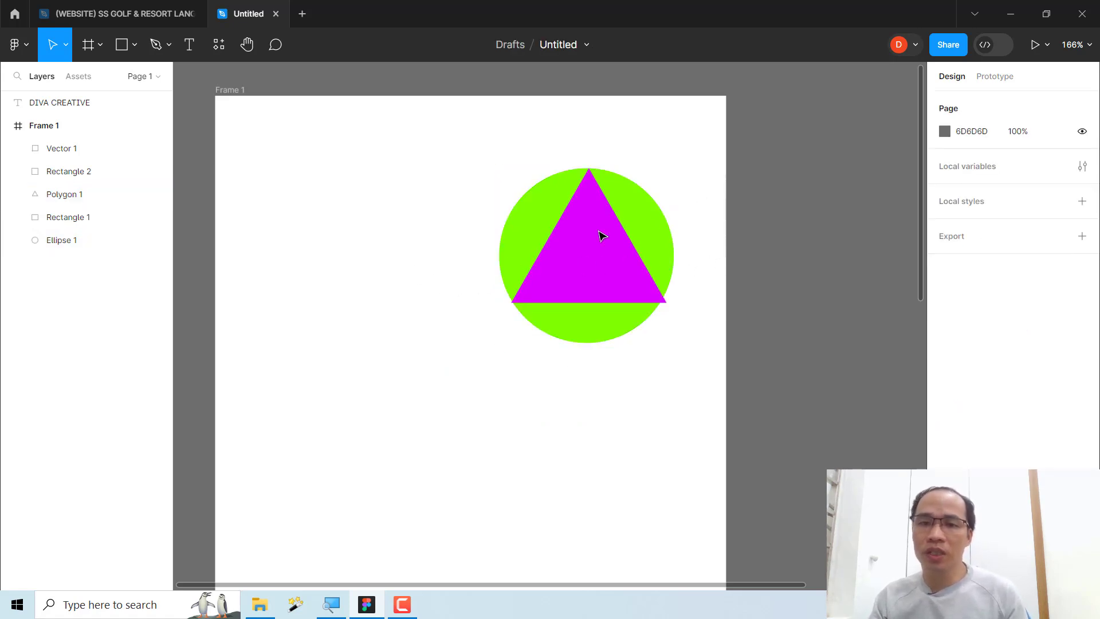
{"action": "left_click", "coordinate": [593, 250]}
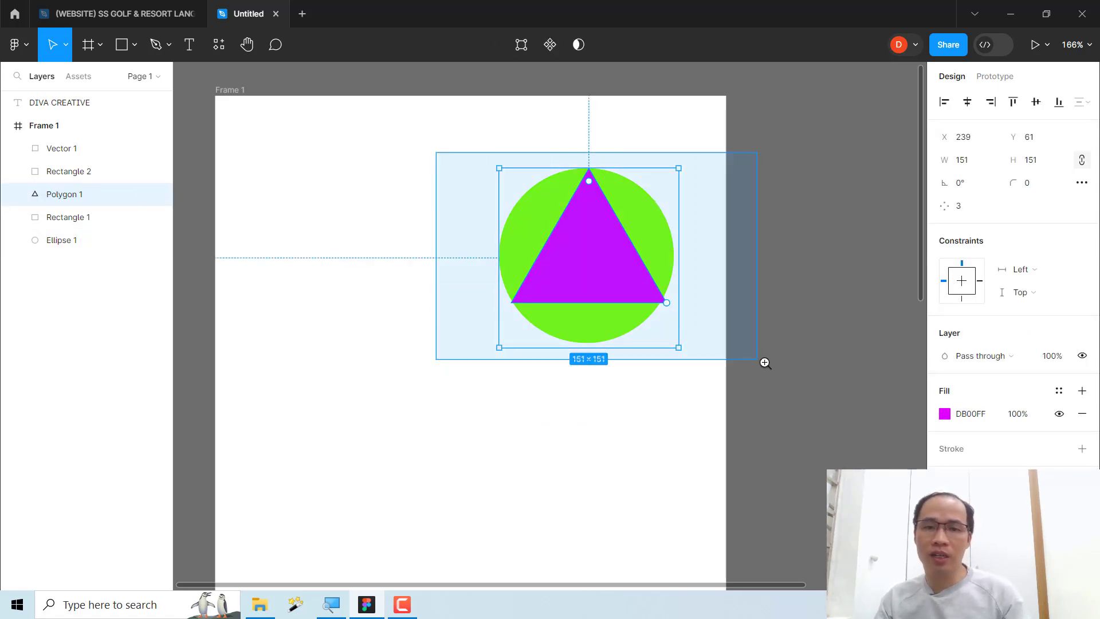
{"action": "left_click_drag", "start_coordinate": [438, 152], "coordinate": [764, 361]}
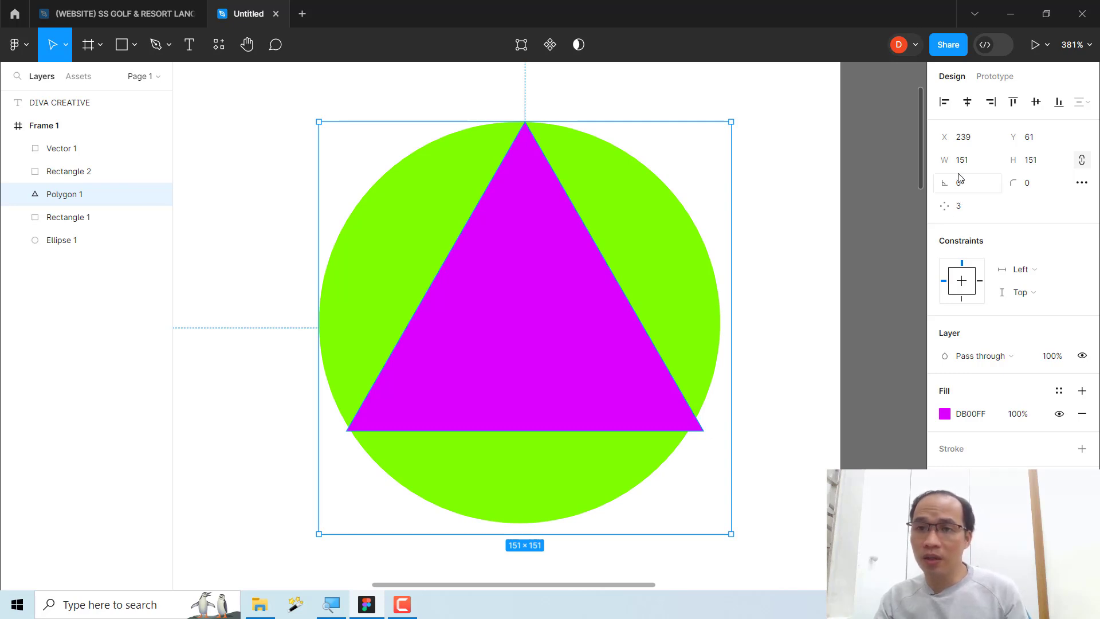
Enlarge the magenta triangle to 161×161, tilt it -4°, and round its corners
{"action": "mouse_move", "coordinate": [946, 161]}
{"action": "left_mouse_down"}
{"action": "mouse_move", "coordinate": [987, 165]}
{"action": "mouse_move", "coordinate": [926, 170]}
{"action": "mouse_move", "coordinate": [938, 182]}
{"action": "mouse_move", "coordinate": [998, 192]}
{"action": "mouse_move", "coordinate": [866, 193]}
{"action": "mouse_move", "coordinate": [947, 193]}
{"action": "left_mouse_up"}
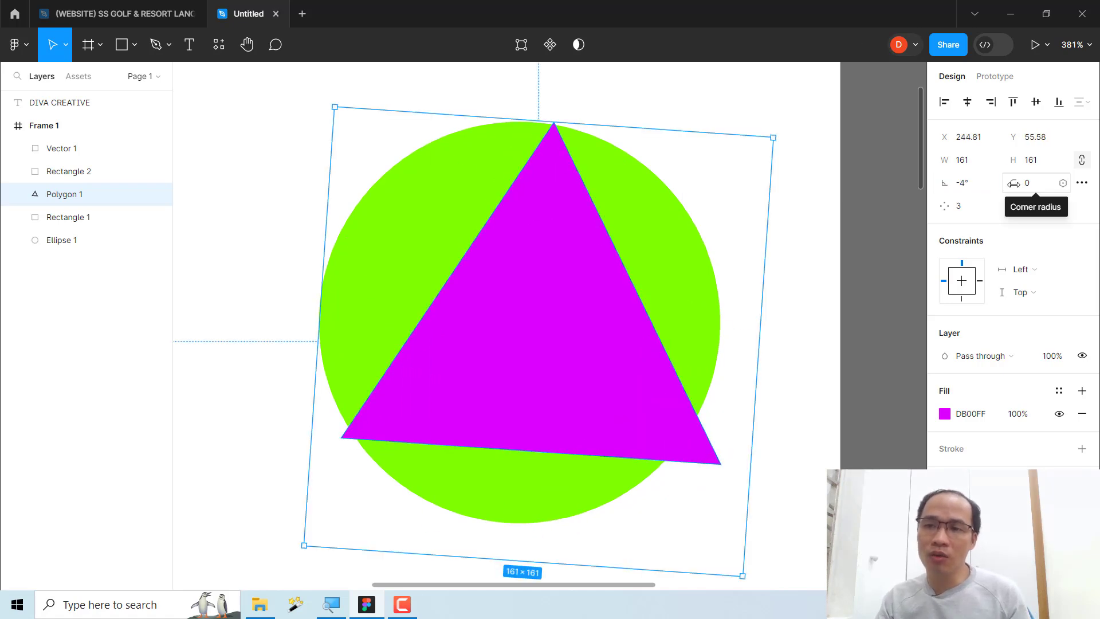
{"action": "left_click", "coordinate": [1029, 183]}
{"action": "type", "text": "3"}
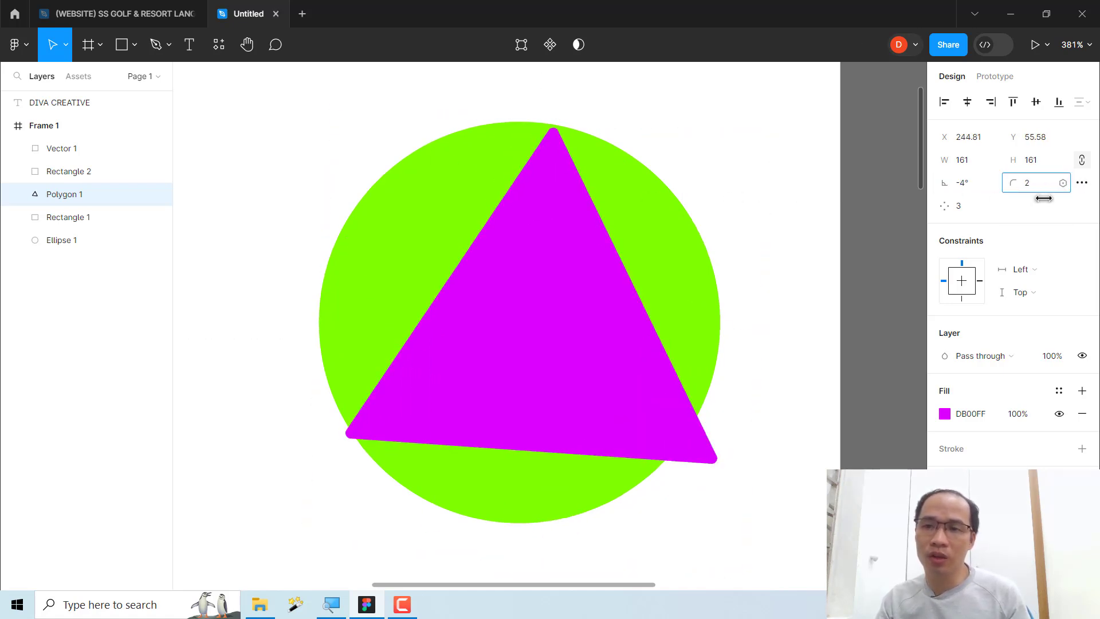
{"action": "key", "text": "Return"}
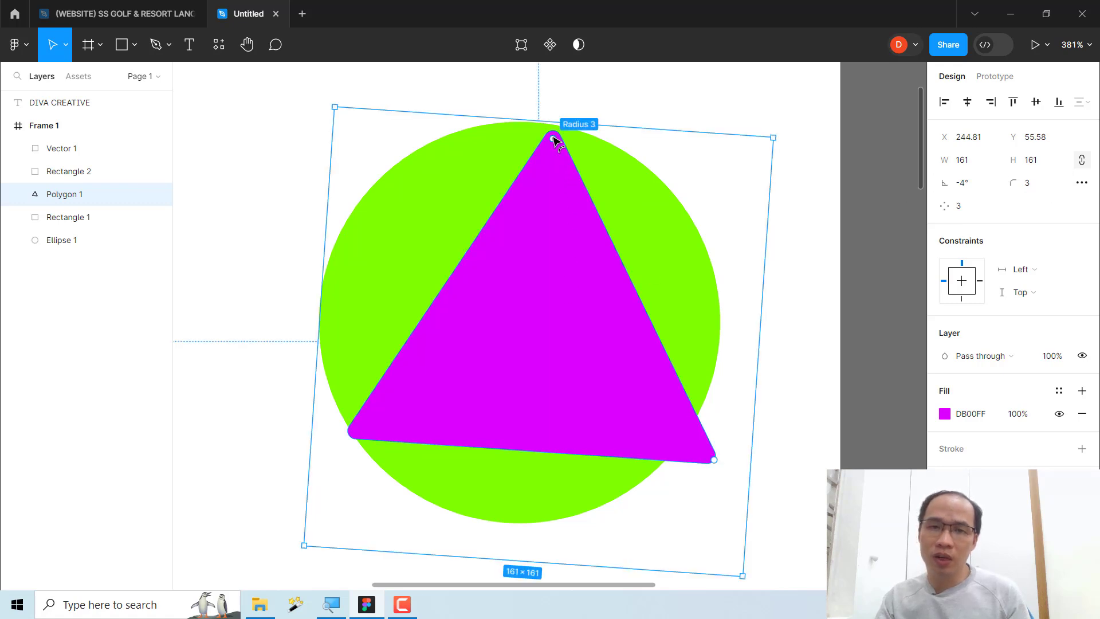
{"action": "left_click_drag", "start_coordinate": [553, 137], "coordinate": [576, 325]}
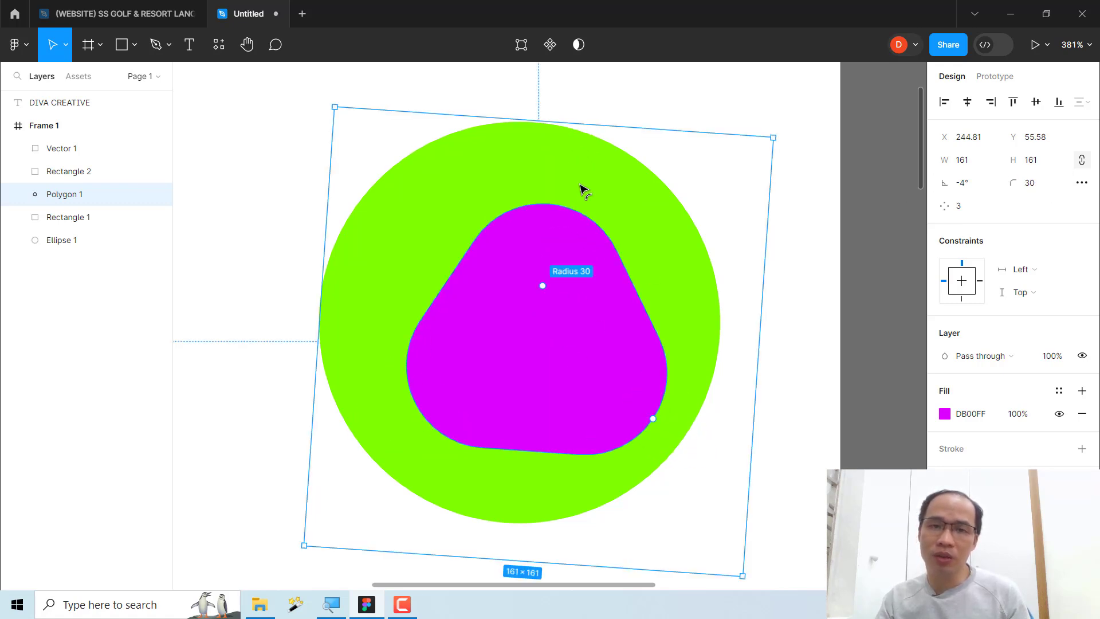
{"action": "mouse_move", "coordinate": [576, 326]}
{"action": "left_mouse_down"}
{"action": "mouse_move", "coordinate": [629, 234]}
{"action": "mouse_move", "coordinate": [637, 162]}
{"action": "left_mouse_up"}
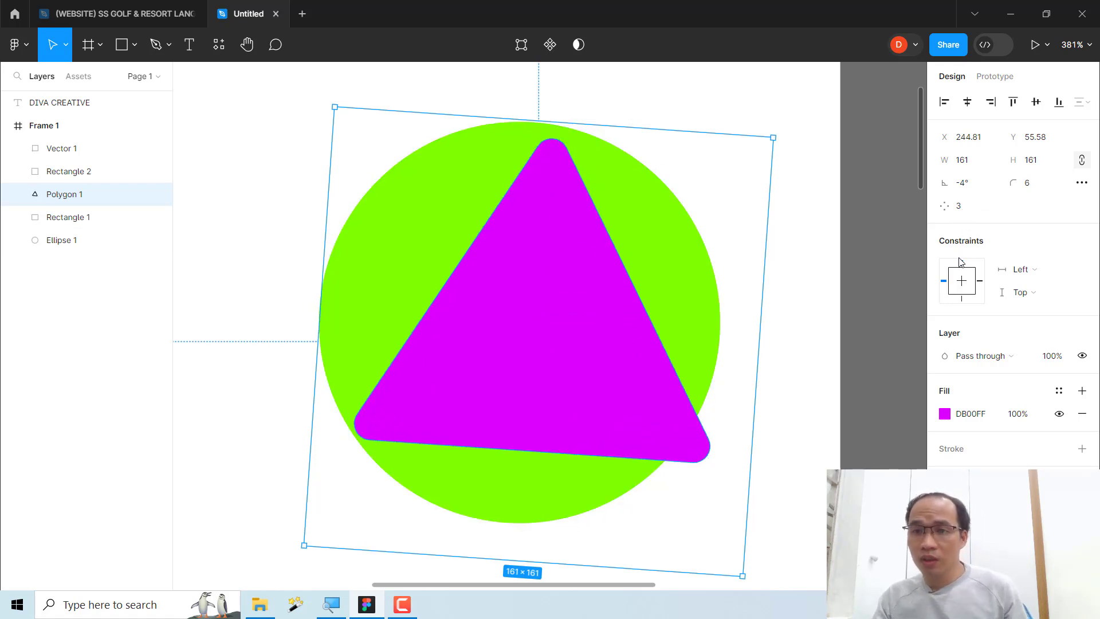
Preview the triangle's blend modes without changing them, then return to the golf resort website file
{"action": "left_click", "coordinate": [978, 362]}
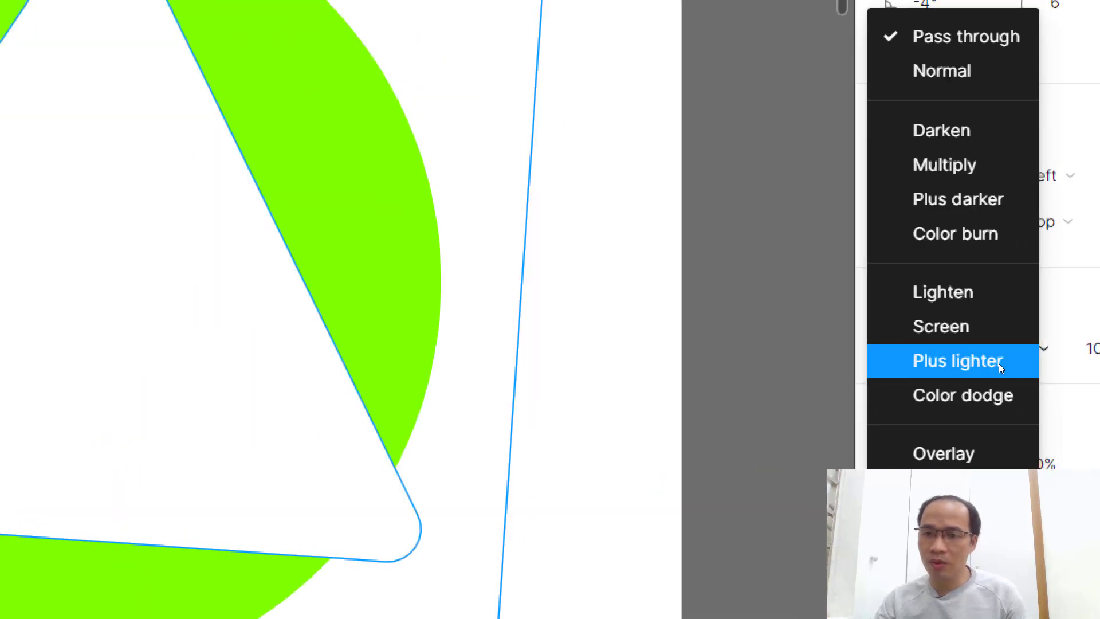
{"action": "key", "text": "Escape"}
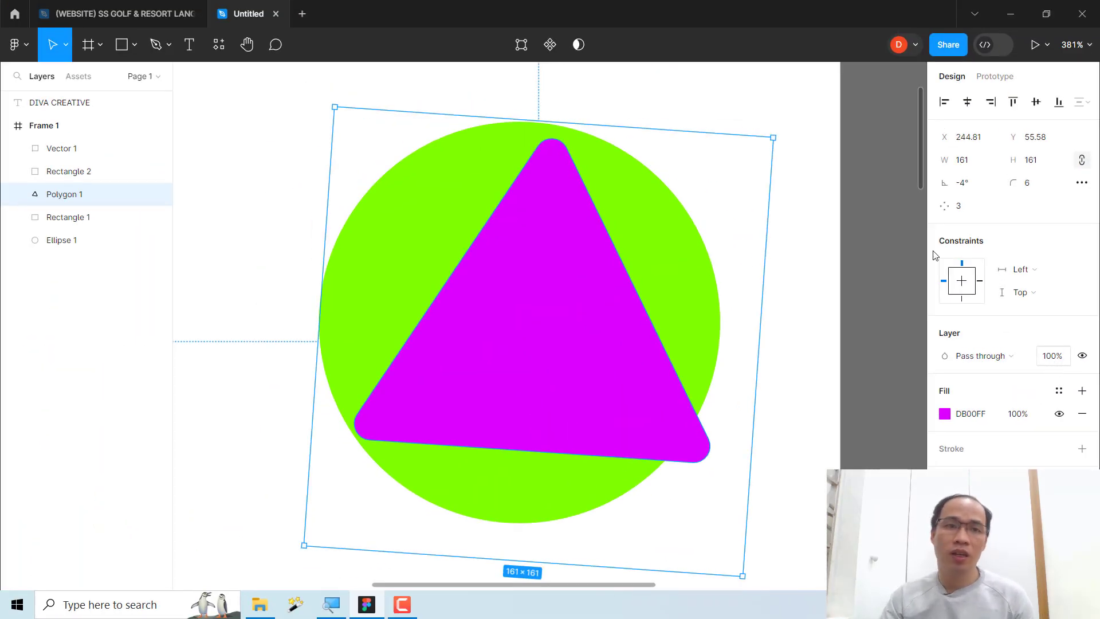
{"action": "left_click", "coordinate": [121, 14]}
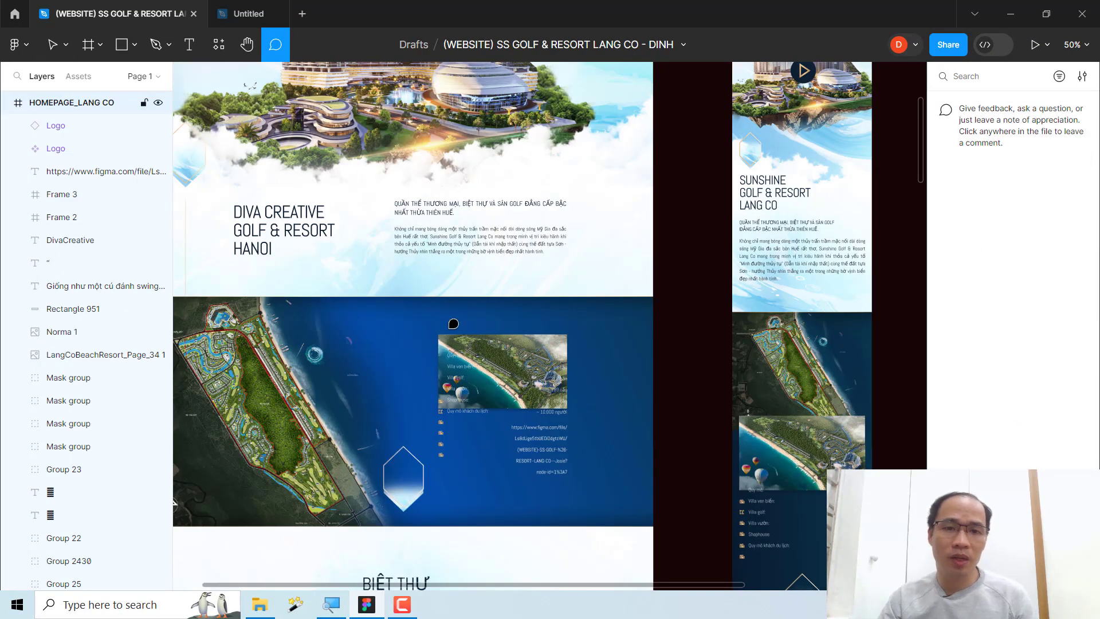
{"action": "left_click", "coordinate": [512, 396]}
{"action": "key", "text": "Escape"}
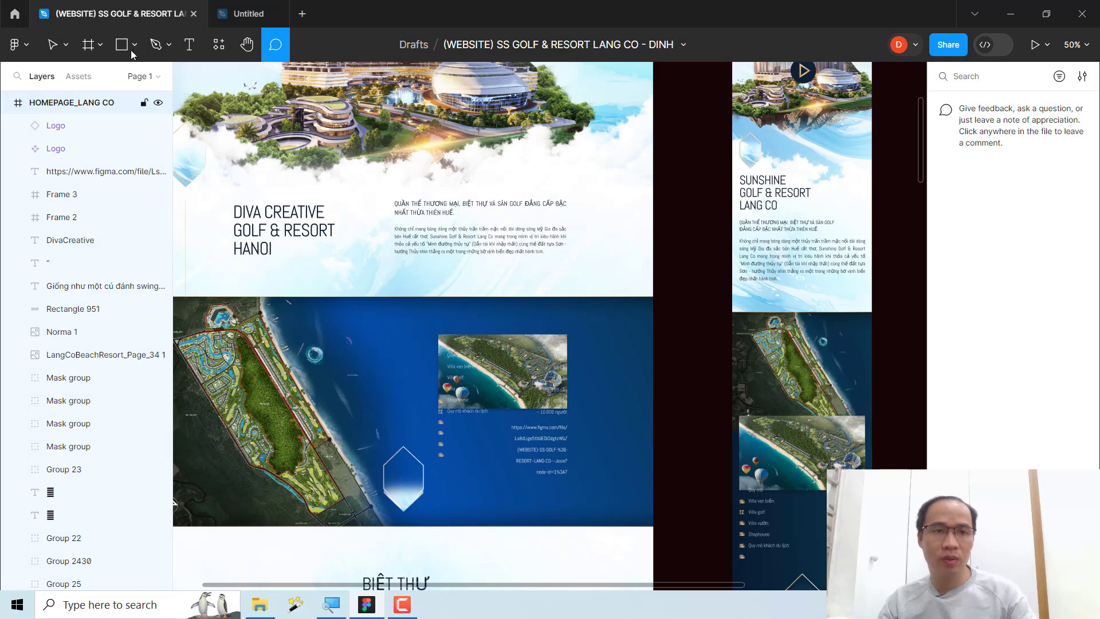
{"action": "left_click", "coordinate": [52, 44]}
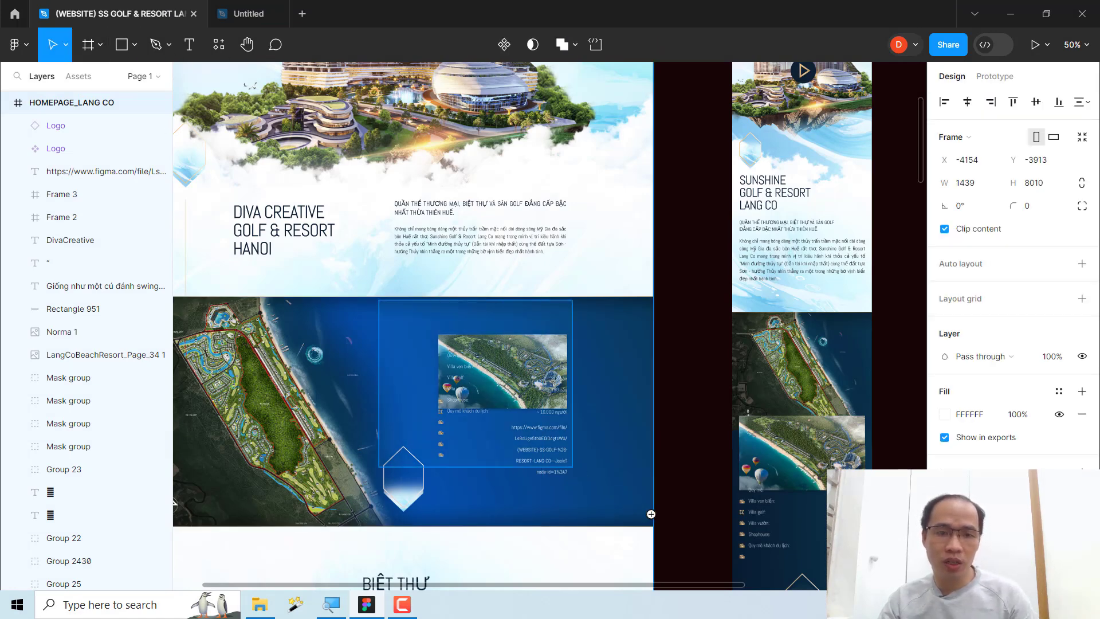
{"action": "scroll", "coordinate": [499, 471], "scroll_direction": "up", "scroll_amount": 5, "text": "ctrl"}
{"action": "left_click", "coordinate": [522, 256]}
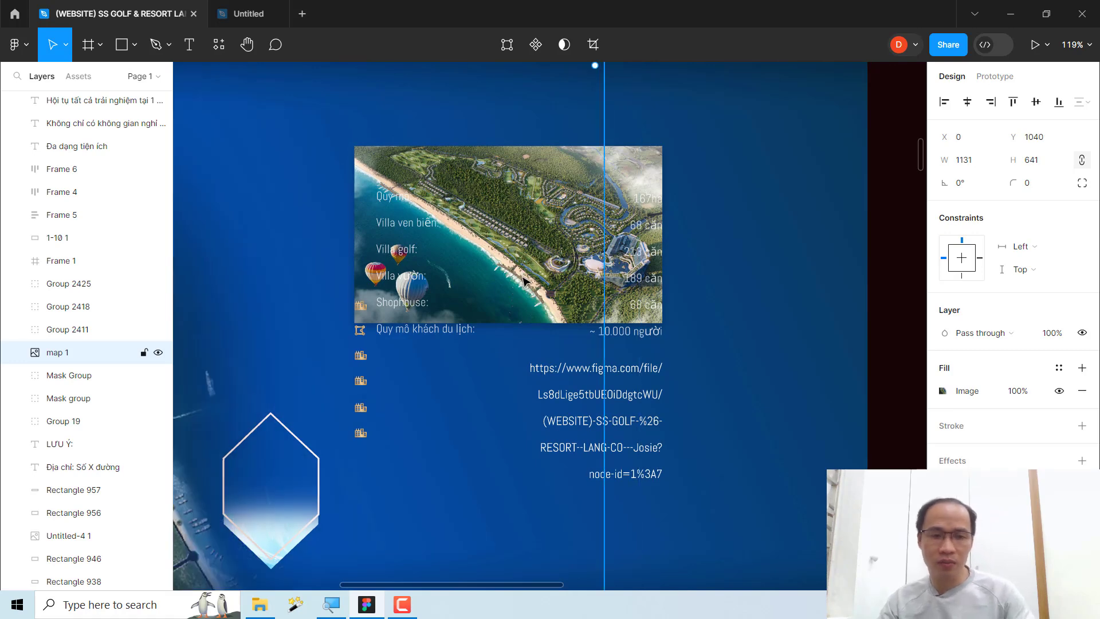
{"action": "scroll", "coordinate": [533, 285], "scroll_direction": "down", "scroll_amount": 4, "text": "ctrl"}
{"action": "scroll", "coordinate": [533, 270], "scroll_direction": "down", "scroll_amount": 3, "text": "ctrl"}
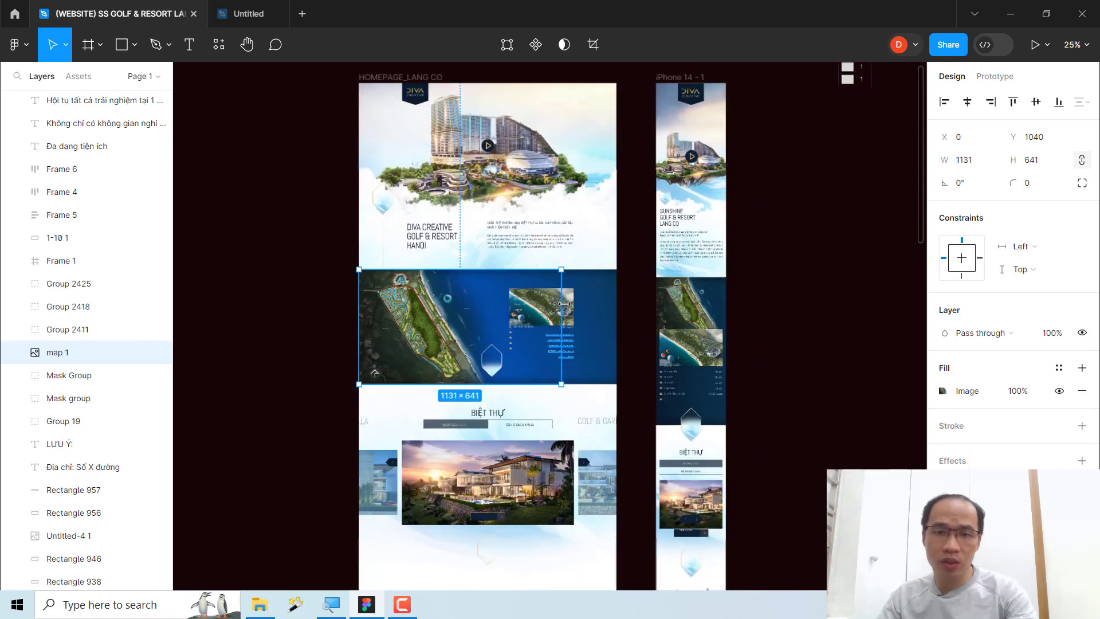
{"action": "left_click", "coordinate": [533, 250]}
{"action": "left_click", "coordinate": [513, 333]}
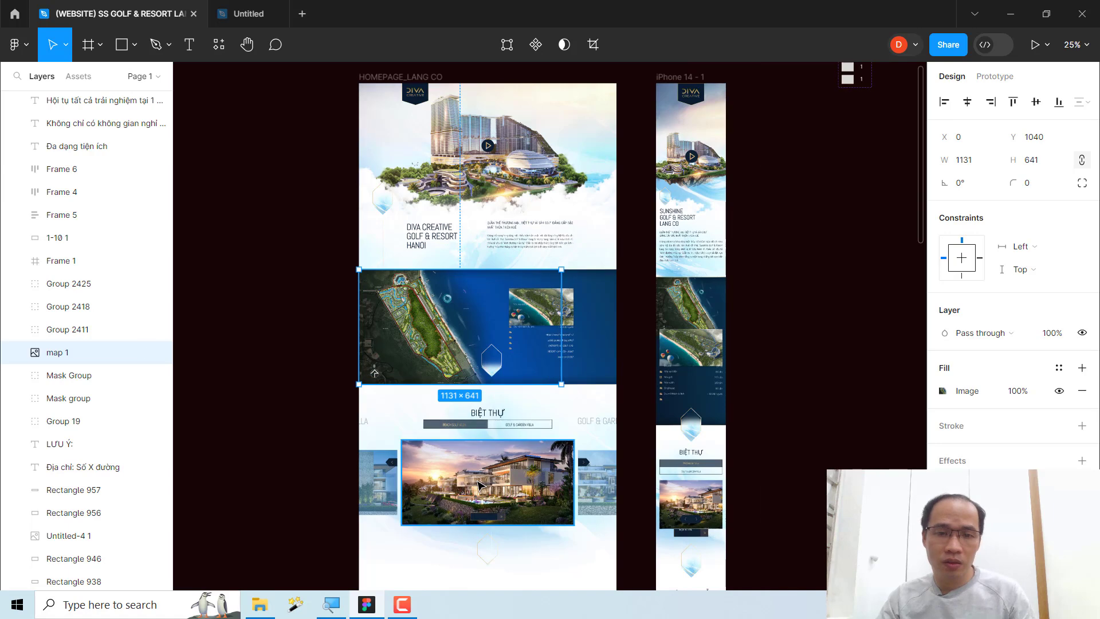
{"action": "left_click", "coordinate": [502, 483]}
Move the villa photo group up over the map and set its layer opacity to 50%
{"action": "left_click_drag", "start_coordinate": [484, 452], "coordinate": [450, 335]}
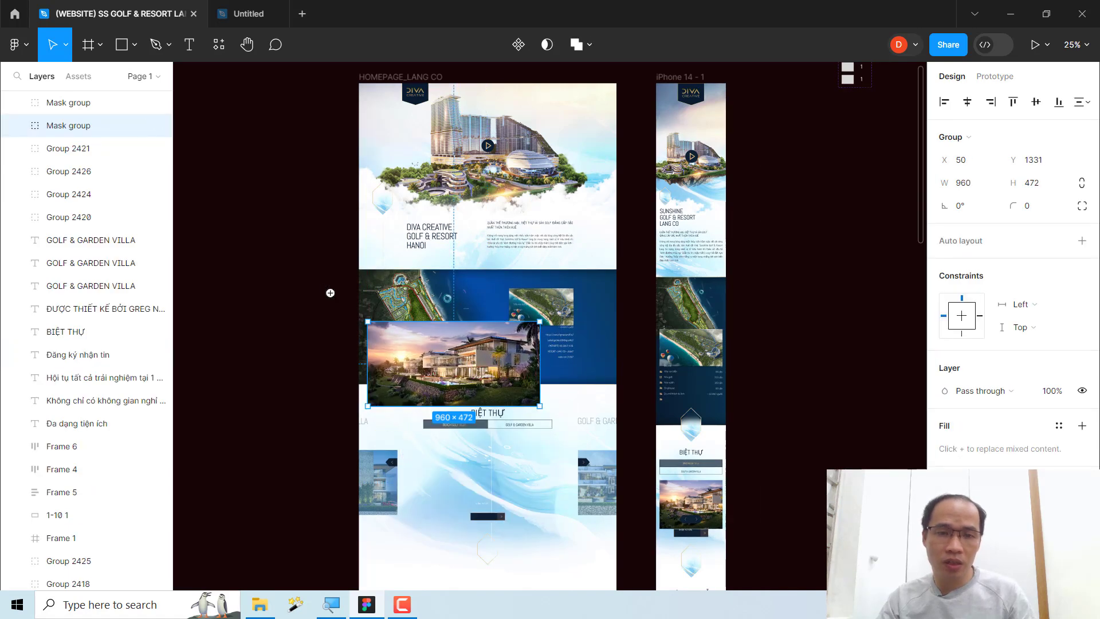
{"action": "scroll", "coordinate": [421, 410], "scroll_direction": "up", "scroll_amount": 5, "text": "ctrl"}
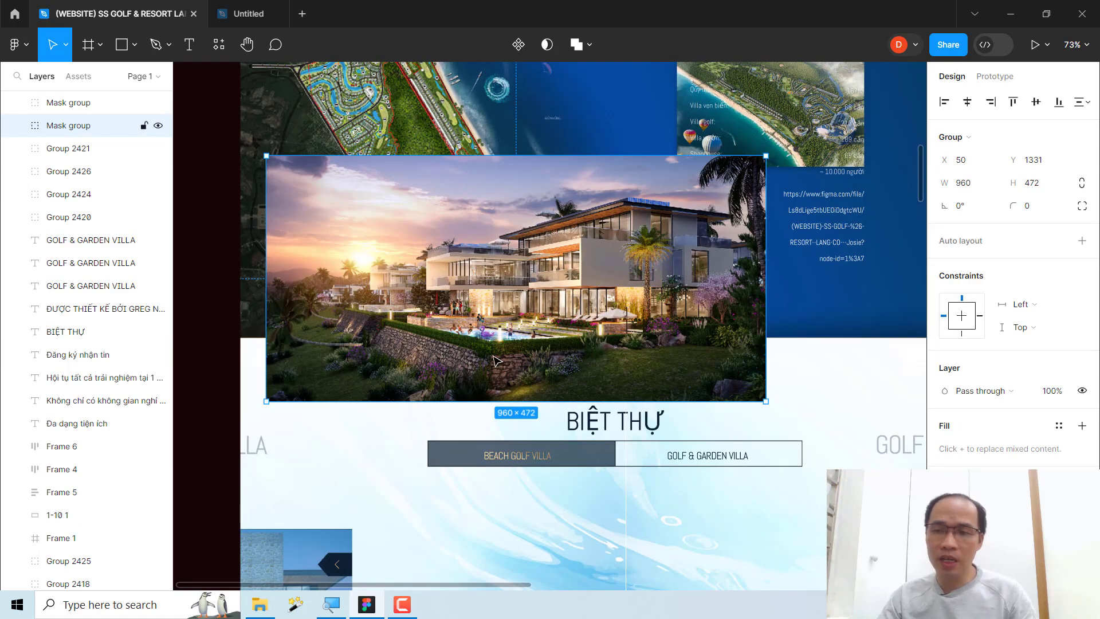
{"action": "left_click_drag", "start_coordinate": [467, 325], "coordinate": [468, 296]}
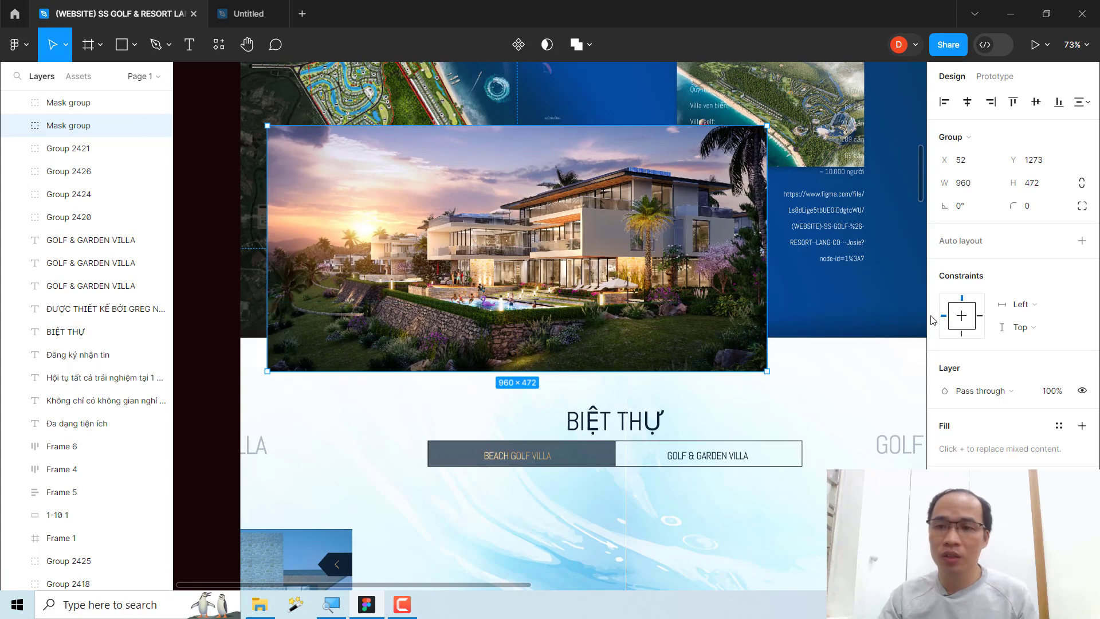
{"action": "left_click", "coordinate": [974, 393]}
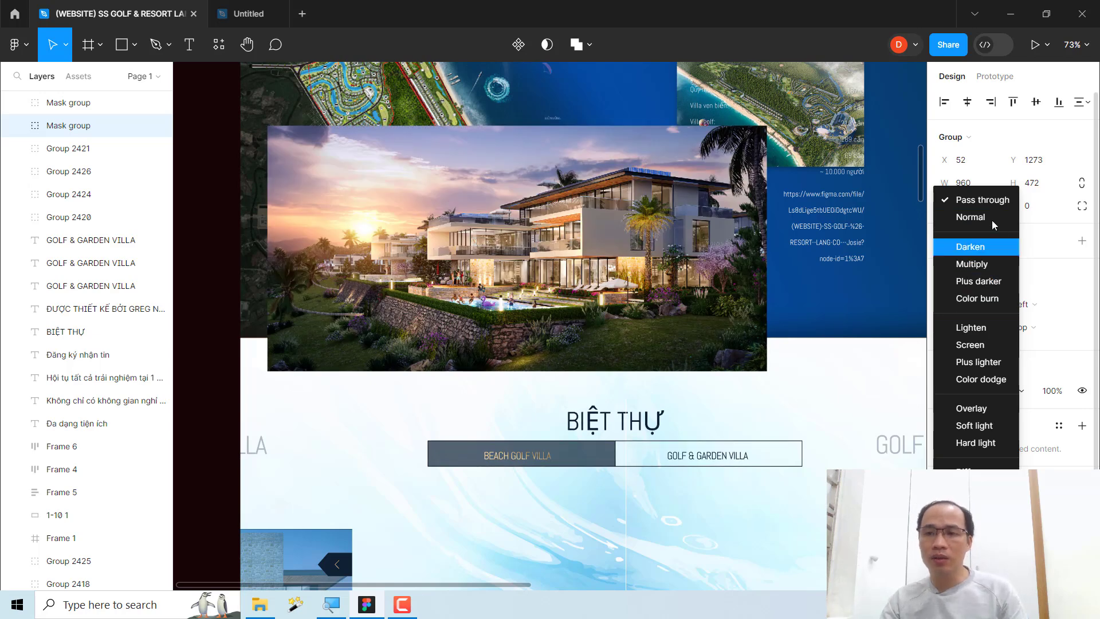
{"action": "left_click", "coordinate": [971, 217]}
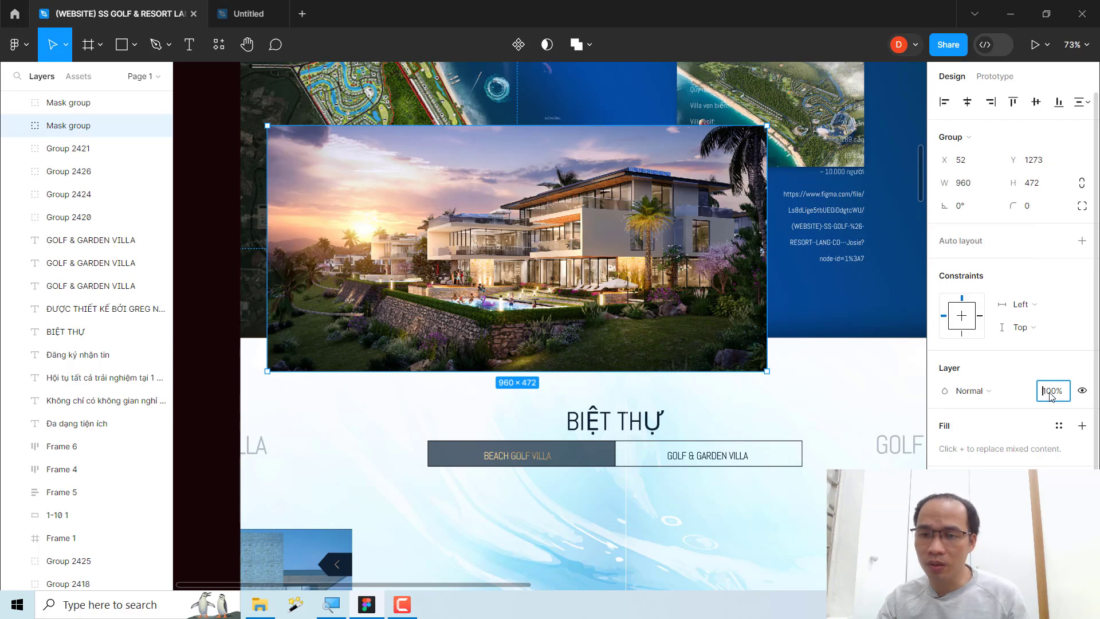
{"action": "type", "text": "50"}
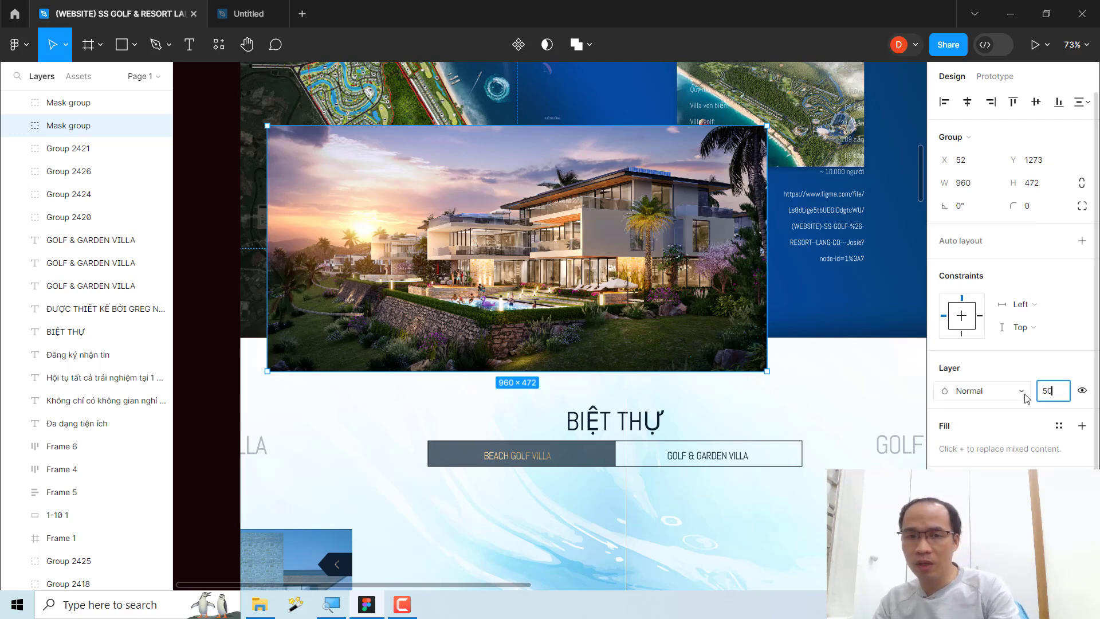
{"action": "key", "text": "Return"}
Shift the semi-transparent group right and down to X 291, Y 1425 above BIỆT THỰ
{"action": "left_click_drag", "start_coordinate": [403, 253], "coordinate": [573, 322]}
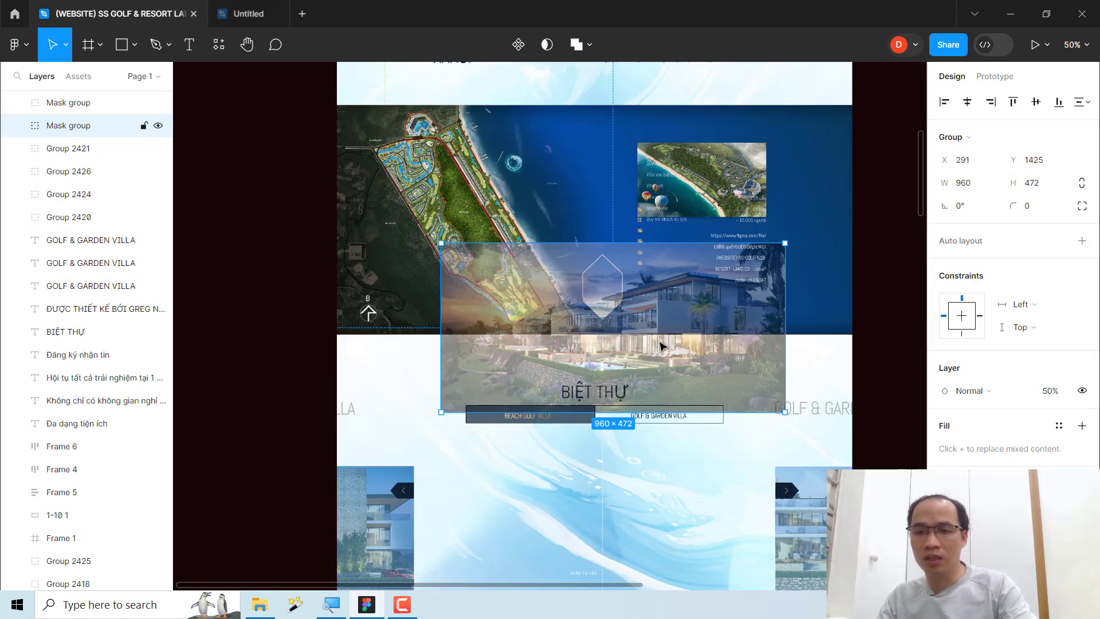
{"action": "left_click_drag", "start_coordinate": [573, 322], "coordinate": [605, 292]}
{"action": "key", "text": "minus"}
{"action": "scroll", "coordinate": [1006, 461], "scroll_direction": "down", "scroll_amount": 1}
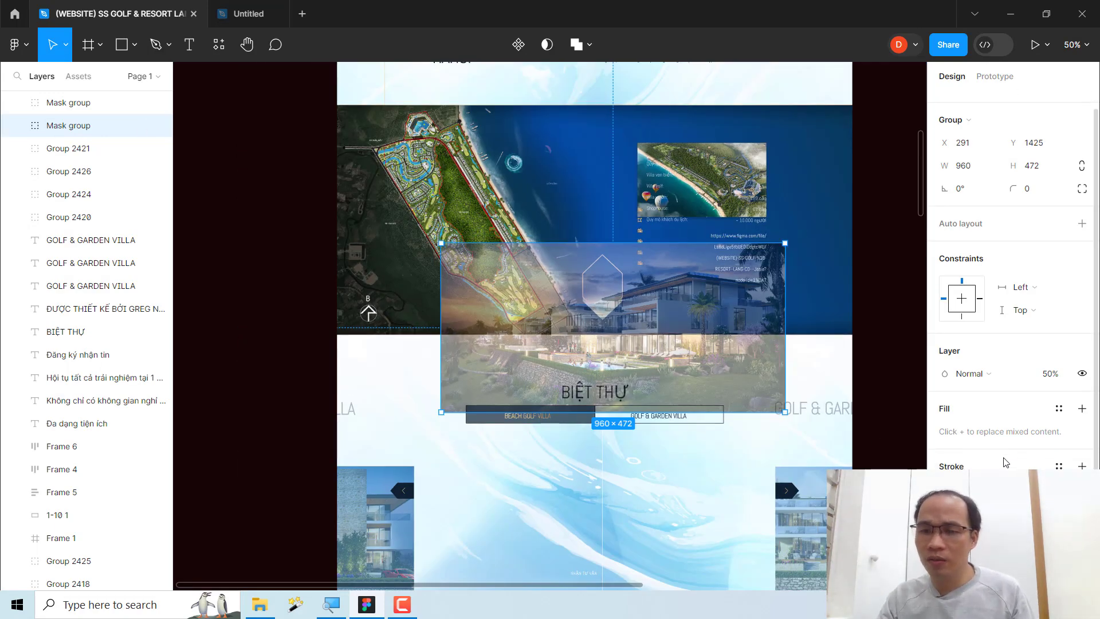
In the Untitled file, move the magenta triangle out of Frame 1
{"action": "left_click", "coordinate": [248, 14]}
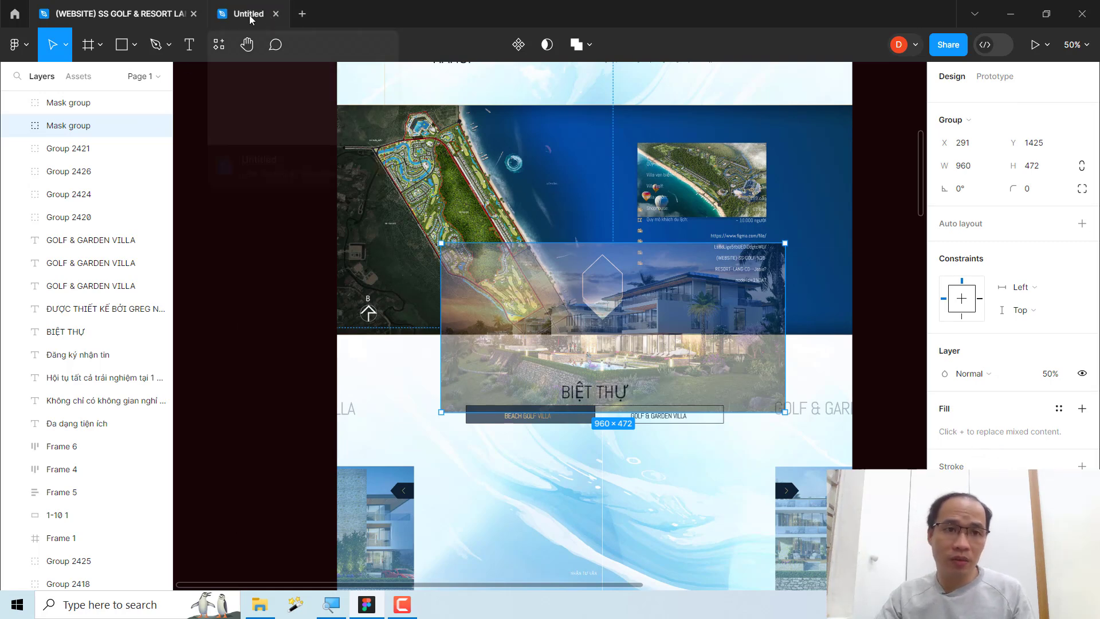
{"action": "left_click_drag", "start_coordinate": [604, 258], "coordinate": [823, 576]}
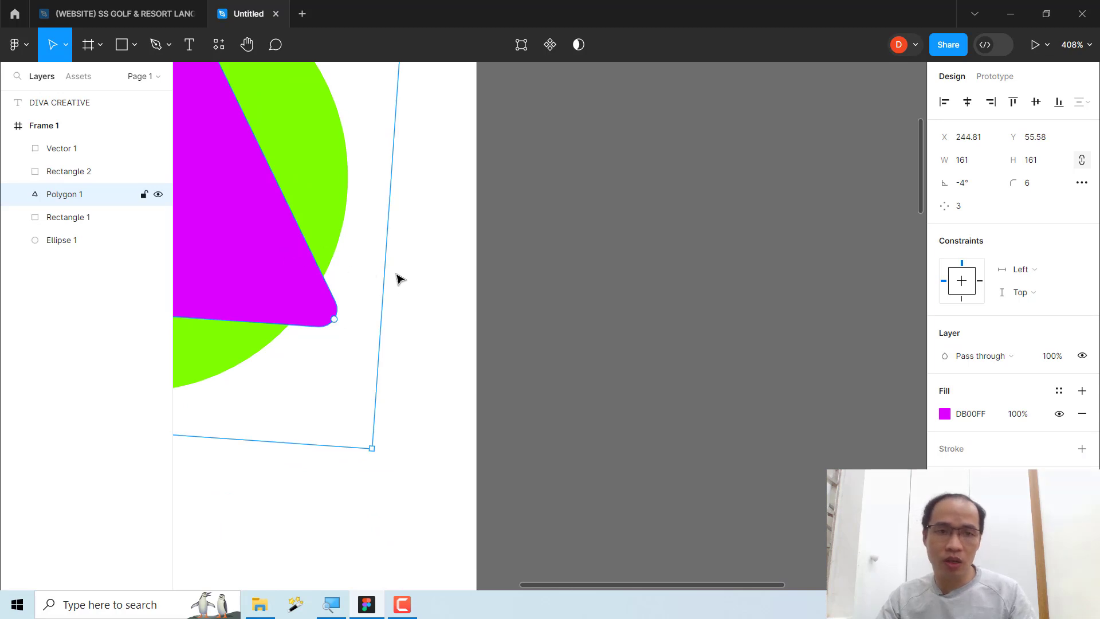
{"action": "left_click_drag", "start_coordinate": [400, 279], "coordinate": [794, 361]}
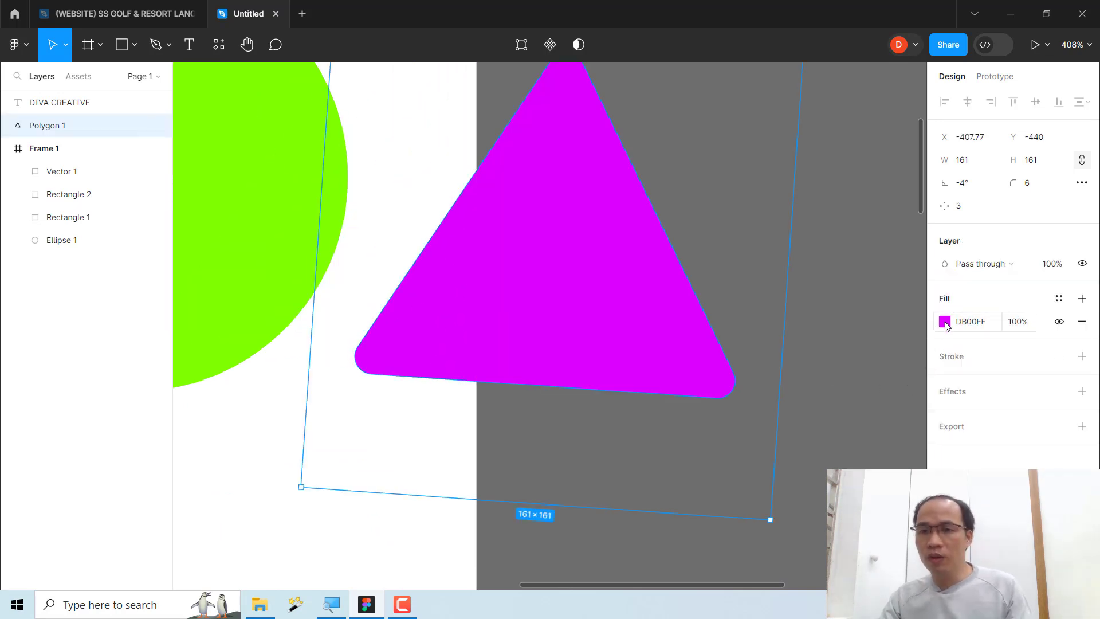
Recolour the triangle's fill to deeper purple 9515AA
{"action": "left_click", "coordinate": [946, 322]}
{"action": "left_click_drag", "start_coordinate": [833, 267], "coordinate": [903, 244]}
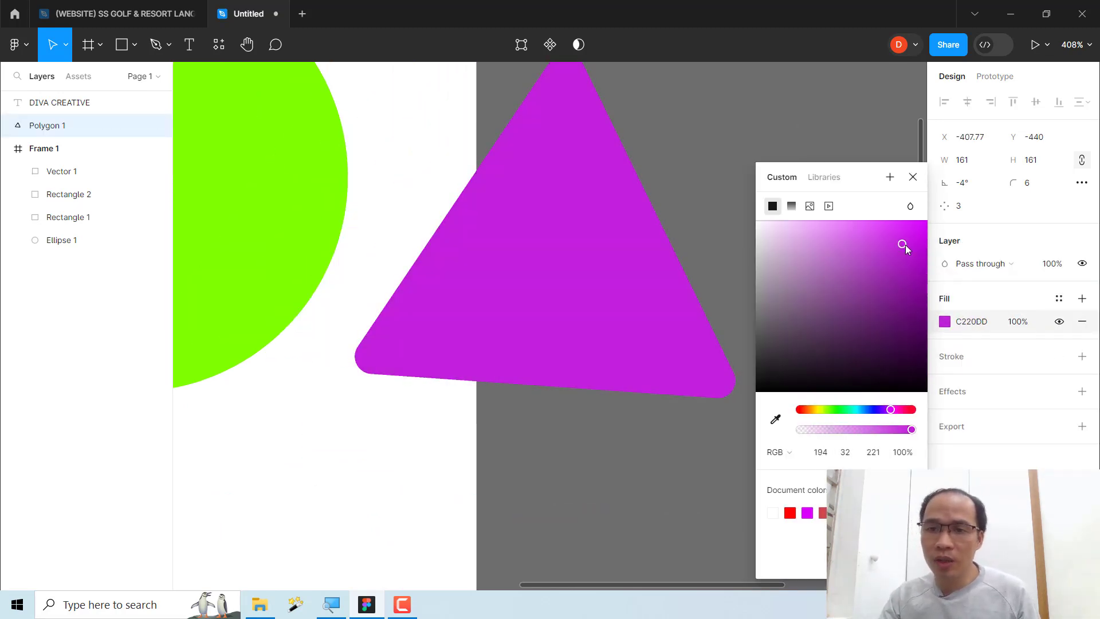
{"action": "mouse_move", "coordinate": [903, 245]}
{"action": "left_mouse_down"}
{"action": "mouse_move", "coordinate": [866, 283]}
{"action": "mouse_move", "coordinate": [875, 276]}
{"action": "left_mouse_up"}
{"action": "left_click", "coordinate": [875, 289]}
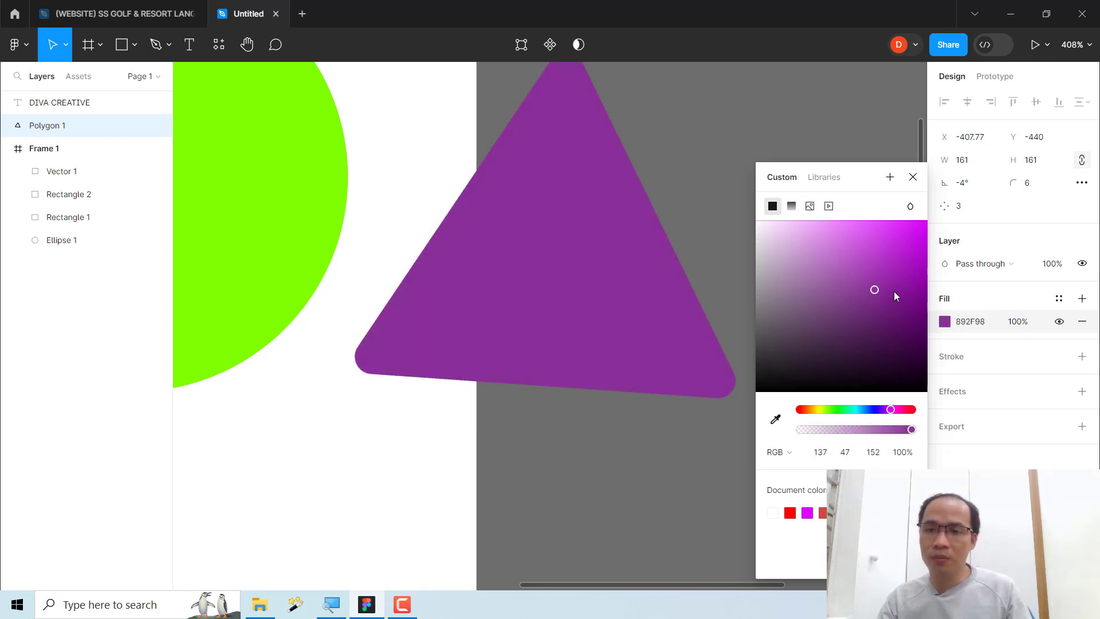
{"action": "left_click", "coordinate": [906, 279]}
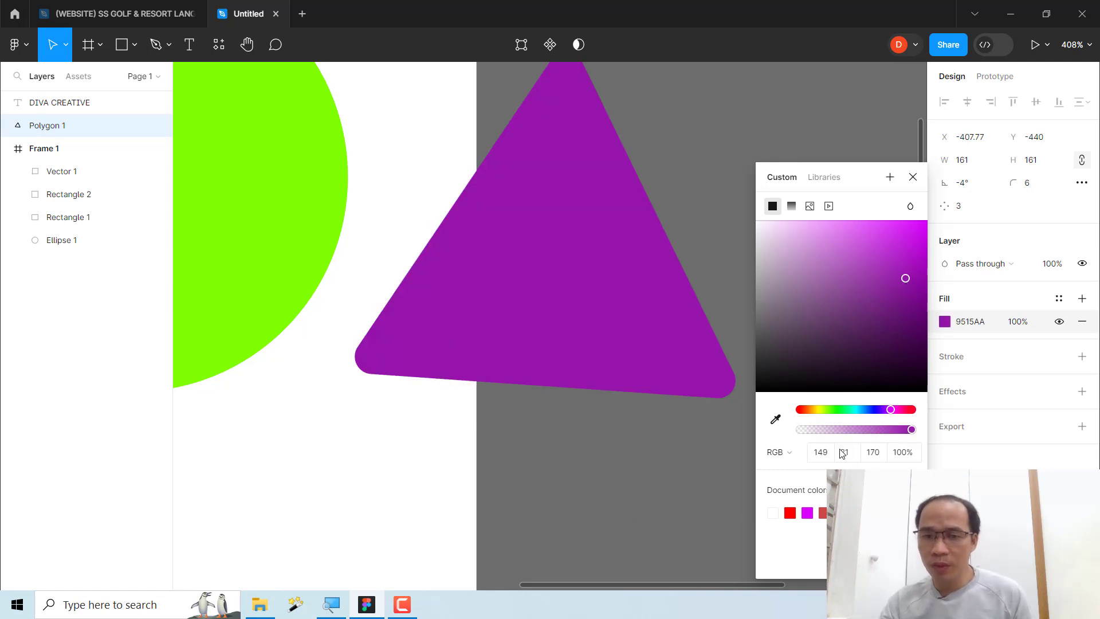
{"action": "left_click", "coordinate": [619, 457]}
Move the green 147×147 circle out of Frame 1
{"action": "key", "text": "minus"}
{"action": "scroll", "coordinate": [690, 315], "scroll_direction": "right", "scroll_amount": 2}
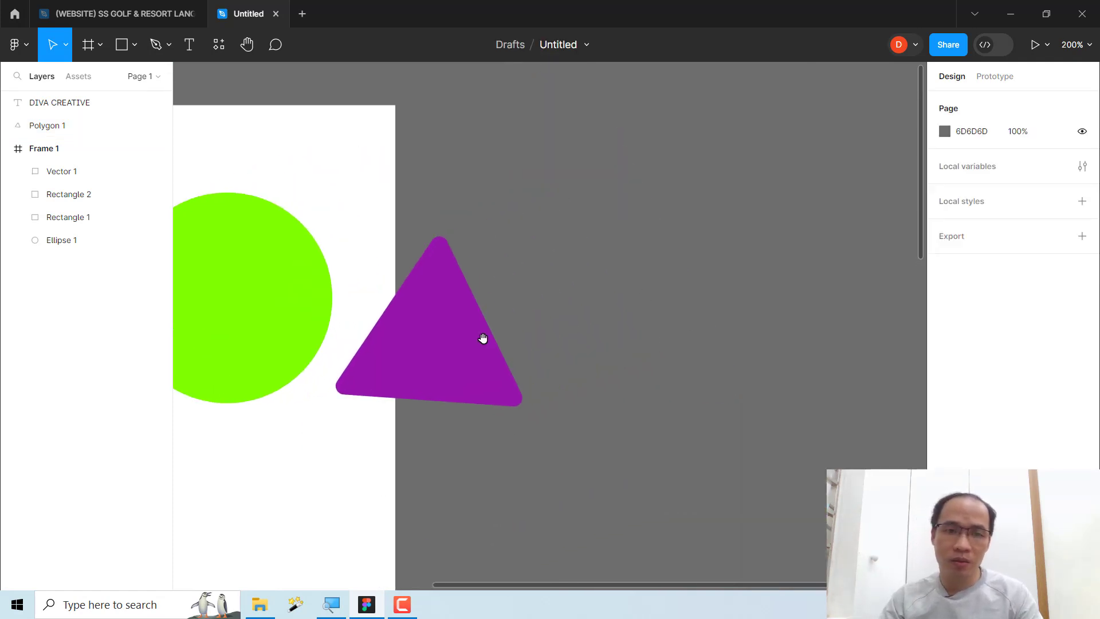
{"action": "left_click_drag", "start_coordinate": [257, 315], "coordinate": [765, 312]}
Give the circle a linear gradient with a fully opaque magenta end stop
{"action": "left_click_drag", "start_coordinate": [617, 197], "coordinate": [872, 422]}
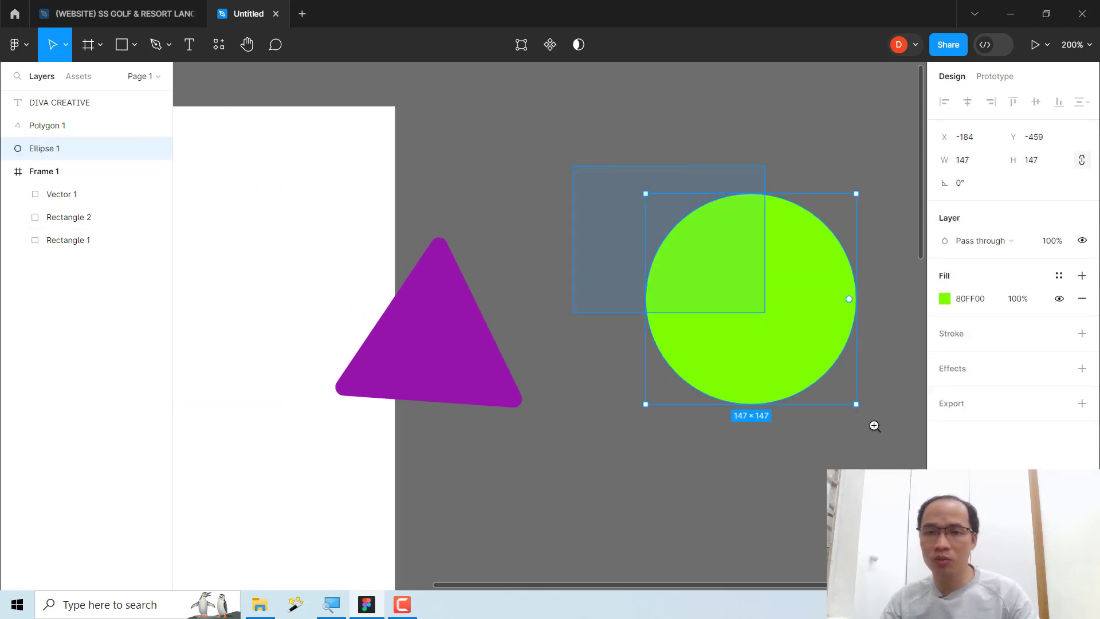
{"action": "left_click", "coordinate": [945, 299]}
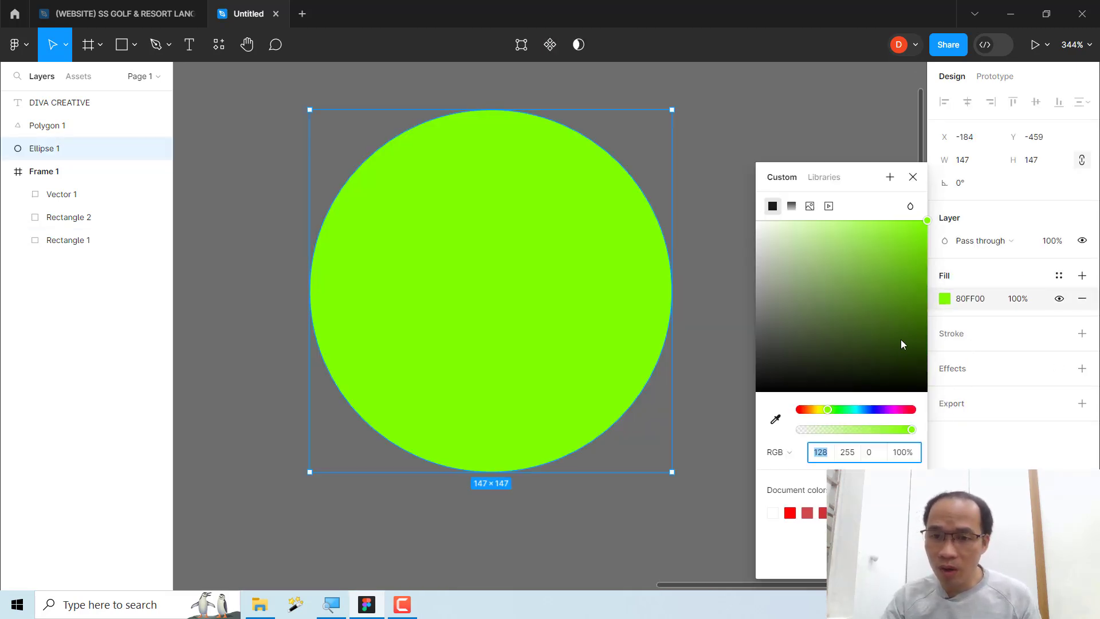
{"action": "left_click", "coordinate": [777, 211]}
{"action": "left_click", "coordinate": [792, 206]}
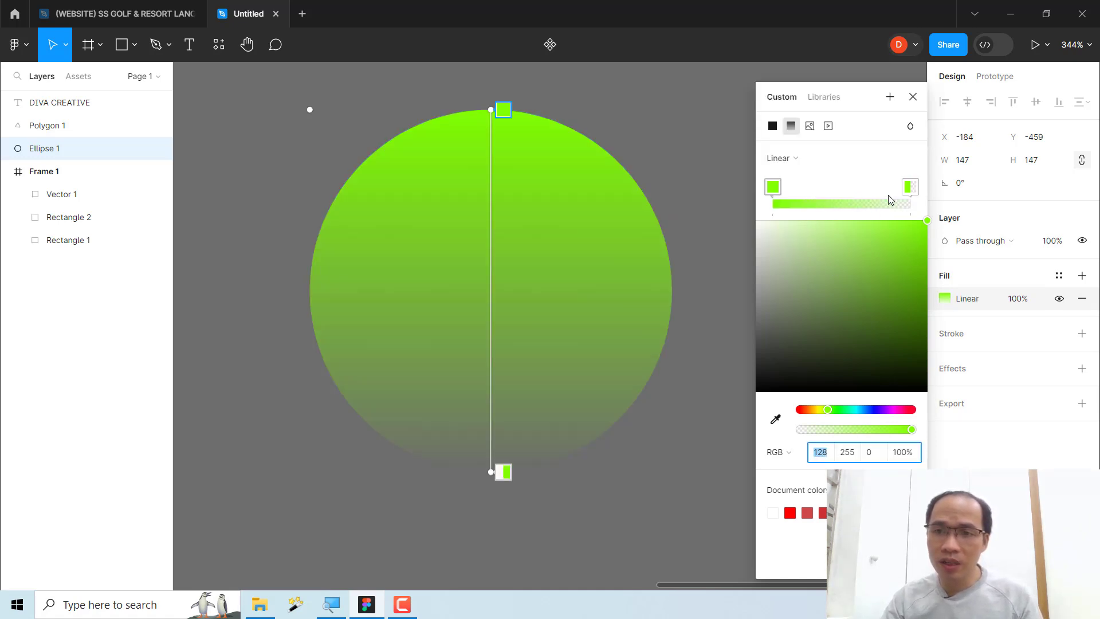
{"action": "left_click", "coordinate": [910, 187]}
{"action": "left_click_drag", "start_coordinate": [916, 287], "coordinate": [902, 344]}
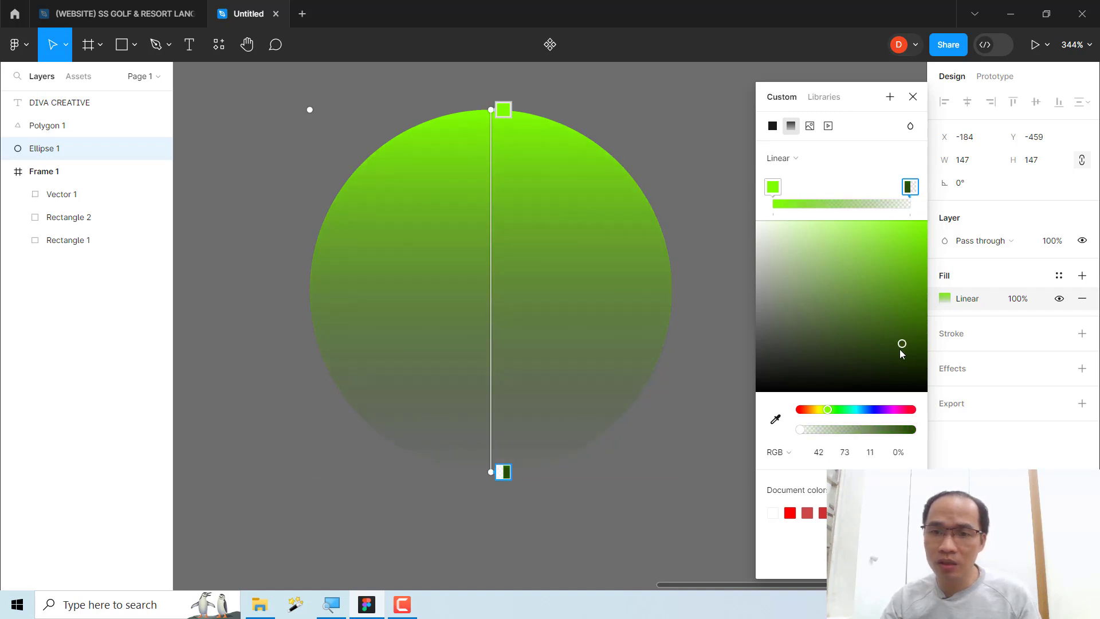
{"action": "left_click", "coordinate": [901, 409]}
{"action": "left_click", "coordinate": [901, 301]}
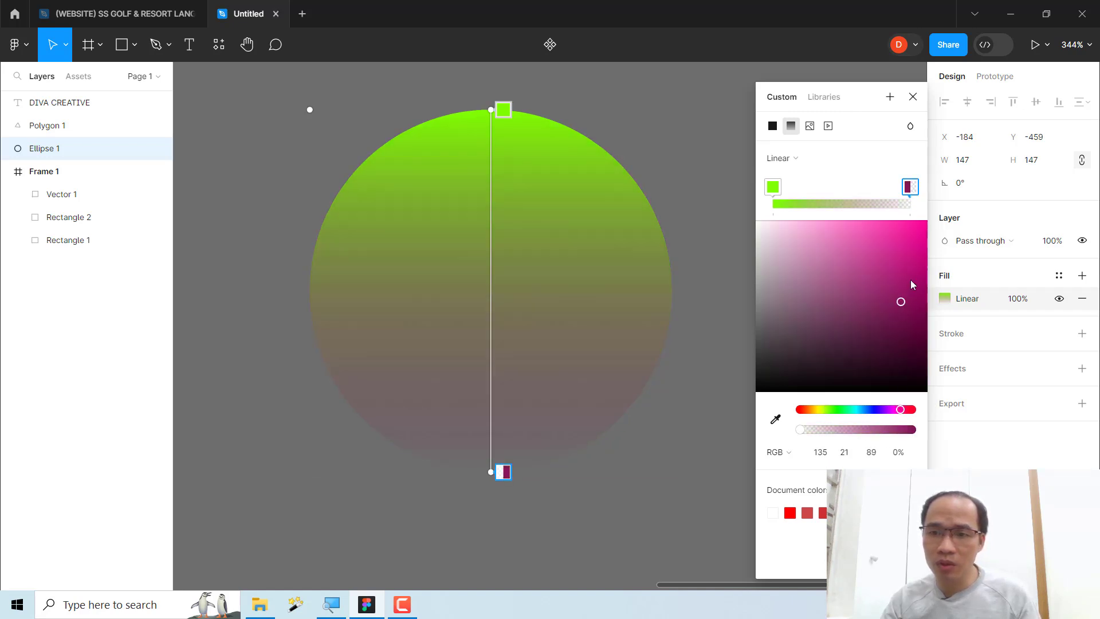
{"action": "left_click", "coordinate": [908, 286]}
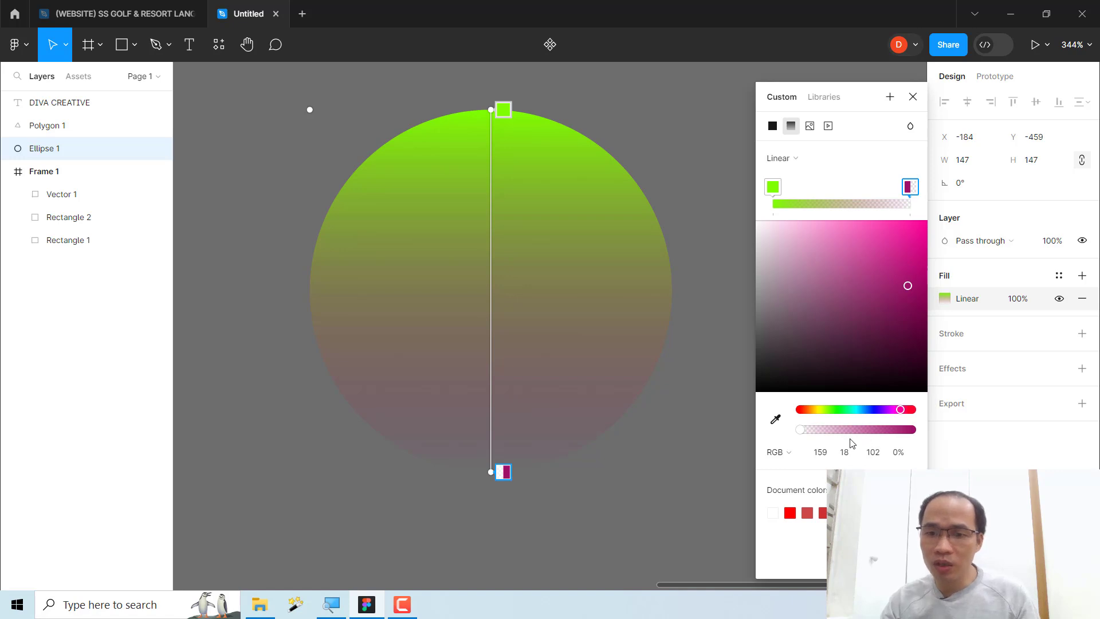
{"action": "mouse_move", "coordinate": [801, 430]}
{"action": "left_mouse_down"}
{"action": "mouse_move", "coordinate": [830, 430]}
{"action": "mouse_move", "coordinate": [781, 446]}
{"action": "mouse_move", "coordinate": [932, 442]}
{"action": "left_mouse_up"}
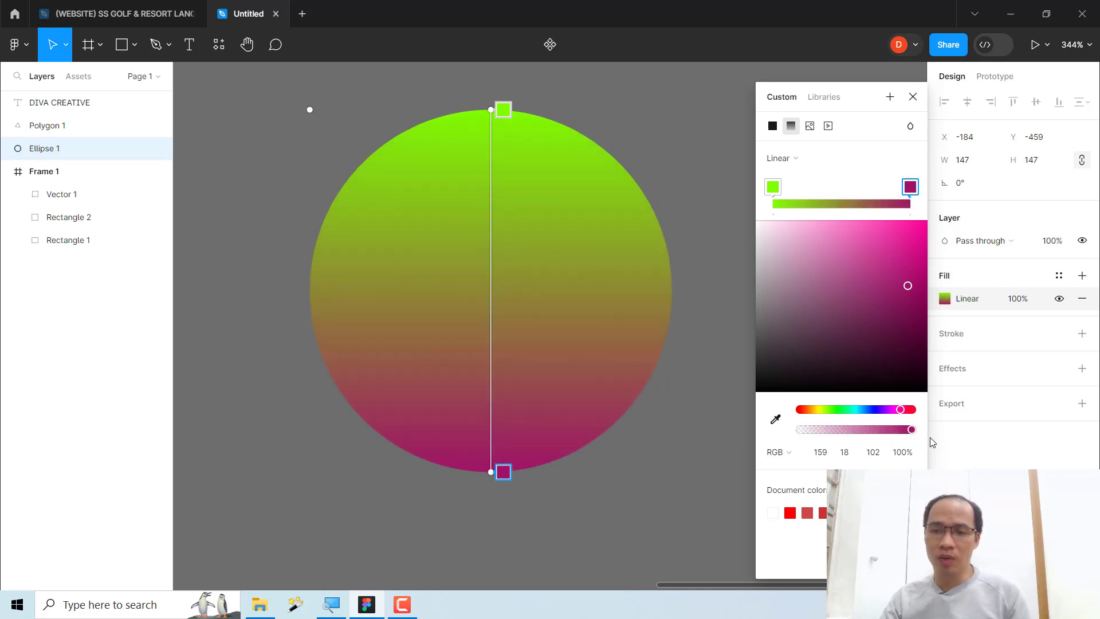
Try Diamond and Radial gradient types, return to Linear, then switch the fill to Image
{"action": "left_click", "coordinate": [781, 158]}
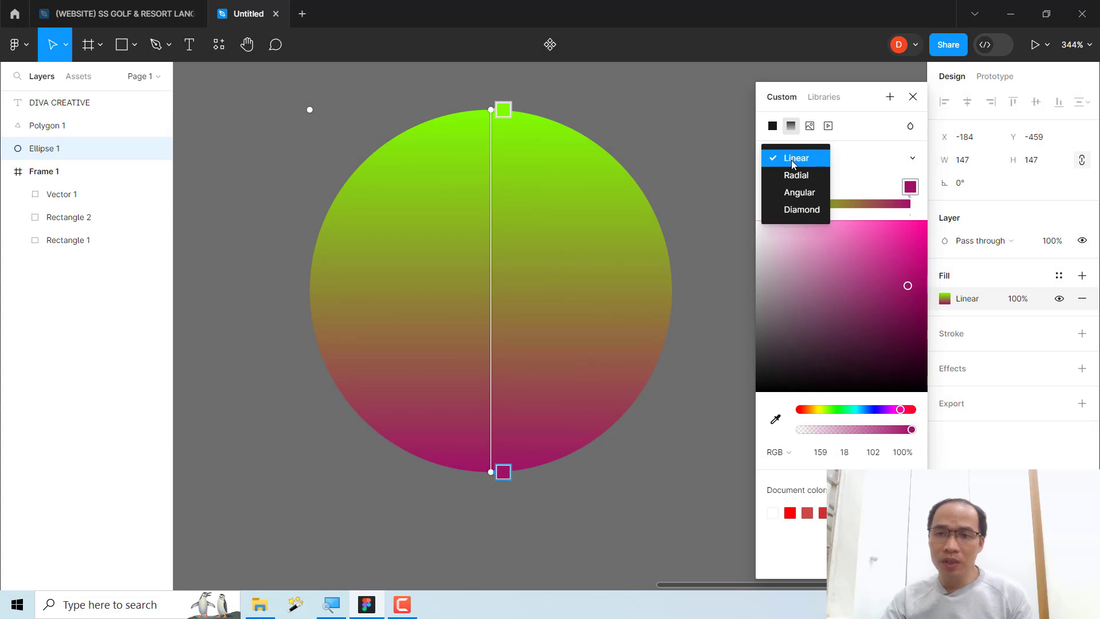
{"action": "left_click", "coordinate": [796, 209]}
{"action": "left_click", "coordinate": [793, 155]}
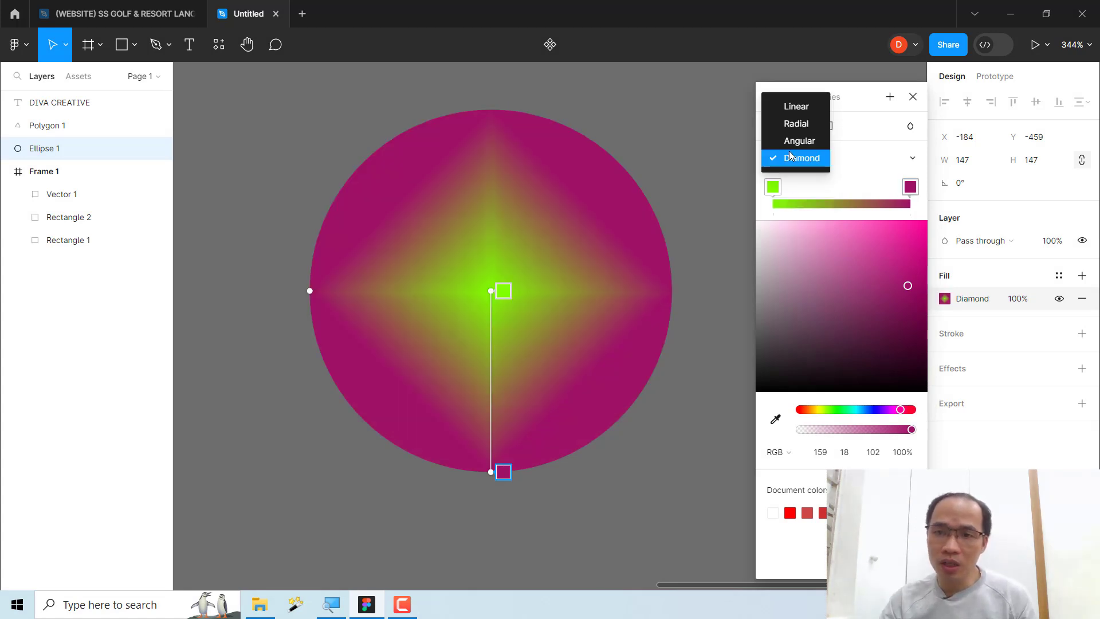
{"action": "left_click", "coordinate": [797, 123]}
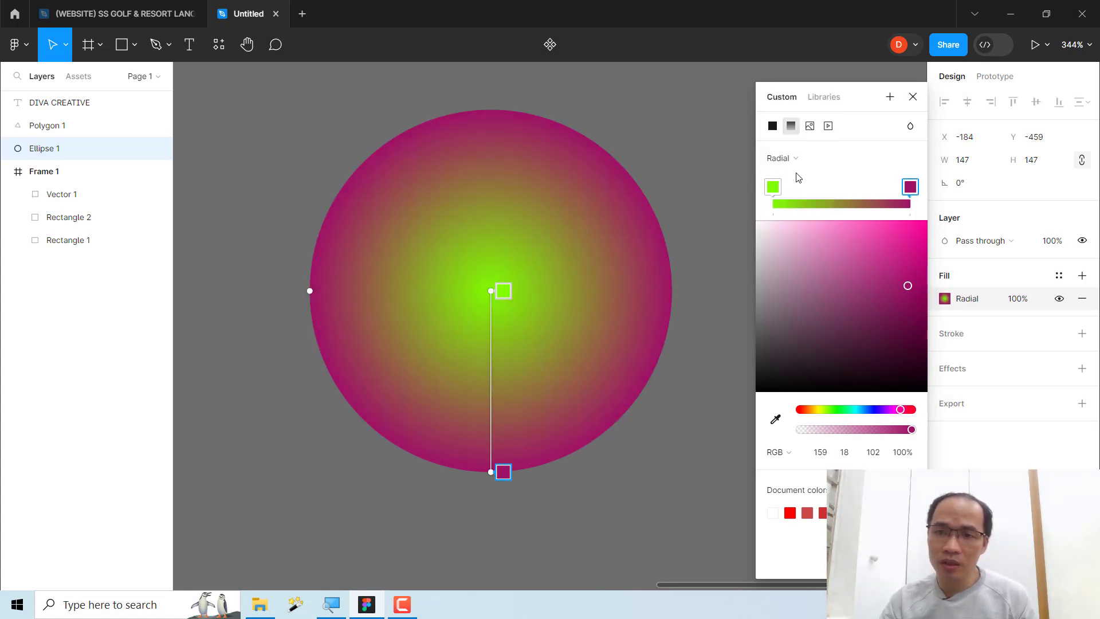
{"action": "left_click", "coordinate": [794, 158]}
{"action": "left_click", "coordinate": [800, 192]}
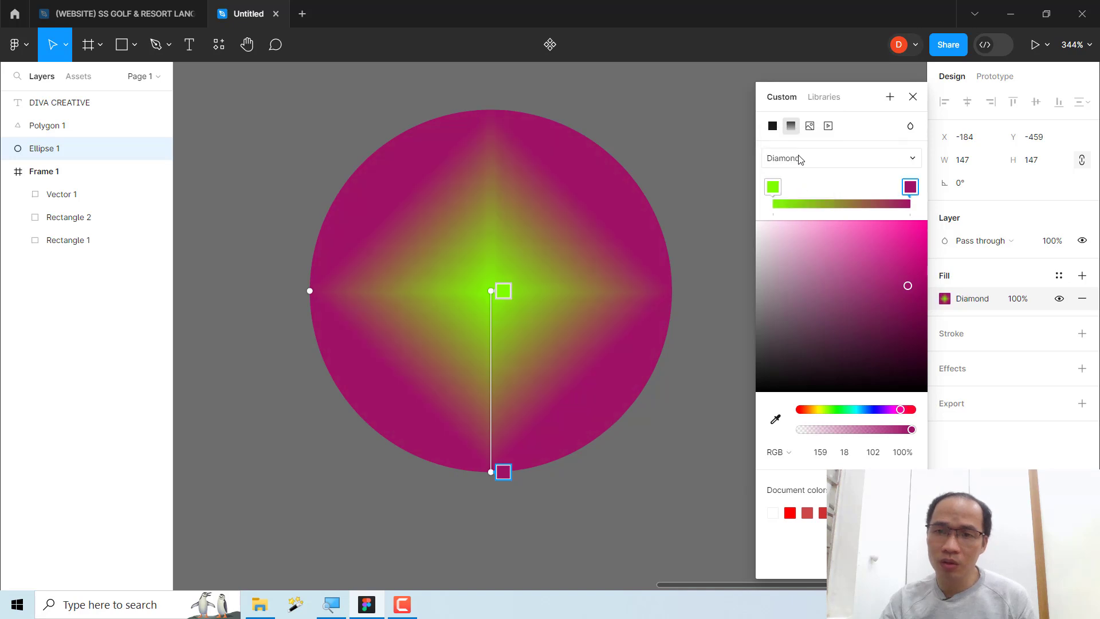
{"action": "left_click", "coordinate": [800, 158]}
{"action": "left_click", "coordinate": [794, 107]}
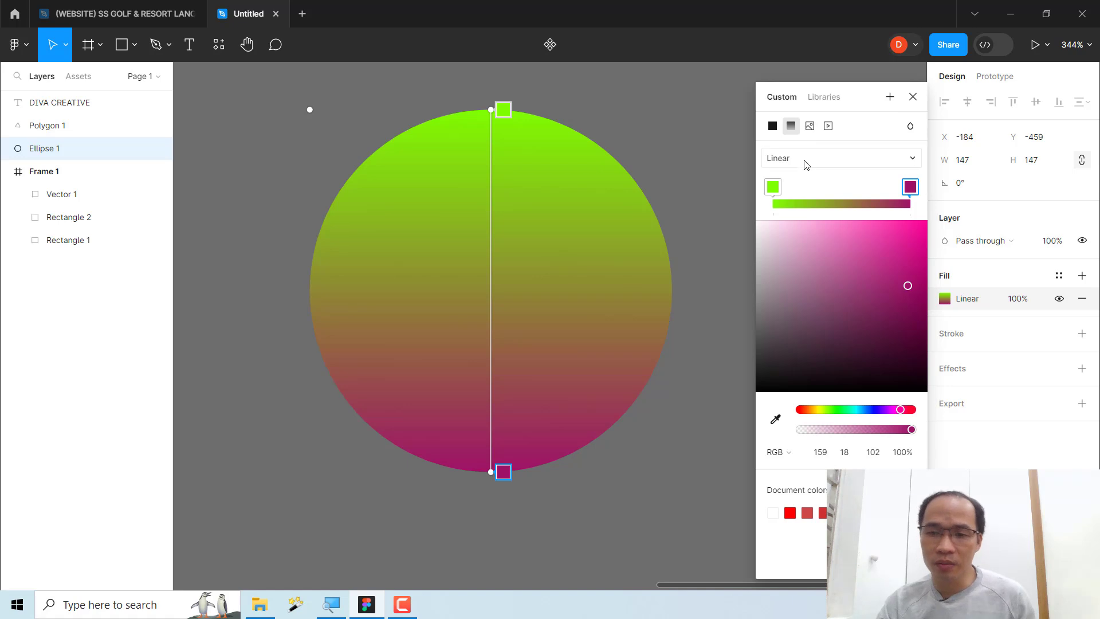
{"action": "left_click", "coordinate": [810, 126]}
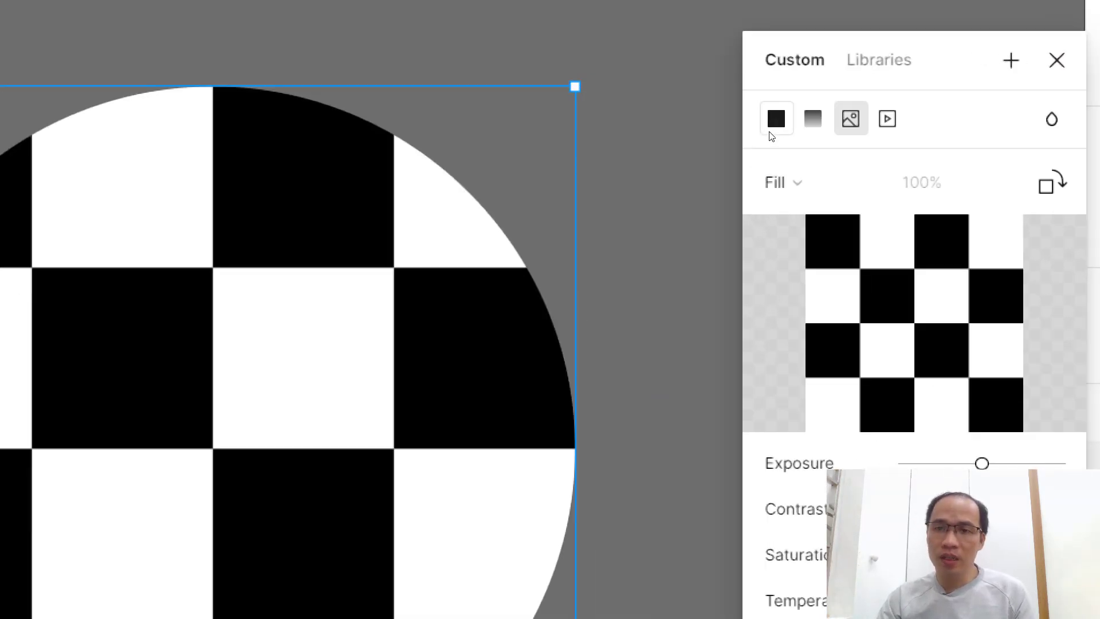
Settle the circle on an Image fill, nudge it right, and cancel the Choose image browser
{"action": "left_click", "coordinate": [771, 137]}
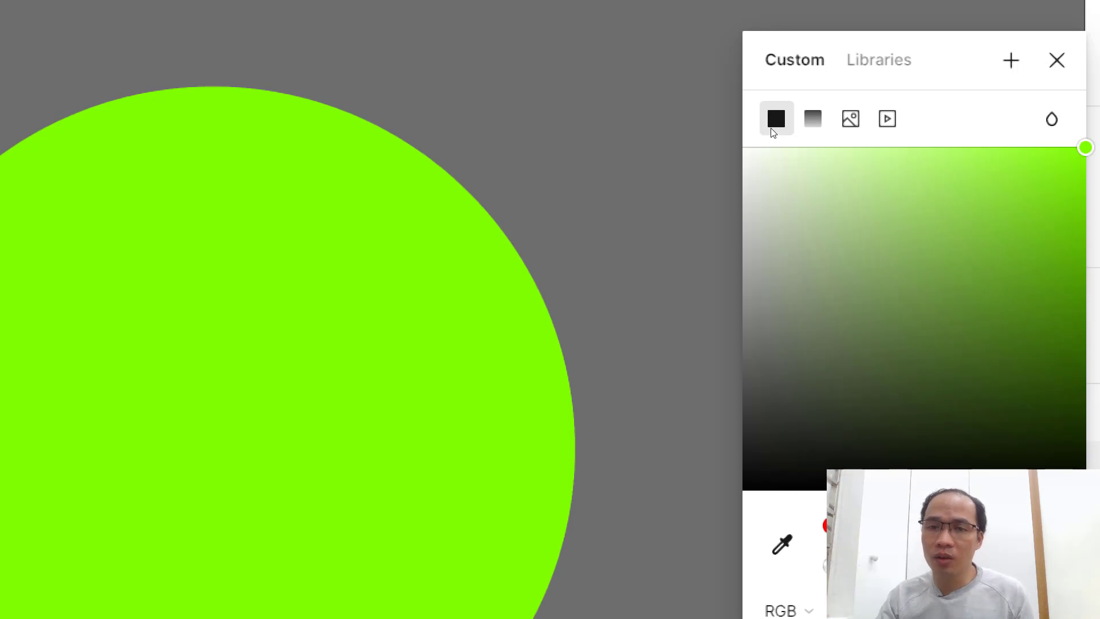
{"action": "left_click", "coordinate": [796, 132]}
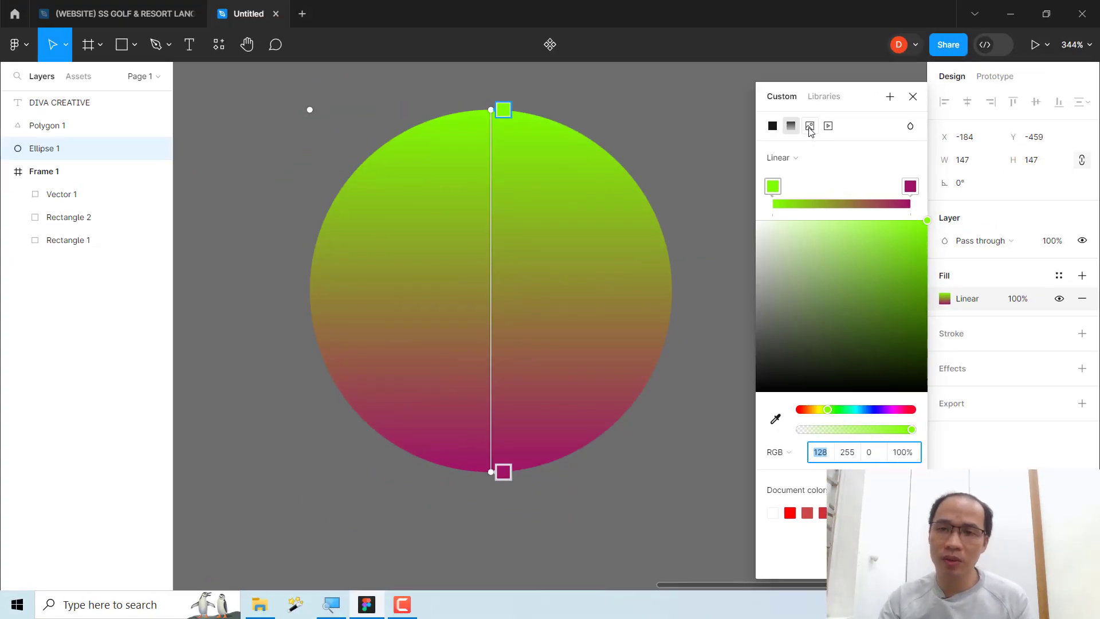
{"action": "left_click", "coordinate": [809, 129]}
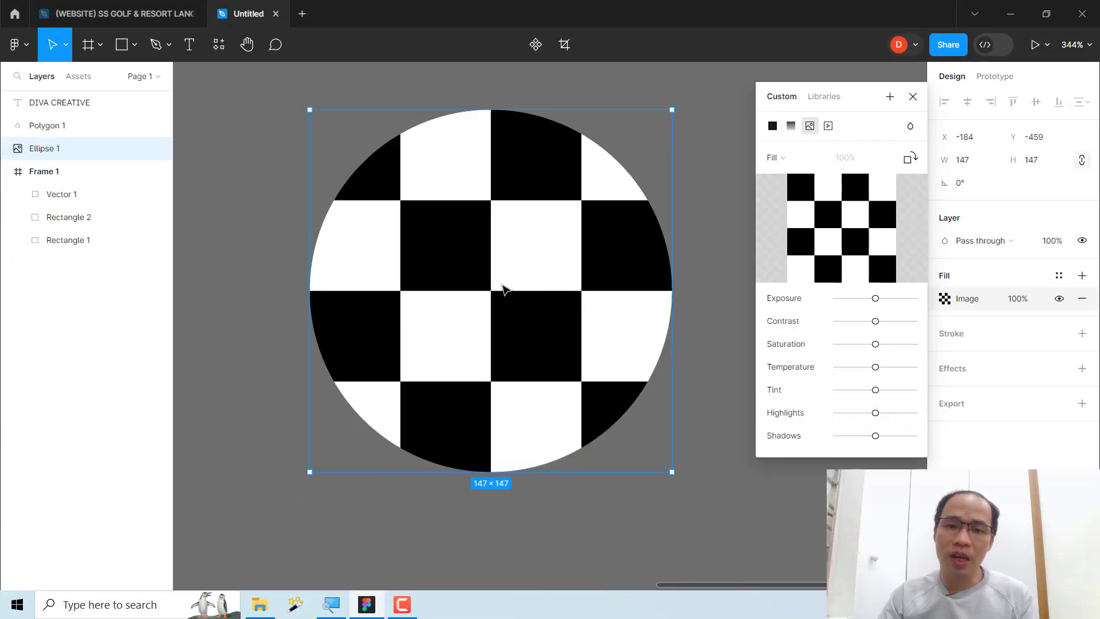
{"action": "left_click_drag", "start_coordinate": [505, 309], "coordinate": [532, 310]}
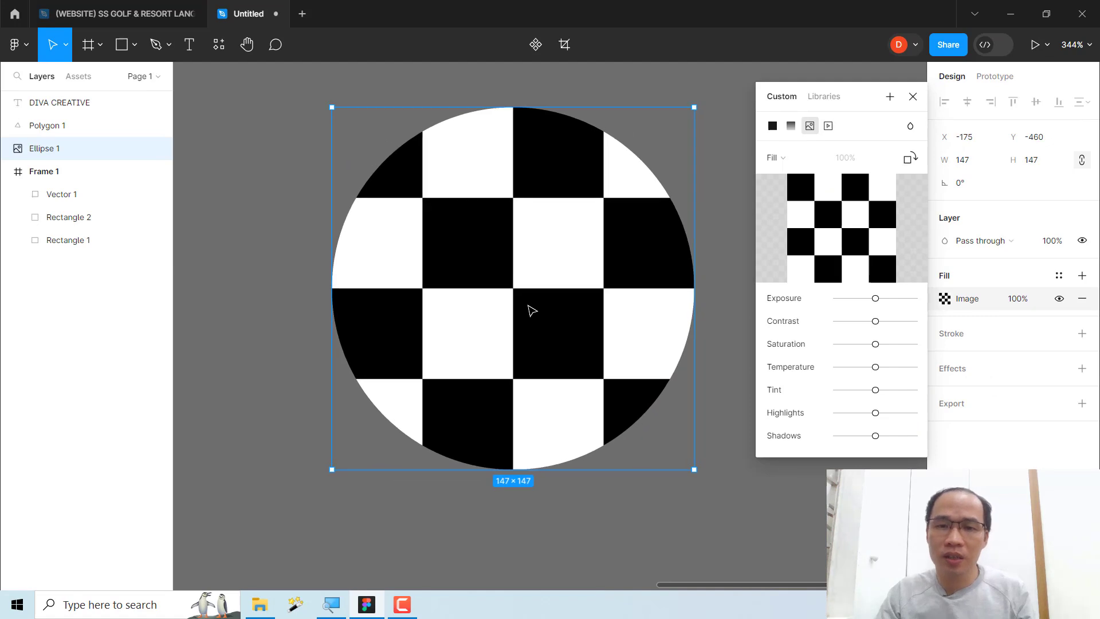
{"action": "left_click", "coordinate": [134, 45]}
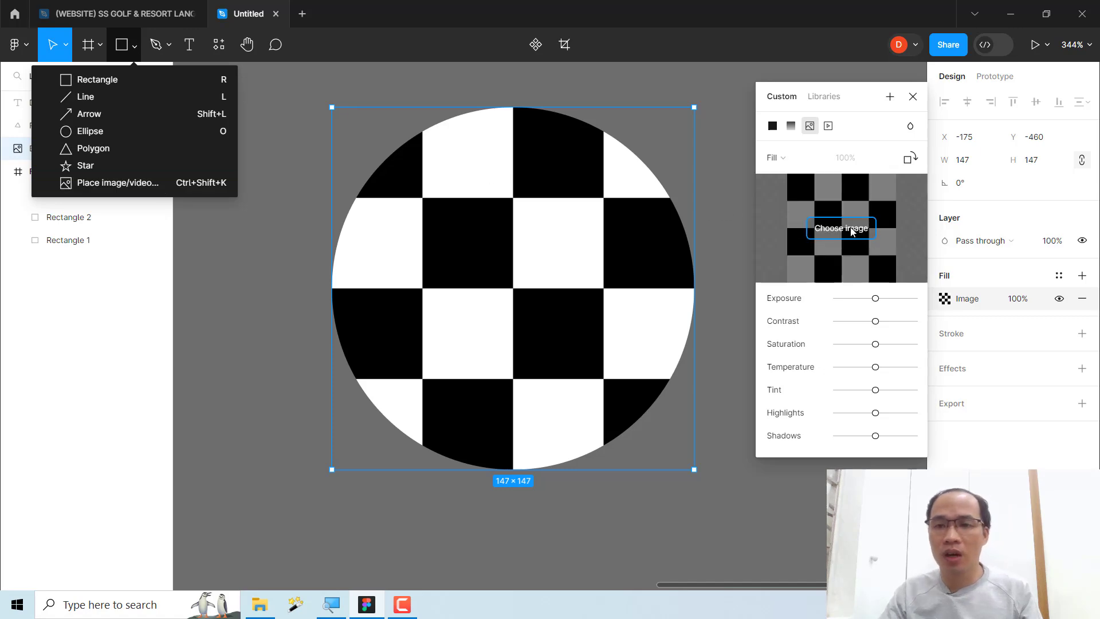
{"action": "left_click", "coordinate": [852, 231]}
{"action": "key", "text": "Escape"}
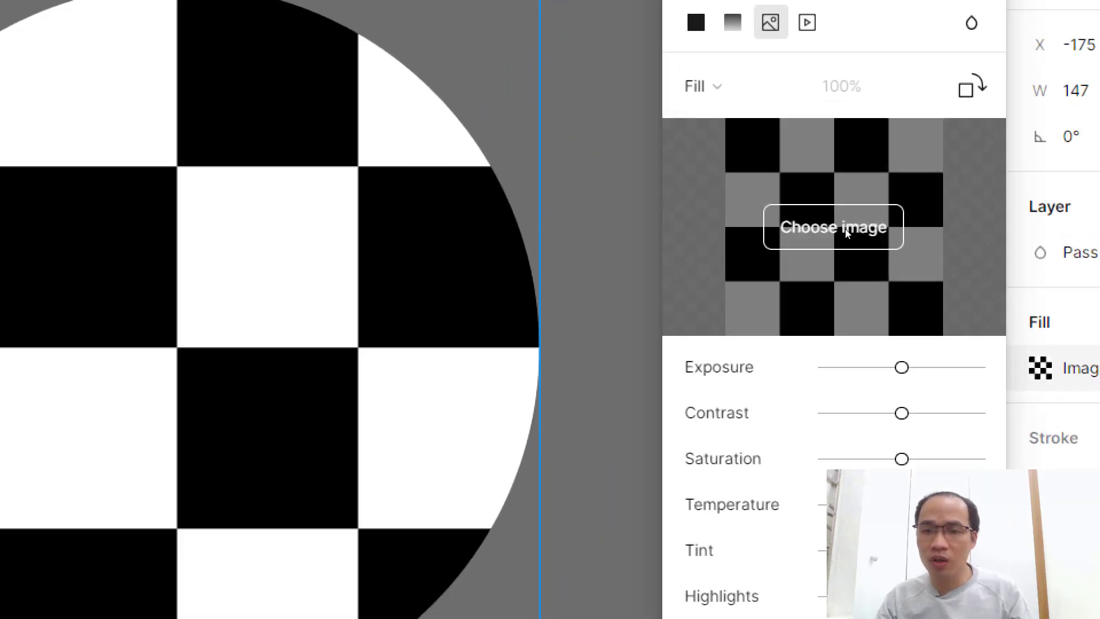
Fill the circle with the event photo from Downloads
{"action": "left_click", "coordinate": [847, 232]}
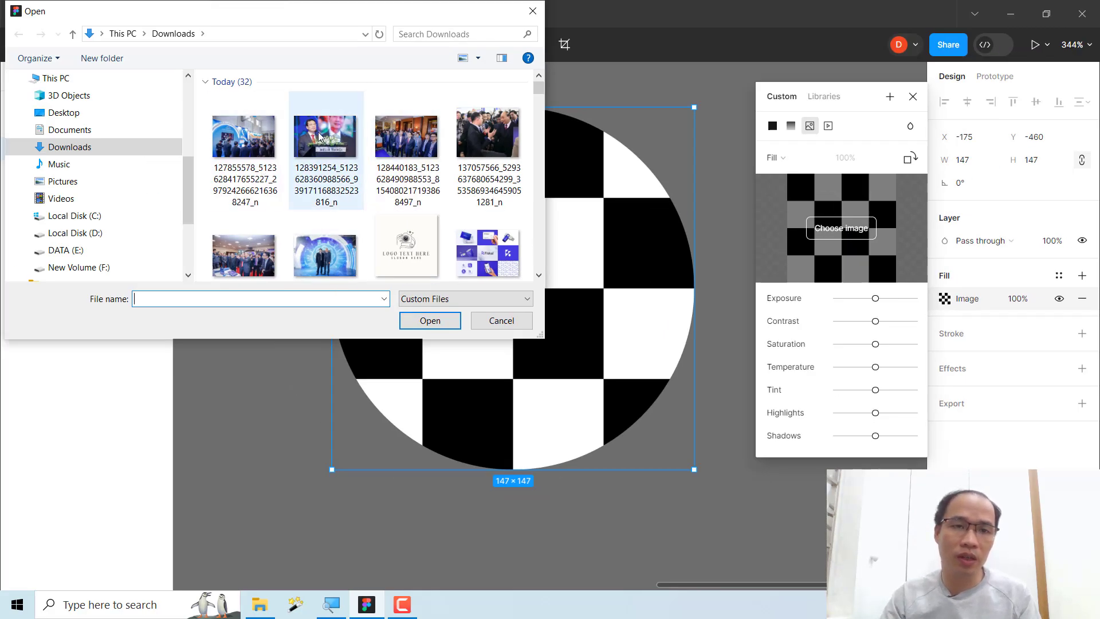
{"action": "left_click", "coordinate": [335, 256]}
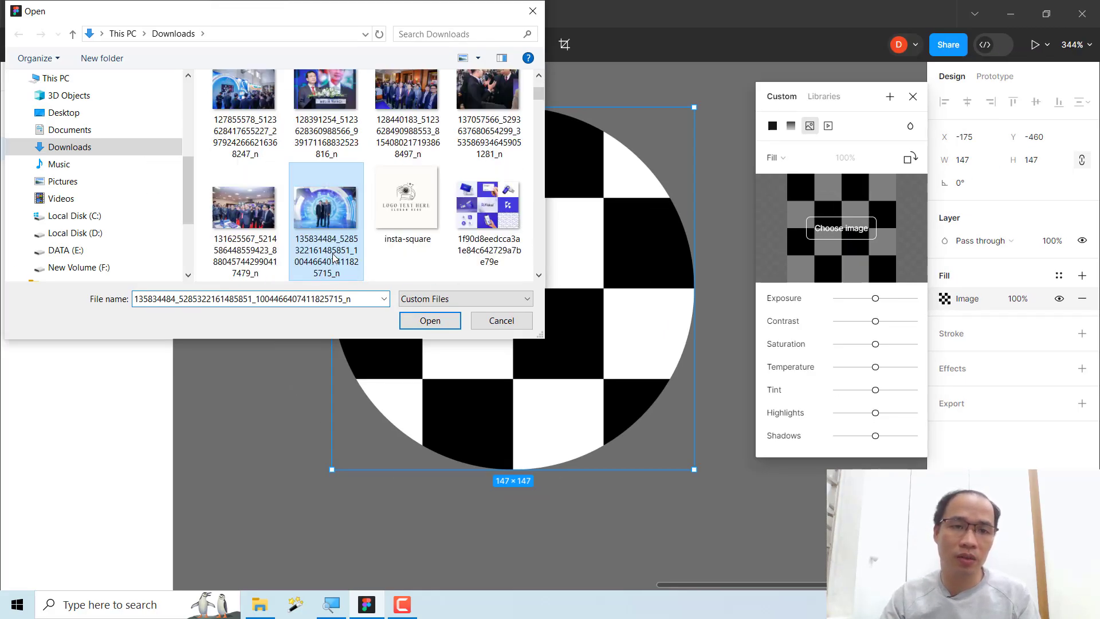
{"action": "left_click", "coordinate": [427, 319]}
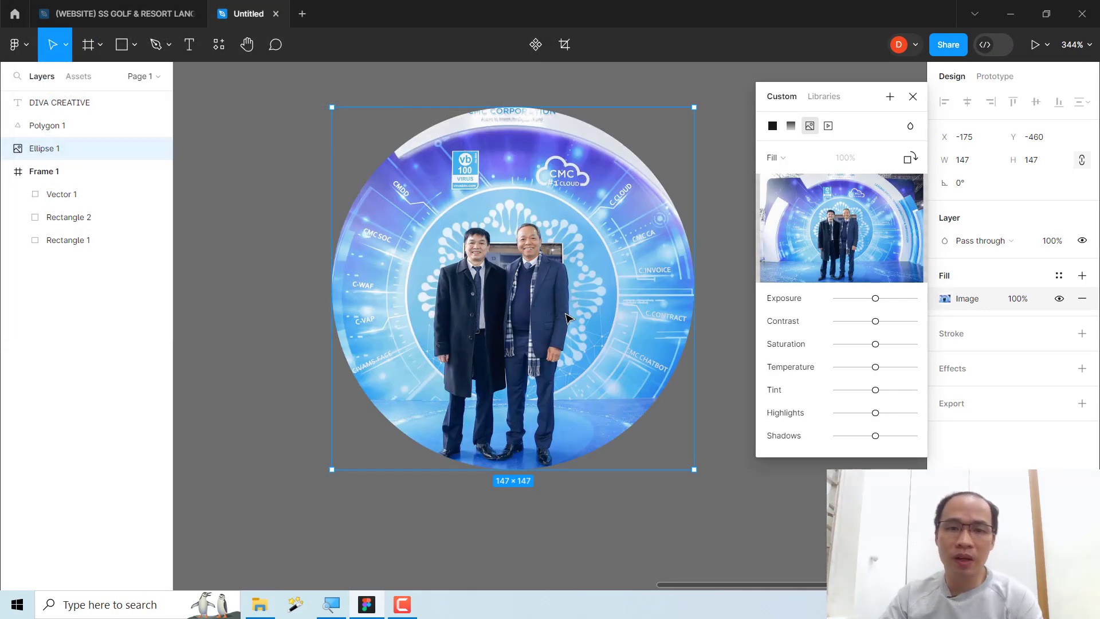
Shrink the photo circle to 131×131 and move it up-left to X -262, Y -538
{"action": "left_click_drag", "start_coordinate": [565, 313], "coordinate": [502, 301]}
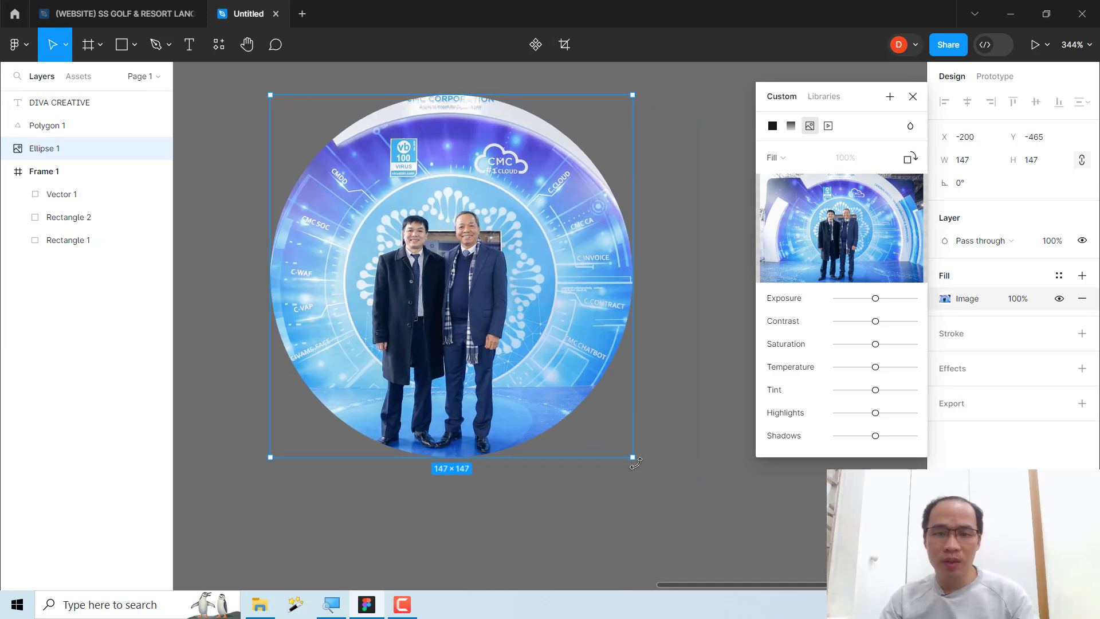
{"action": "left_click_drag", "start_coordinate": [633, 457], "coordinate": [496, 321]}
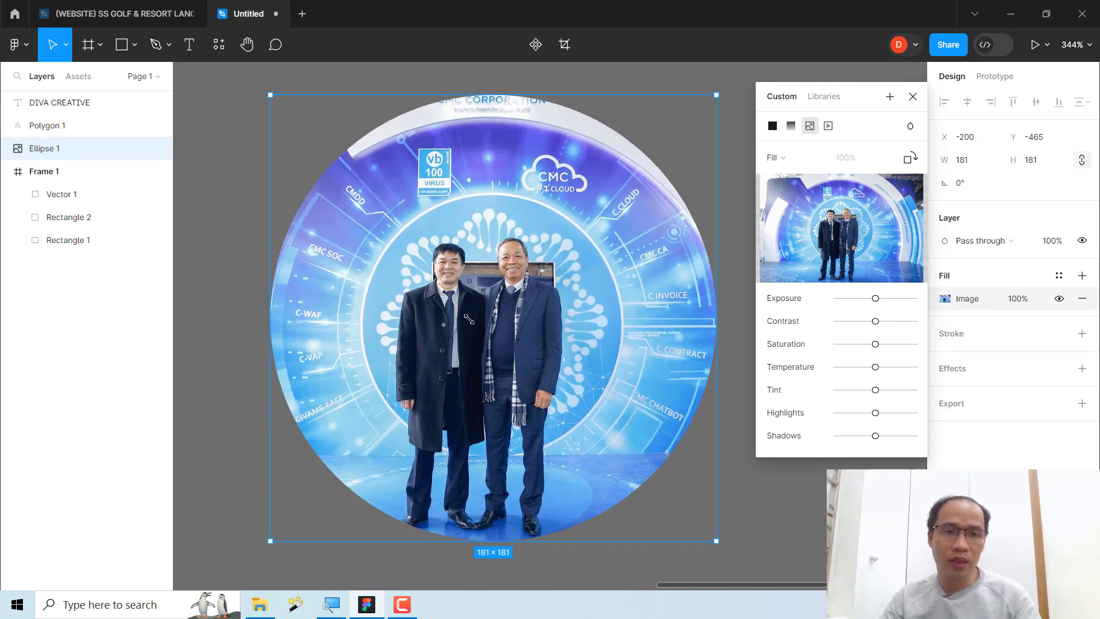
{"action": "mouse_move", "coordinate": [691, 486]}
{"action": "left_mouse_down"}
{"action": "mouse_move", "coordinate": [311, 270]}
{"action": "mouse_move", "coordinate": [593, 417]}
{"action": "left_mouse_up"}
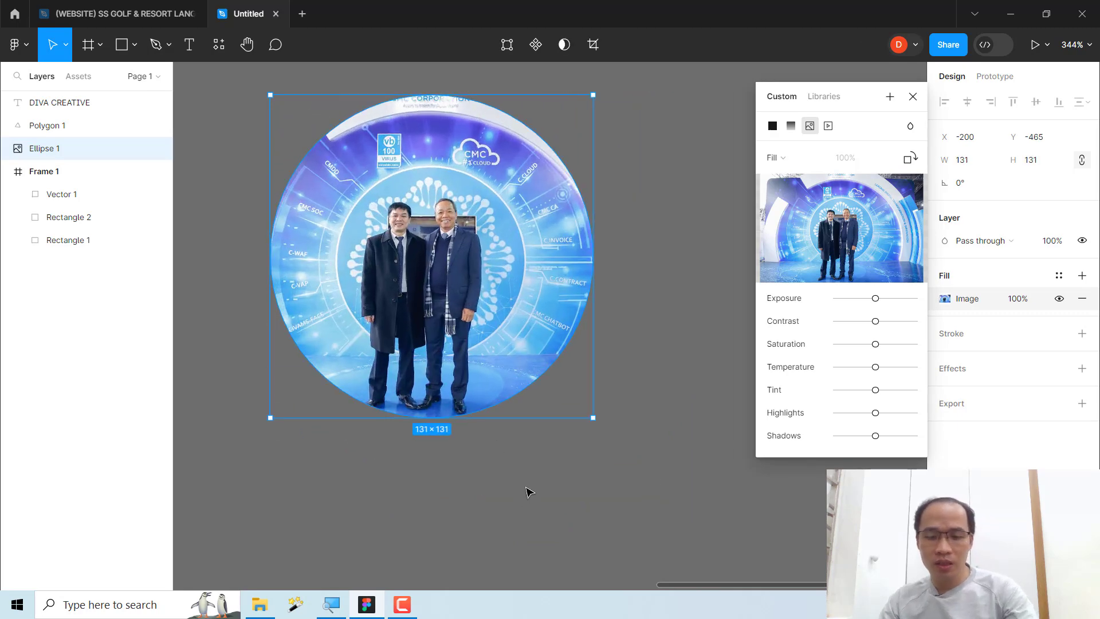
{"action": "key", "text": "minus"}
{"action": "left_click_drag", "start_coordinate": [395, 203], "coordinate": [306, 99]}
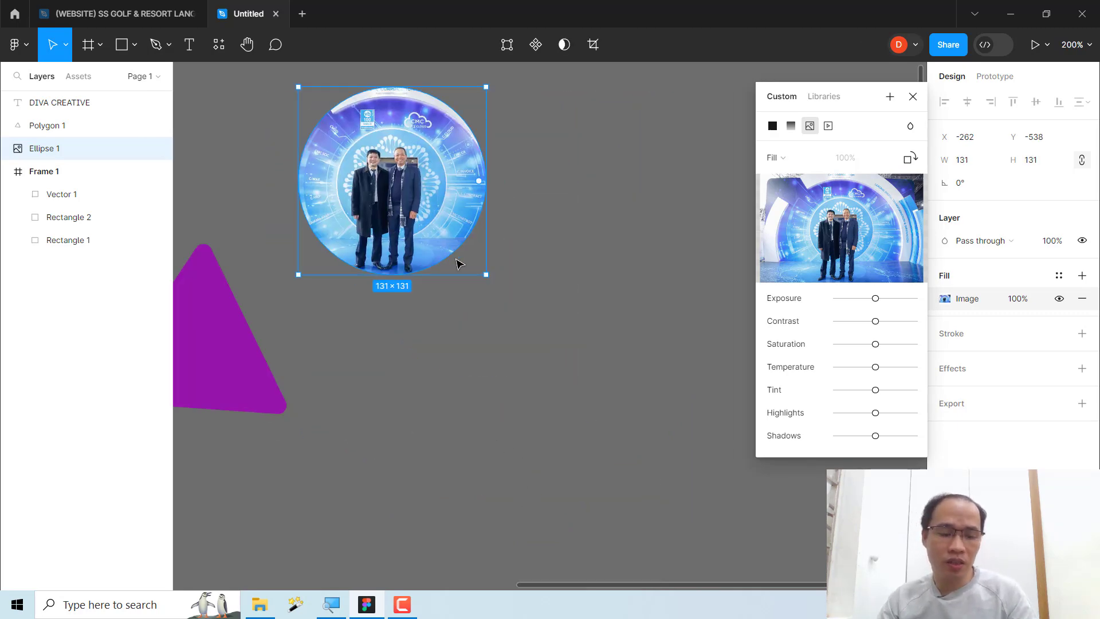
Duplicate the photo circle as Ellipse 2 to the right of the original
{"action": "left_click_drag", "start_coordinate": [513, 259], "coordinate": [412, 259]}
{"action": "left_click_drag", "start_coordinate": [340, 232], "coordinate": [596, 232]}
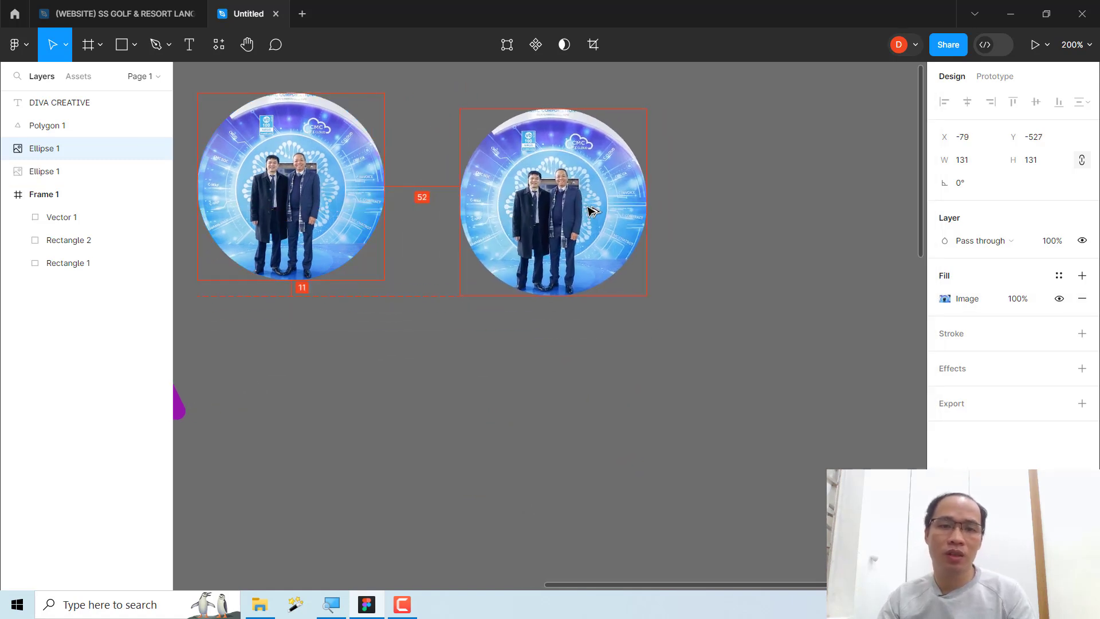
{"action": "scroll", "coordinate": [732, 368], "scroll_direction": "right", "scroll_amount": 3}
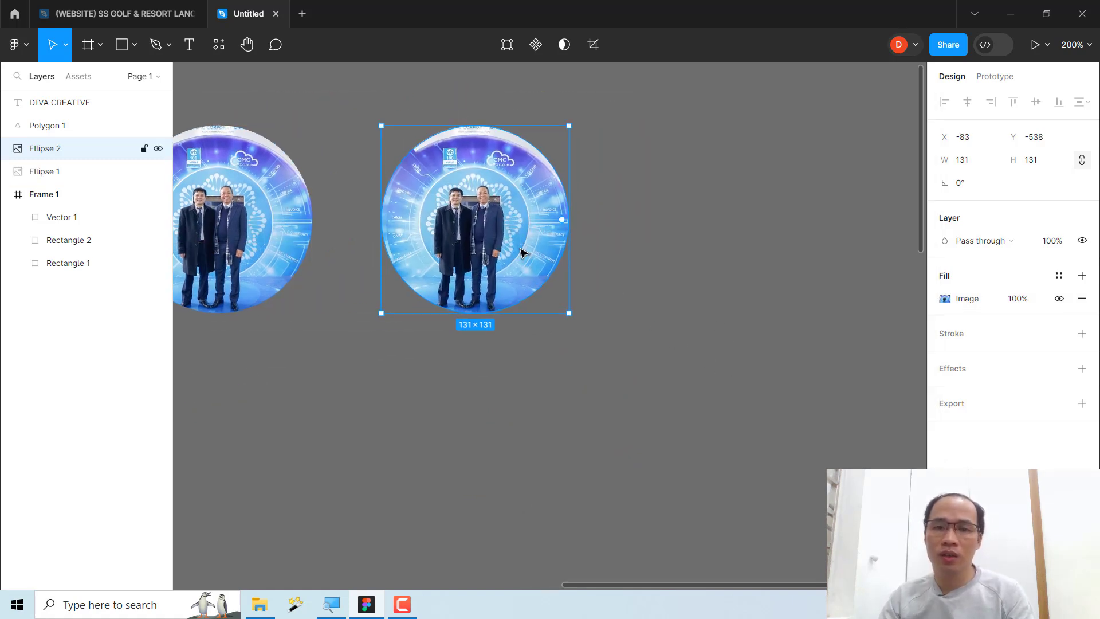
{"action": "left_click_drag", "start_coordinate": [525, 254], "coordinate": [580, 275]}
Set the copy's image fill mode to Tile
{"action": "left_click", "coordinate": [945, 300]}
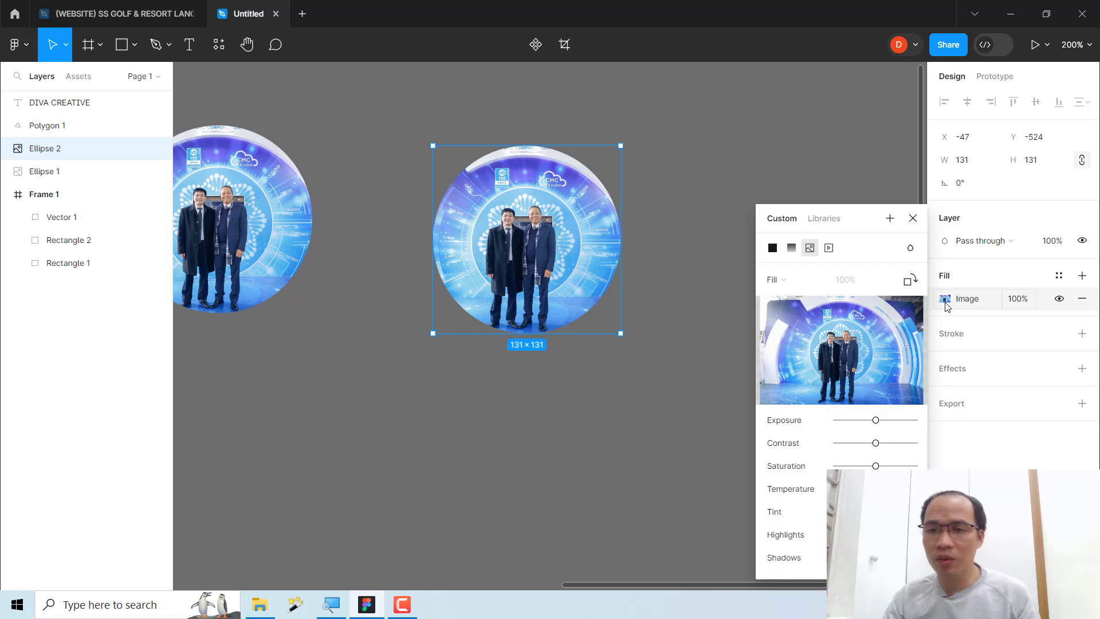
{"action": "left_click", "coordinate": [778, 280]}
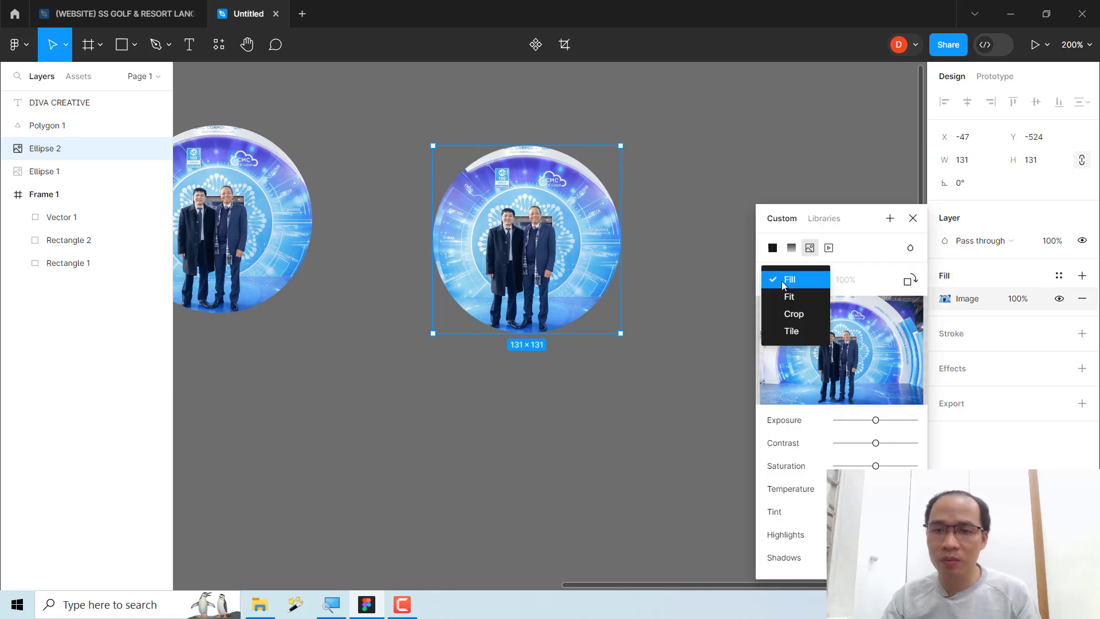
{"action": "left_click", "coordinate": [784, 332]}
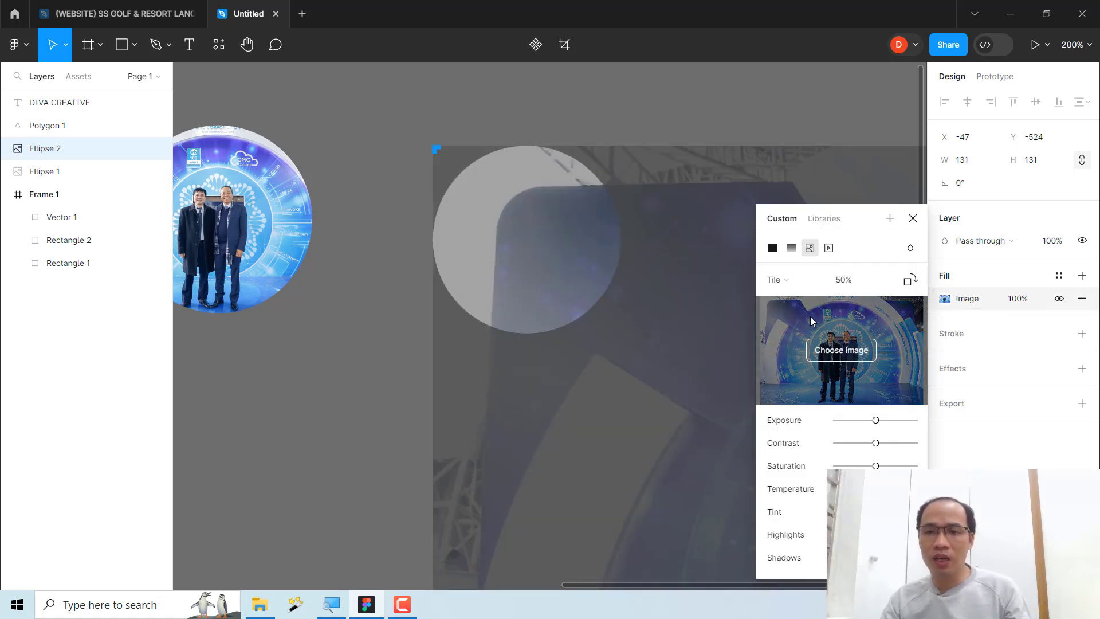
{"action": "scroll", "coordinate": [639, 307], "scroll_direction": "down", "scroll_amount": 5}
{"action": "scroll", "coordinate": [634, 402], "scroll_direction": "down", "scroll_amount": 3}
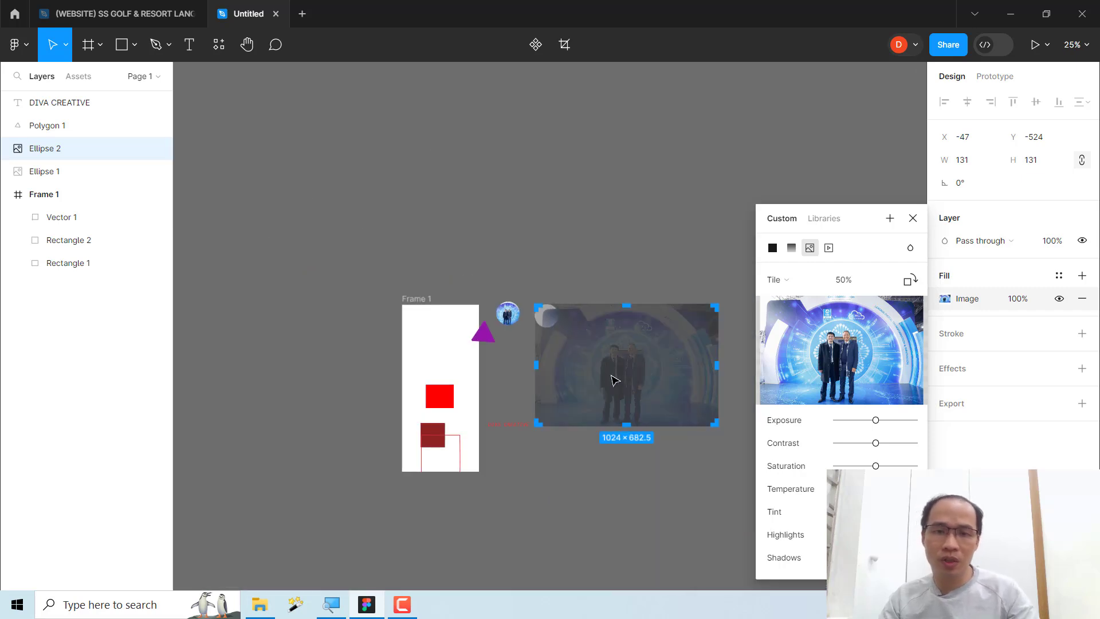
Shrink the photo tile to 1.32% for a dense repeating pattern
{"action": "mouse_move", "coordinate": [521, 286]}
{"action": "left_mouse_down"}
{"action": "mouse_move", "coordinate": [726, 445]}
{"action": "mouse_move", "coordinate": [757, 455]}
{"action": "left_mouse_up"}
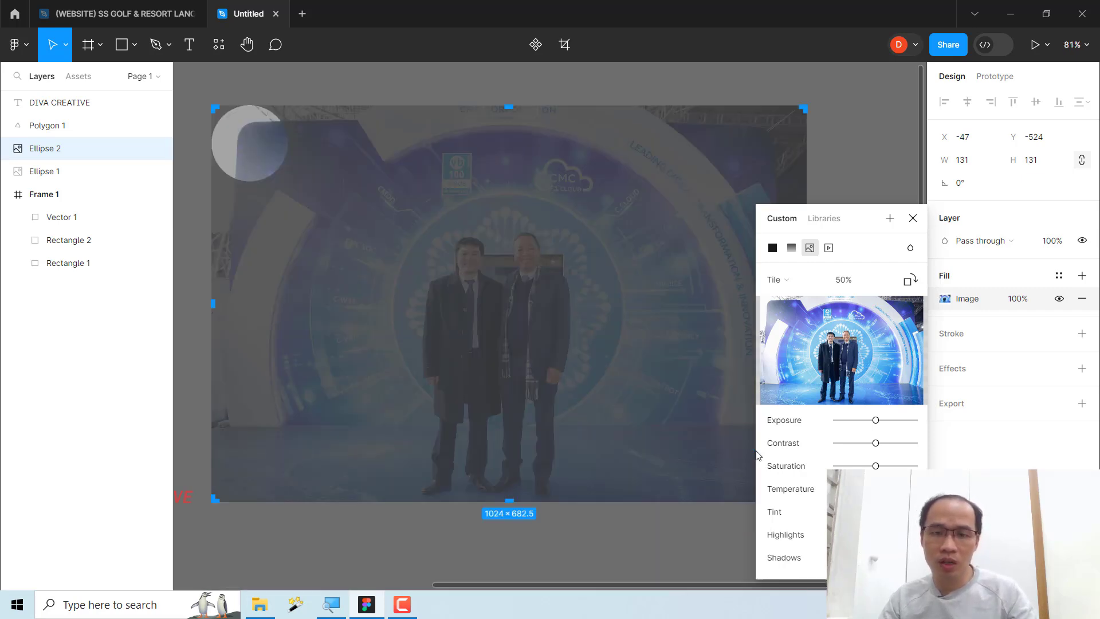
{"action": "key", "text": "minus"}
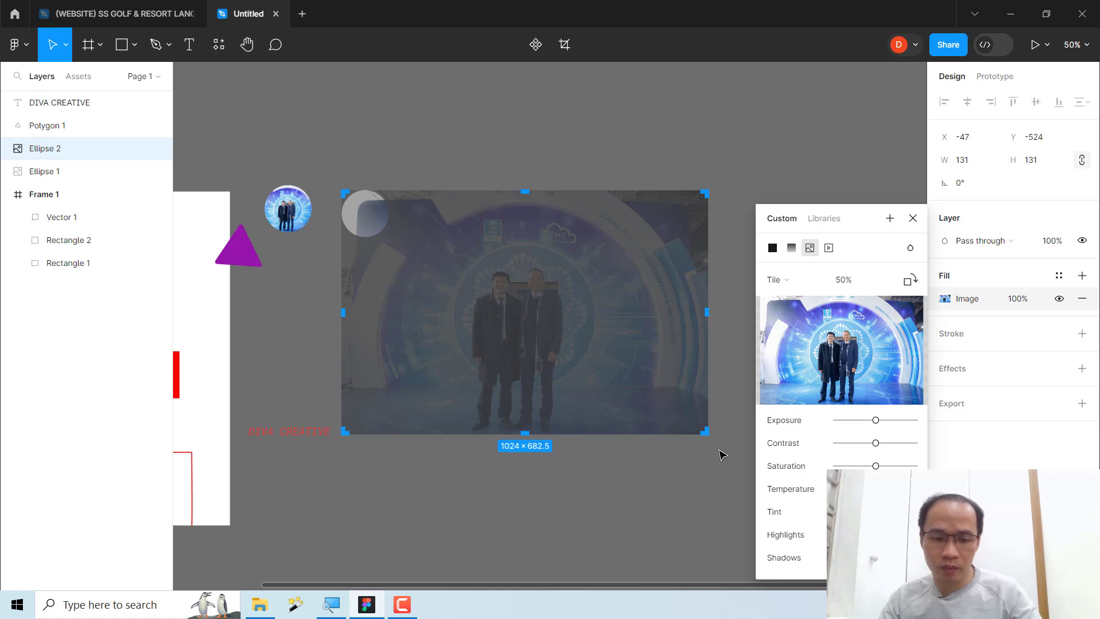
{"action": "left_click_drag", "start_coordinate": [705, 434], "coordinate": [369, 218]}
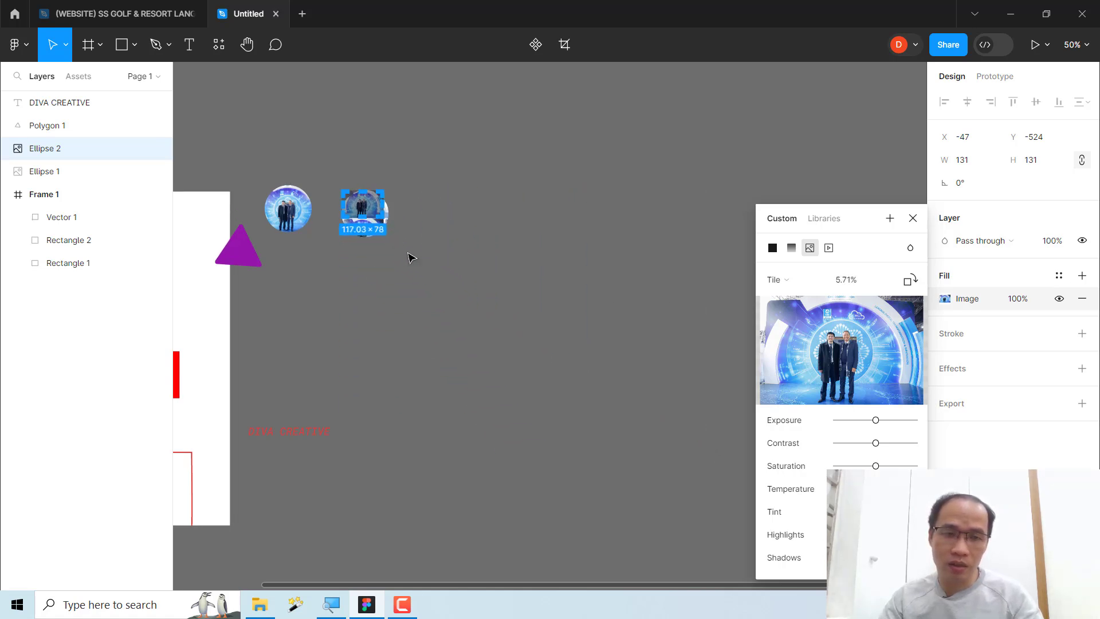
{"action": "scroll", "coordinate": [414, 247], "scroll_direction": "up", "scroll_amount": 5}
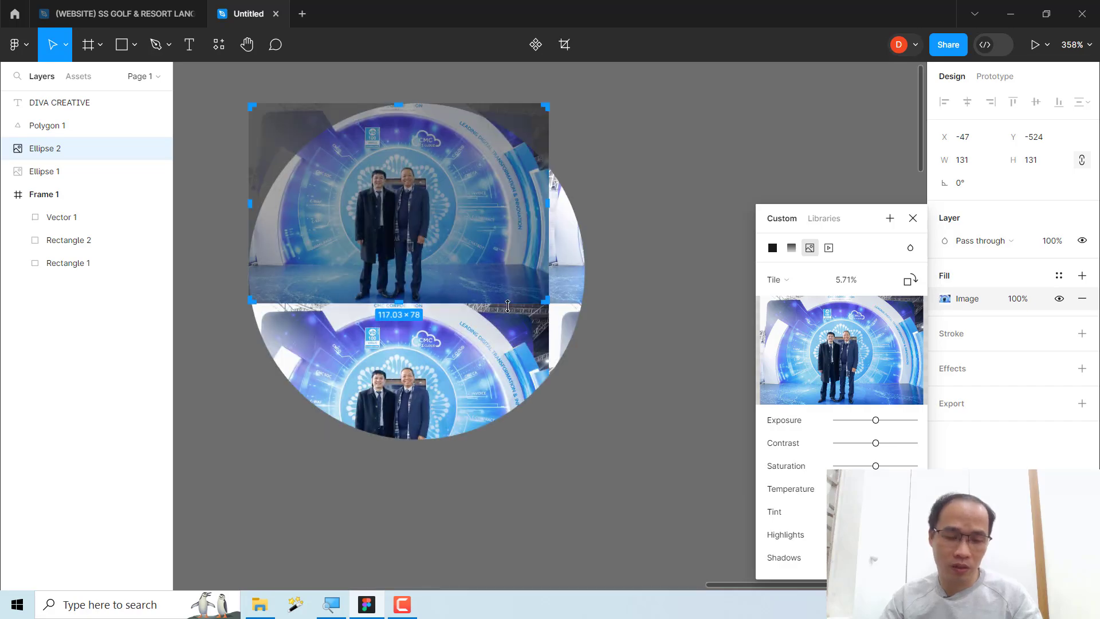
{"action": "left_click_drag", "start_coordinate": [547, 305], "coordinate": [344, 141]}
{"action": "key", "text": "ctrl+z"}
{"action": "left_click_drag", "start_coordinate": [430, 262], "coordinate": [282, 143]}
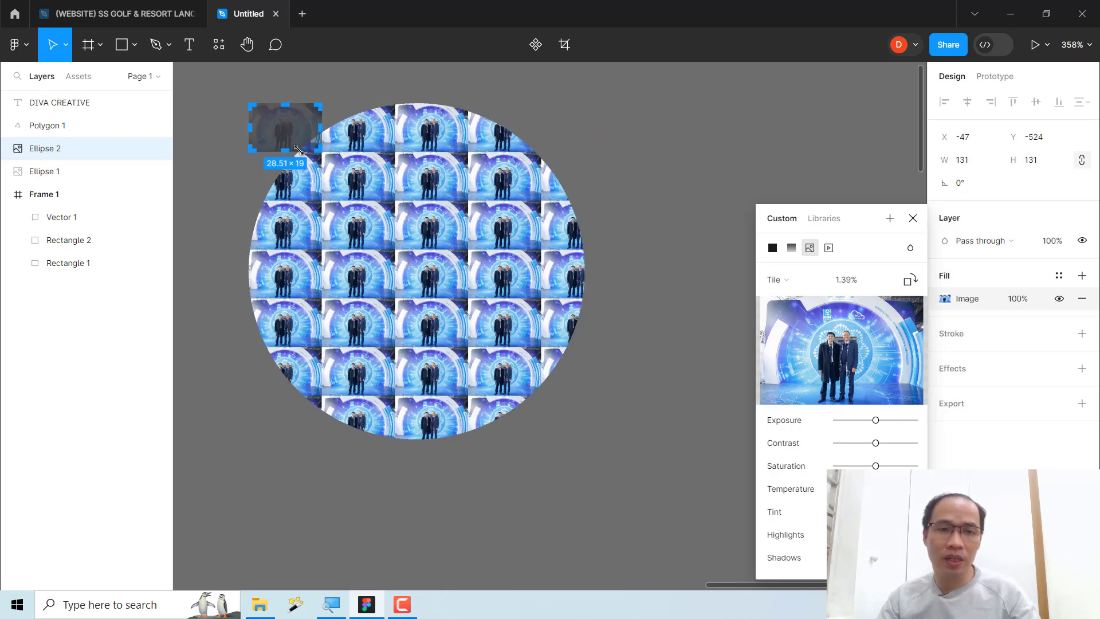
{"action": "left_click_drag", "start_coordinate": [282, 143], "coordinate": [287, 148]}
{"action": "key", "text": "Escape"}
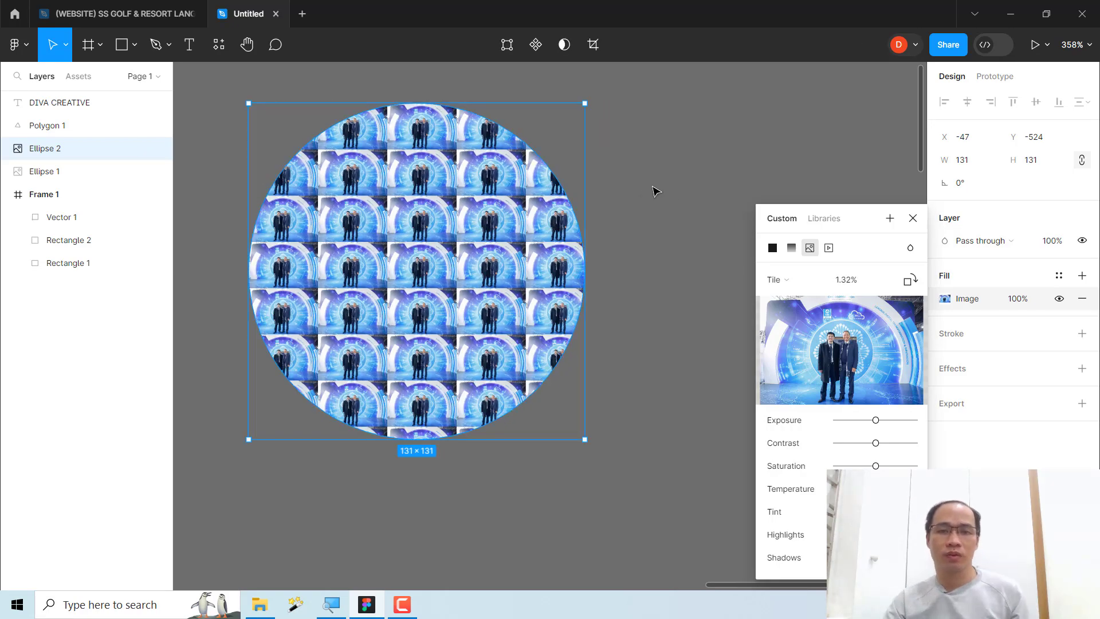
{"action": "left_click", "coordinate": [655, 189]}
{"action": "left_click", "coordinate": [501, 278]}
Resize the tiled Ellipse 2 and move it up slightly
{"action": "scroll", "coordinate": [501, 278], "scroll_direction": "down", "scroll_amount": 5}
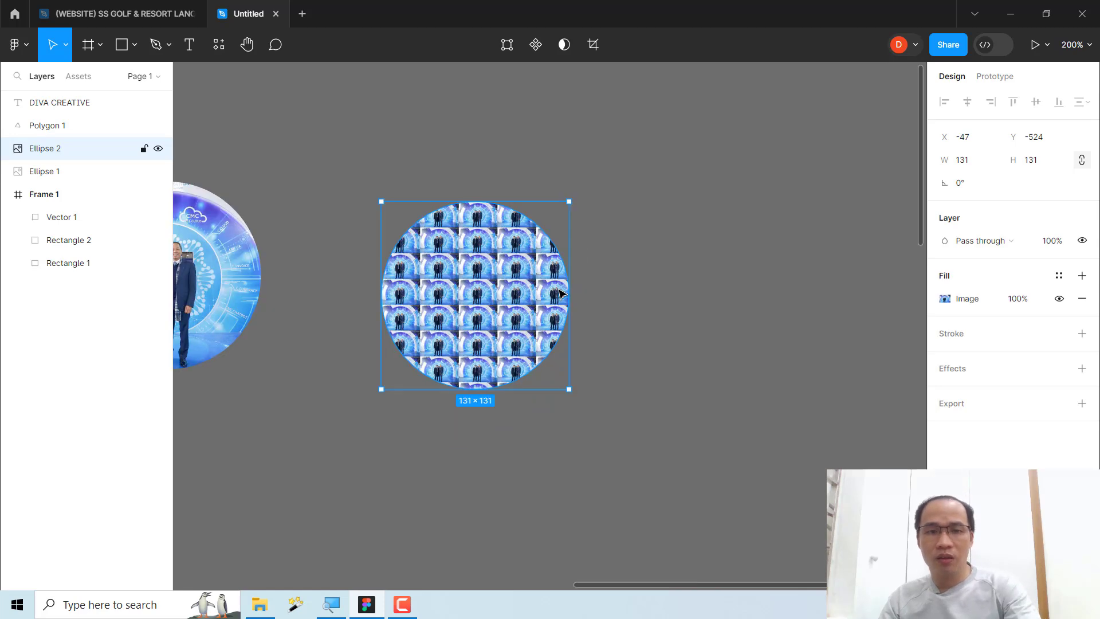
{"action": "scroll", "coordinate": [336, 183], "scroll_direction": "up", "scroll_amount": 10}
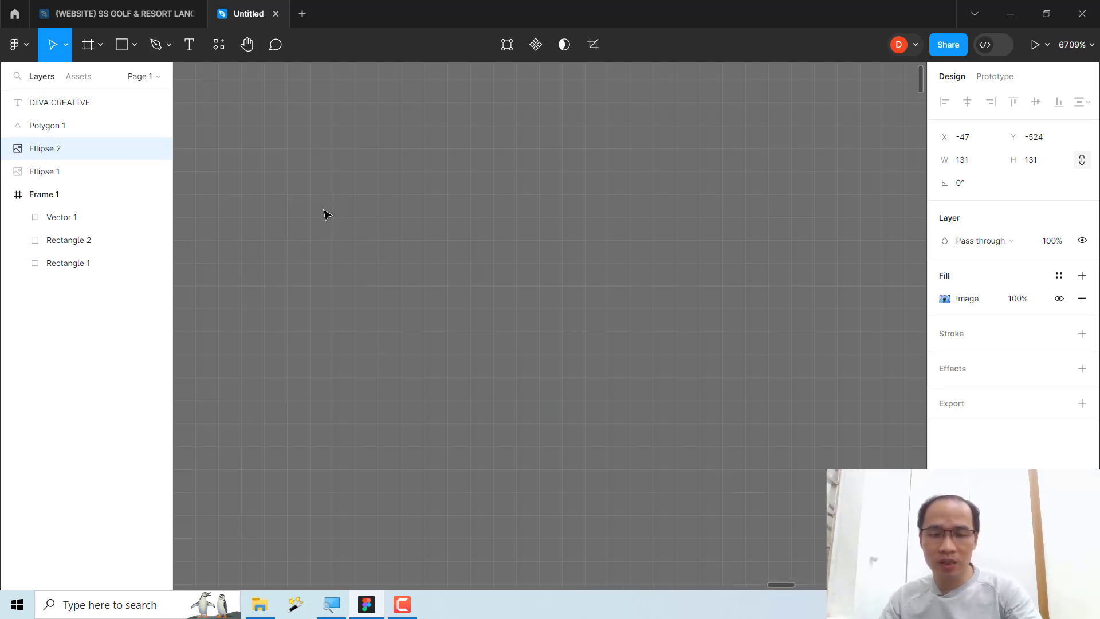
{"action": "scroll", "coordinate": [427, 290], "scroll_direction": "down", "scroll_amount": 5}
{"action": "scroll", "coordinate": [428, 290], "scroll_direction": "down", "scroll_amount": 5}
{"action": "scroll", "coordinate": [516, 316], "scroll_direction": "down", "scroll_amount": 3}
{"action": "scroll", "coordinate": [515, 315], "scroll_direction": "right", "scroll_amount": 3}
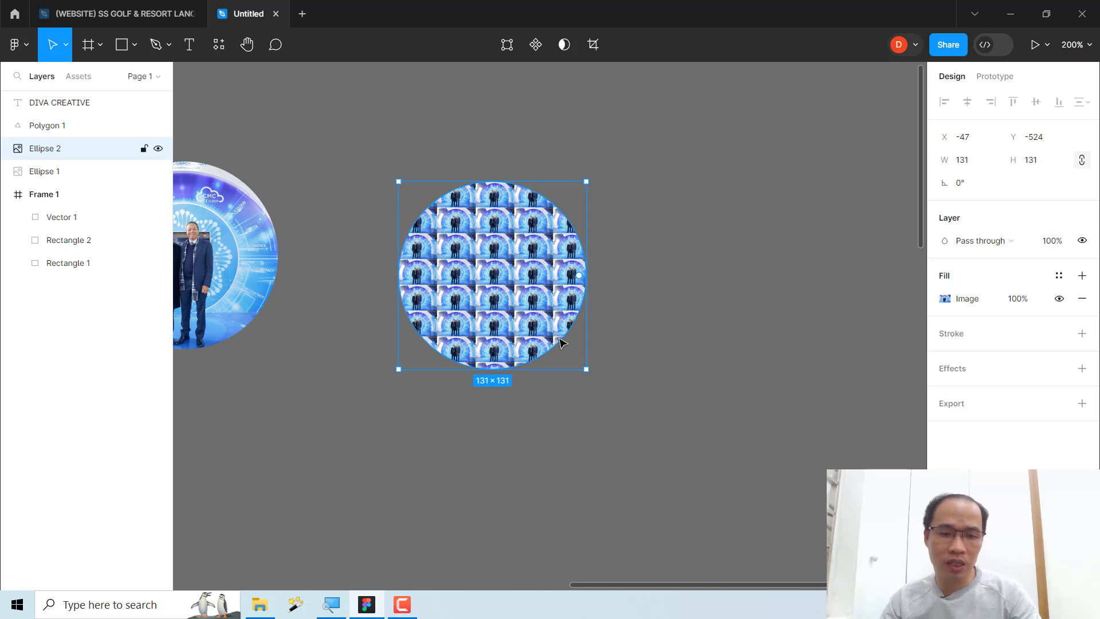
{"action": "mouse_move", "coordinate": [585, 372]}
{"action": "left_mouse_down"}
{"action": "mouse_move", "coordinate": [469, 313]}
{"action": "mouse_move", "coordinate": [772, 540]}
{"action": "mouse_move", "coordinate": [545, 329]}
{"action": "mouse_move", "coordinate": [693, 464]}
{"action": "mouse_move", "coordinate": [651, 433]}
{"action": "left_mouse_up"}
{"action": "key", "text": "Tab"}
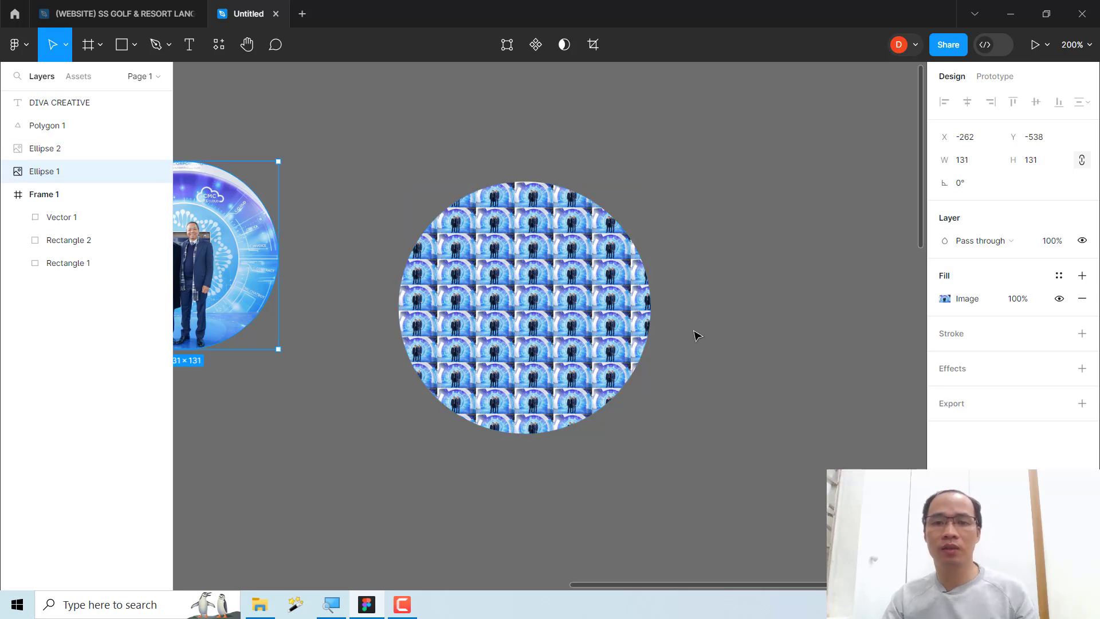
{"action": "left_click", "coordinate": [546, 330]}
{"action": "left_click_drag", "start_coordinate": [546, 330], "coordinate": [551, 301]}
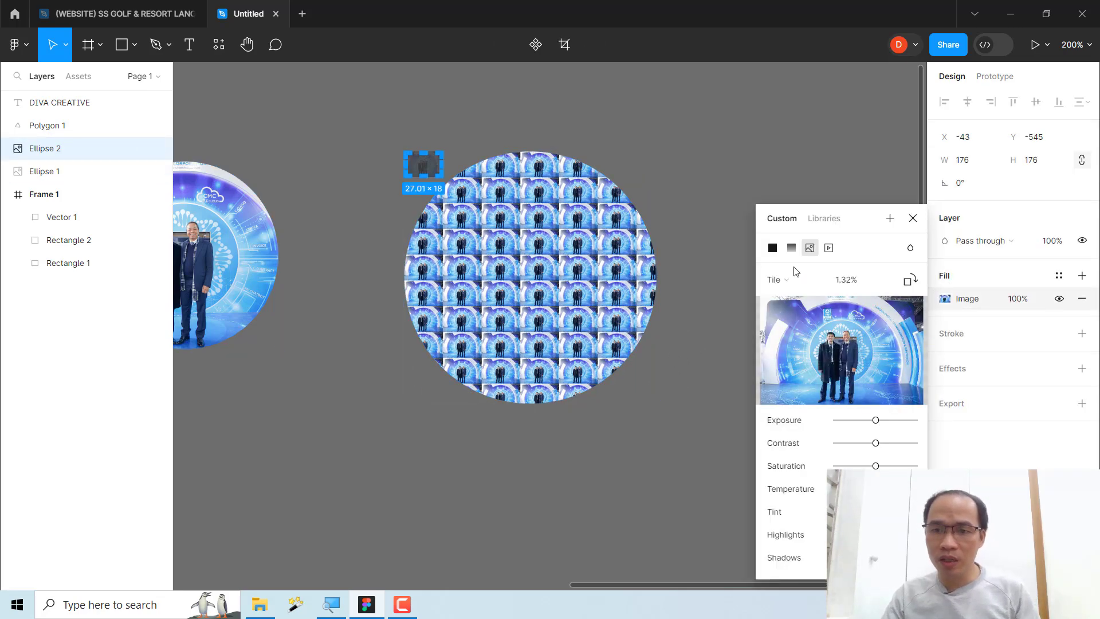
Switch Ellipse 2's fill to Crop, shrink it to 108×108, and reposition the photo inside
{"action": "left_click", "coordinate": [786, 281]}
{"action": "left_click", "coordinate": [788, 265]}
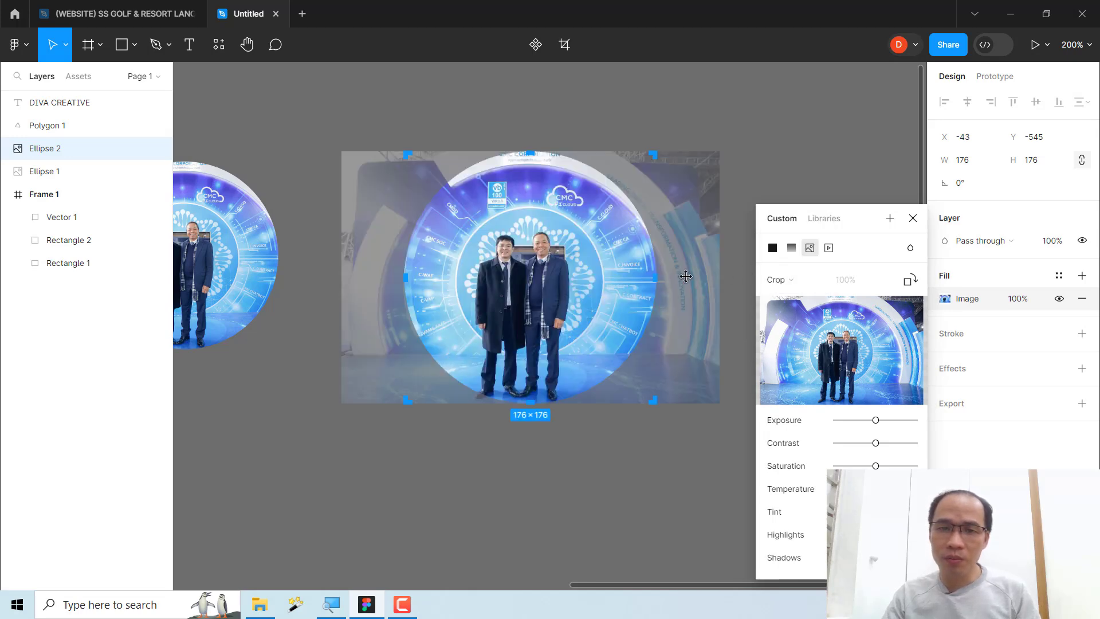
{"action": "left_click", "coordinate": [683, 137]}
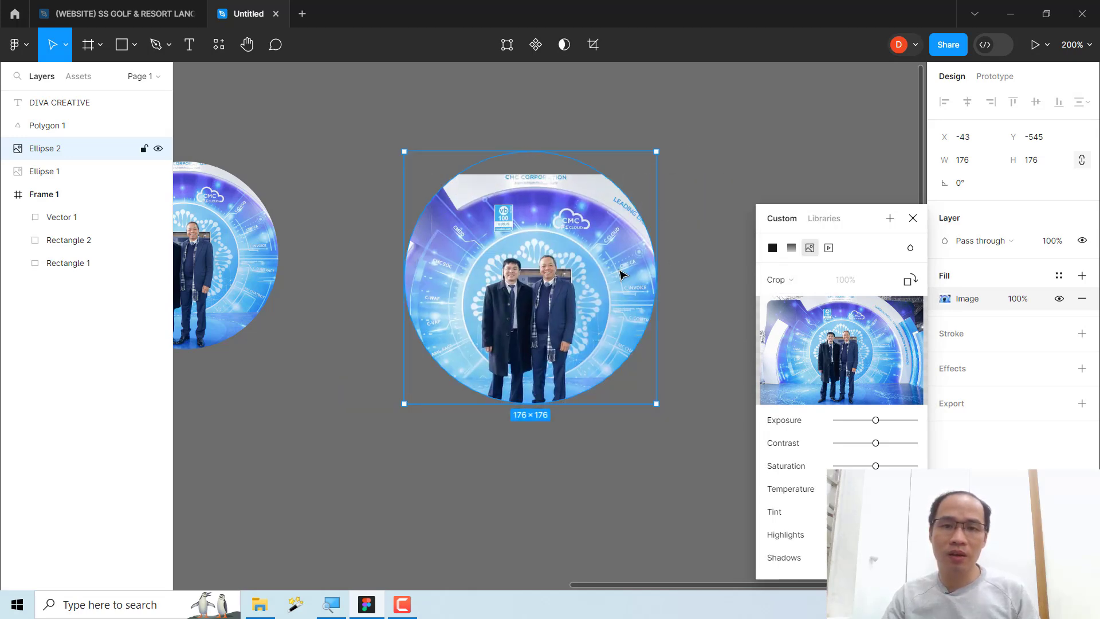
{"action": "left_click", "coordinate": [780, 280]}
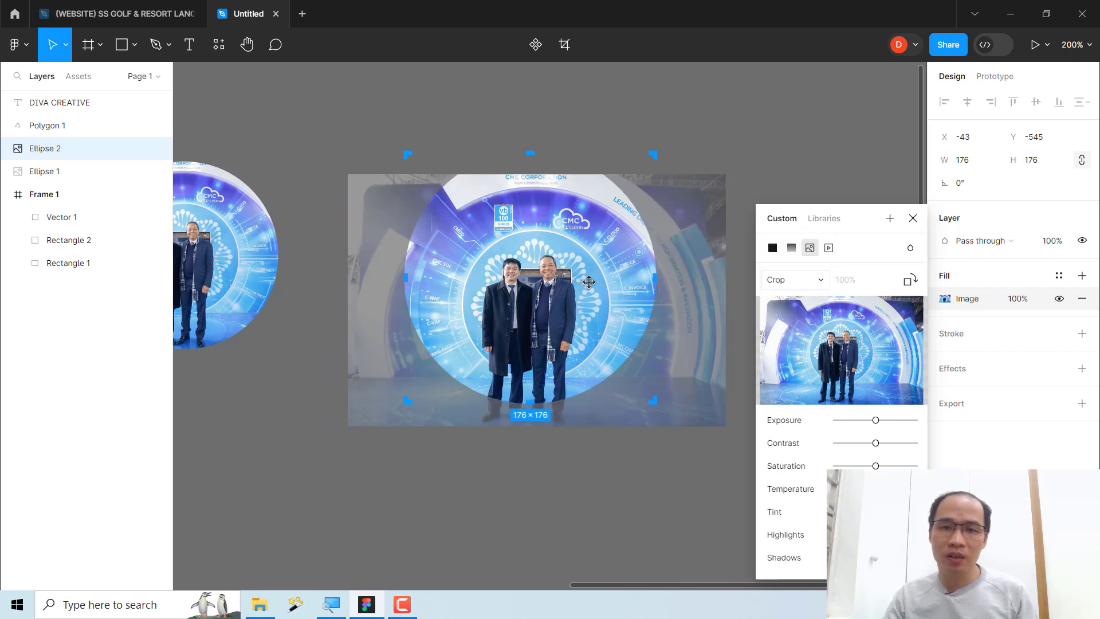
{"action": "left_click_drag", "start_coordinate": [558, 281], "coordinate": [565, 245]}
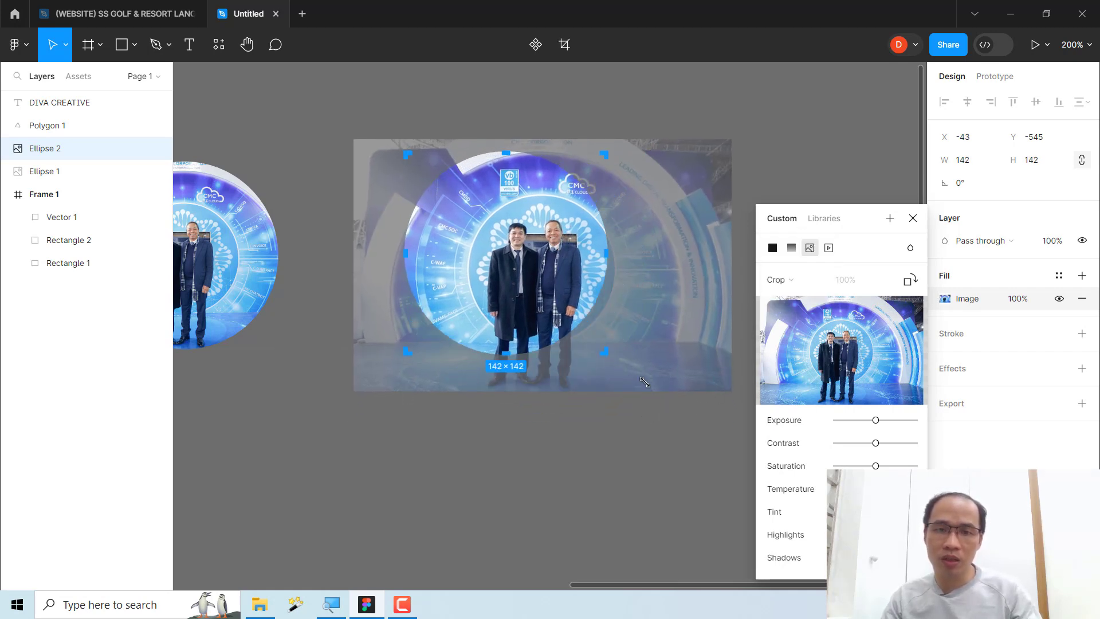
{"action": "left_click_drag", "start_coordinate": [655, 404], "coordinate": [643, 390]}
{"action": "left_click_drag", "start_coordinate": [427, 175], "coordinate": [512, 259]}
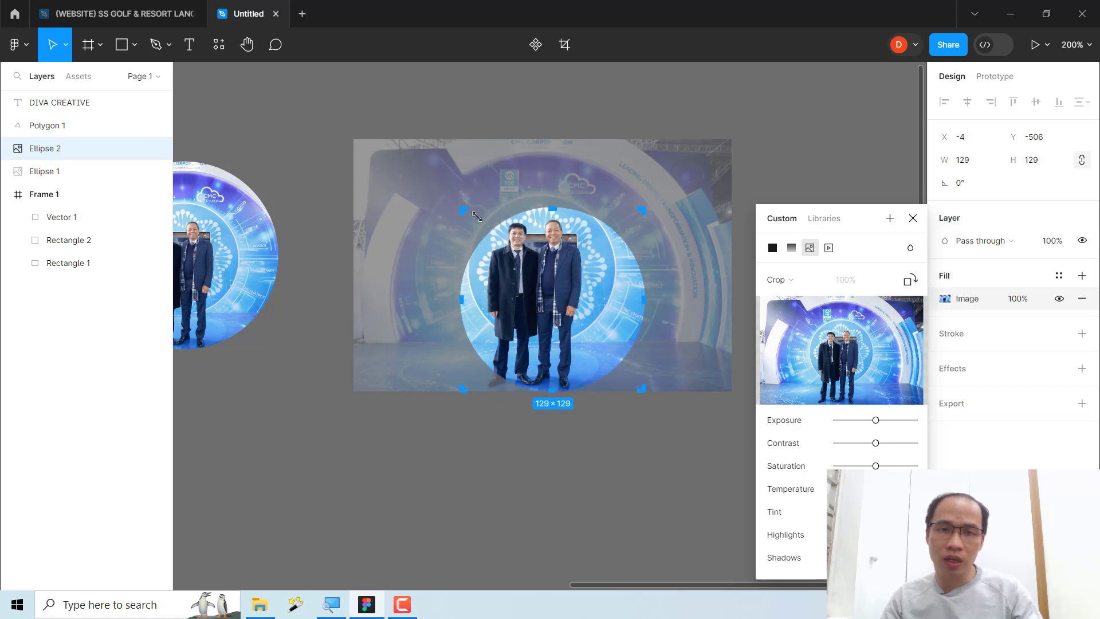
{"action": "left_click_drag", "start_coordinate": [566, 289], "coordinate": [591, 335]}
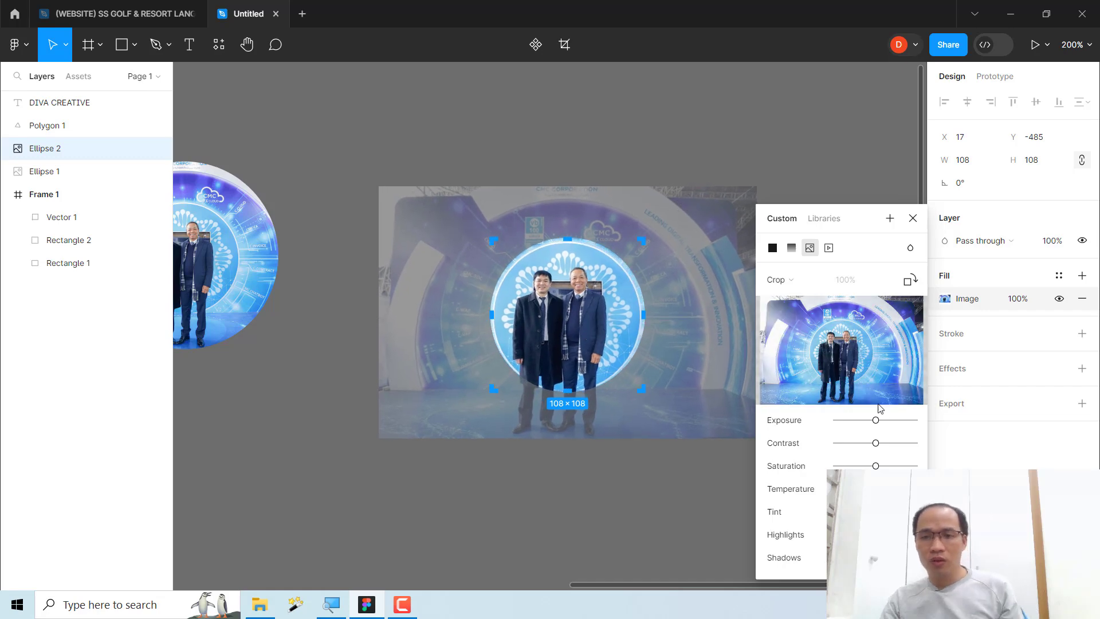
Rotate the fill photo 90° and back, then adjust the circle size slightly
{"action": "left_click", "coordinate": [910, 281]}
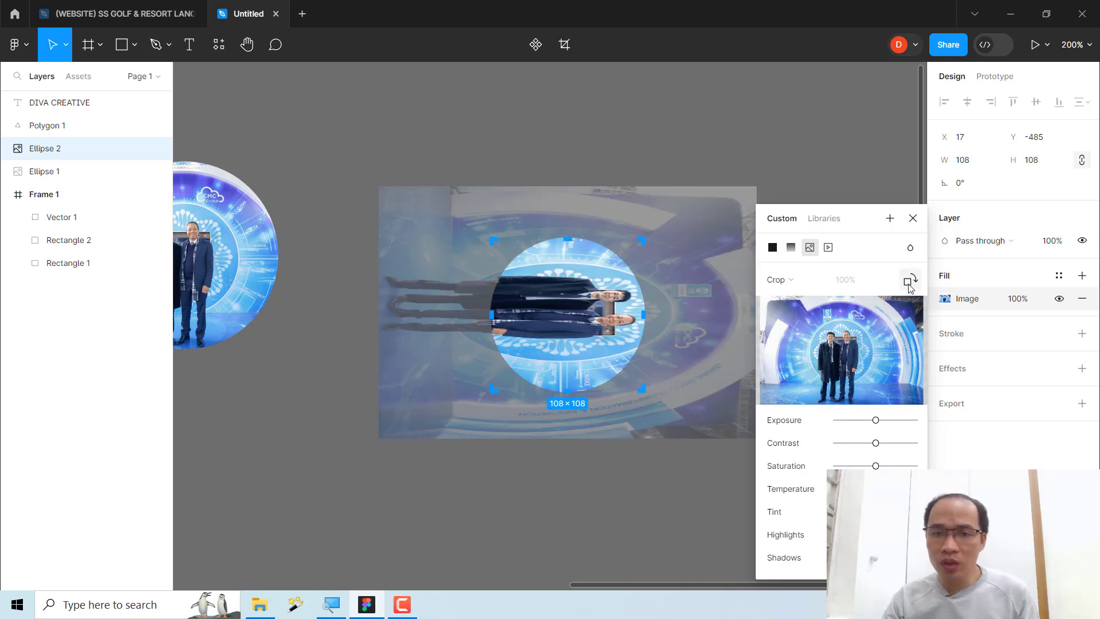
{"action": "left_click", "coordinate": [910, 281]}
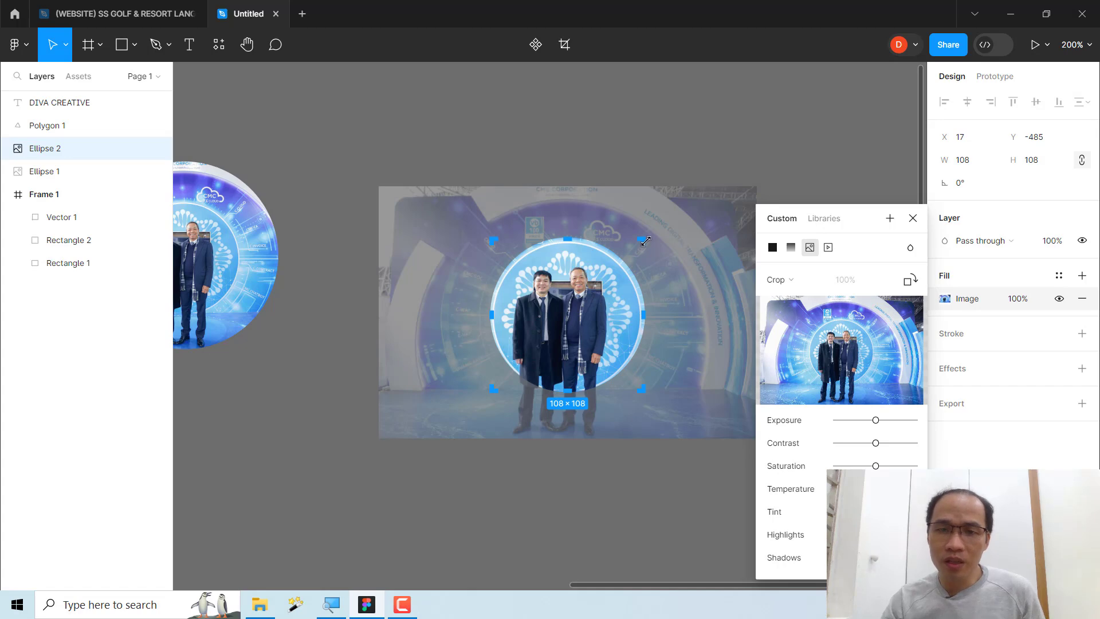
{"action": "left_click_drag", "start_coordinate": [642, 244], "coordinate": [647, 243]}
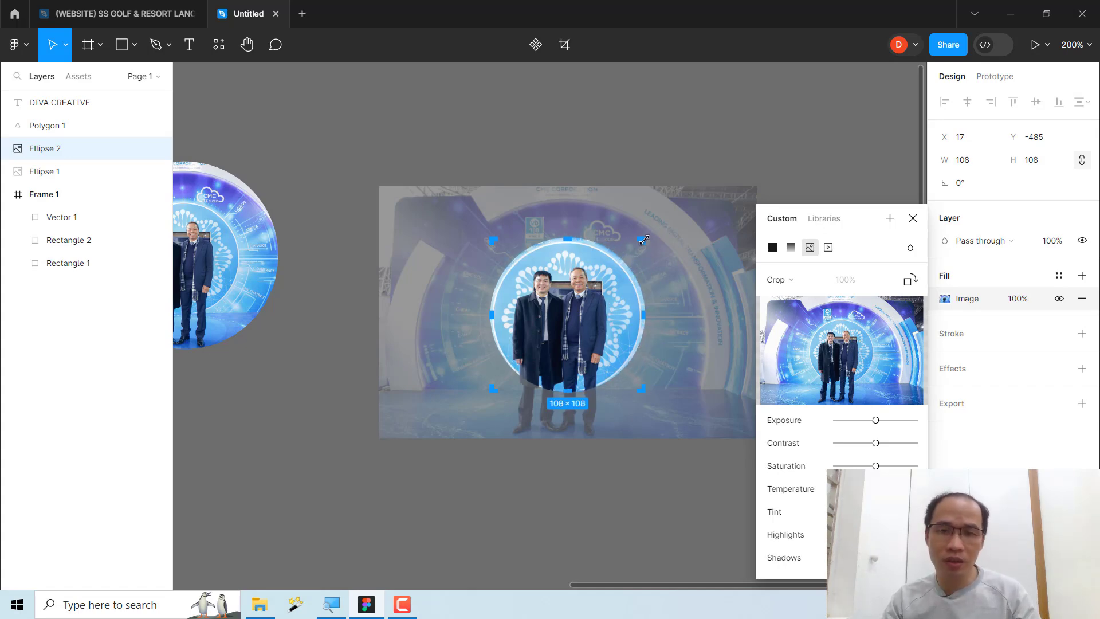
{"action": "left_click", "coordinate": [778, 280]}
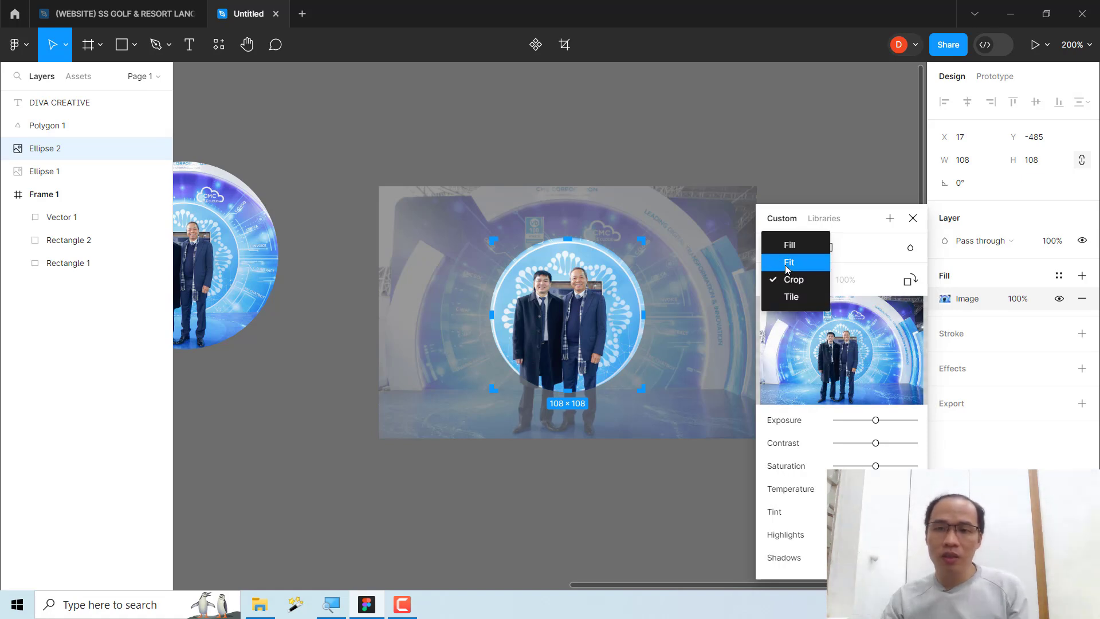
Set Ellipse 2's image to Fit, then delete the second photo circle
{"action": "left_click", "coordinate": [785, 265]}
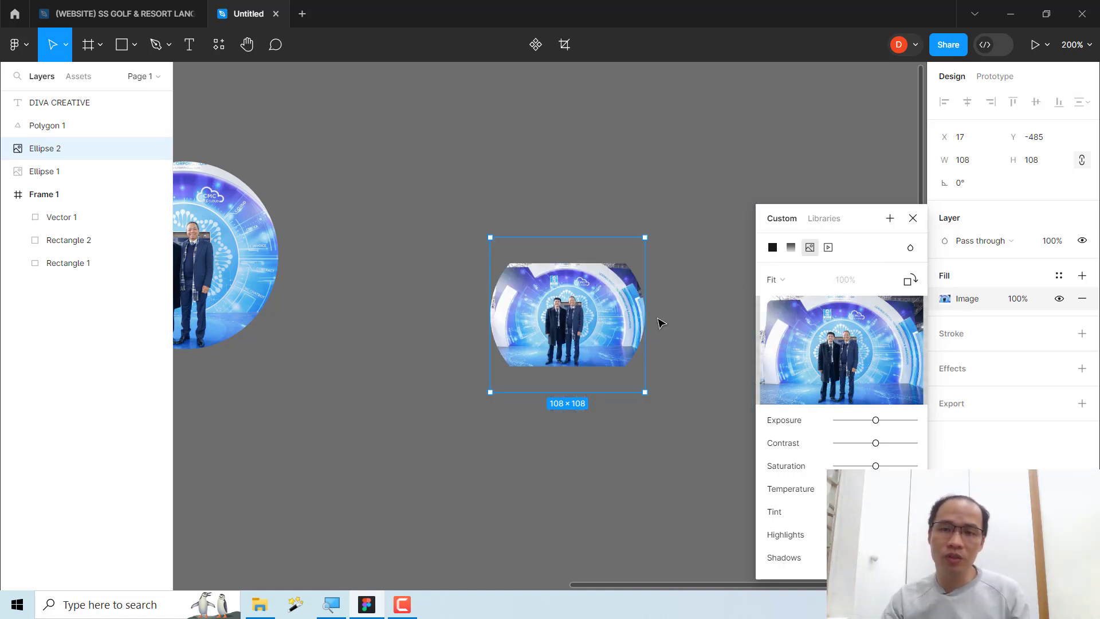
{"action": "left_click", "coordinate": [912, 217]}
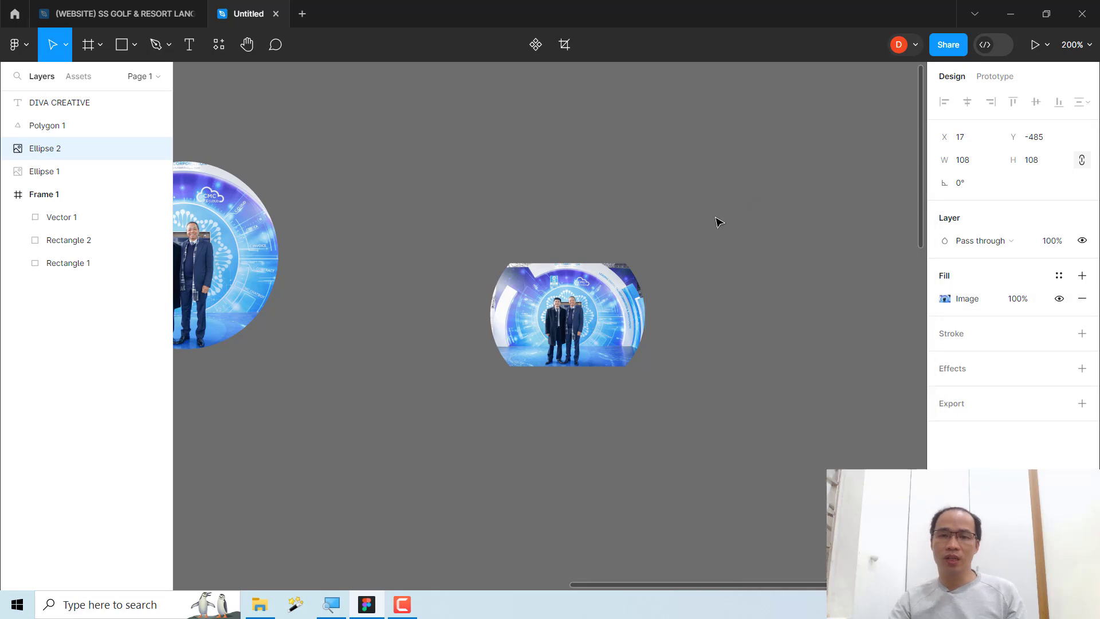
{"action": "left_click", "coordinate": [720, 221]}
{"action": "left_click_drag", "start_coordinate": [587, 323], "coordinate": [617, 301]}
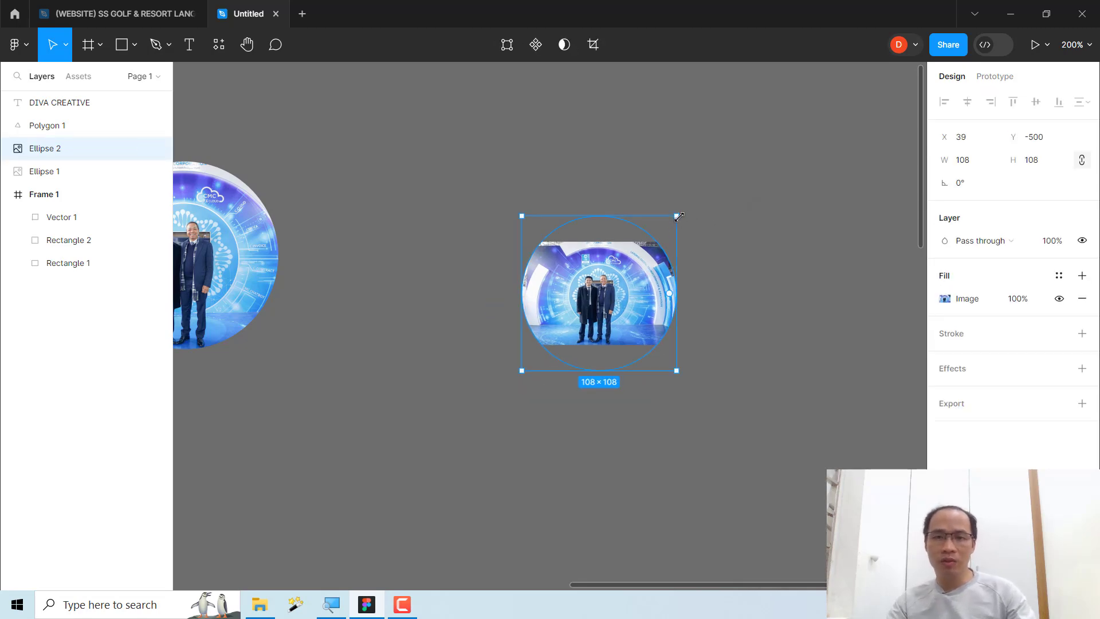
{"action": "left_click_drag", "start_coordinate": [678, 217], "coordinate": [811, 173]}
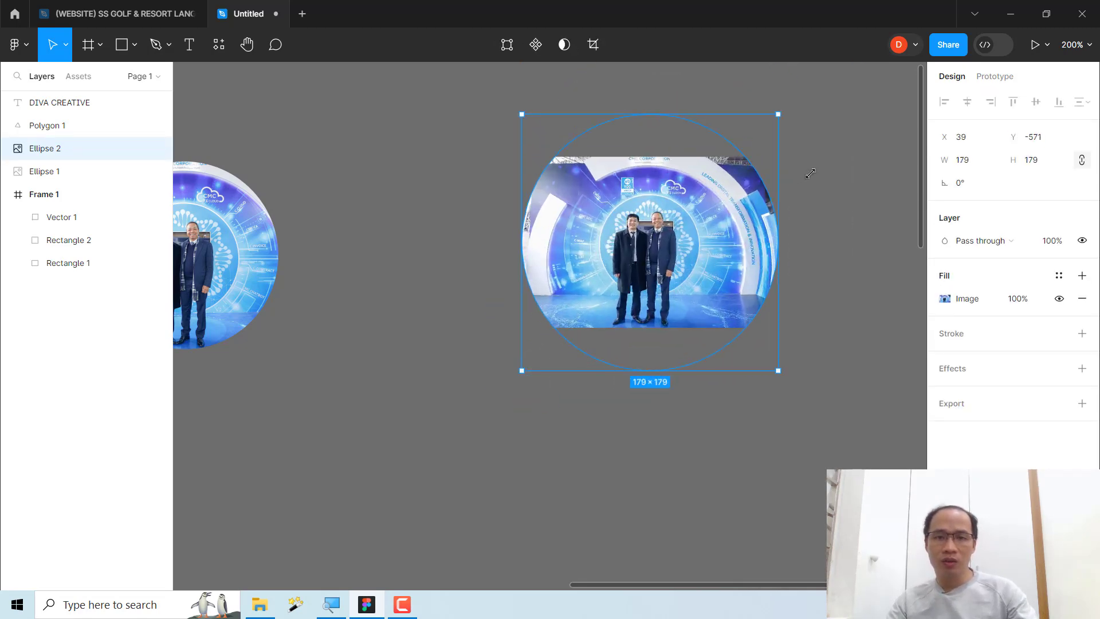
{"action": "left_click_drag", "start_coordinate": [811, 173], "coordinate": [718, 174]}
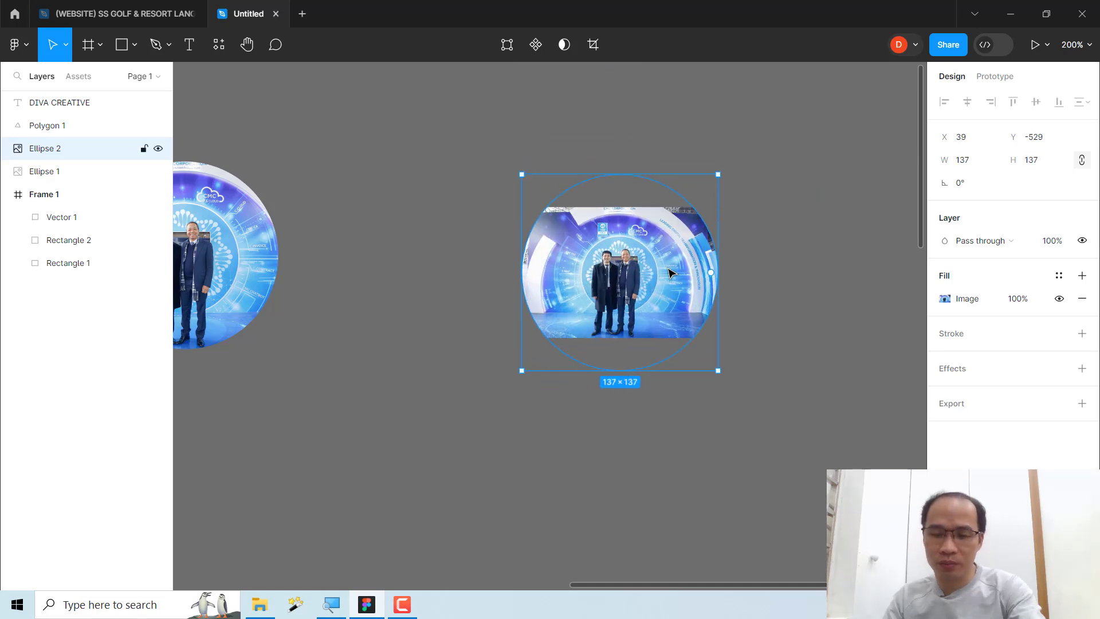
{"action": "key", "text": "Delete"}
Bring the original photo circle to the canvas centre, keeping its image fill on Fill
{"action": "left_click_drag", "start_coordinate": [184, 271], "coordinate": [571, 283]}
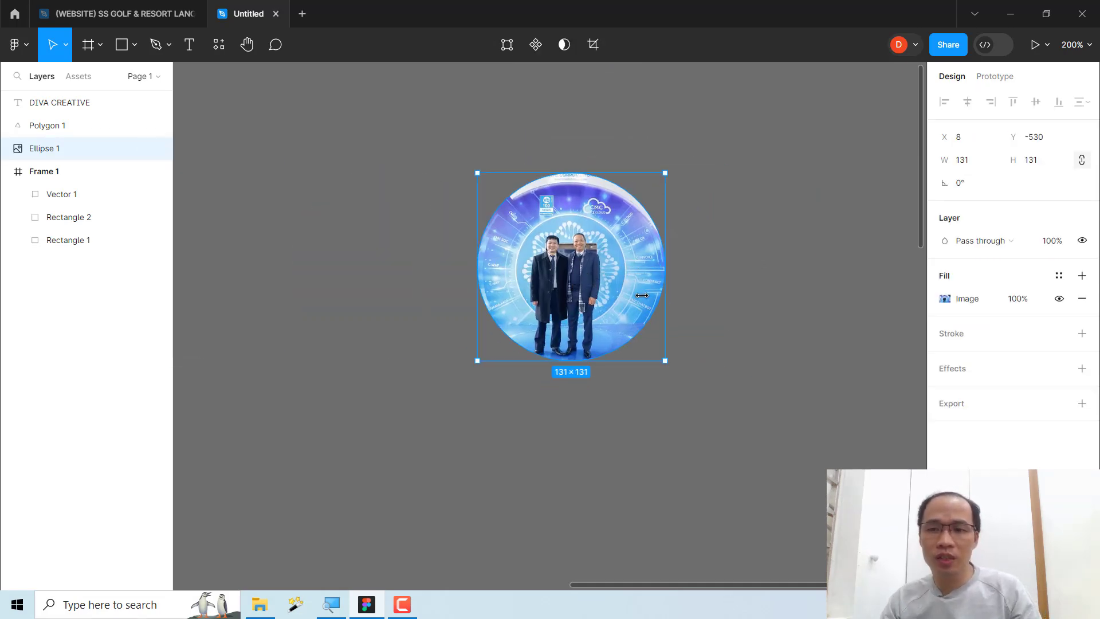
{"action": "left_click_drag", "start_coordinate": [434, 140], "coordinate": [720, 395]}
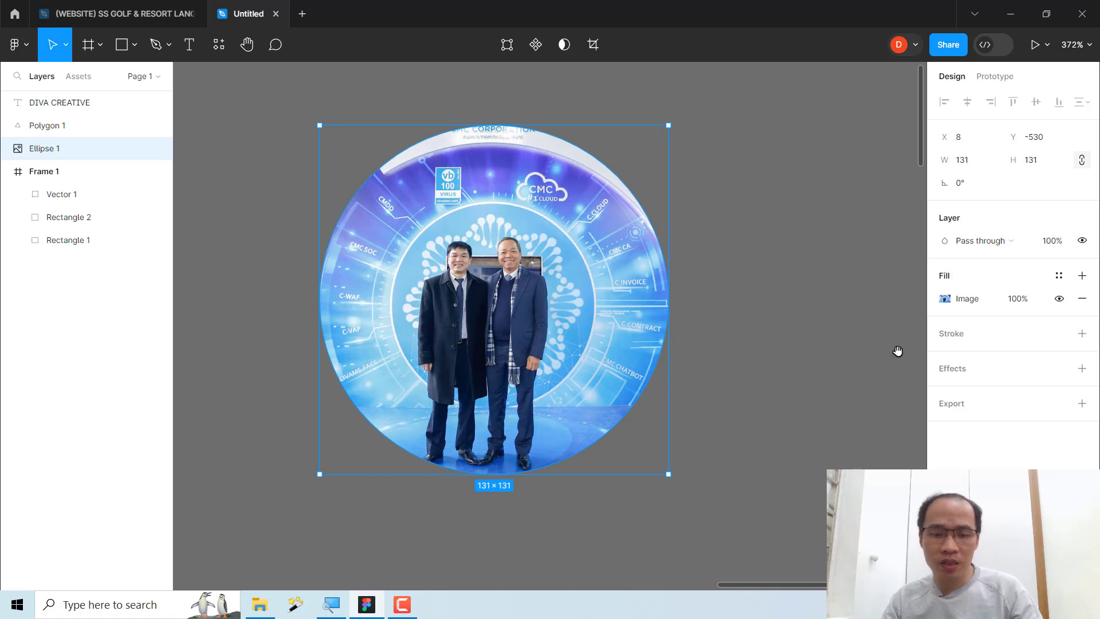
{"action": "left_click", "coordinate": [946, 300]}
{"action": "left_click", "coordinate": [765, 279]}
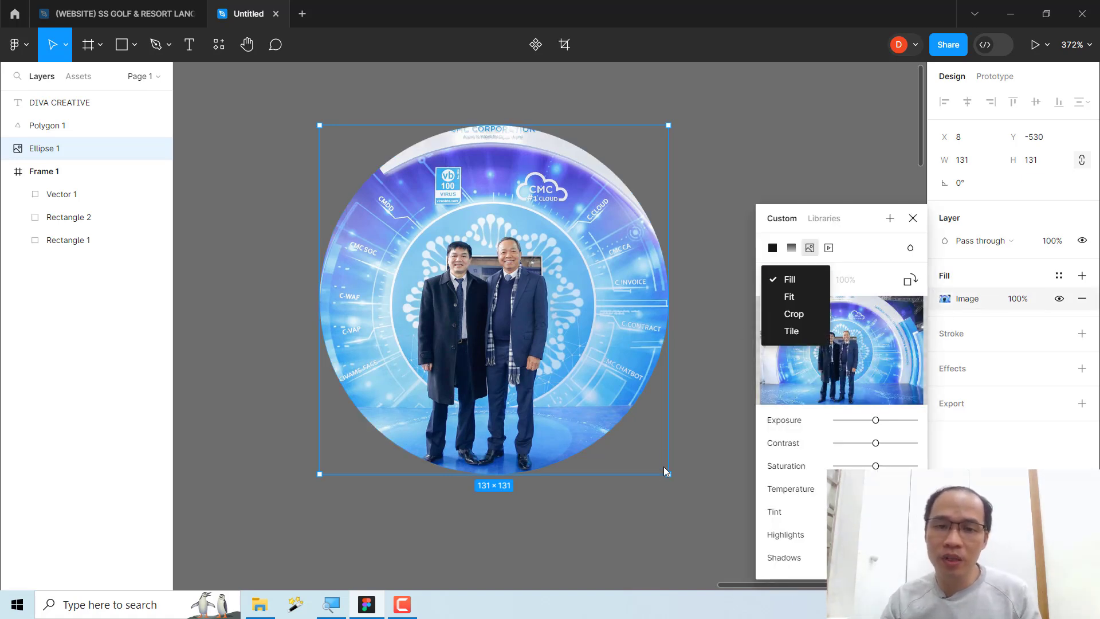
{"action": "key", "text": "Escape"}
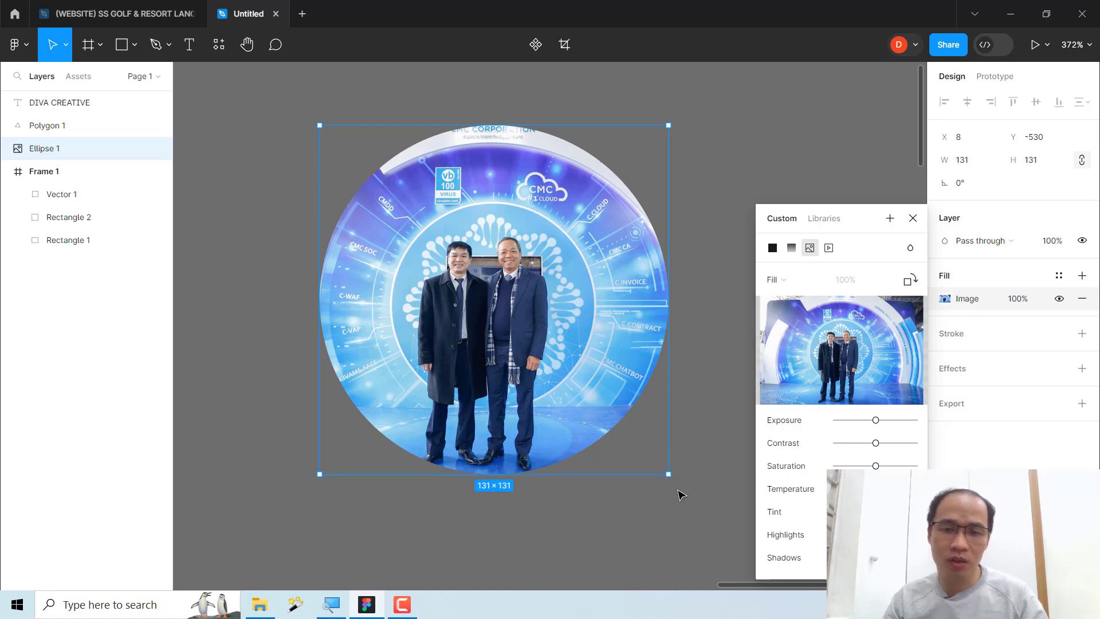
Shrink the photo circle to 93×93, place it inside Frame 1, and shift the triangle up-right
{"action": "left_click_drag", "start_coordinate": [668, 475], "coordinate": [570, 373]}
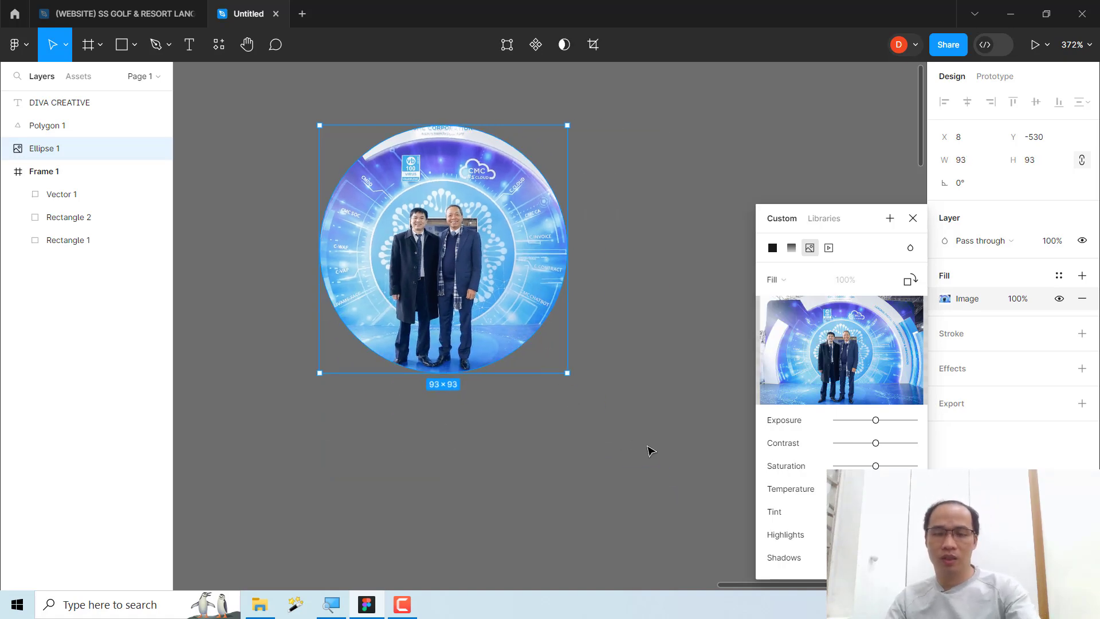
{"action": "key", "text": "minus"}
{"action": "key", "text": "minus"}
{"action": "key", "text": "minus"}
{"action": "scroll", "coordinate": [410, 382], "scroll_direction": "left", "scroll_amount": 3}
{"action": "left_click_drag", "start_coordinate": [633, 295], "coordinate": [416, 360]}
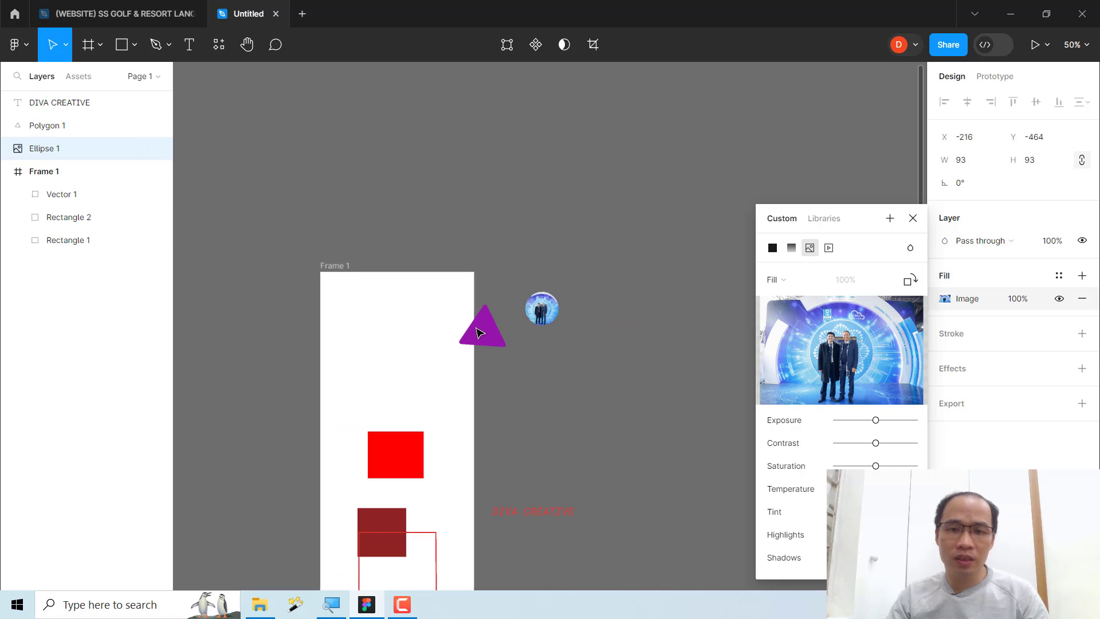
{"action": "left_click_drag", "start_coordinate": [484, 330], "coordinate": [533, 293]}
Add a light grey D9D9D9 stroke to the photo circle
{"action": "left_click_drag", "start_coordinate": [371, 333], "coordinate": [449, 393]}
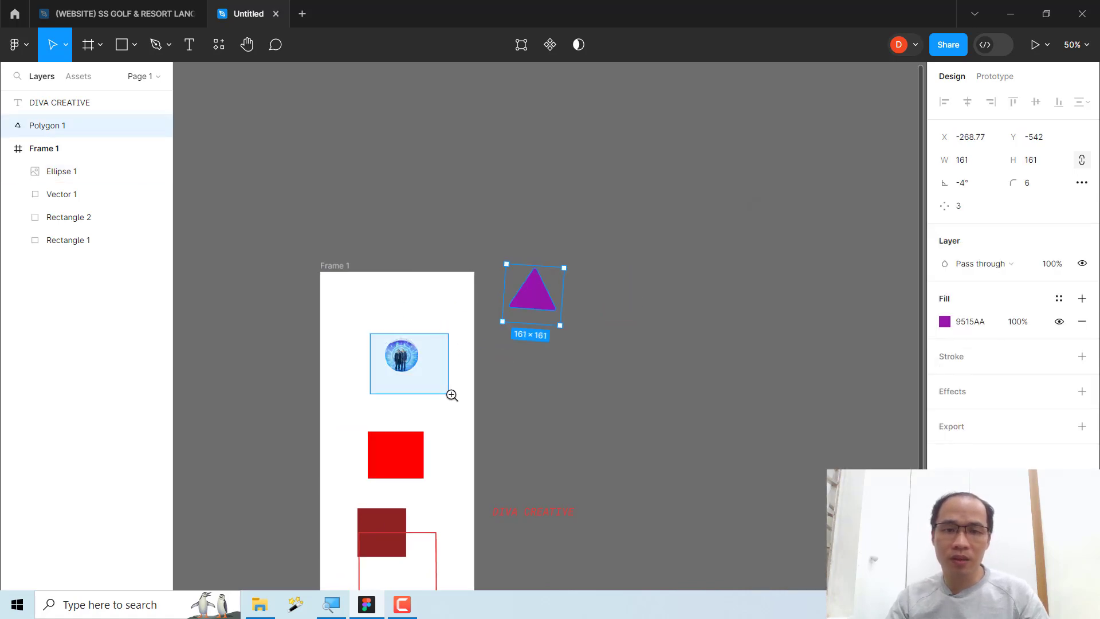
{"action": "left_click", "coordinate": [490, 378]}
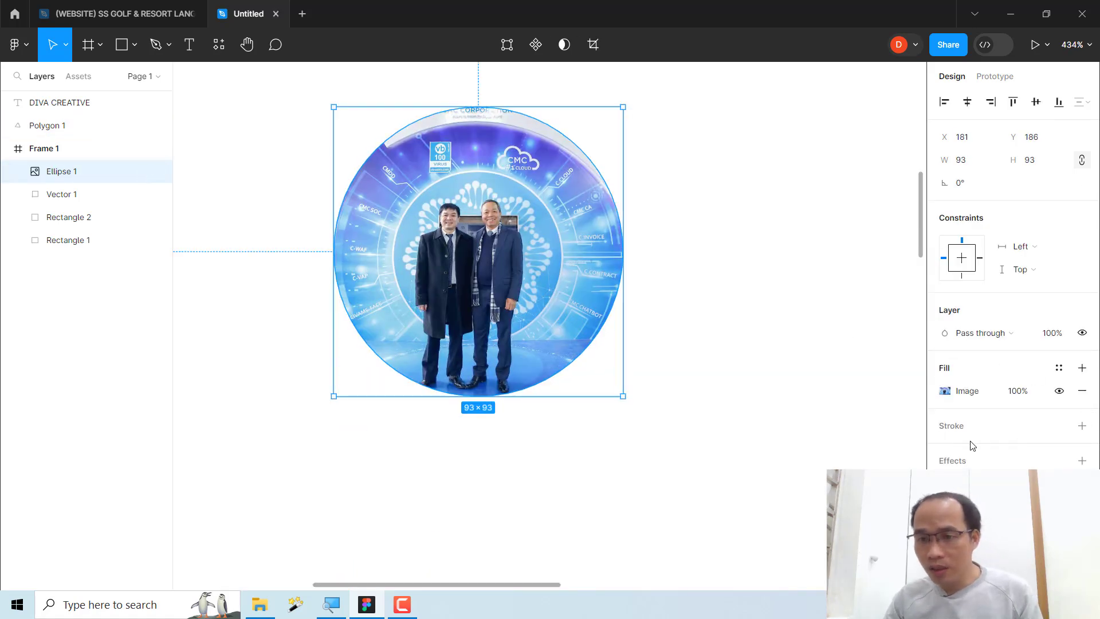
{"action": "left_click", "coordinate": [952, 428]}
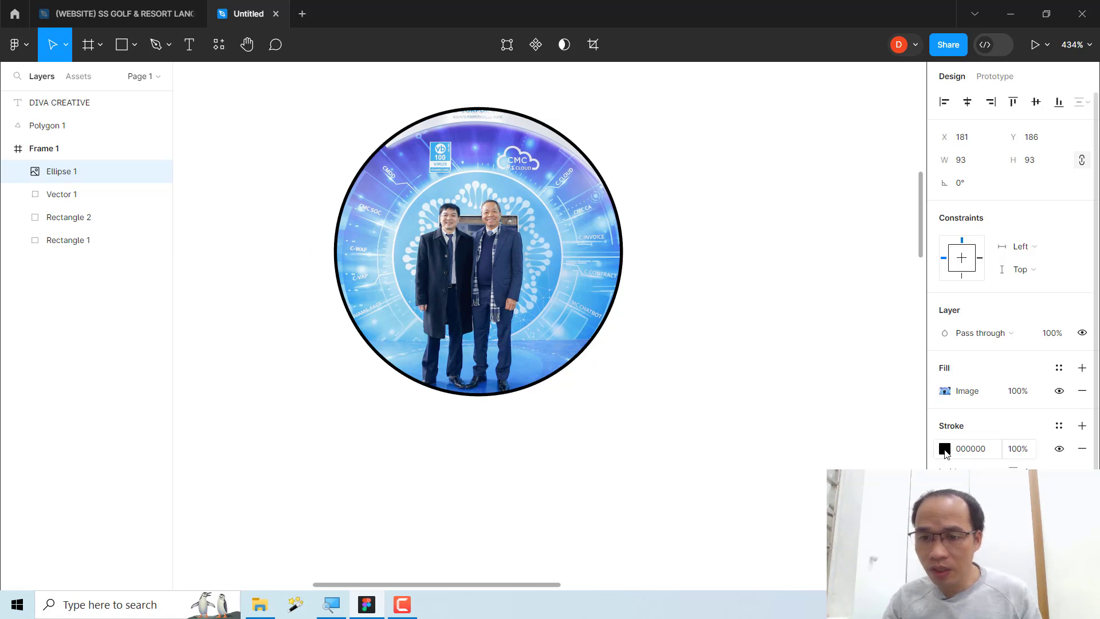
{"action": "left_click", "coordinate": [946, 450]}
{"action": "left_click_drag", "start_coordinate": [858, 229], "coordinate": [751, 249]}
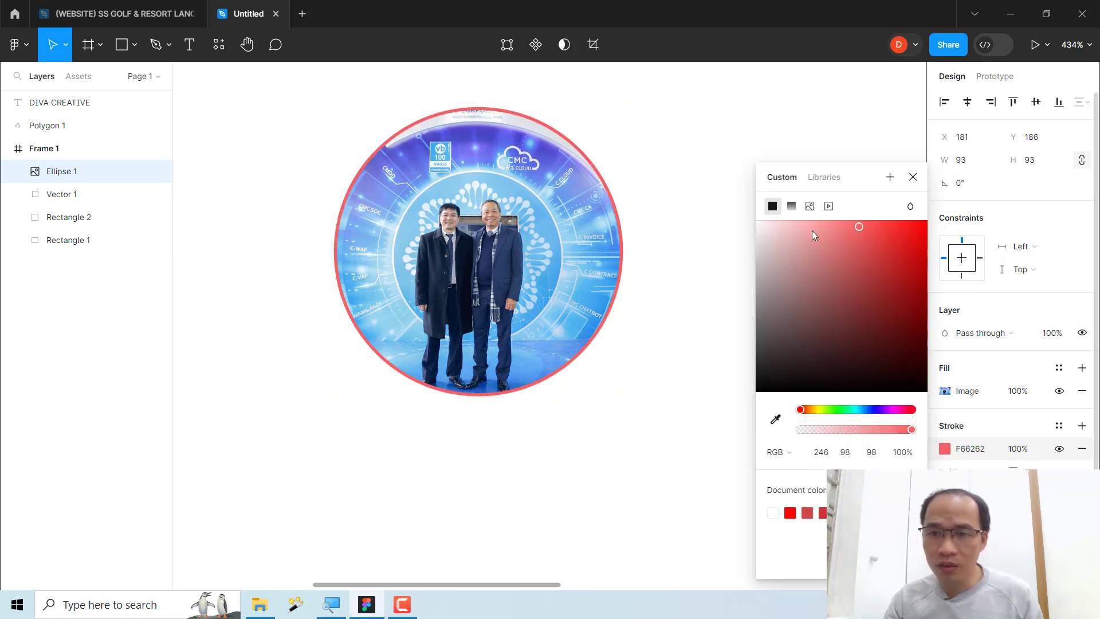
{"action": "left_click", "coordinate": [670, 280]}
{"action": "left_click", "coordinate": [565, 263]}
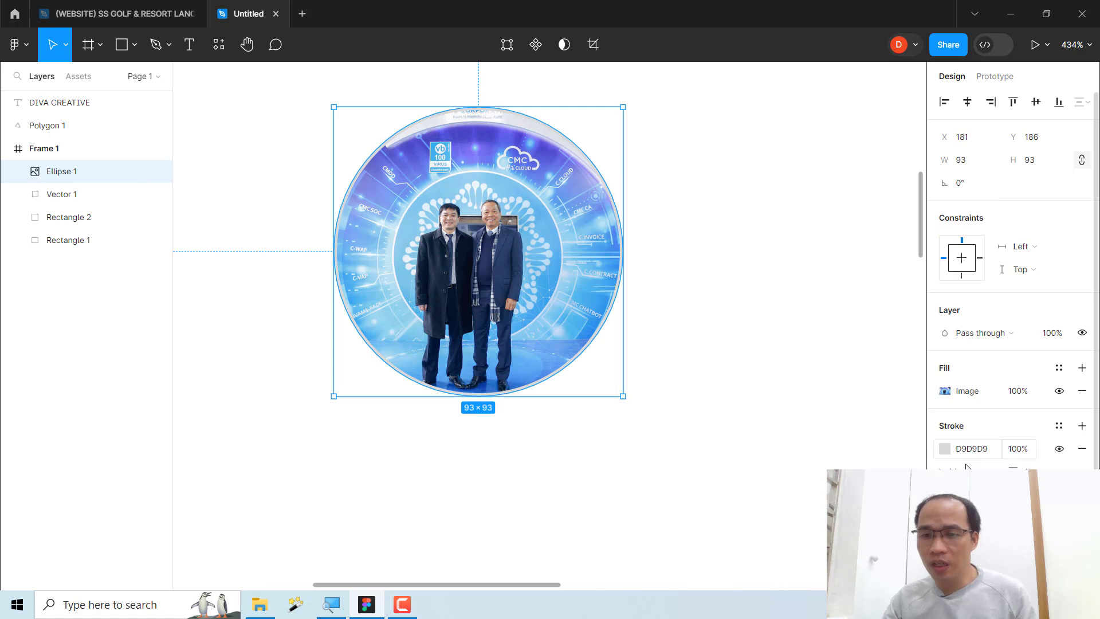
Position the stroke Outside and set its weight to 5
{"action": "left_click", "coordinate": [968, 471]}
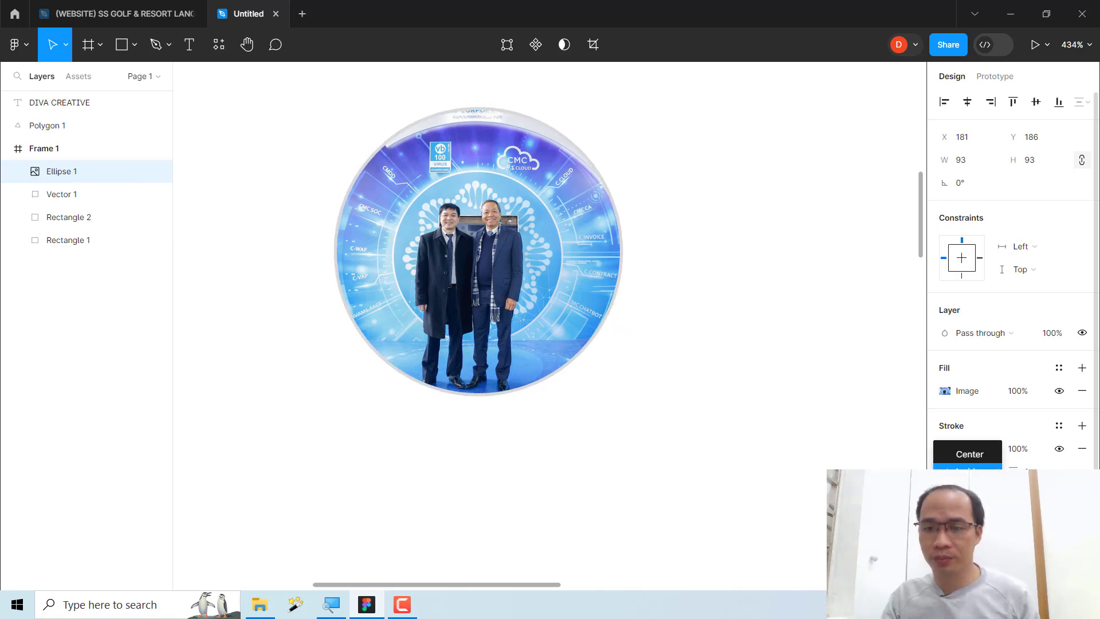
{"action": "left_click", "coordinate": [969, 476]}
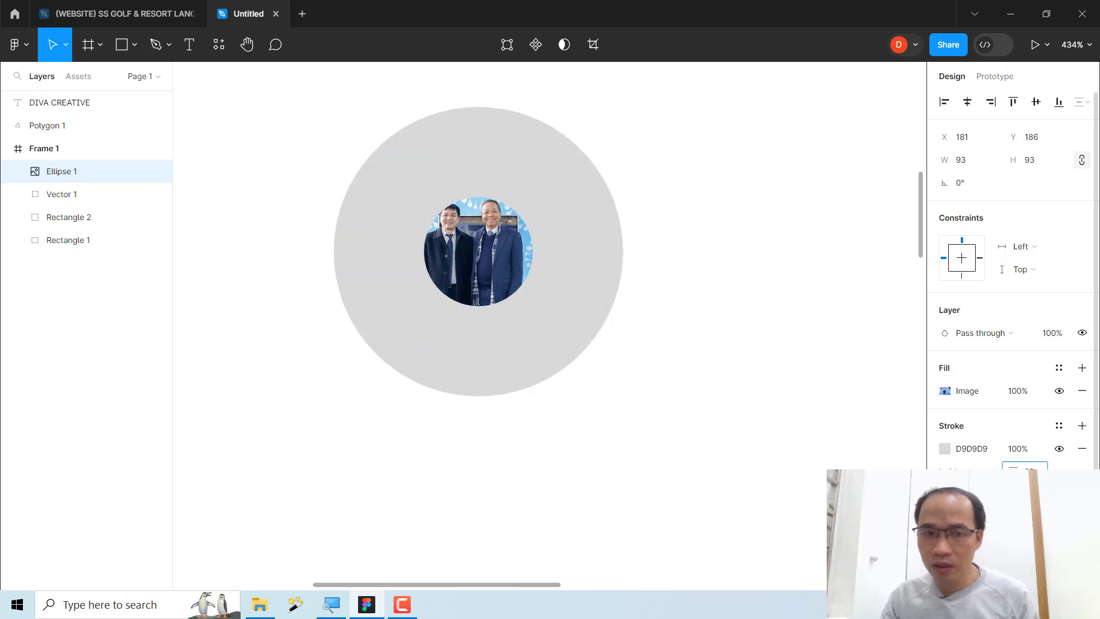
{"action": "left_click", "coordinate": [968, 469]}
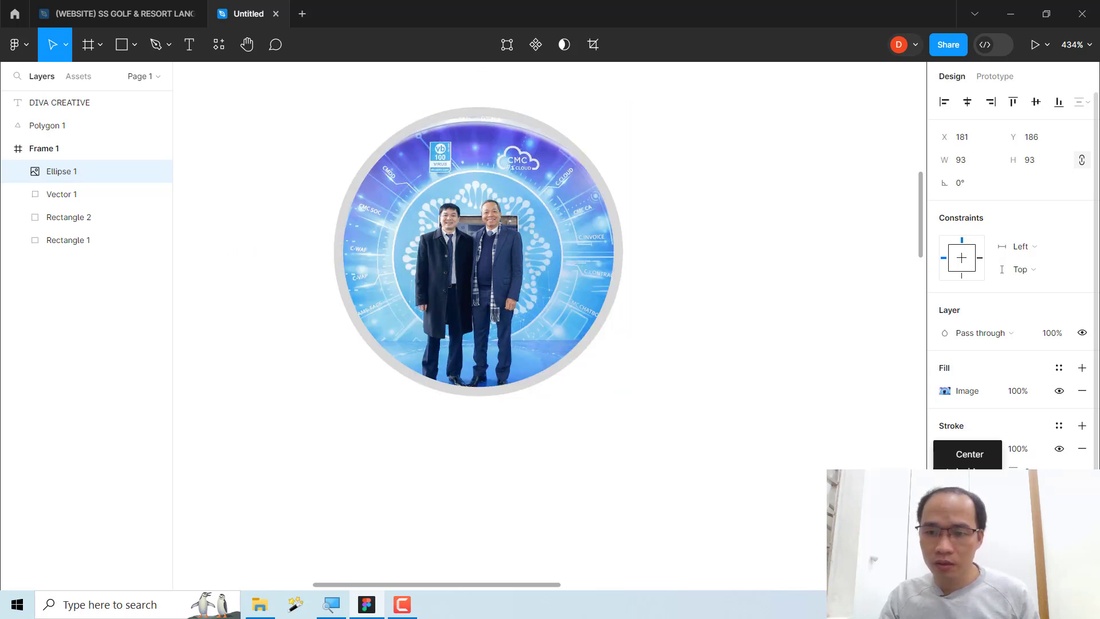
{"action": "left_click", "coordinate": [968, 482]}
{"action": "left_click_drag", "start_coordinate": [1013, 471], "coordinate": [1014, 481]}
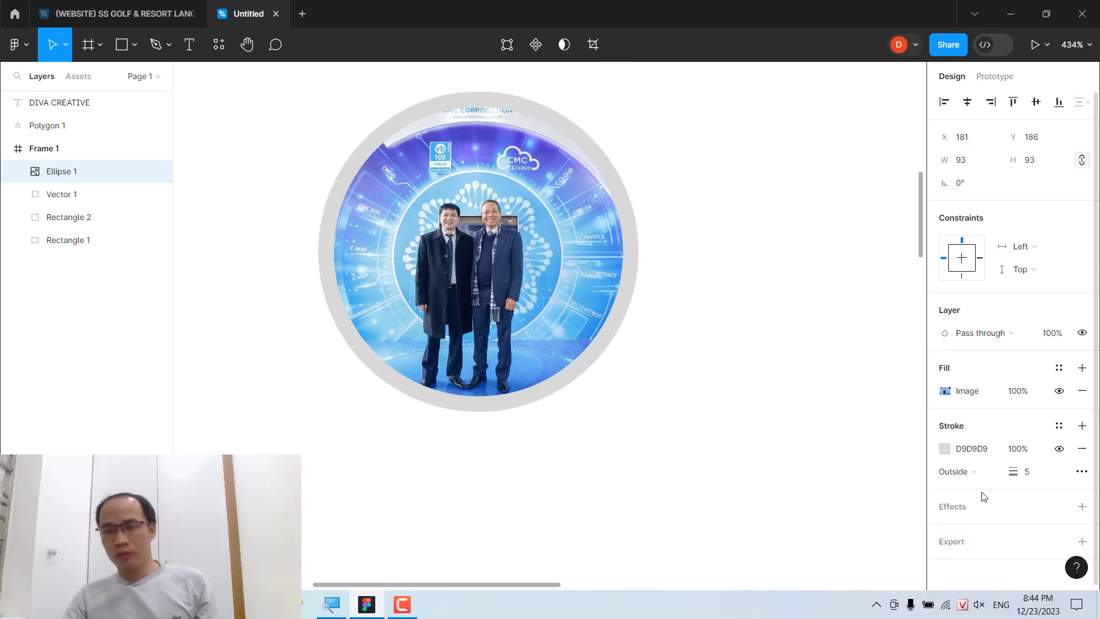
{"action": "left_click", "coordinate": [945, 449]}
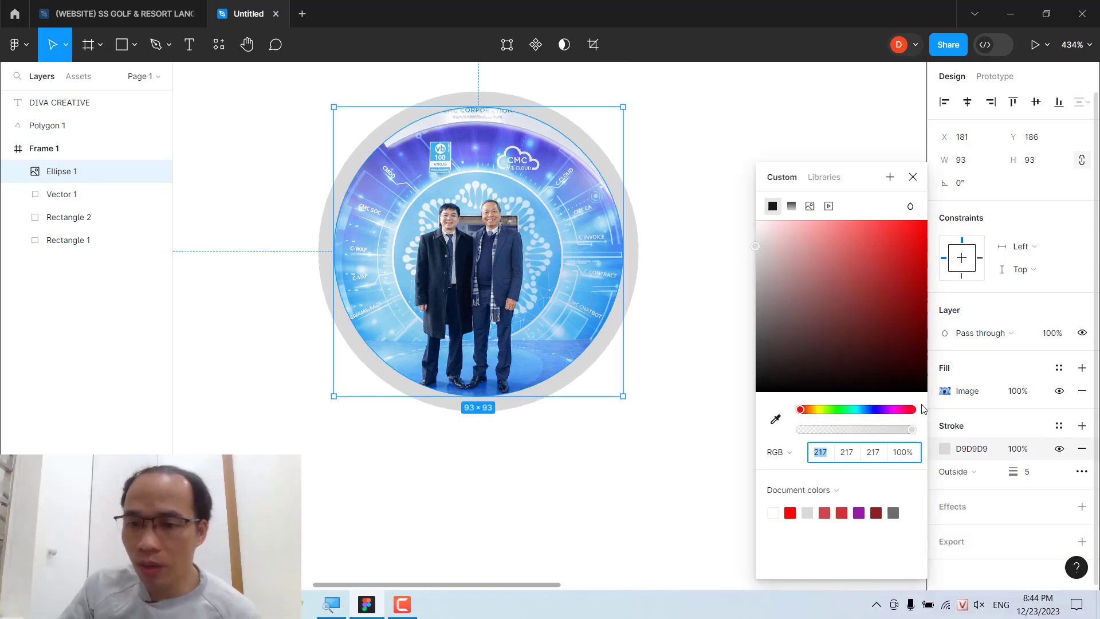
Colour the 5-px outside stroke solid A62828 (RGB 166,40,40) and add a Drop shadow effect
{"action": "left_click", "coordinate": [886, 283]}
{"action": "left_click_drag", "start_coordinate": [905, 284], "coordinate": [886, 280]}
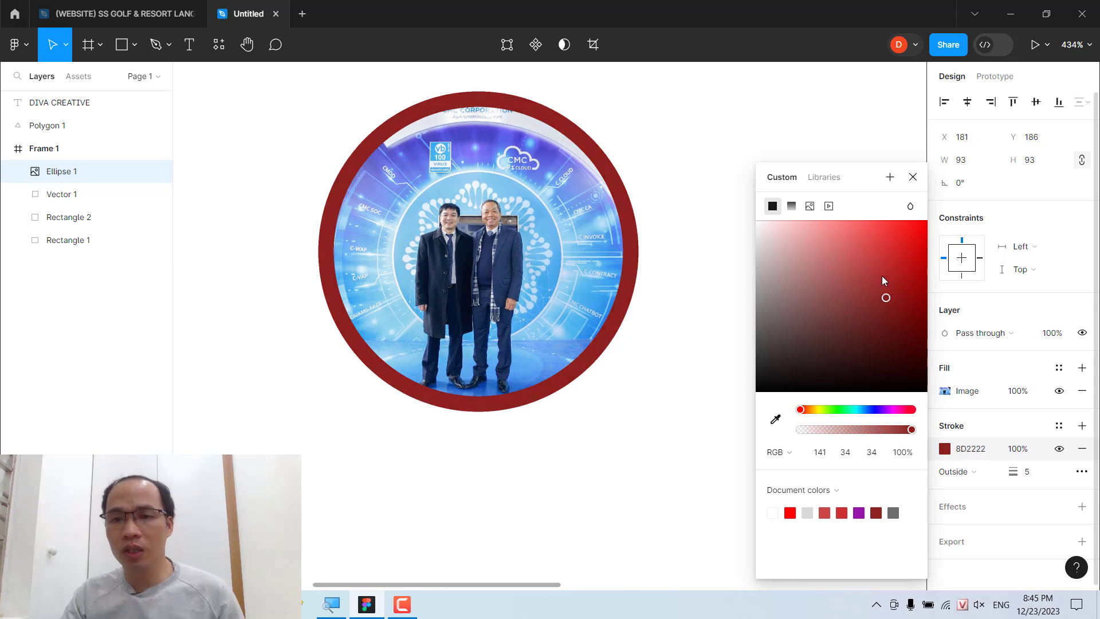
{"action": "left_click", "coordinate": [791, 207]}
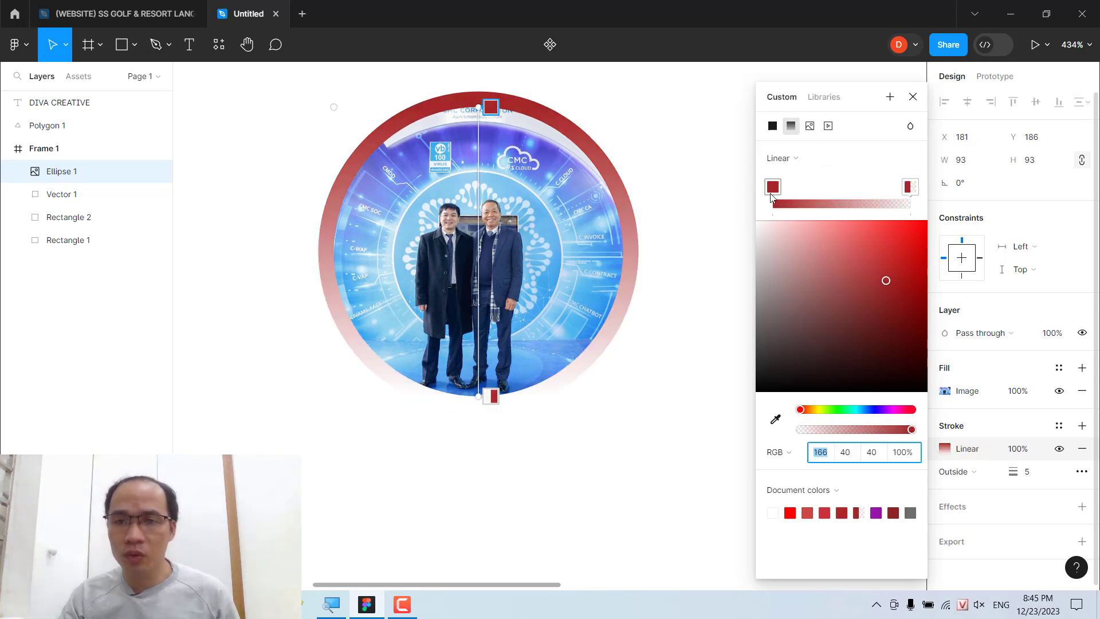
{"action": "left_click", "coordinate": [773, 126]}
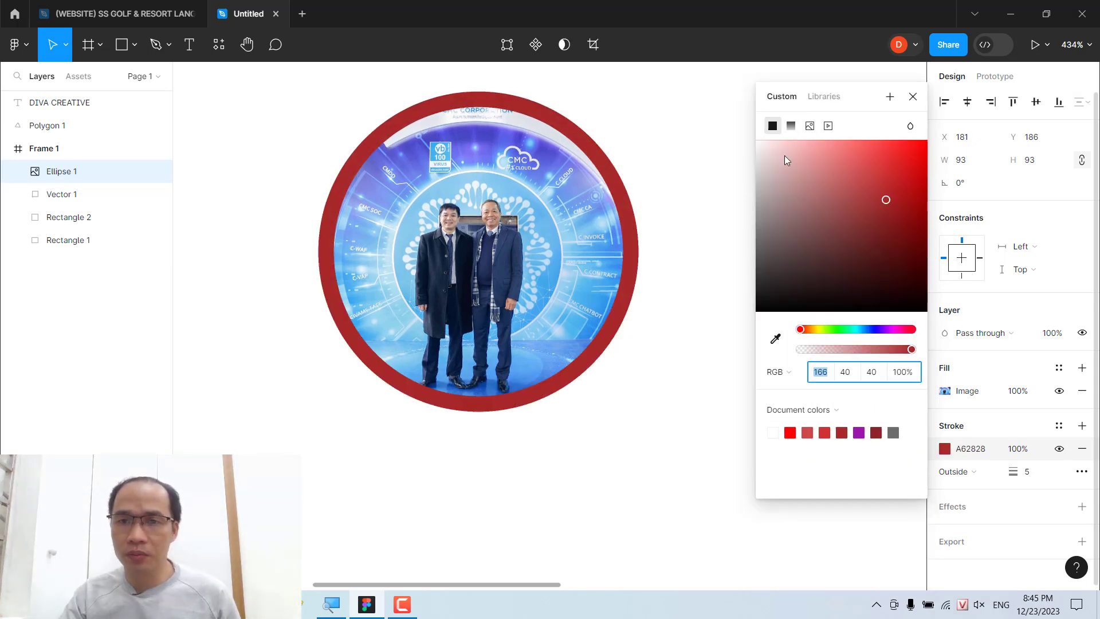
{"action": "left_click", "coordinate": [962, 512]}
{"action": "left_click", "coordinate": [948, 512]}
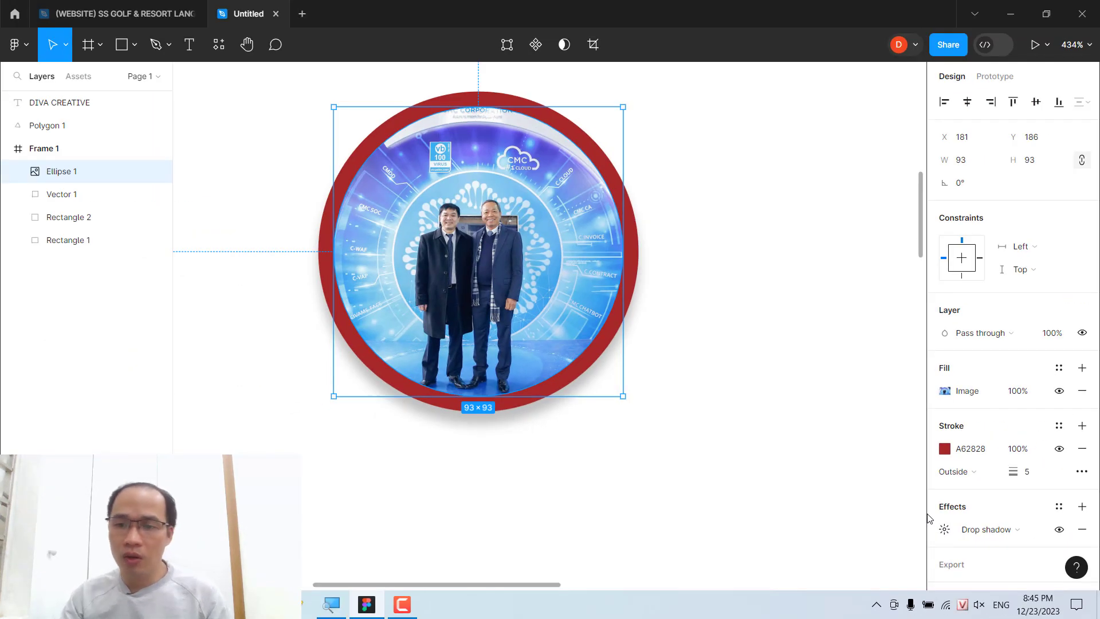
Keep the photo circle's effect as Drop shadow and close the shadow settings
{"action": "left_click", "coordinate": [980, 529]}
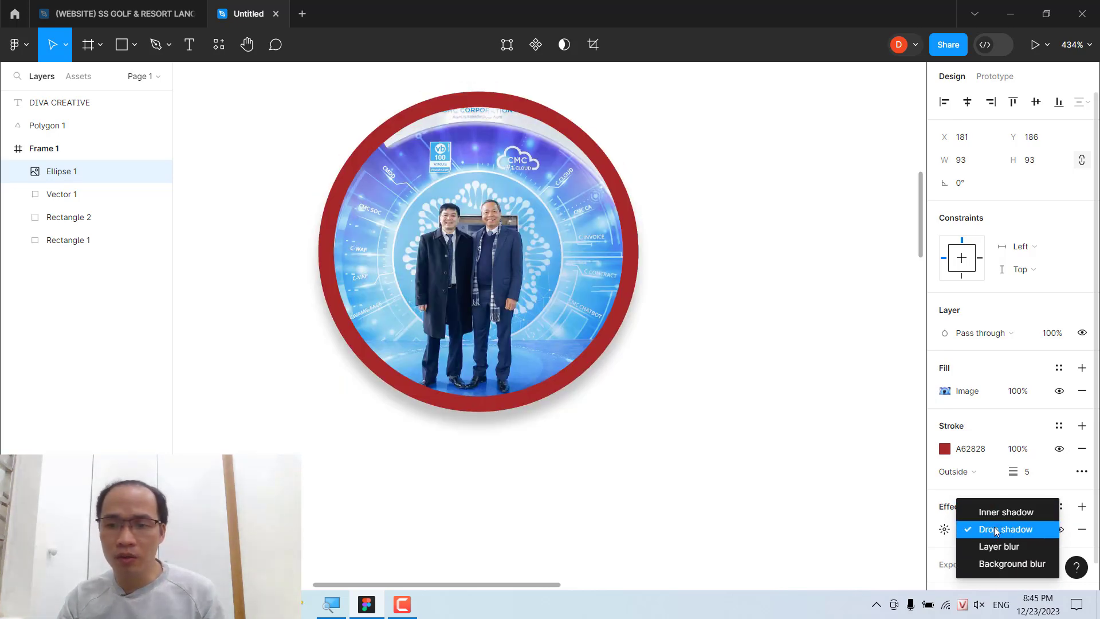
{"action": "left_click", "coordinate": [997, 529]}
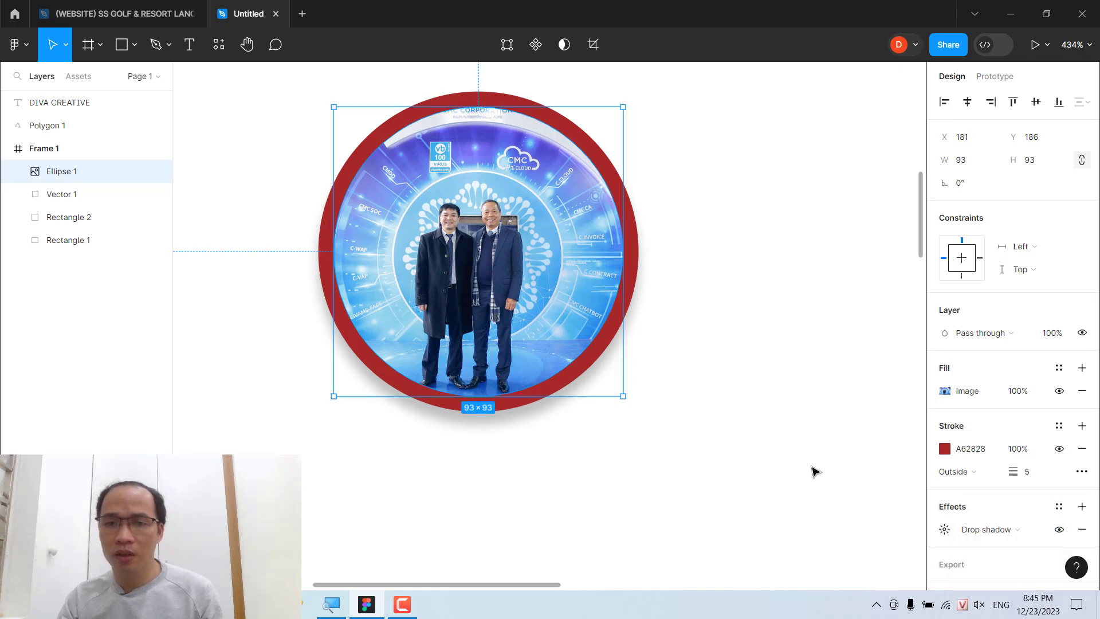
{"action": "left_click", "coordinate": [803, 401]}
{"action": "left_click", "coordinate": [556, 310]}
Nudge the photo circle slightly down-right and bring up Figma's File commands
{"action": "left_click_drag", "start_coordinate": [556, 310], "coordinate": [565, 344]}
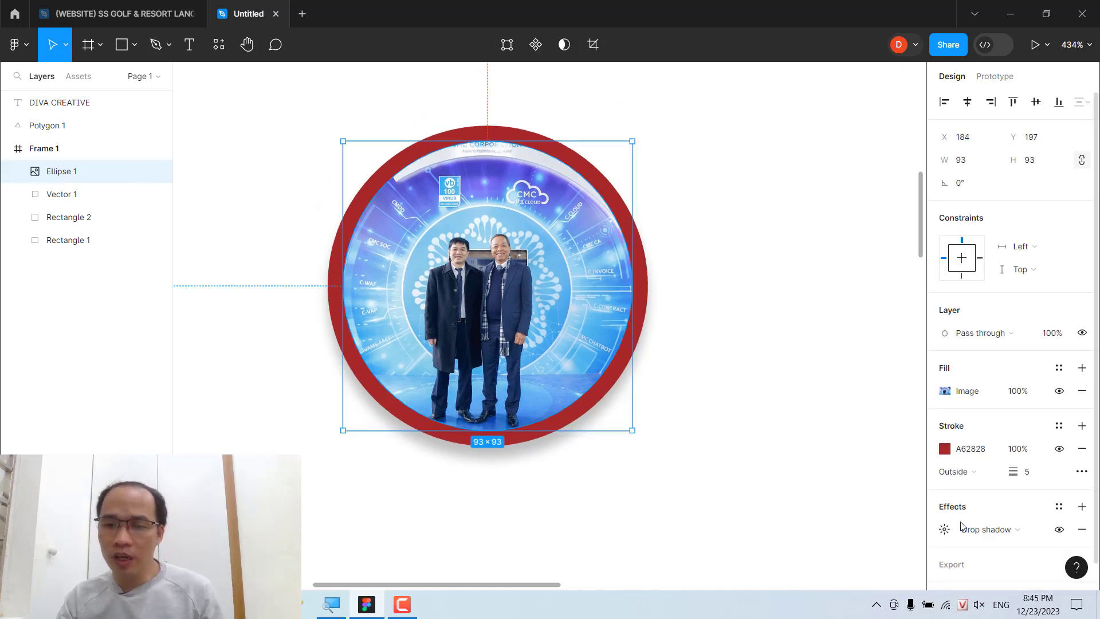
{"action": "scroll", "coordinate": [997, 504], "scroll_direction": "down", "scroll_amount": 1}
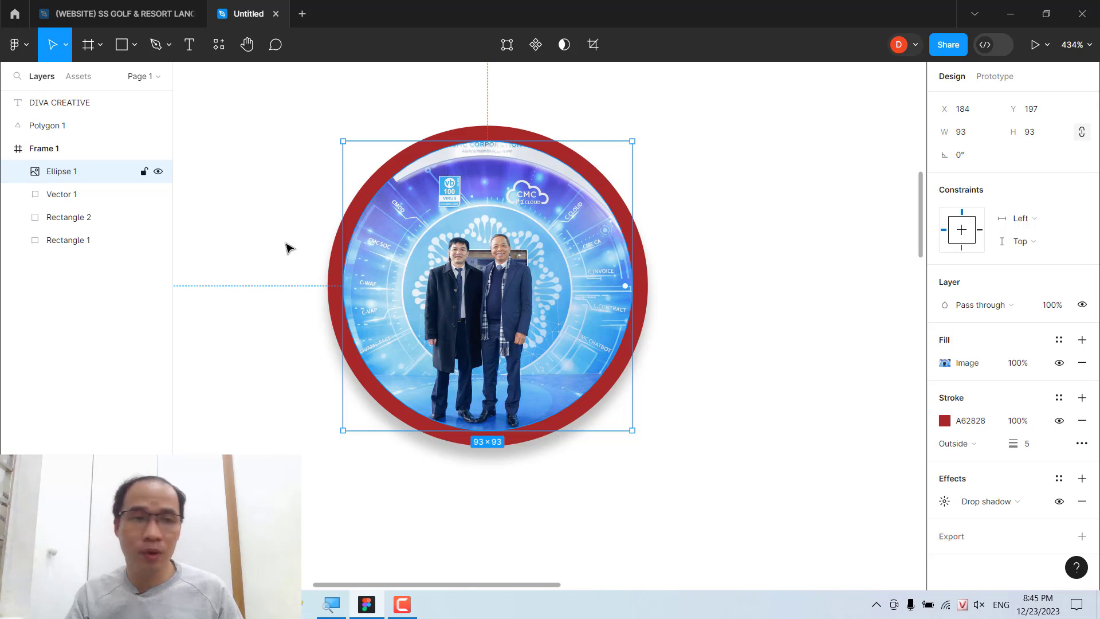
{"action": "left_click", "coordinate": [13, 46]}
{"action": "mouse_move", "coordinate": [36, 109]}
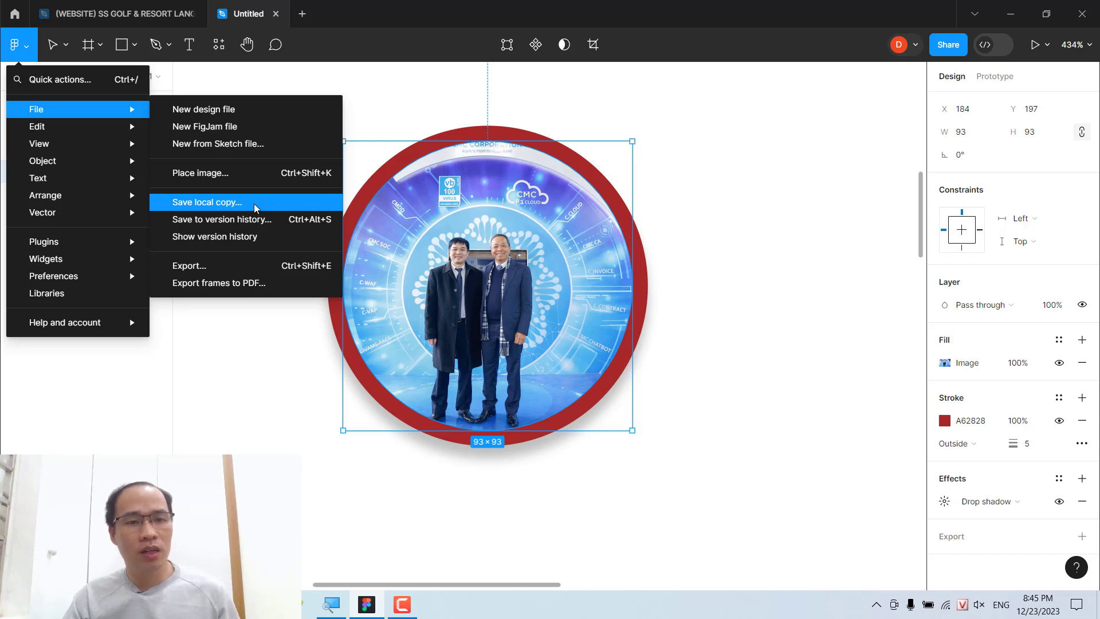
Zoom out and move the purple triangle into Frame 1, just above the photo circle
{"action": "left_click", "coordinate": [724, 259]}
{"action": "key", "text": "shift+0"}
{"action": "key", "text": "minus"}
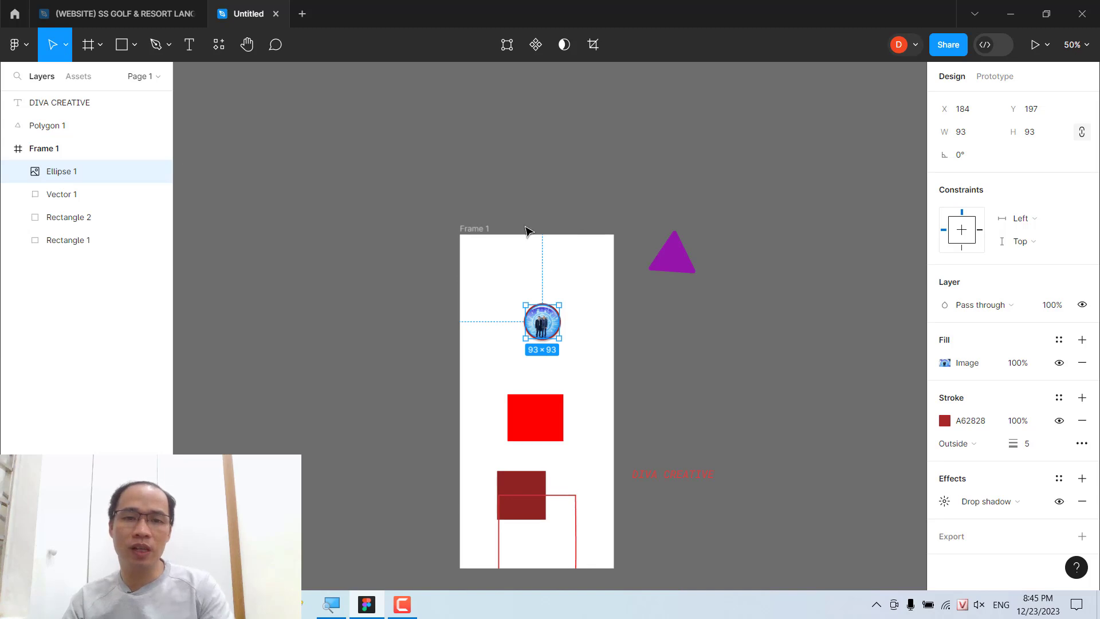
{"action": "left_click_drag", "start_coordinate": [673, 256], "coordinate": [522, 274]}
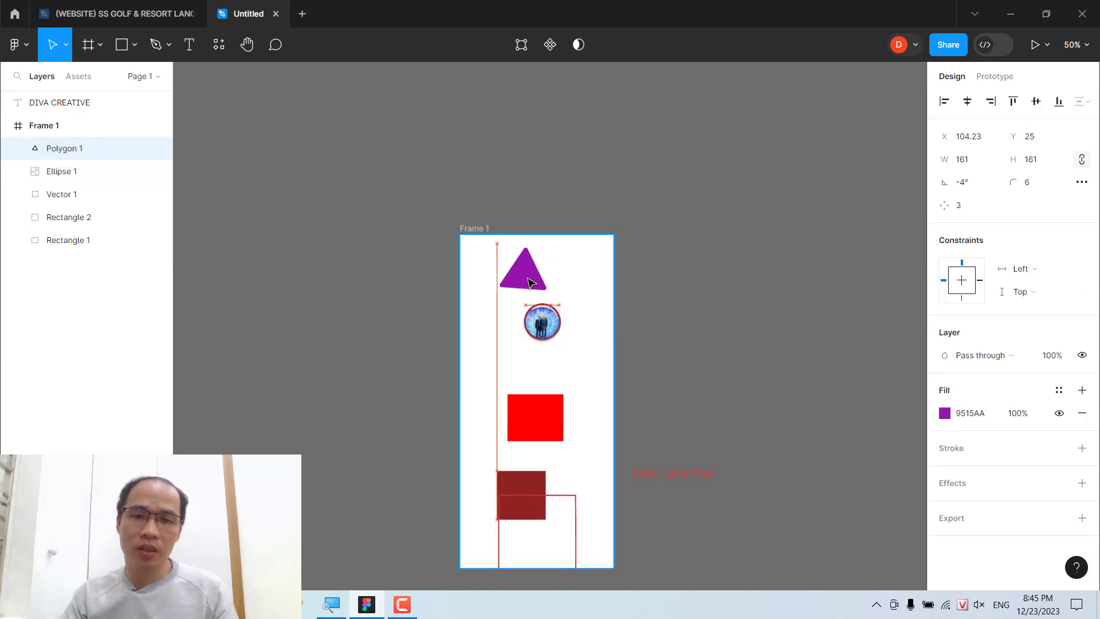
{"action": "left_click", "coordinate": [476, 231]}
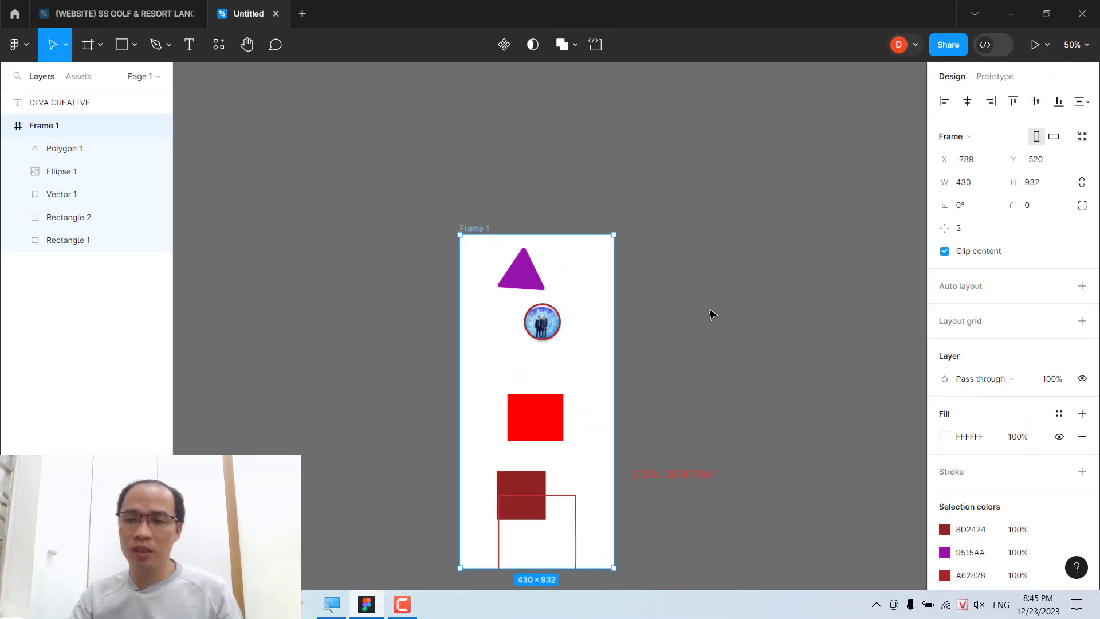
{"action": "scroll", "coordinate": [1059, 425], "scroll_direction": "down", "scroll_amount": 3}
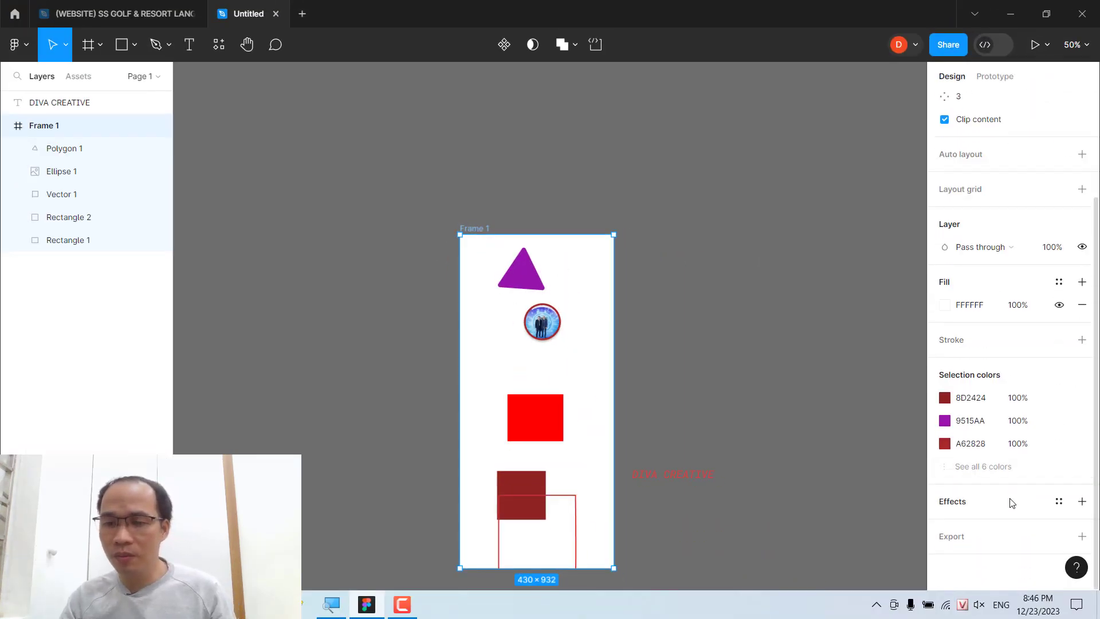
In the SS GOLF & RESORT file, select the HOMEPAGE_LANG CO frame
{"action": "left_click", "coordinate": [155, 18]}
{"action": "scroll", "coordinate": [392, 185], "scroll_direction": "up", "scroll_amount": 5}
{"action": "scroll", "coordinate": [391, 184], "scroll_direction": "up", "scroll_amount": 2}
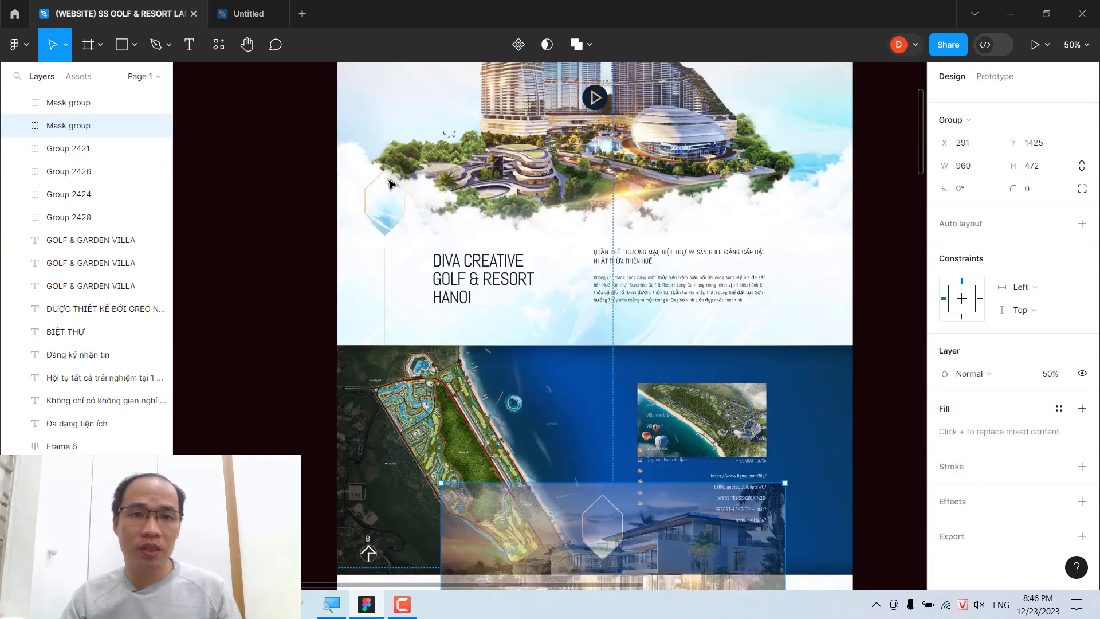
{"action": "scroll", "coordinate": [390, 184], "scroll_direction": "up", "scroll_amount": 3}
{"action": "scroll", "coordinate": [388, 186], "scroll_direction": "up", "scroll_amount": 2}
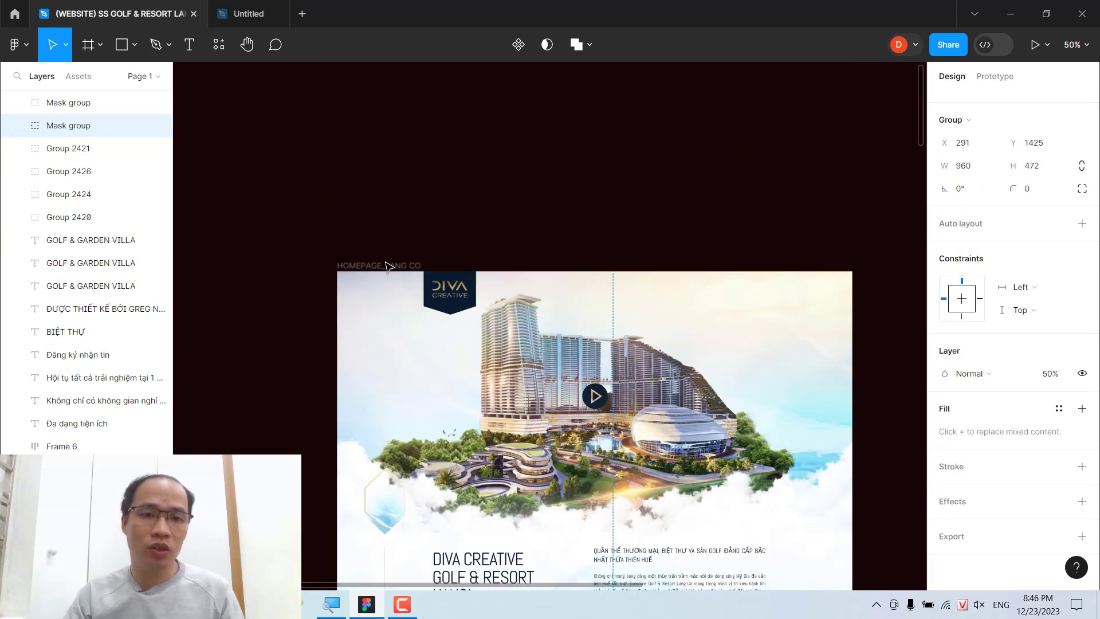
{"action": "left_click", "coordinate": [387, 266]}
Export the HOMEPAGE_LANG CO frame as a 1x PNG
{"action": "scroll", "coordinate": [401, 258], "scroll_direction": "down", "scroll_amount": 3}
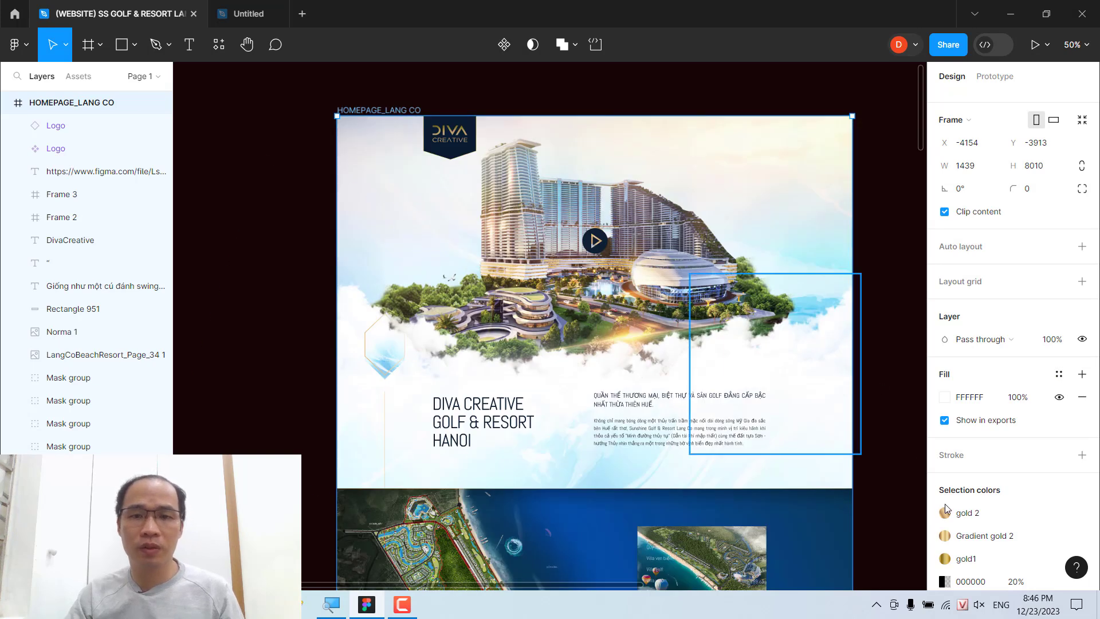
{"action": "scroll", "coordinate": [1062, 484], "scroll_direction": "down", "scroll_amount": 5}
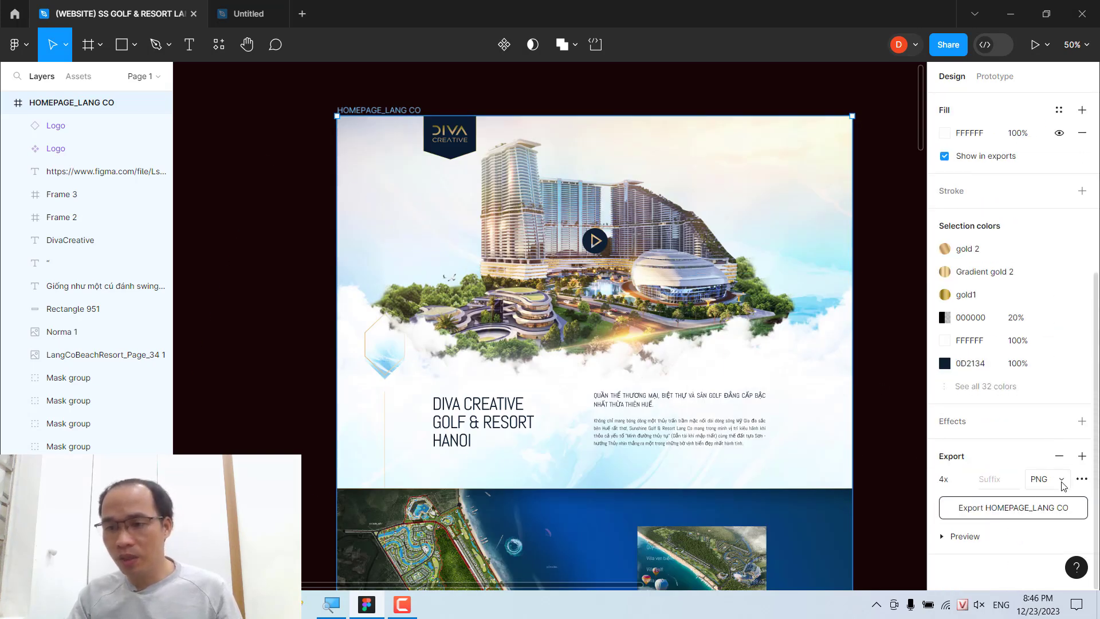
{"action": "left_click", "coordinate": [965, 485]}
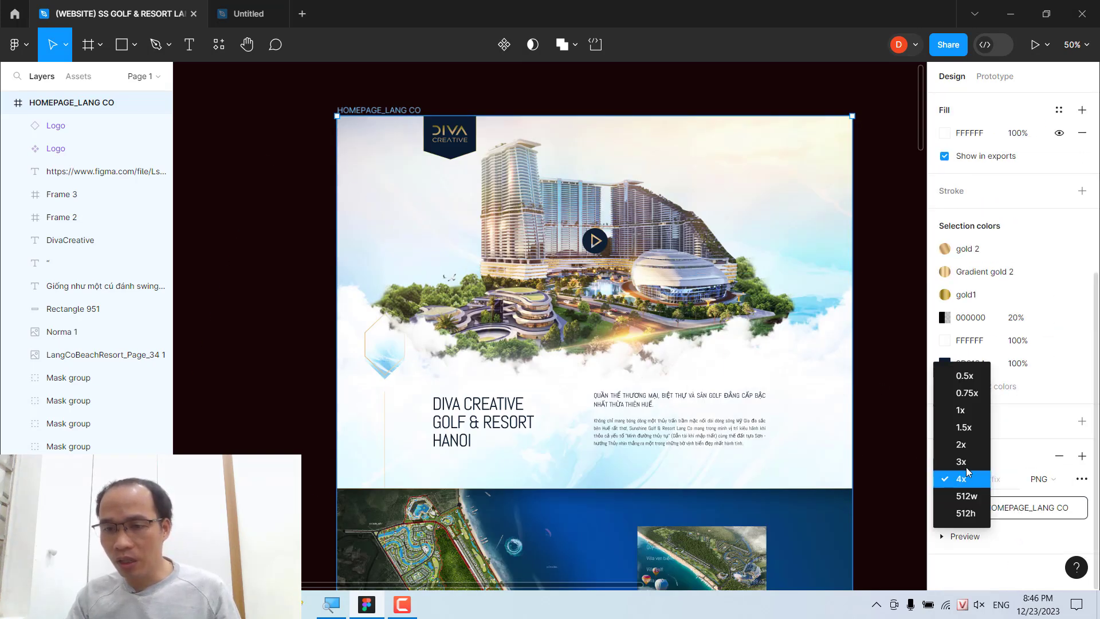
{"action": "left_click", "coordinate": [972, 410]}
{"action": "left_click", "coordinate": [1014, 508]}
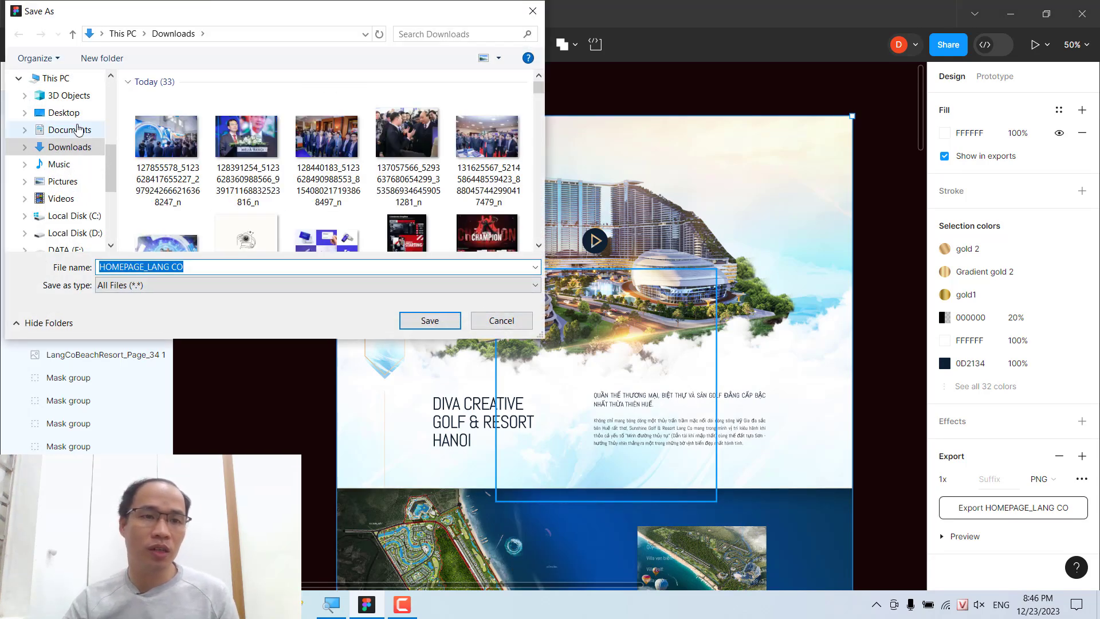
Save the exported HOMEPAGE_LANG CO PNG to the Desktop
{"action": "scroll", "coordinate": [74, 120], "scroll_direction": "up", "scroll_amount": 4}
{"action": "scroll", "coordinate": [74, 117], "scroll_direction": "up", "scroll_amount": 1}
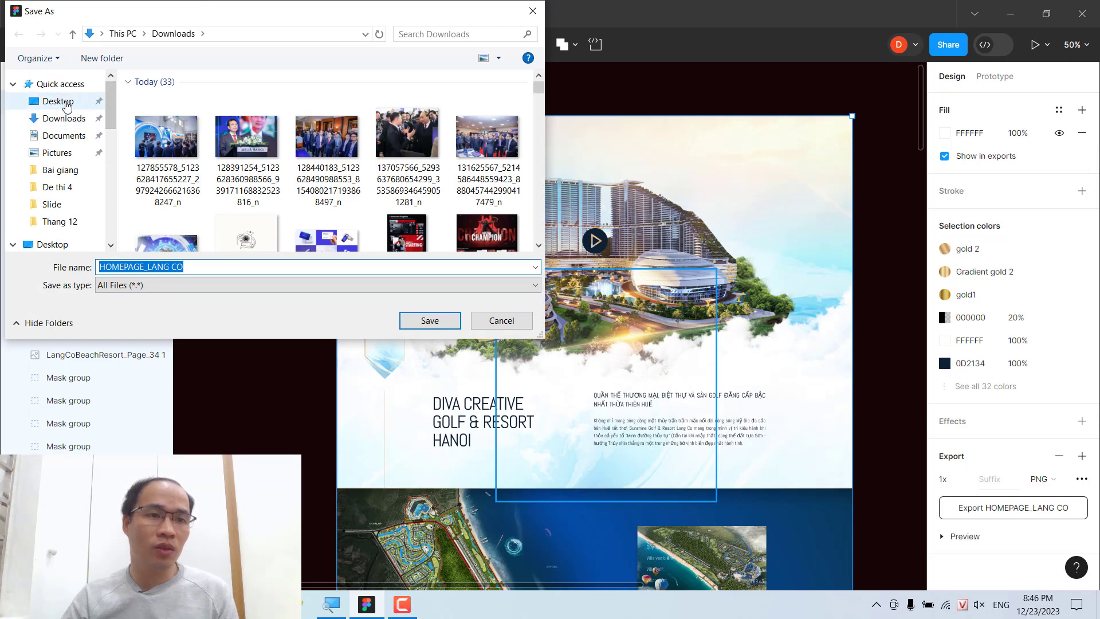
{"action": "left_click", "coordinate": [66, 102]}
{"action": "left_click", "coordinate": [408, 316]}
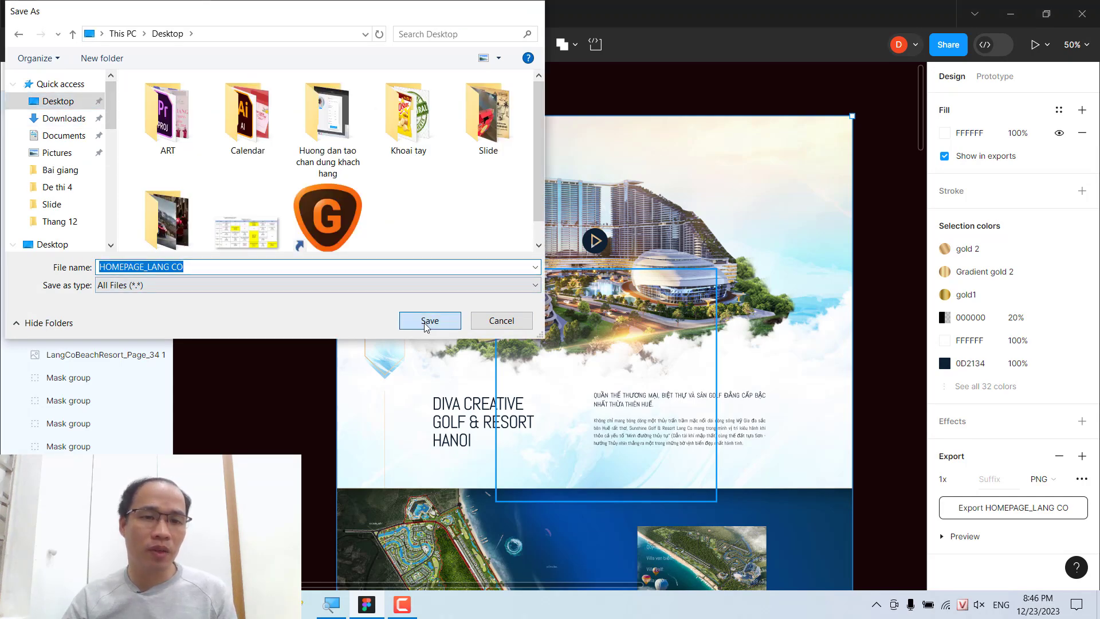
Open HOMEPAGE_LANG CO.png from the Desktop folder in File Explorer
{"action": "key", "text": "alt+Tab"}
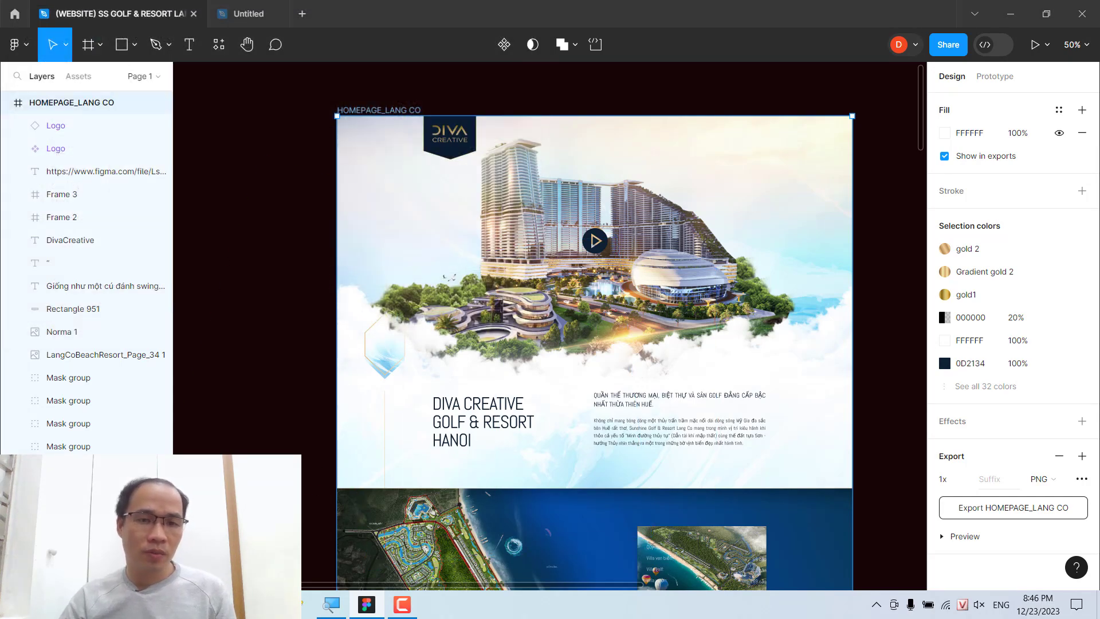
{"action": "left_click", "coordinate": [54, 154]}
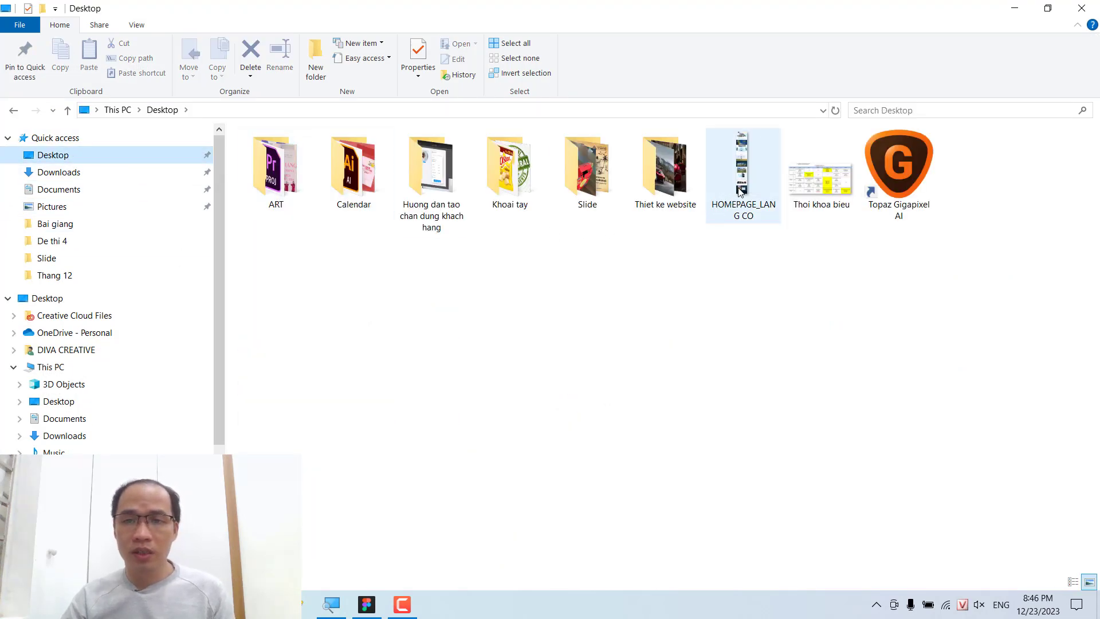
{"action": "double_click", "coordinate": [740, 192]}
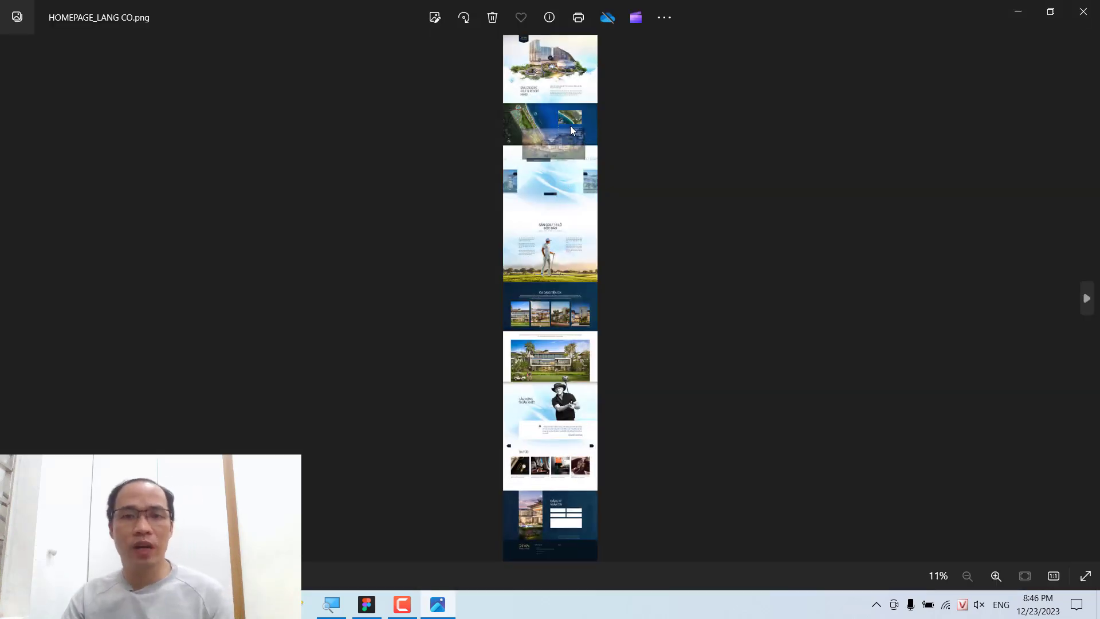
Zoom and pan through HOMEPAGE_LANG CO.png from header to golf section, then close Photos
{"action": "scroll", "coordinate": [571, 130], "scroll_direction": "up", "scroll_amount": 5}
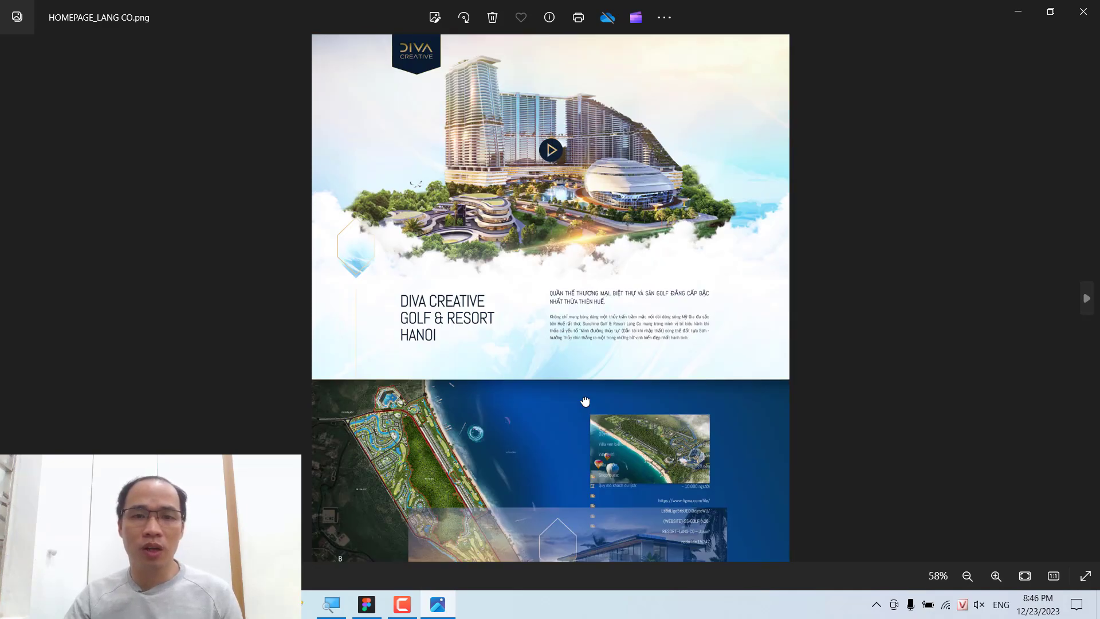
{"action": "scroll", "coordinate": [585, 401], "scroll_direction": "up", "scroll_amount": 4}
{"action": "scroll", "coordinate": [575, 285], "scroll_direction": "down", "scroll_amount": 3}
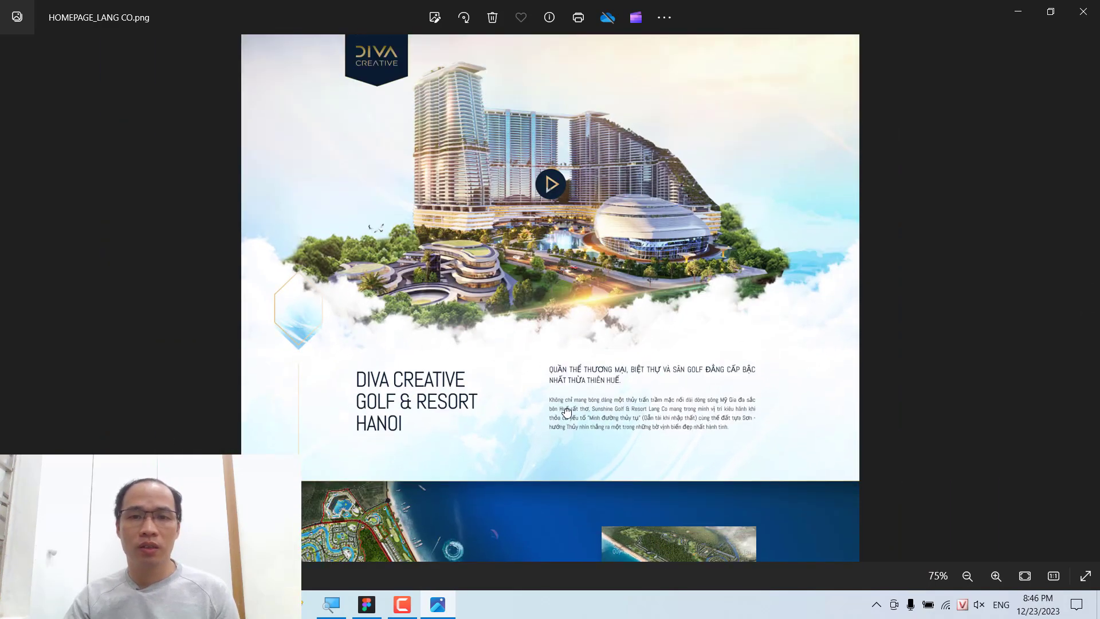
{"action": "scroll", "coordinate": [548, 348], "scroll_direction": "down", "scroll_amount": 3}
{"action": "scroll", "coordinate": [526, 429], "scroll_direction": "down", "scroll_amount": 2}
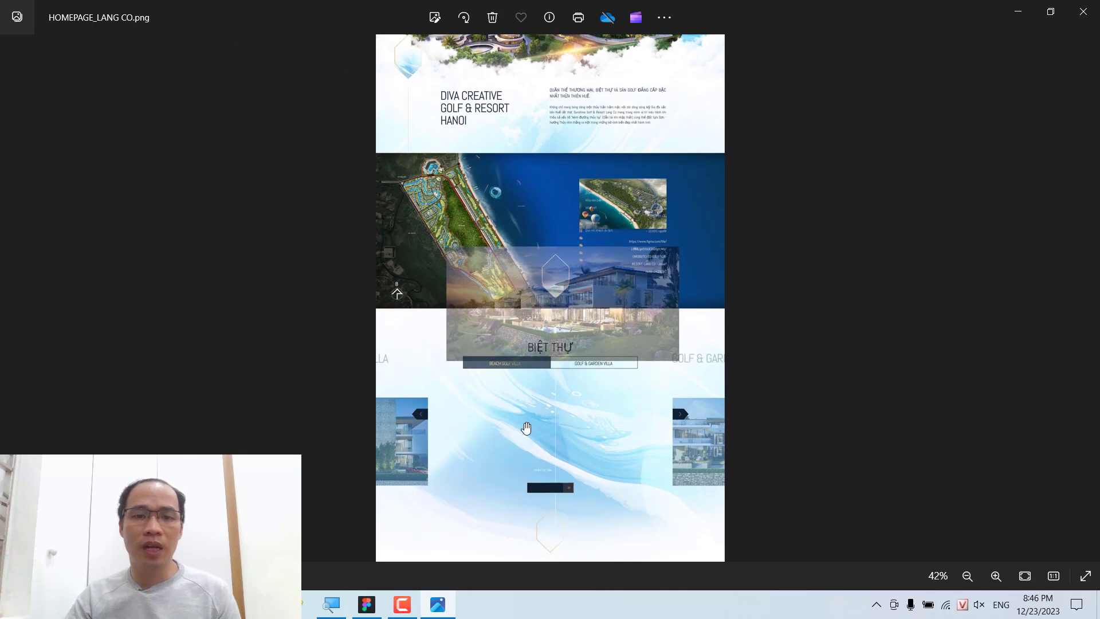
{"action": "scroll", "coordinate": [528, 423], "scroll_direction": "down", "scroll_amount": 4}
{"action": "scroll", "coordinate": [528, 436], "scroll_direction": "down", "scroll_amount": 2}
{"action": "scroll", "coordinate": [534, 231], "scroll_direction": "down", "scroll_amount": 1}
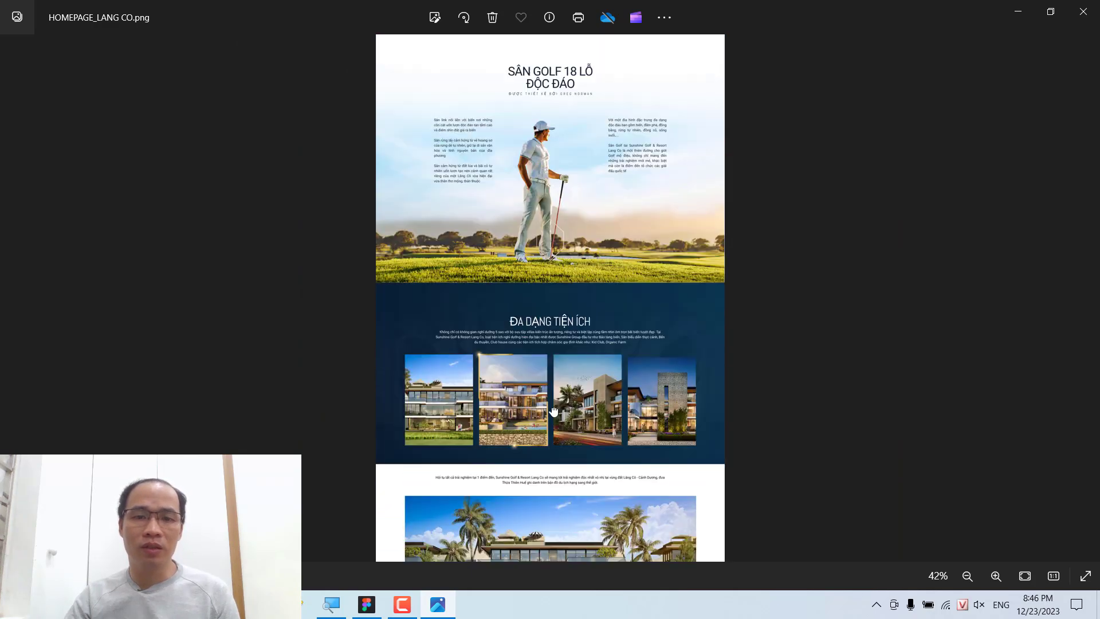
{"action": "scroll", "coordinate": [539, 184], "scroll_direction": "up", "scroll_amount": 5}
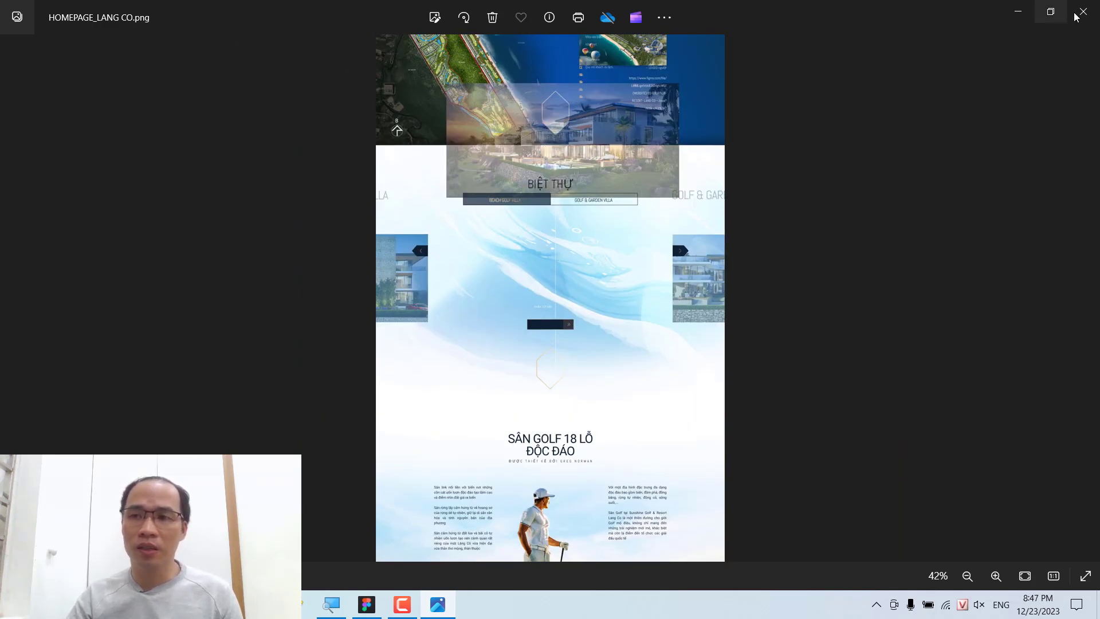
{"action": "left_click", "coordinate": [1083, 11]}
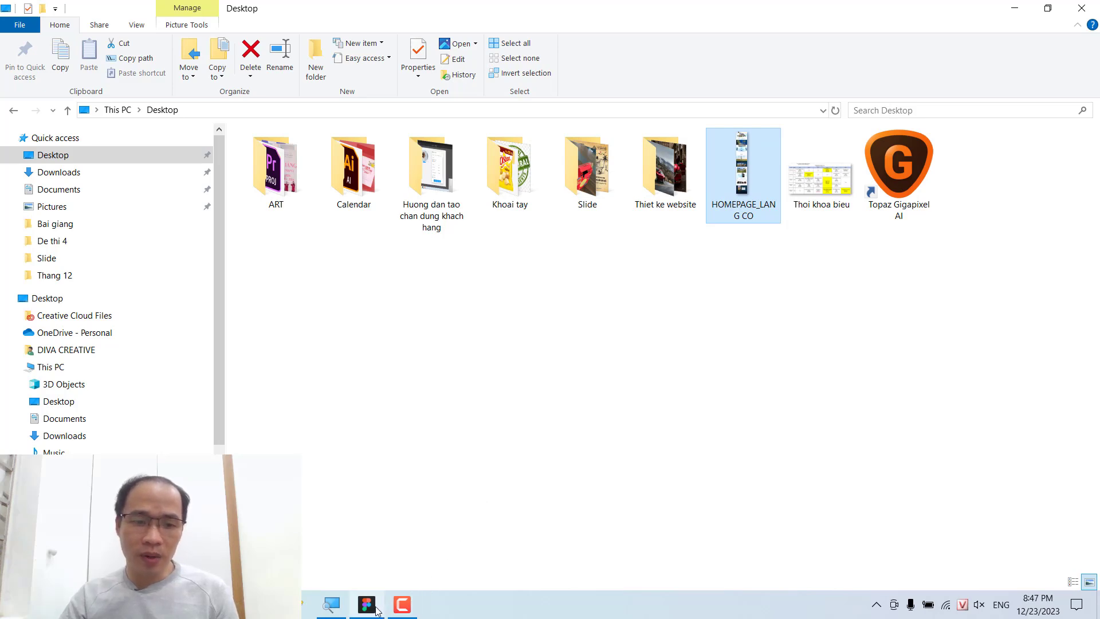
Bring Figma back to the golf resort file, then click and drag on the canvas
{"action": "left_click", "coordinate": [370, 606]}
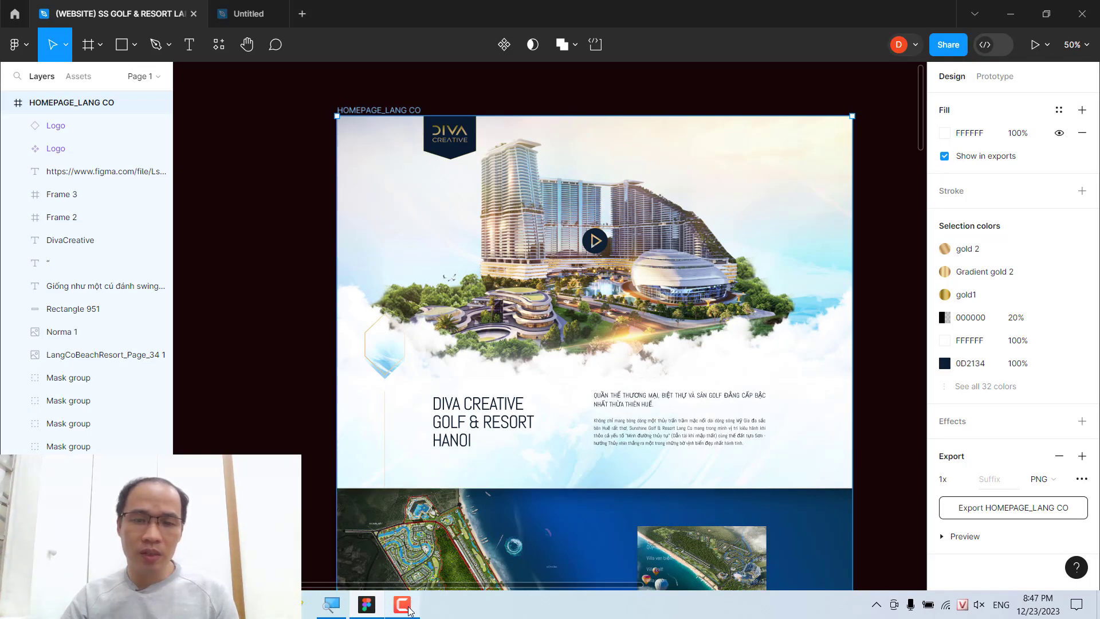
{"action": "mouse_move", "coordinate": [401, 605]}
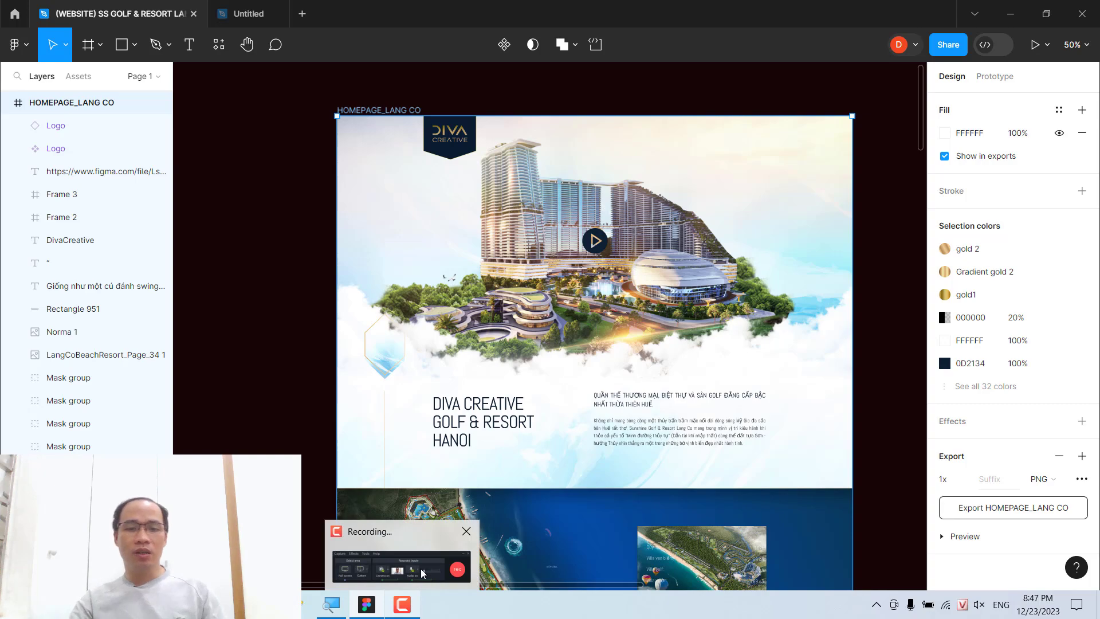
{"action": "left_click", "coordinate": [422, 573]}
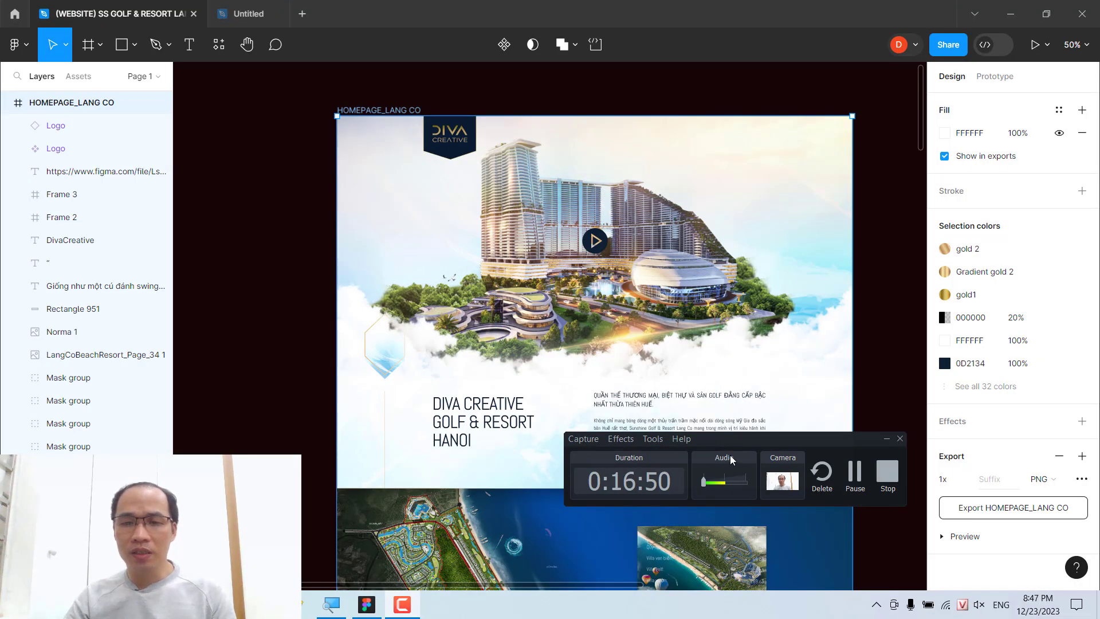
{"action": "mouse_move", "coordinate": [736, 434]}
{"action": "left_mouse_down"}
{"action": "mouse_move", "coordinate": [194, 293]}
{"action": "mouse_move", "coordinate": [194, 279]}
{"action": "mouse_move", "coordinate": [183, 335]}
{"action": "left_mouse_up"}
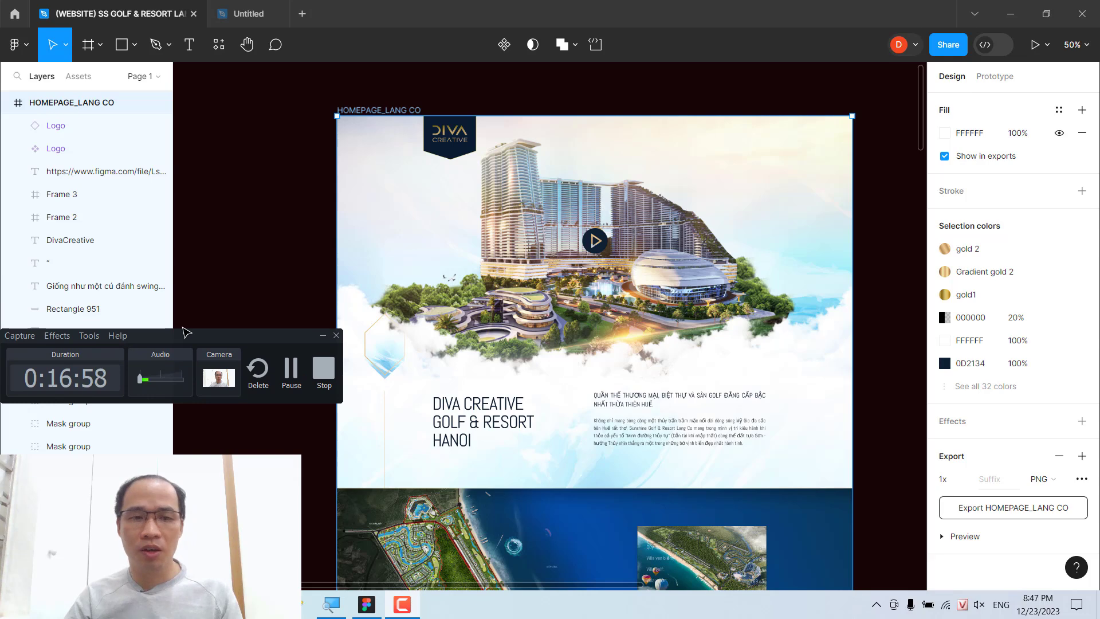